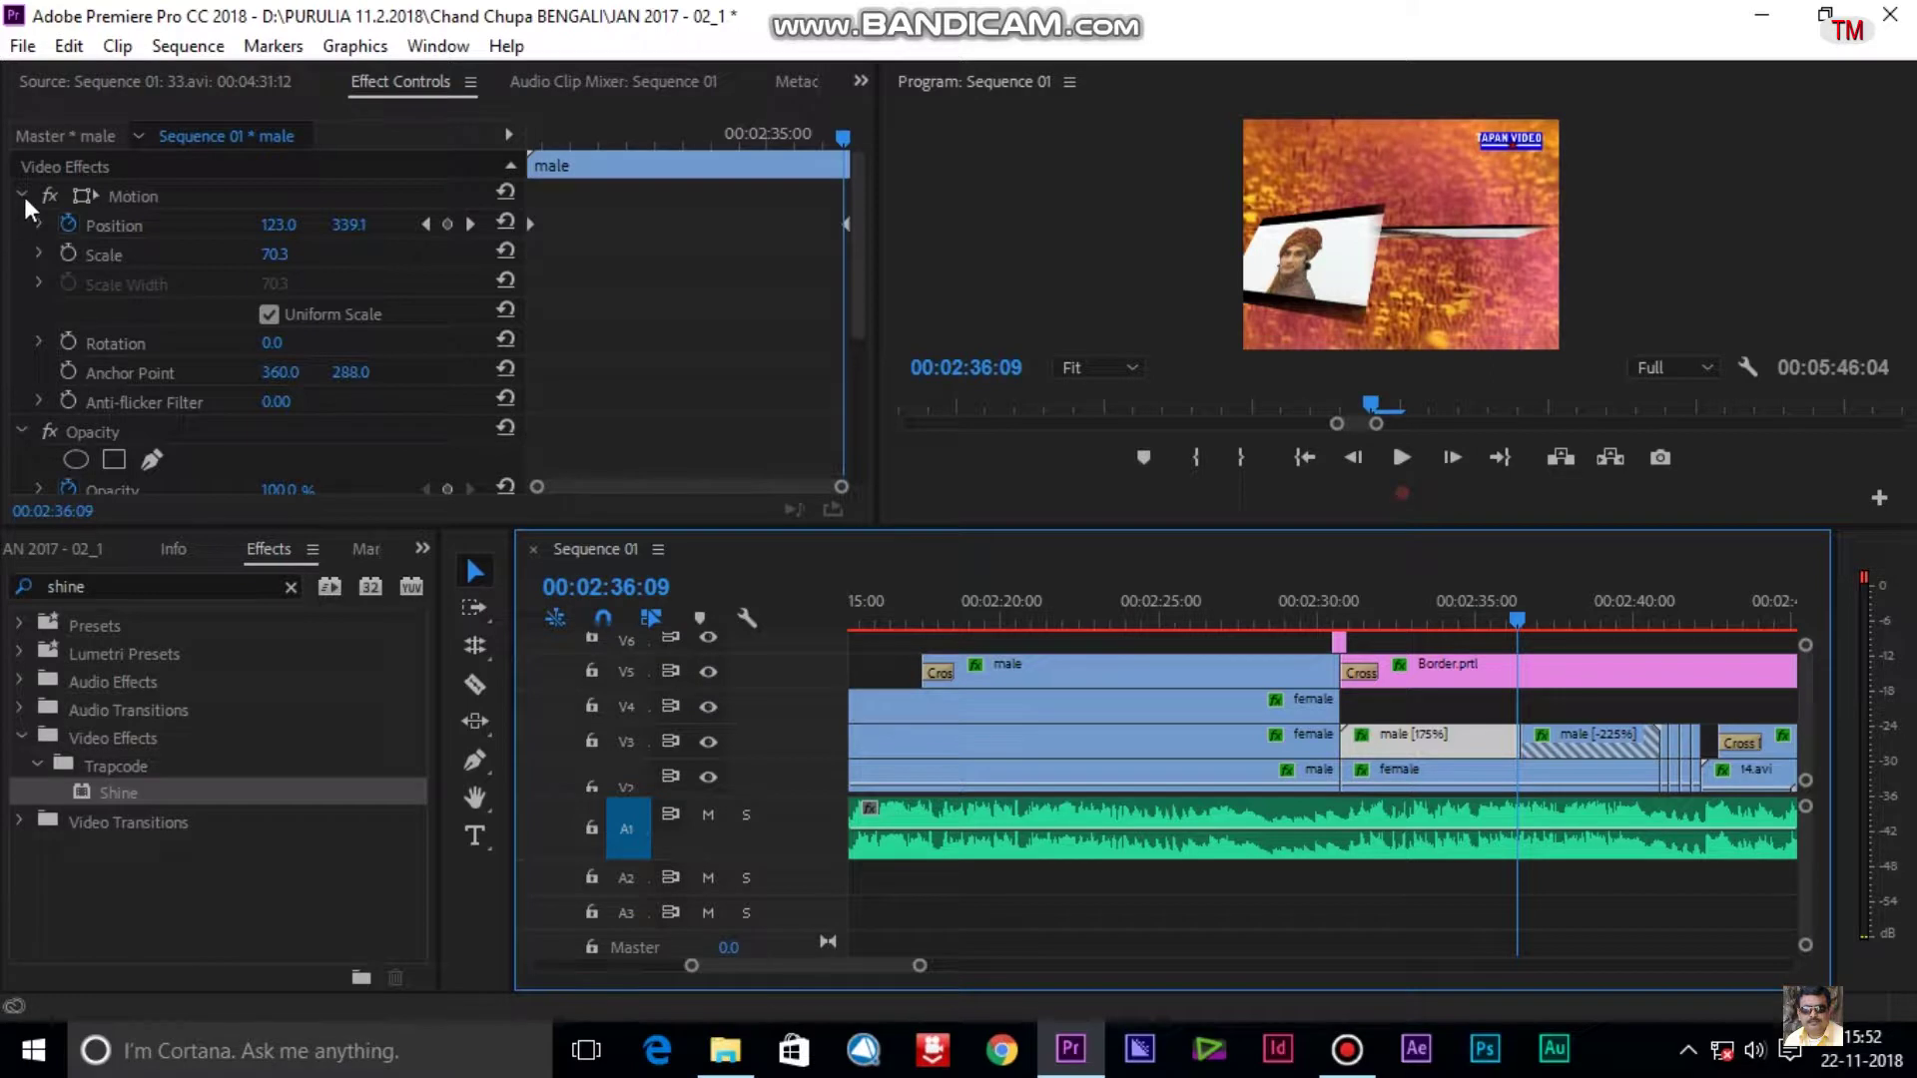
Examine the Motion and Basic 3D keyframes of the male [175%] clip on V3 by scrubbing to its end at 00:02:36:12.
drag(619, 138, 824, 141)
click(21, 195)
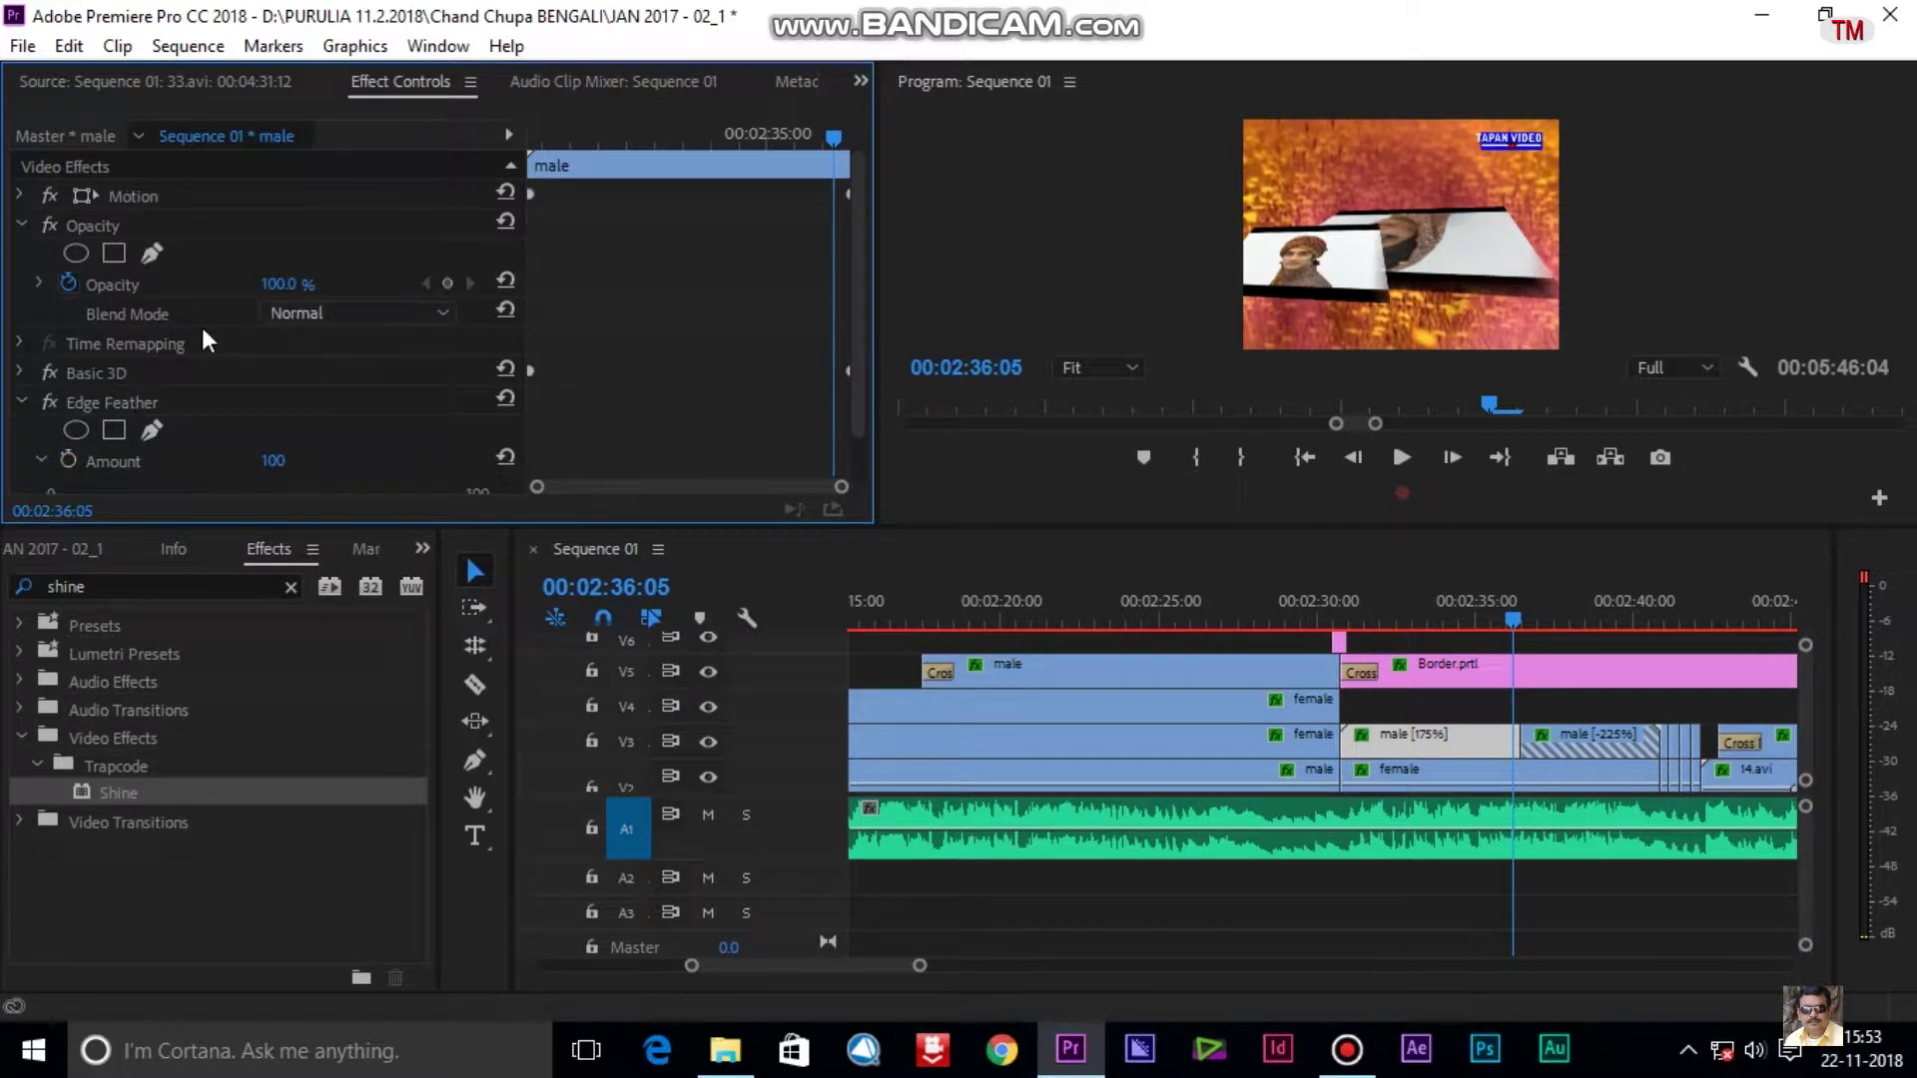
click(20, 373)
scroll(620, 313, down, 3)
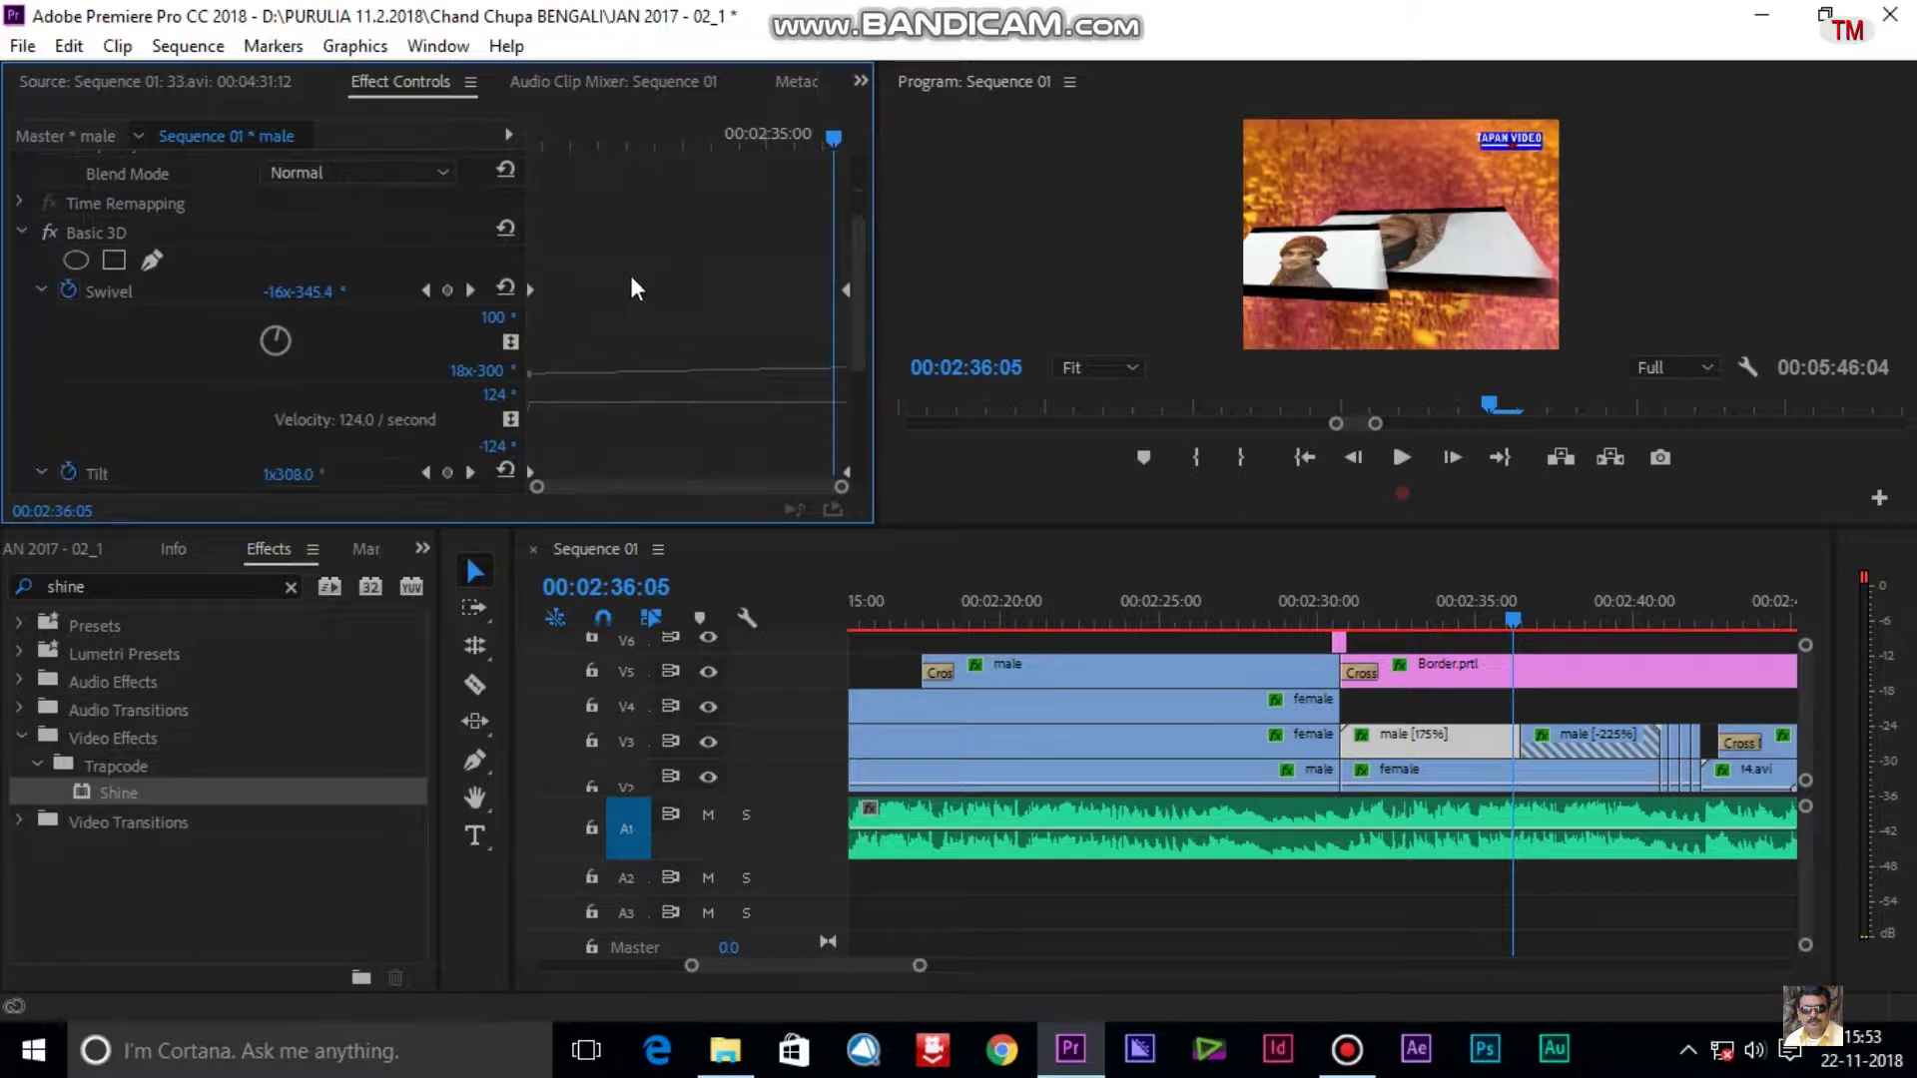
drag(631, 135, 855, 179)
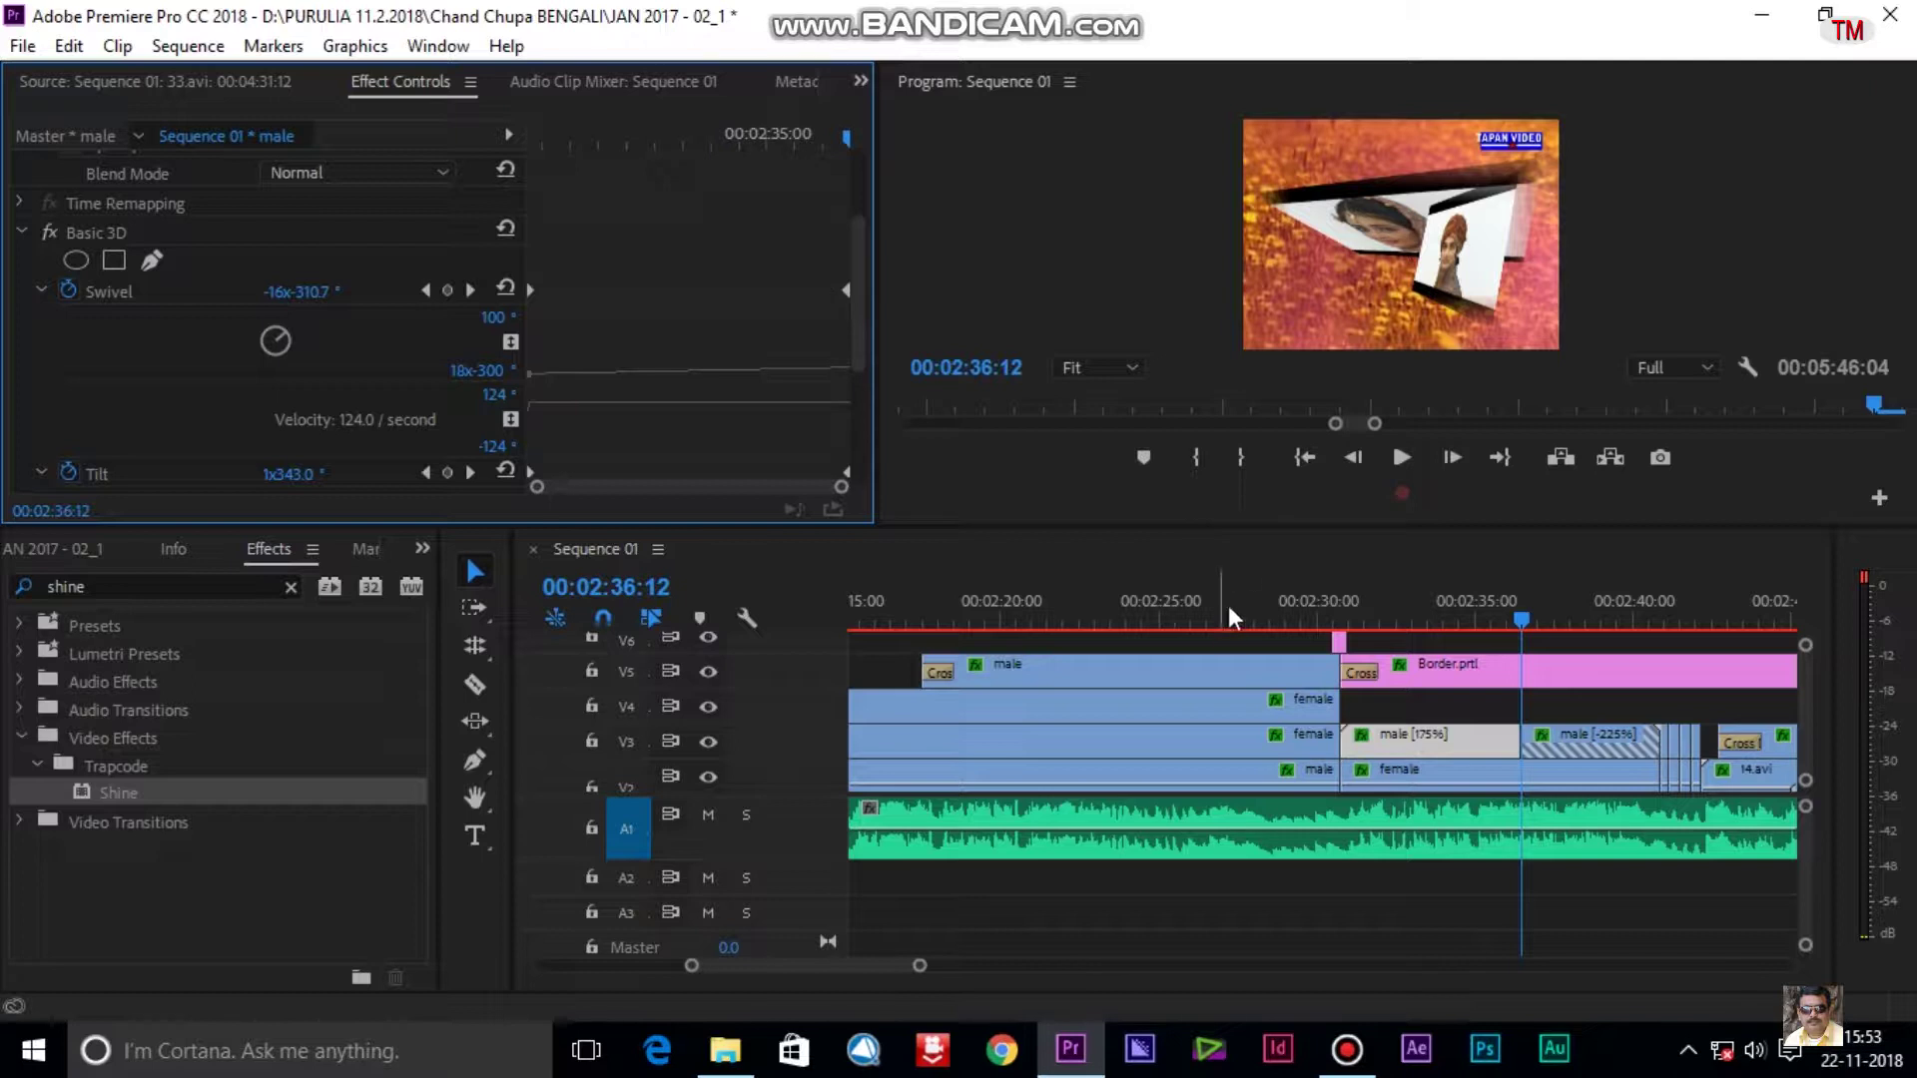
Preview the overlapping male and female clips from 00:02:35:14 through 00:02:39:20, with the female clip selected.
drag(1434, 605, 1498, 613)
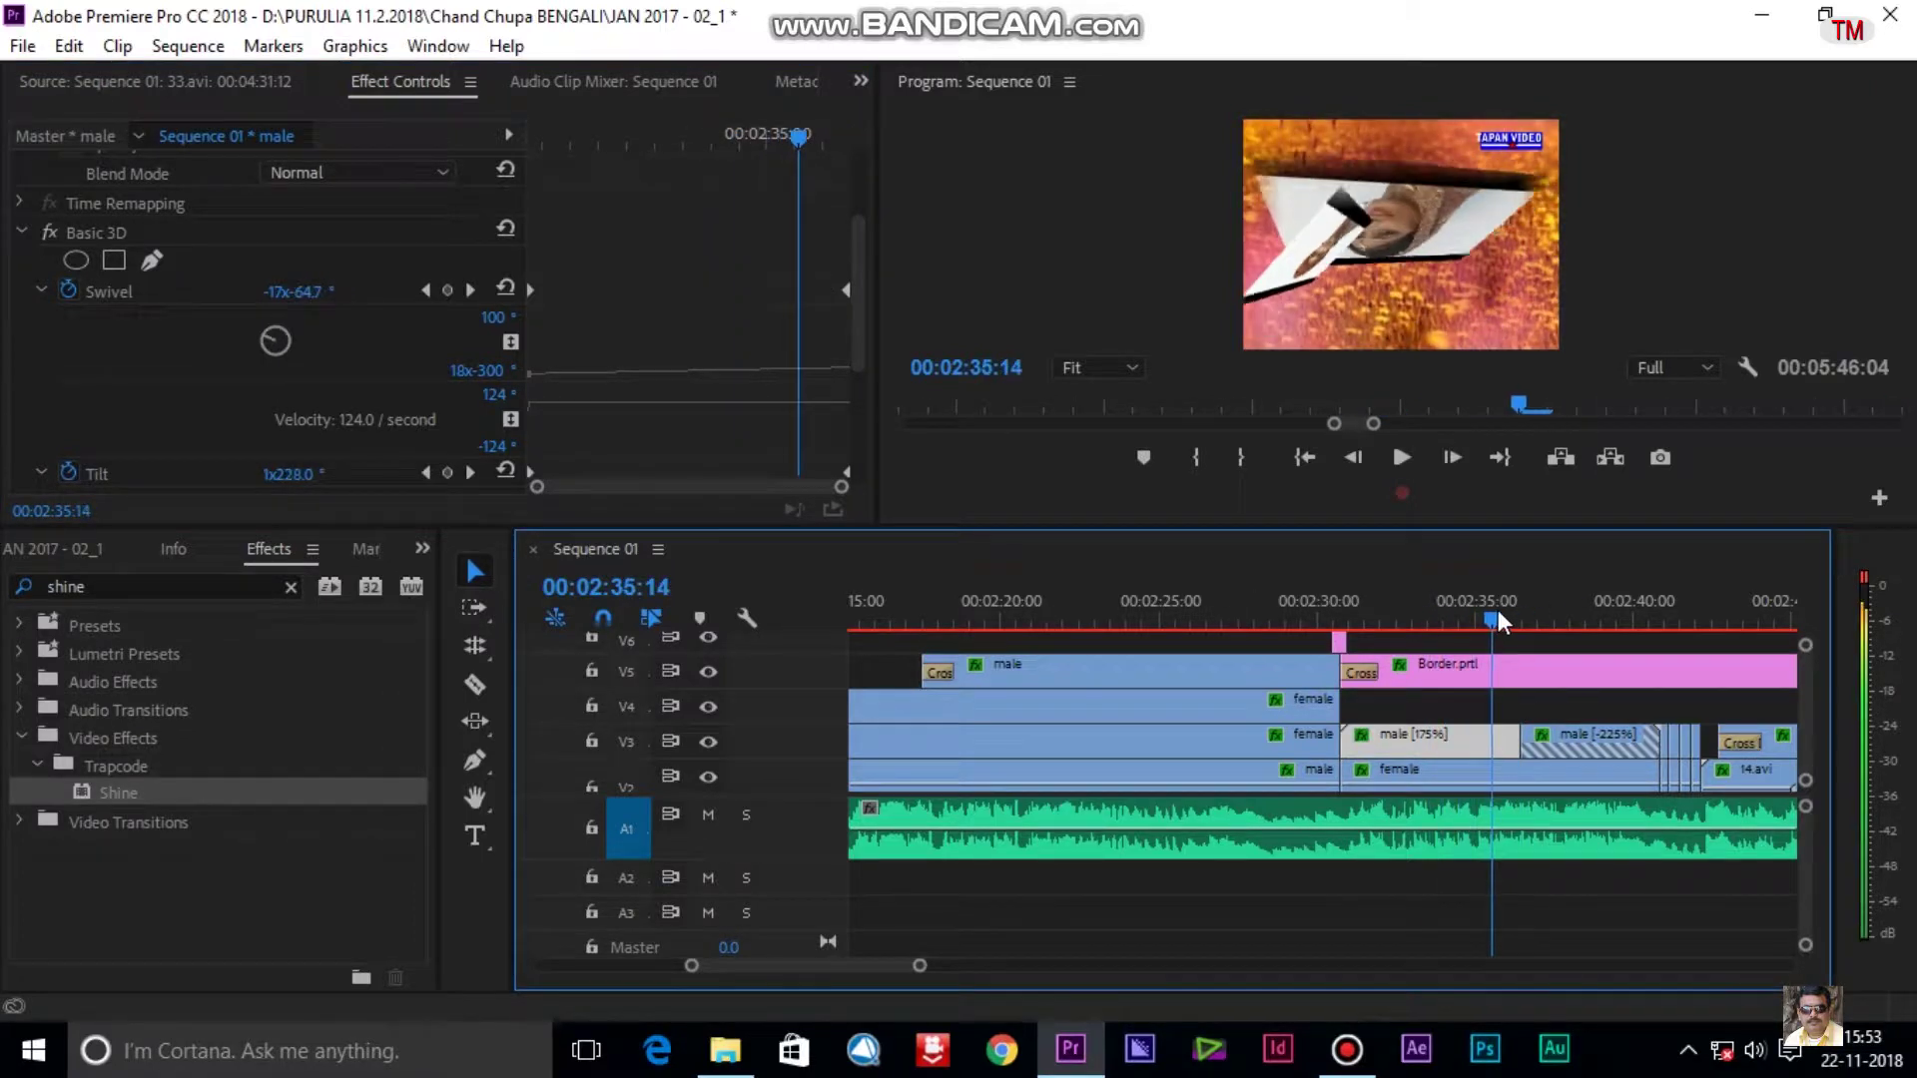
click(1447, 769)
key(space)
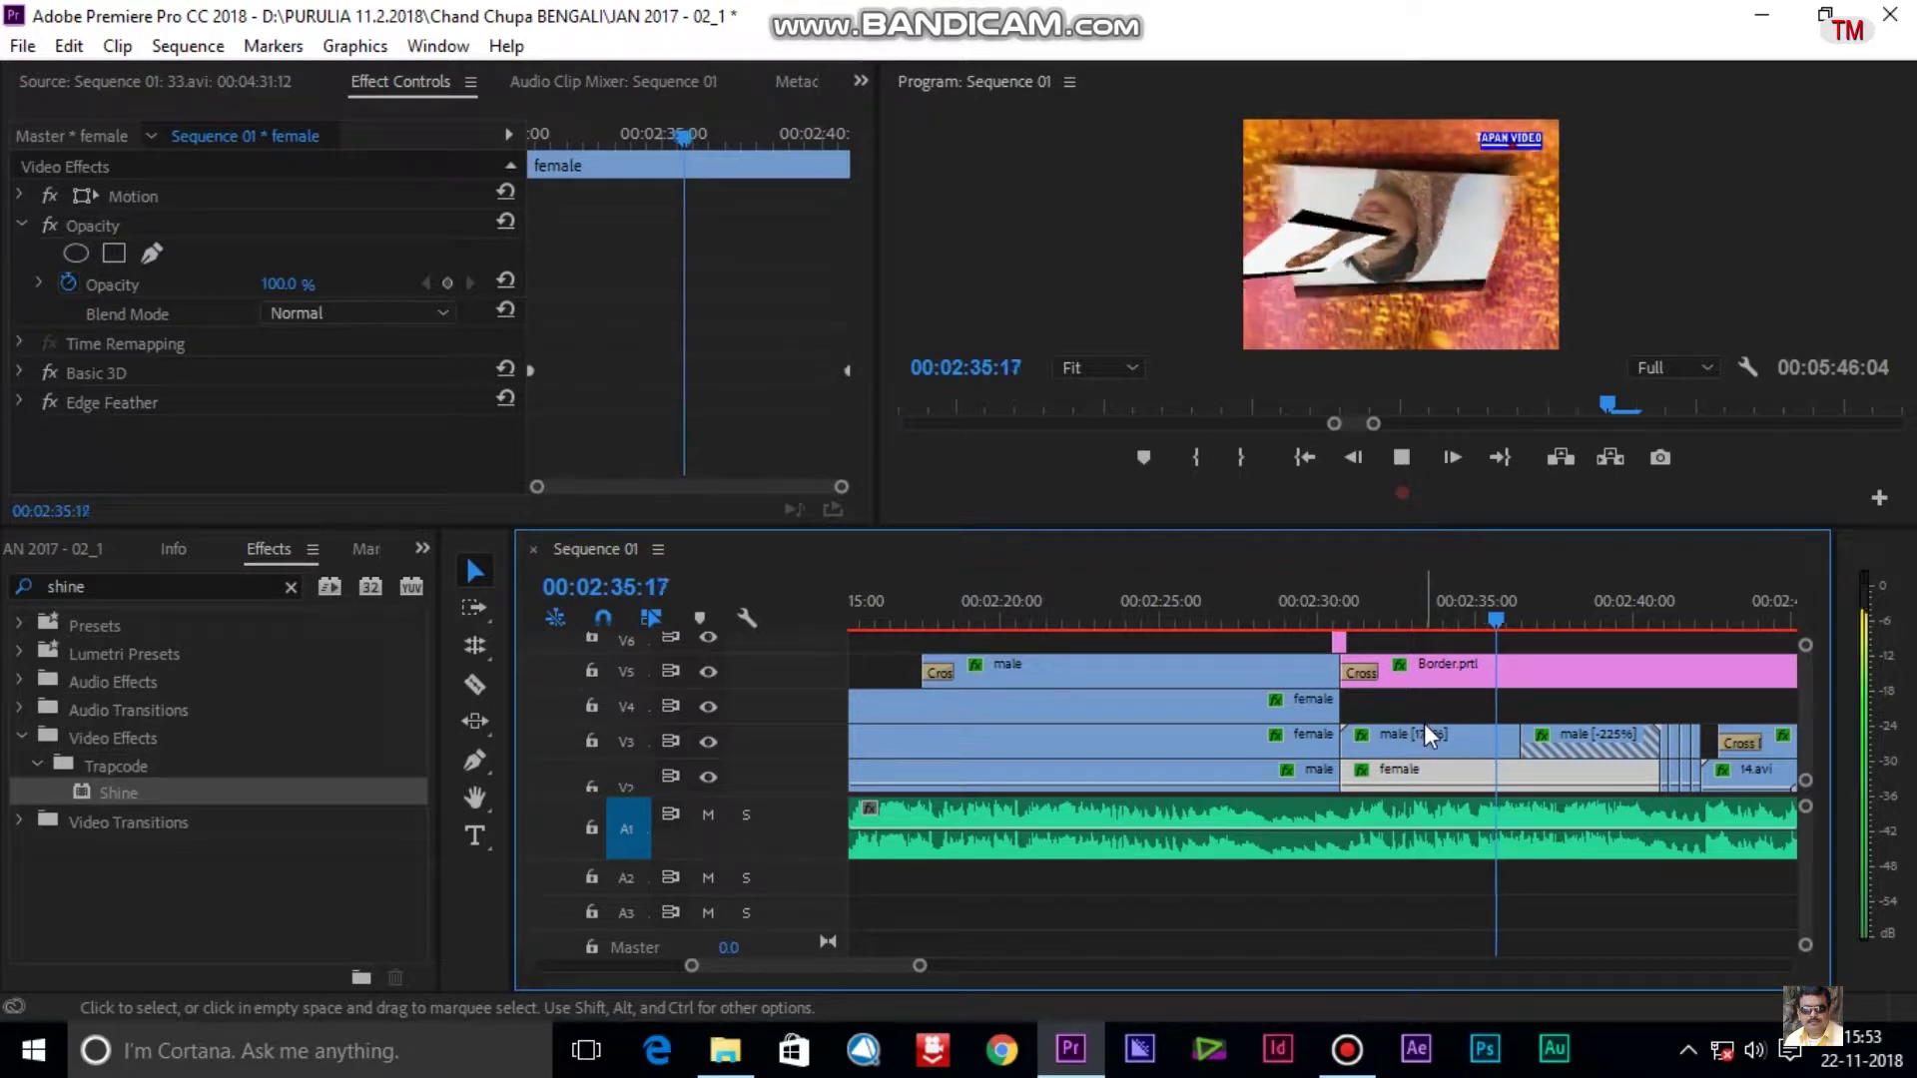
scroll(1580, 721, down, 3)
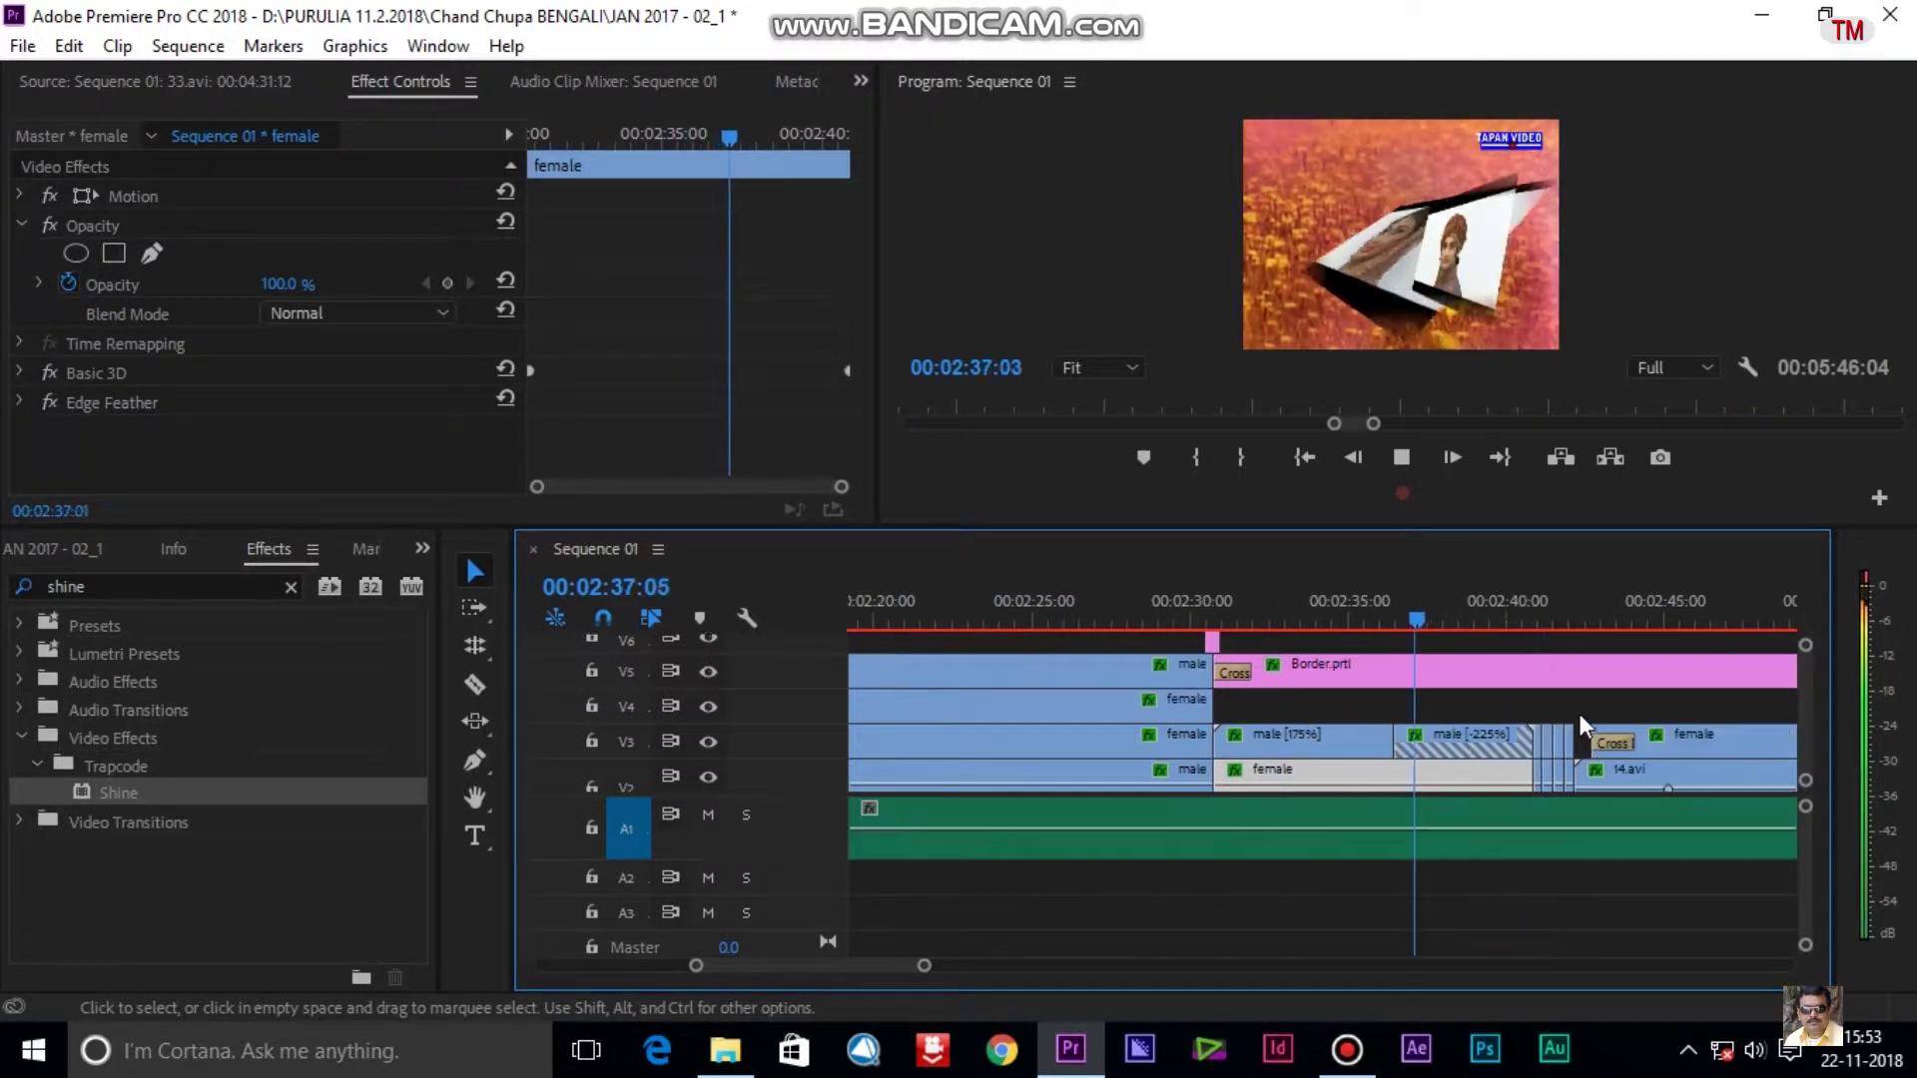
key(space)
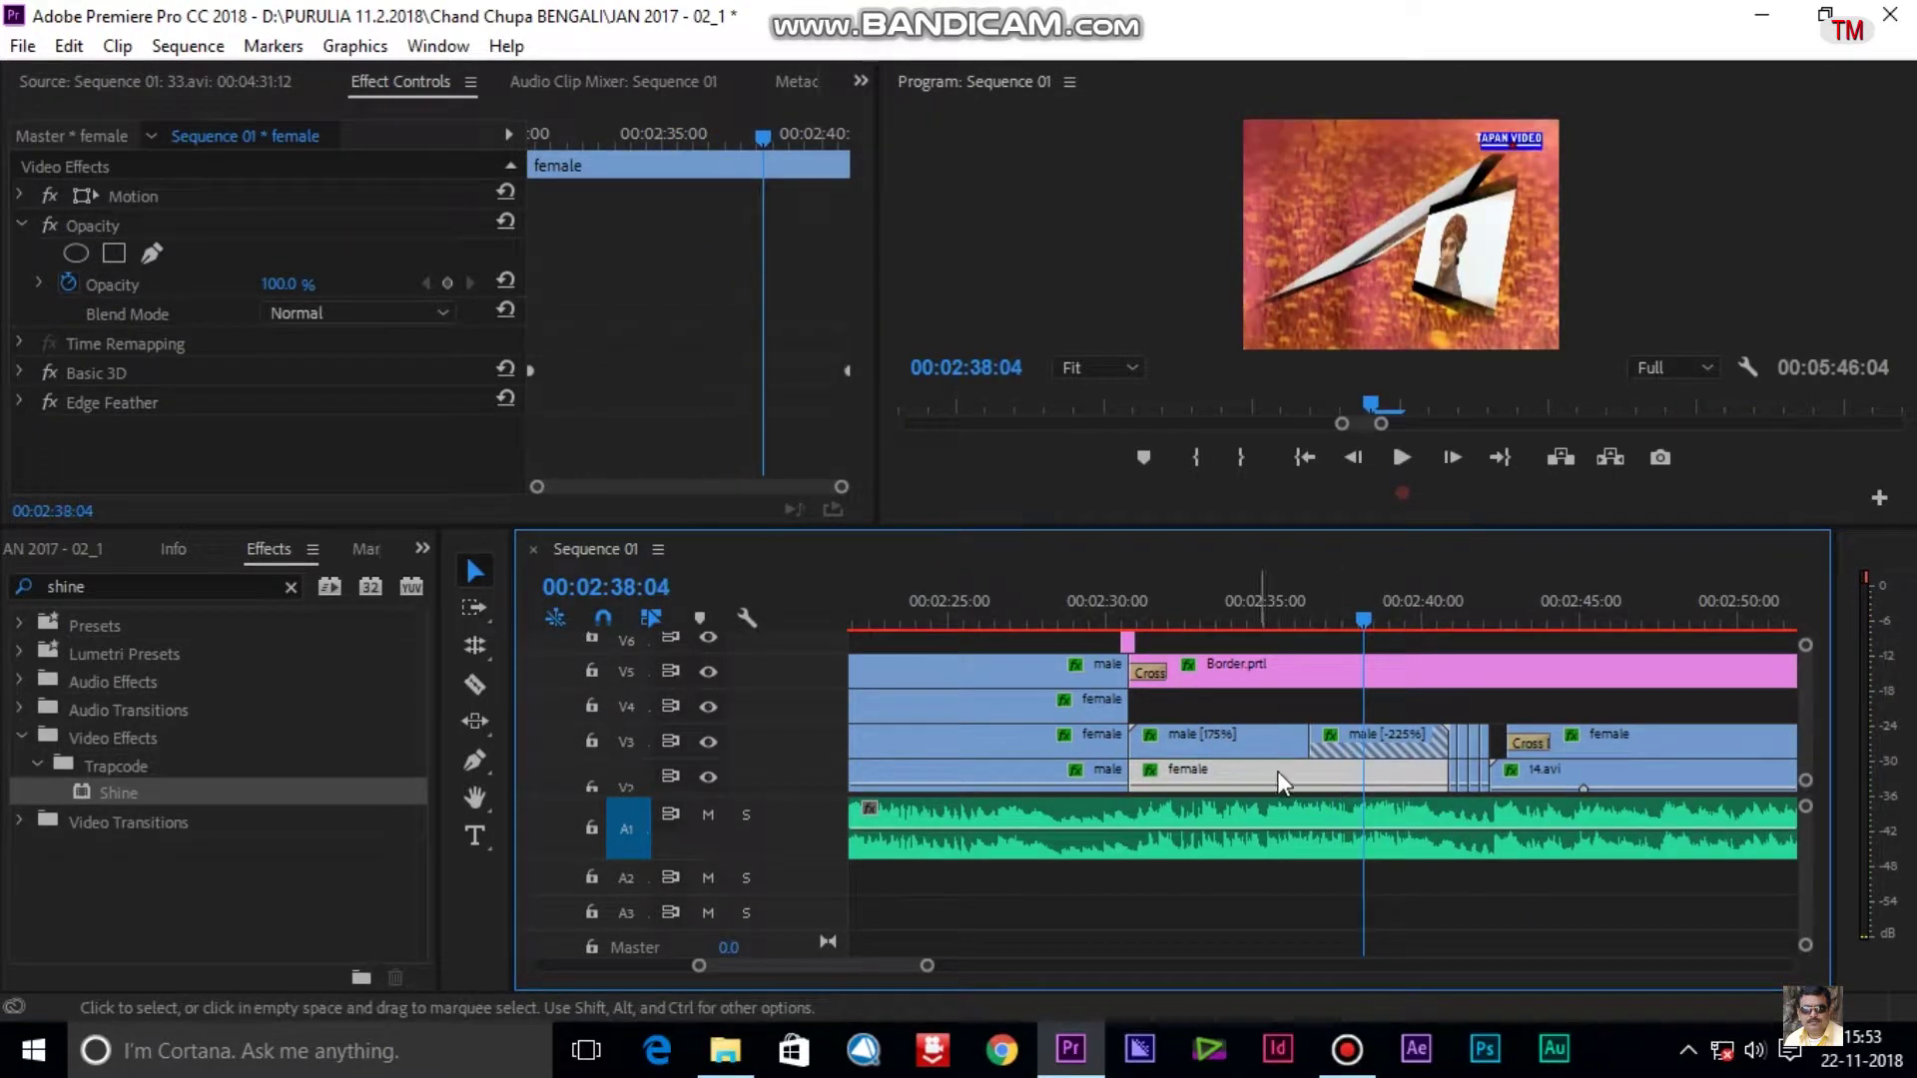
key(space)
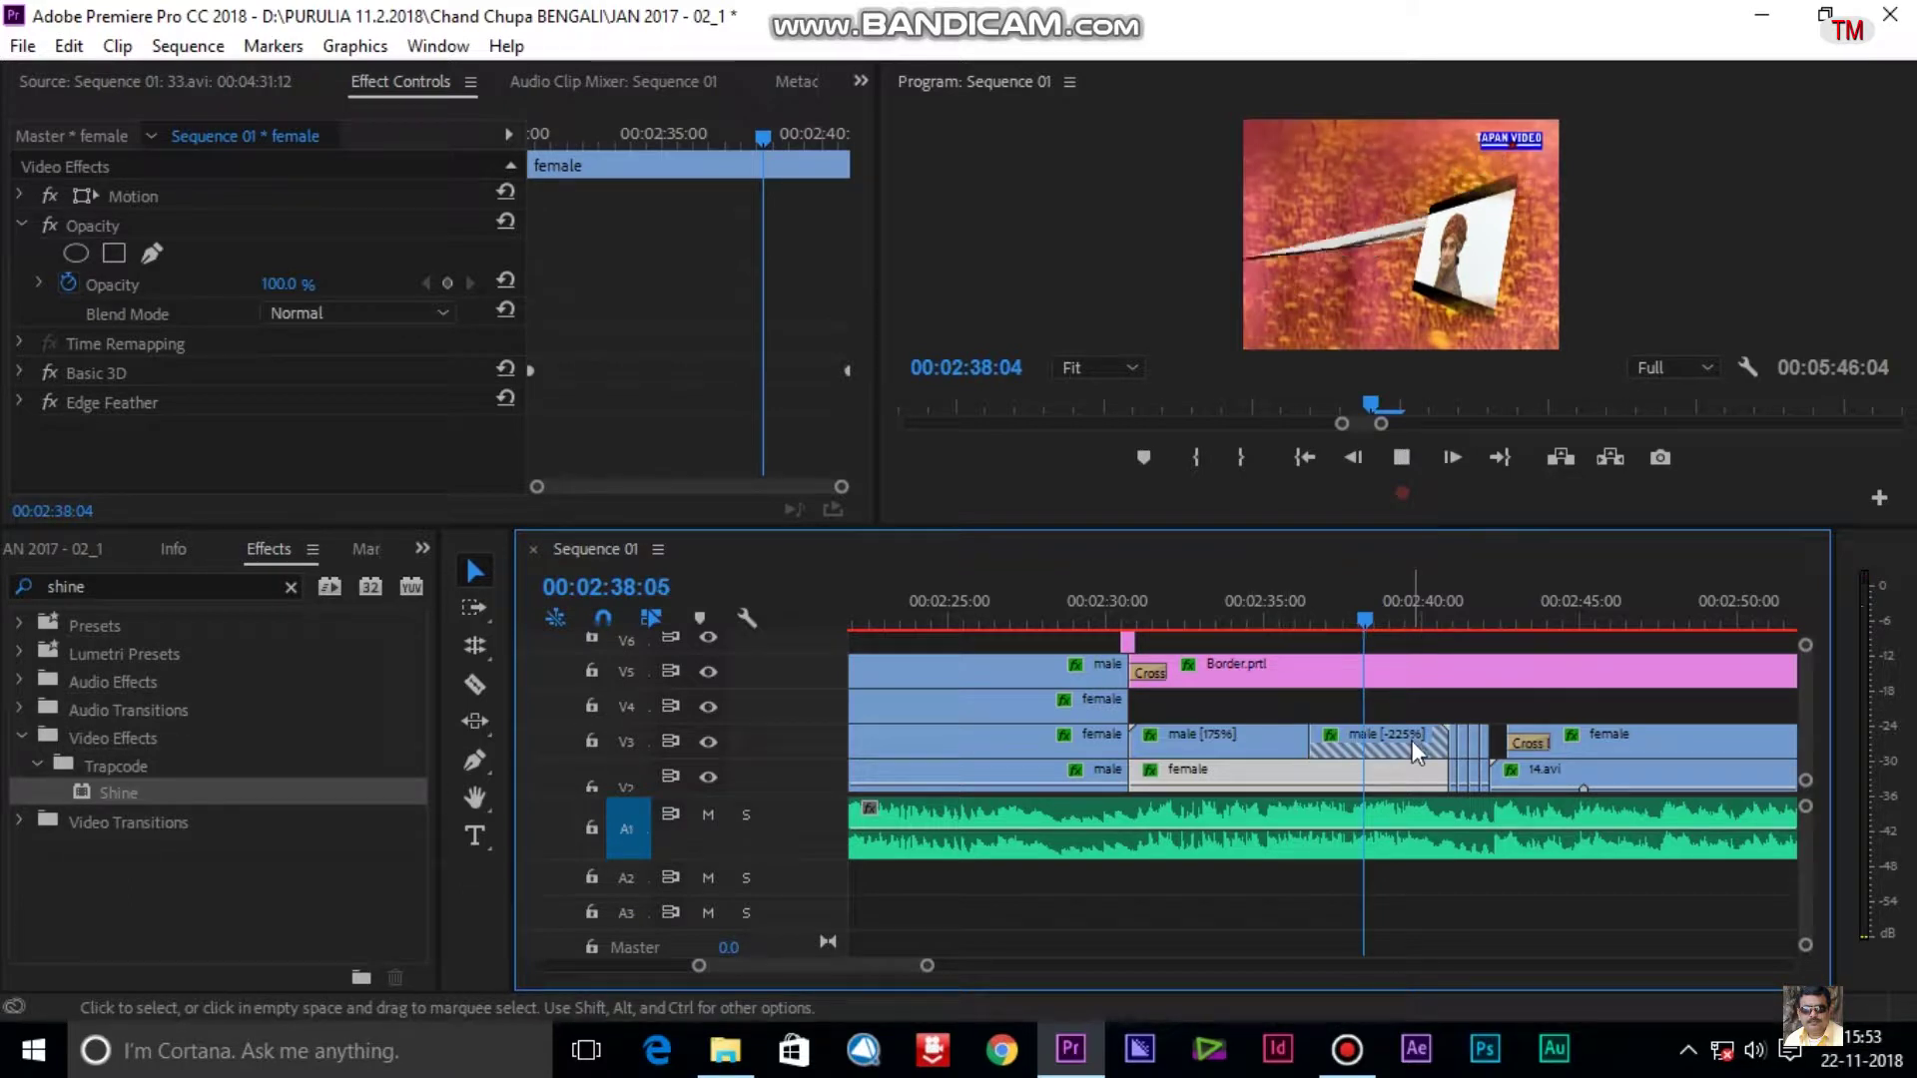
key(space)
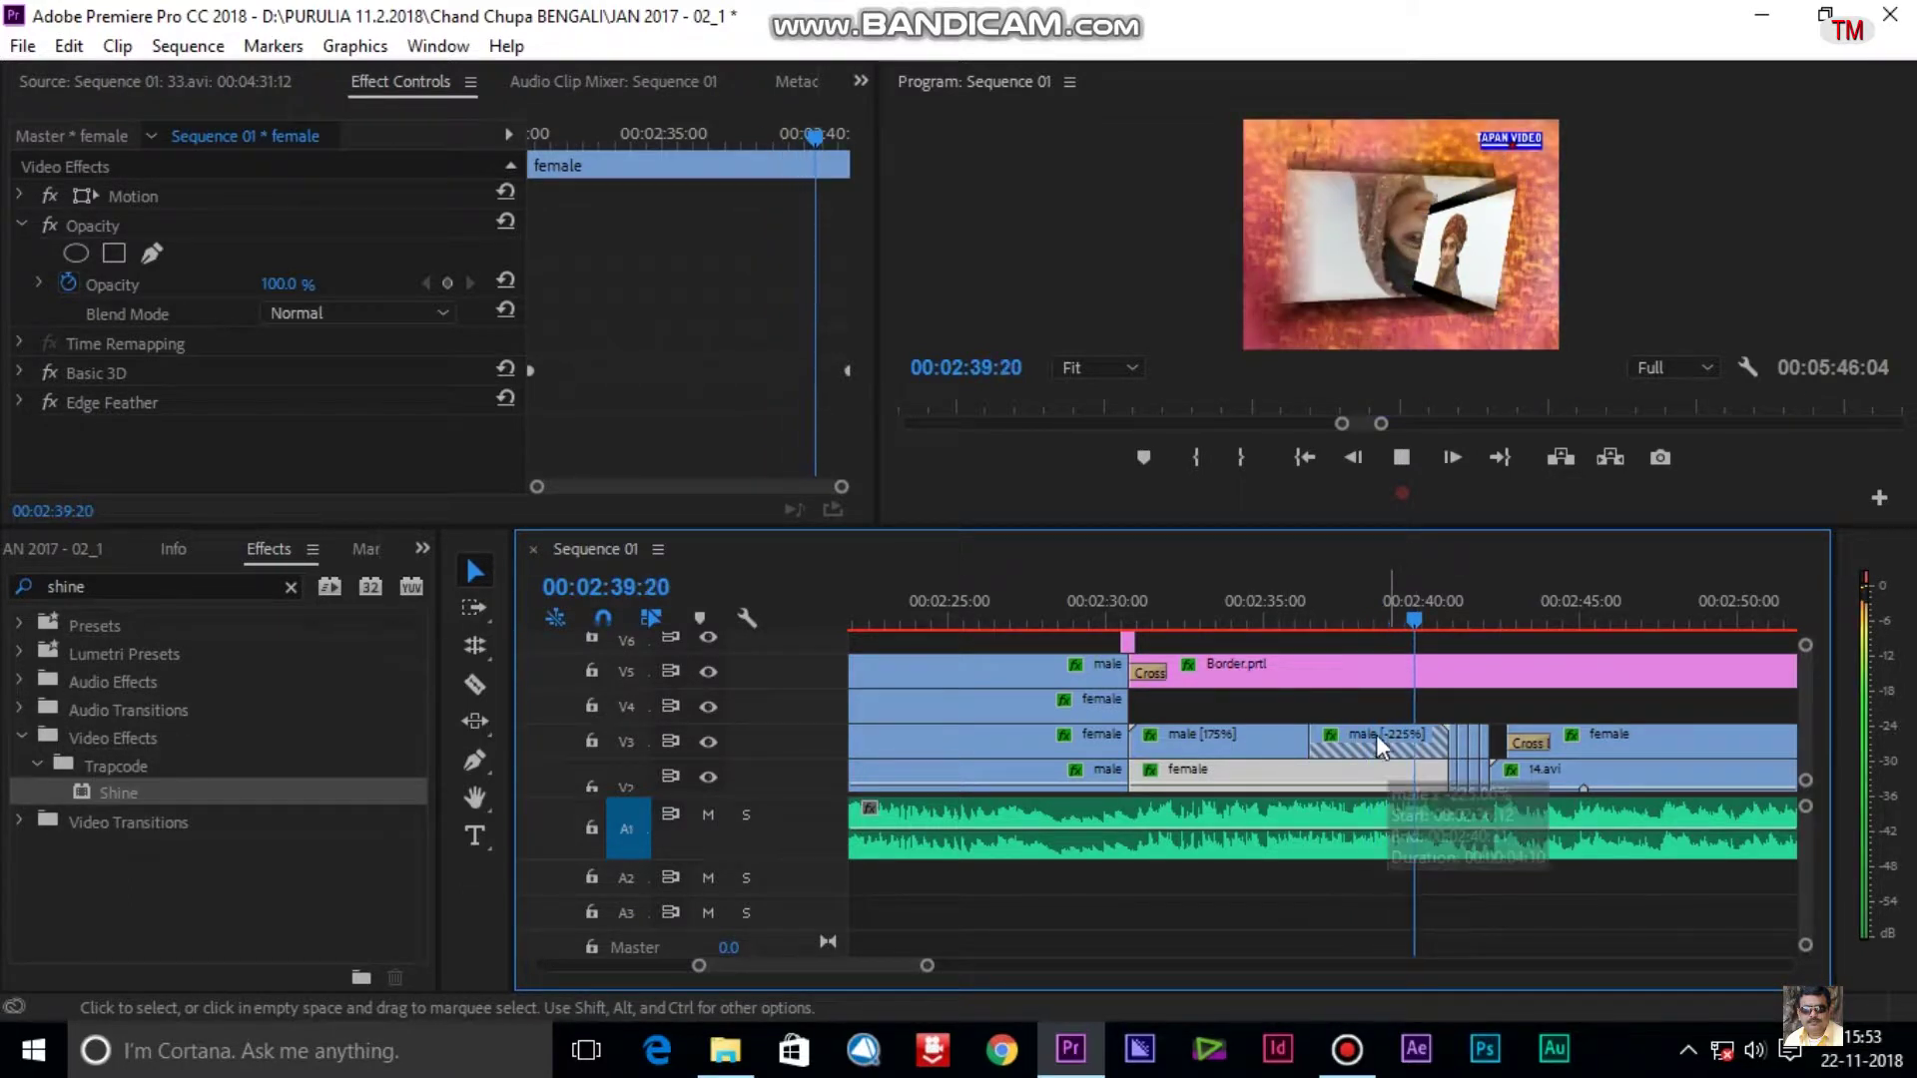
Review the transition from the male [175%] clip into the reversed male [-225%] clip, from 00:02:36:12 to 00:02:39:21.
drag(1277, 595, 1310, 619)
click(1280, 740)
key(space)
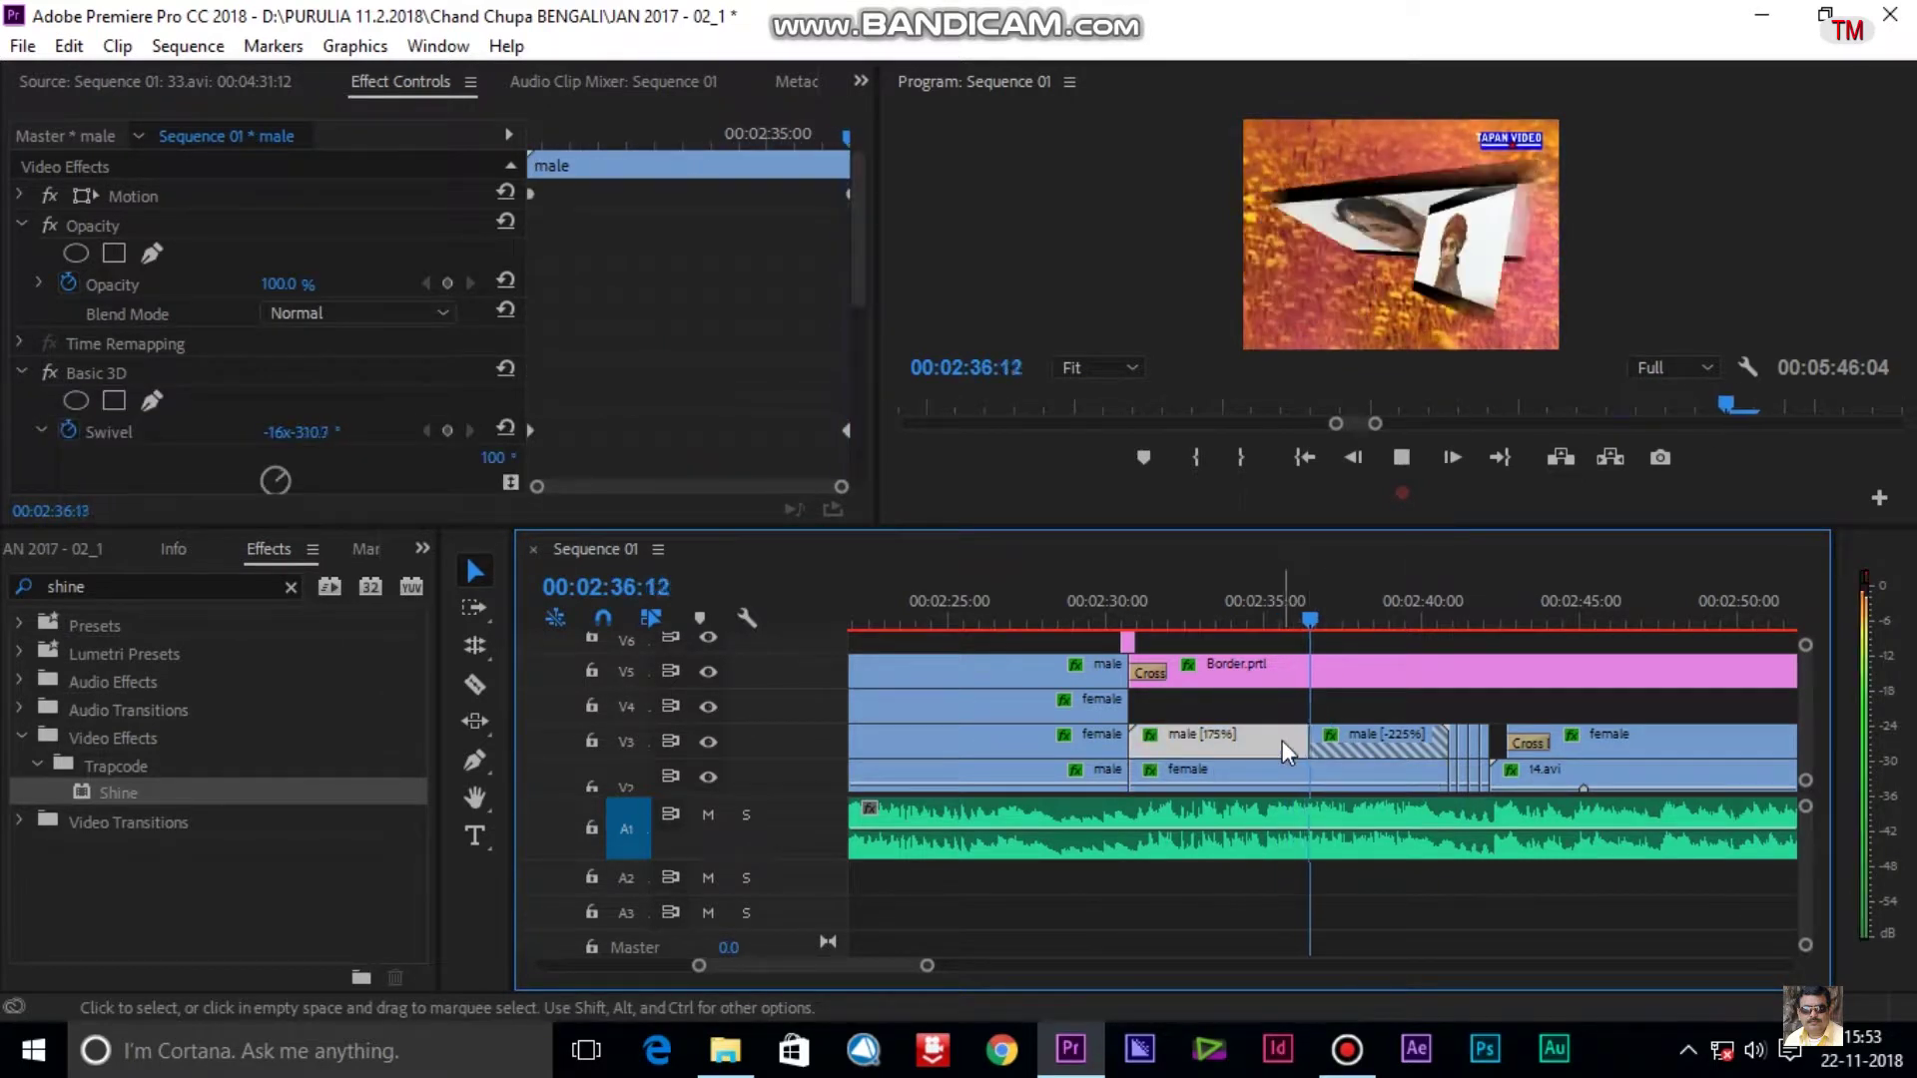
key(space)
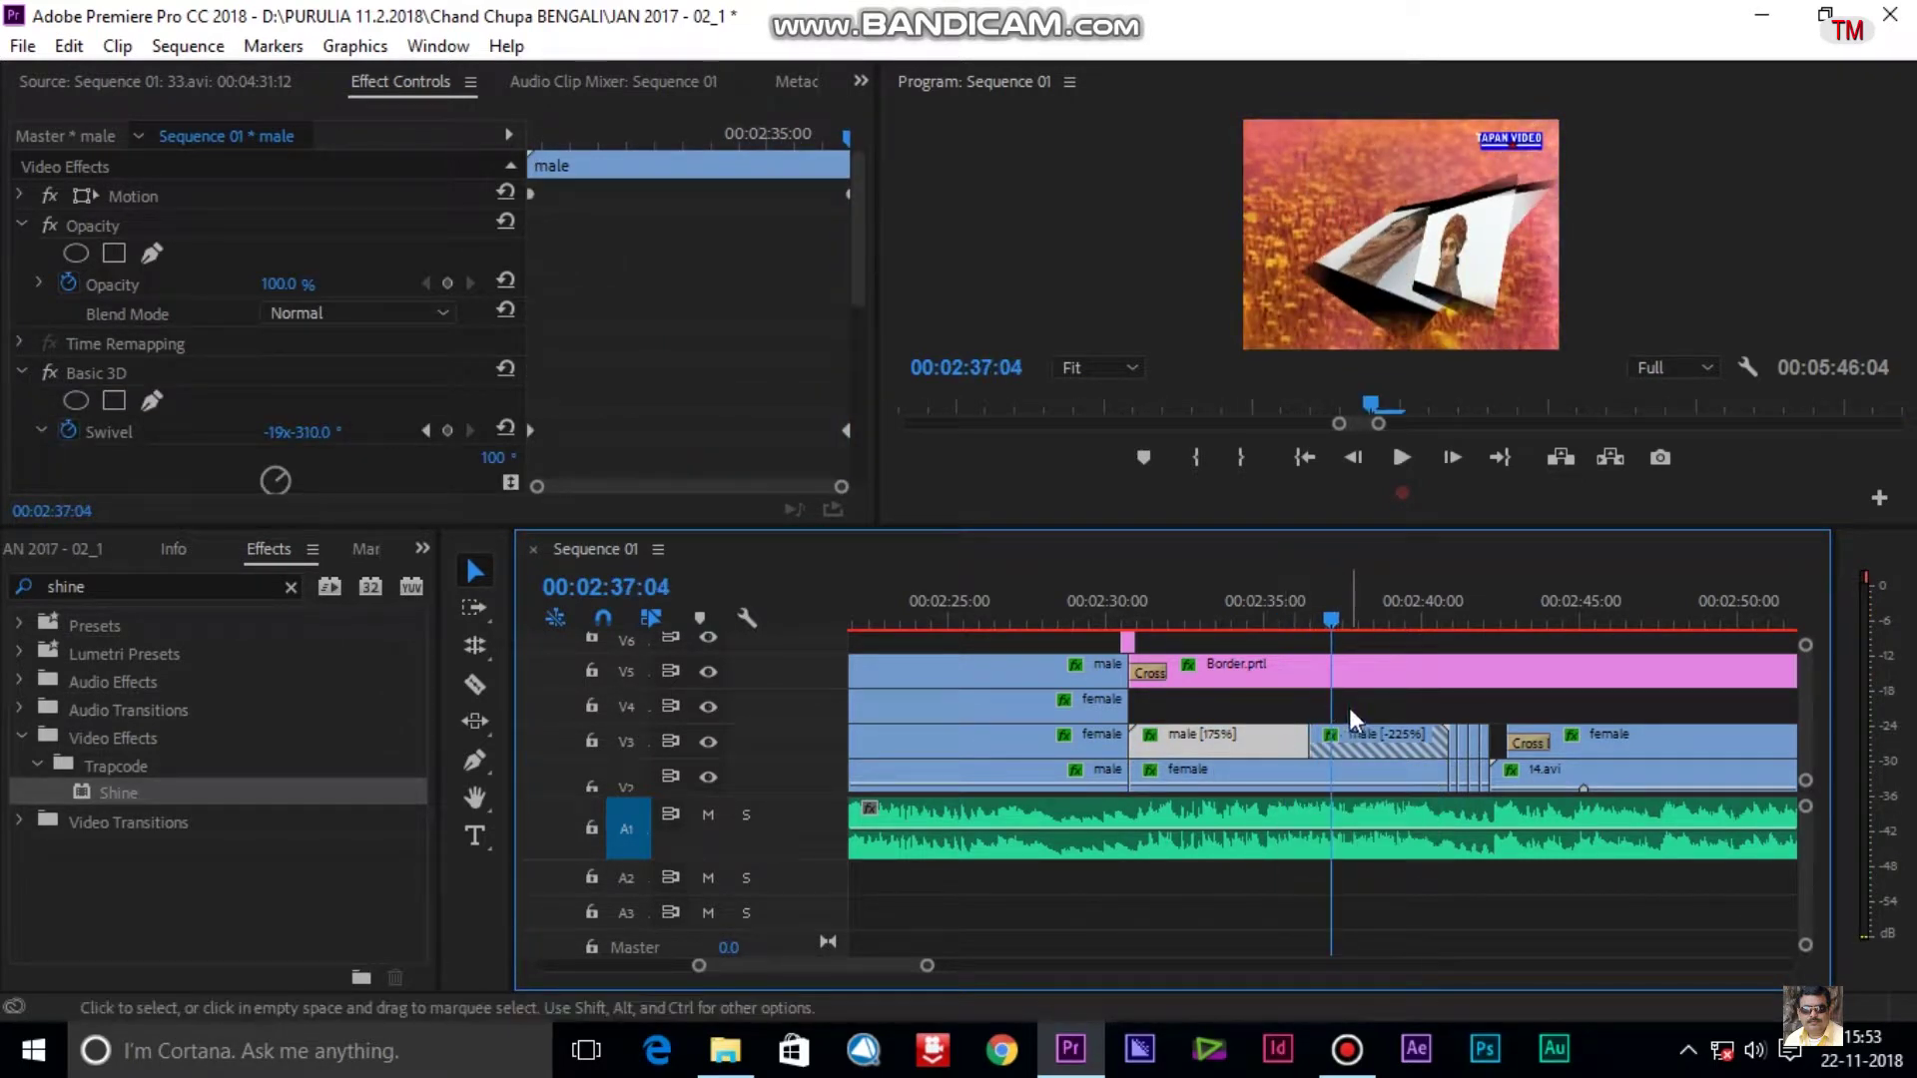
drag(1338, 609, 1423, 643)
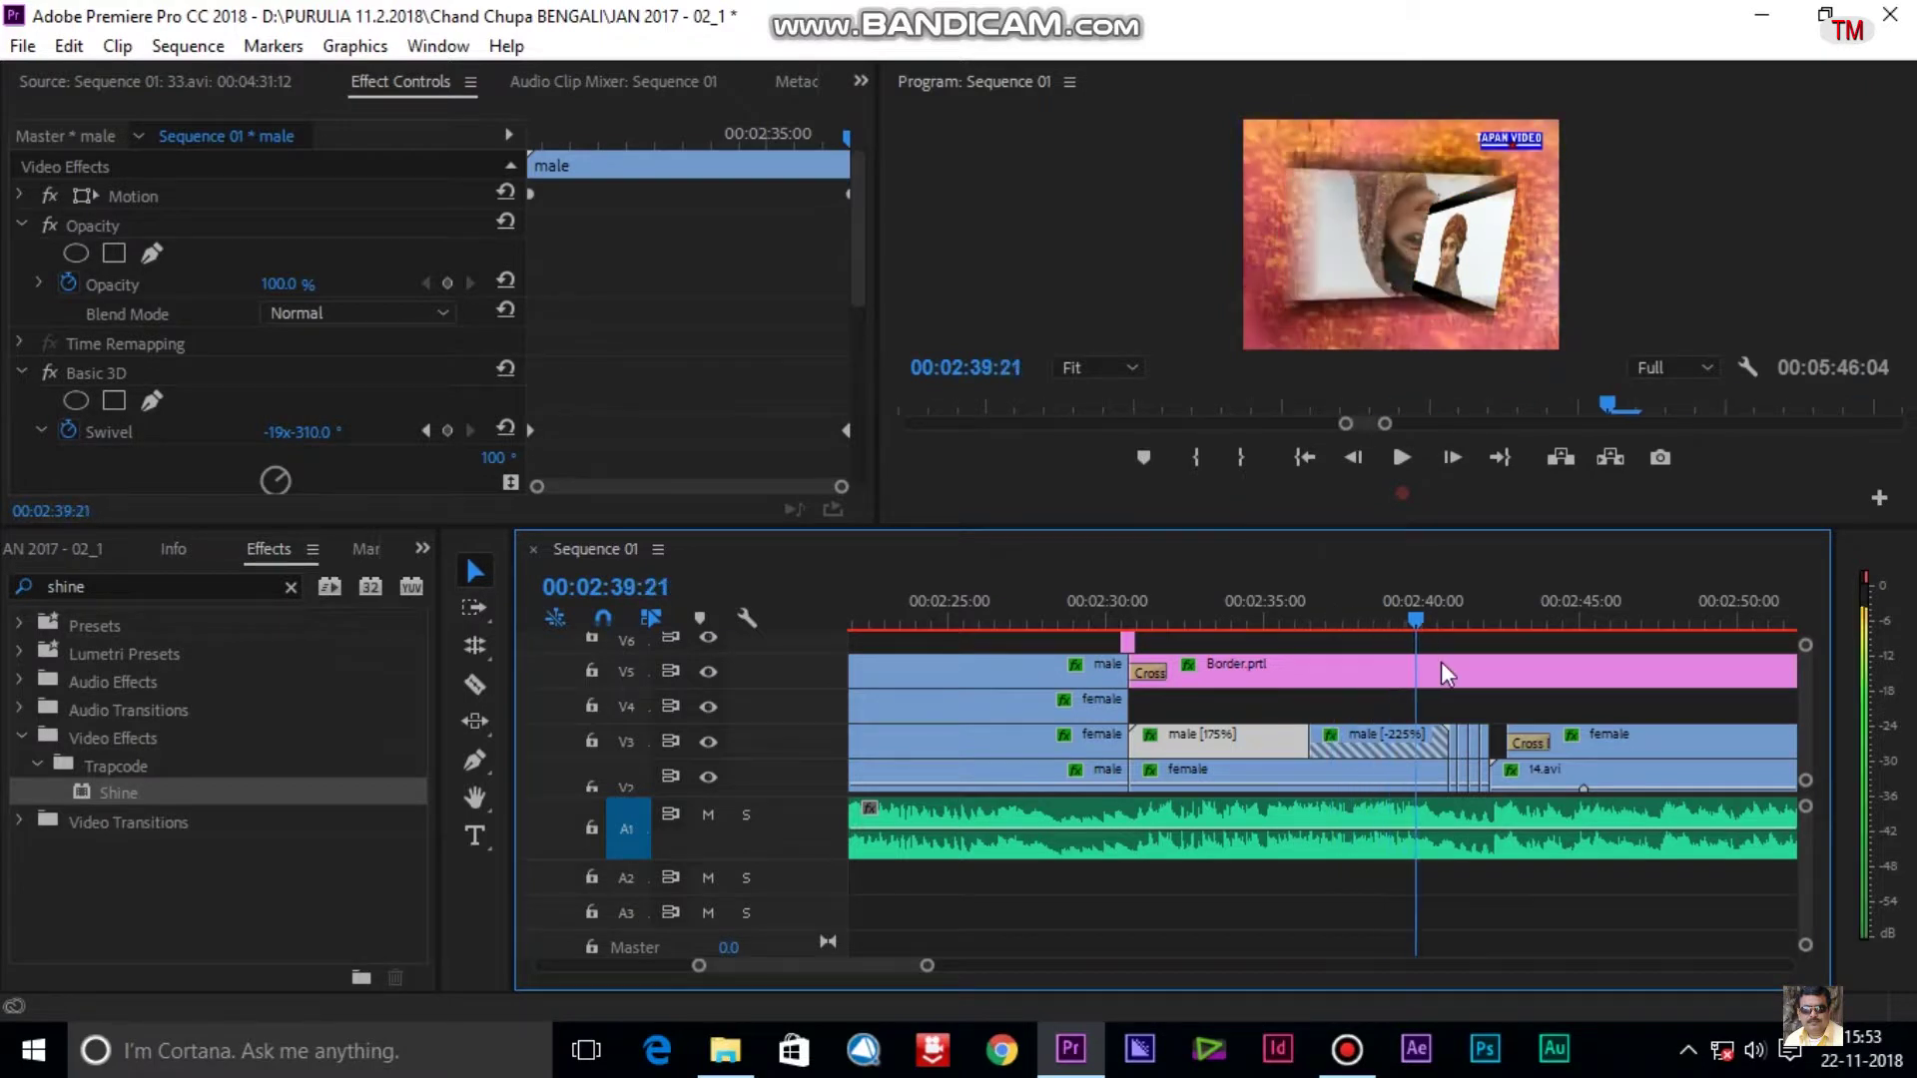
Play the sequence from 00:02:39:23 through the 14.avi background section, skipping ahead to the second male photo's entrance.
scroll(1362, 729, down, 5)
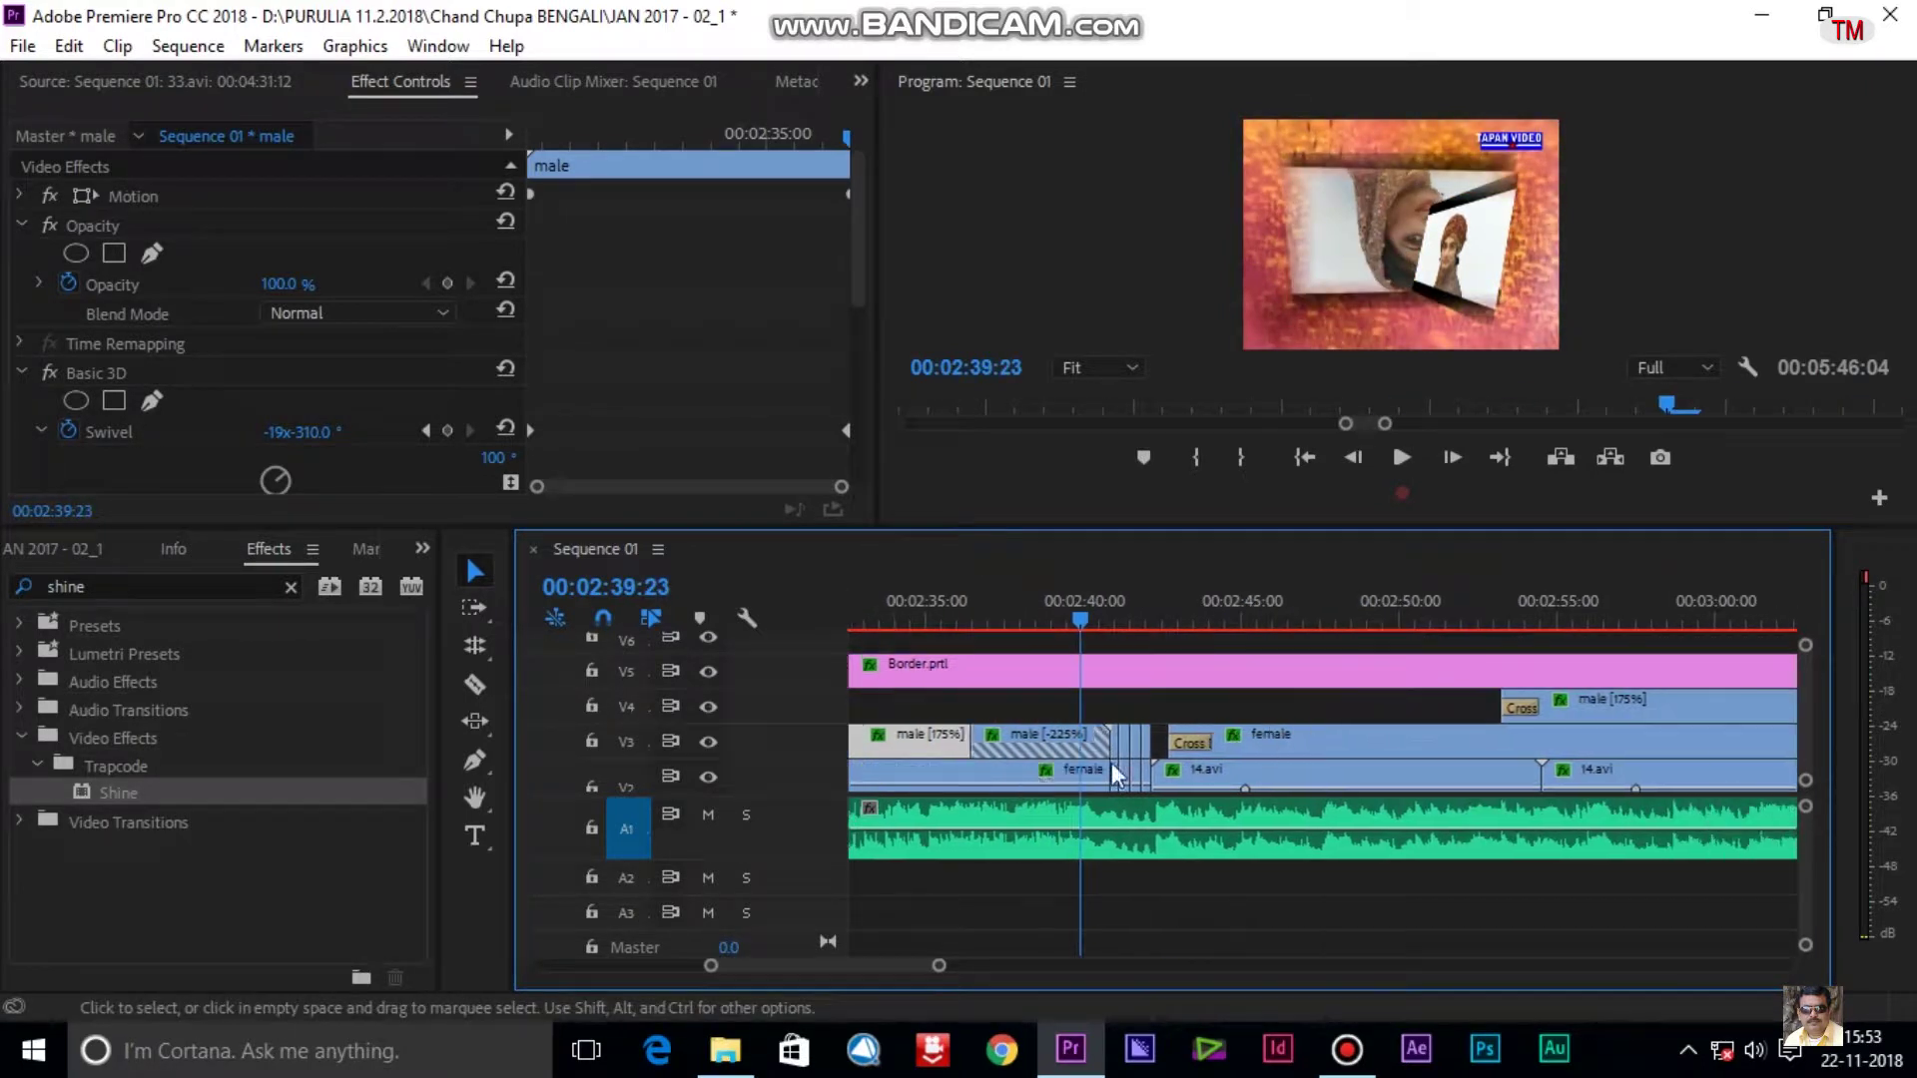
key(space)
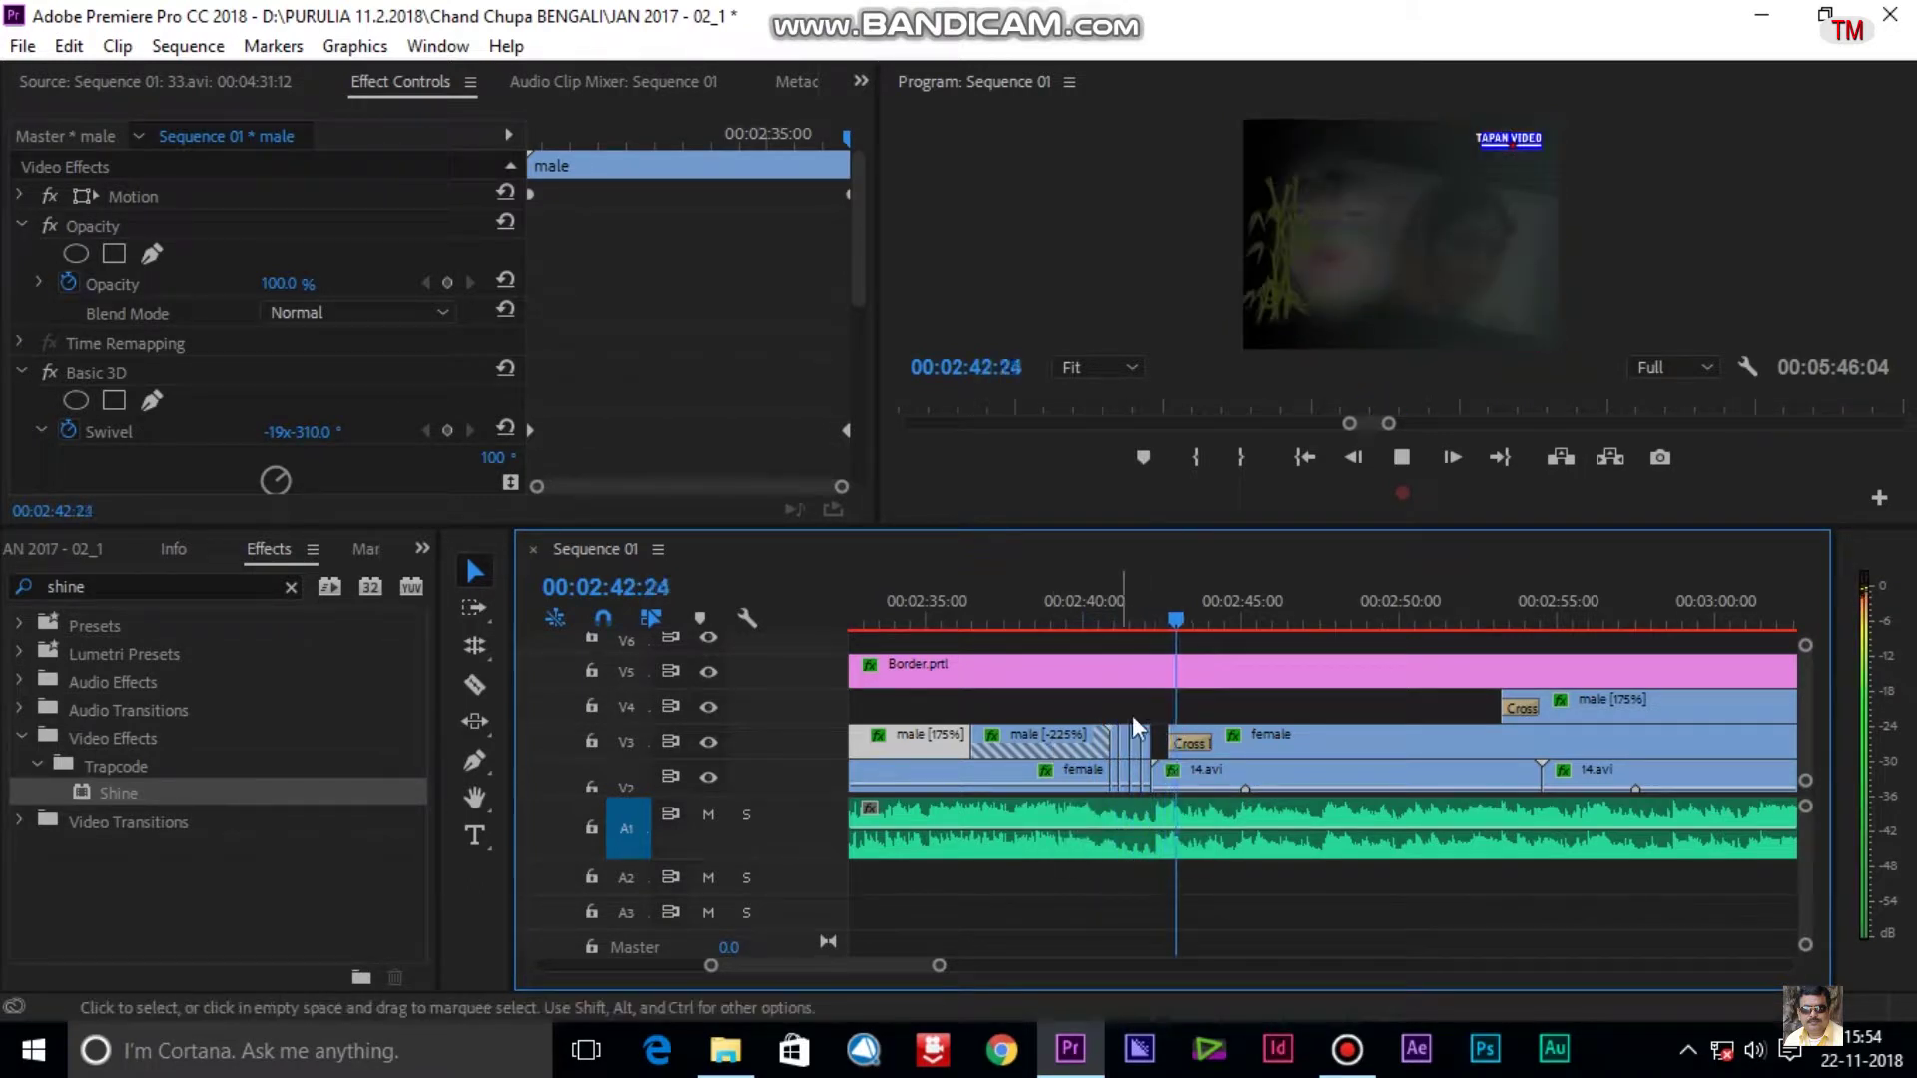
scroll(1141, 715, down, 3)
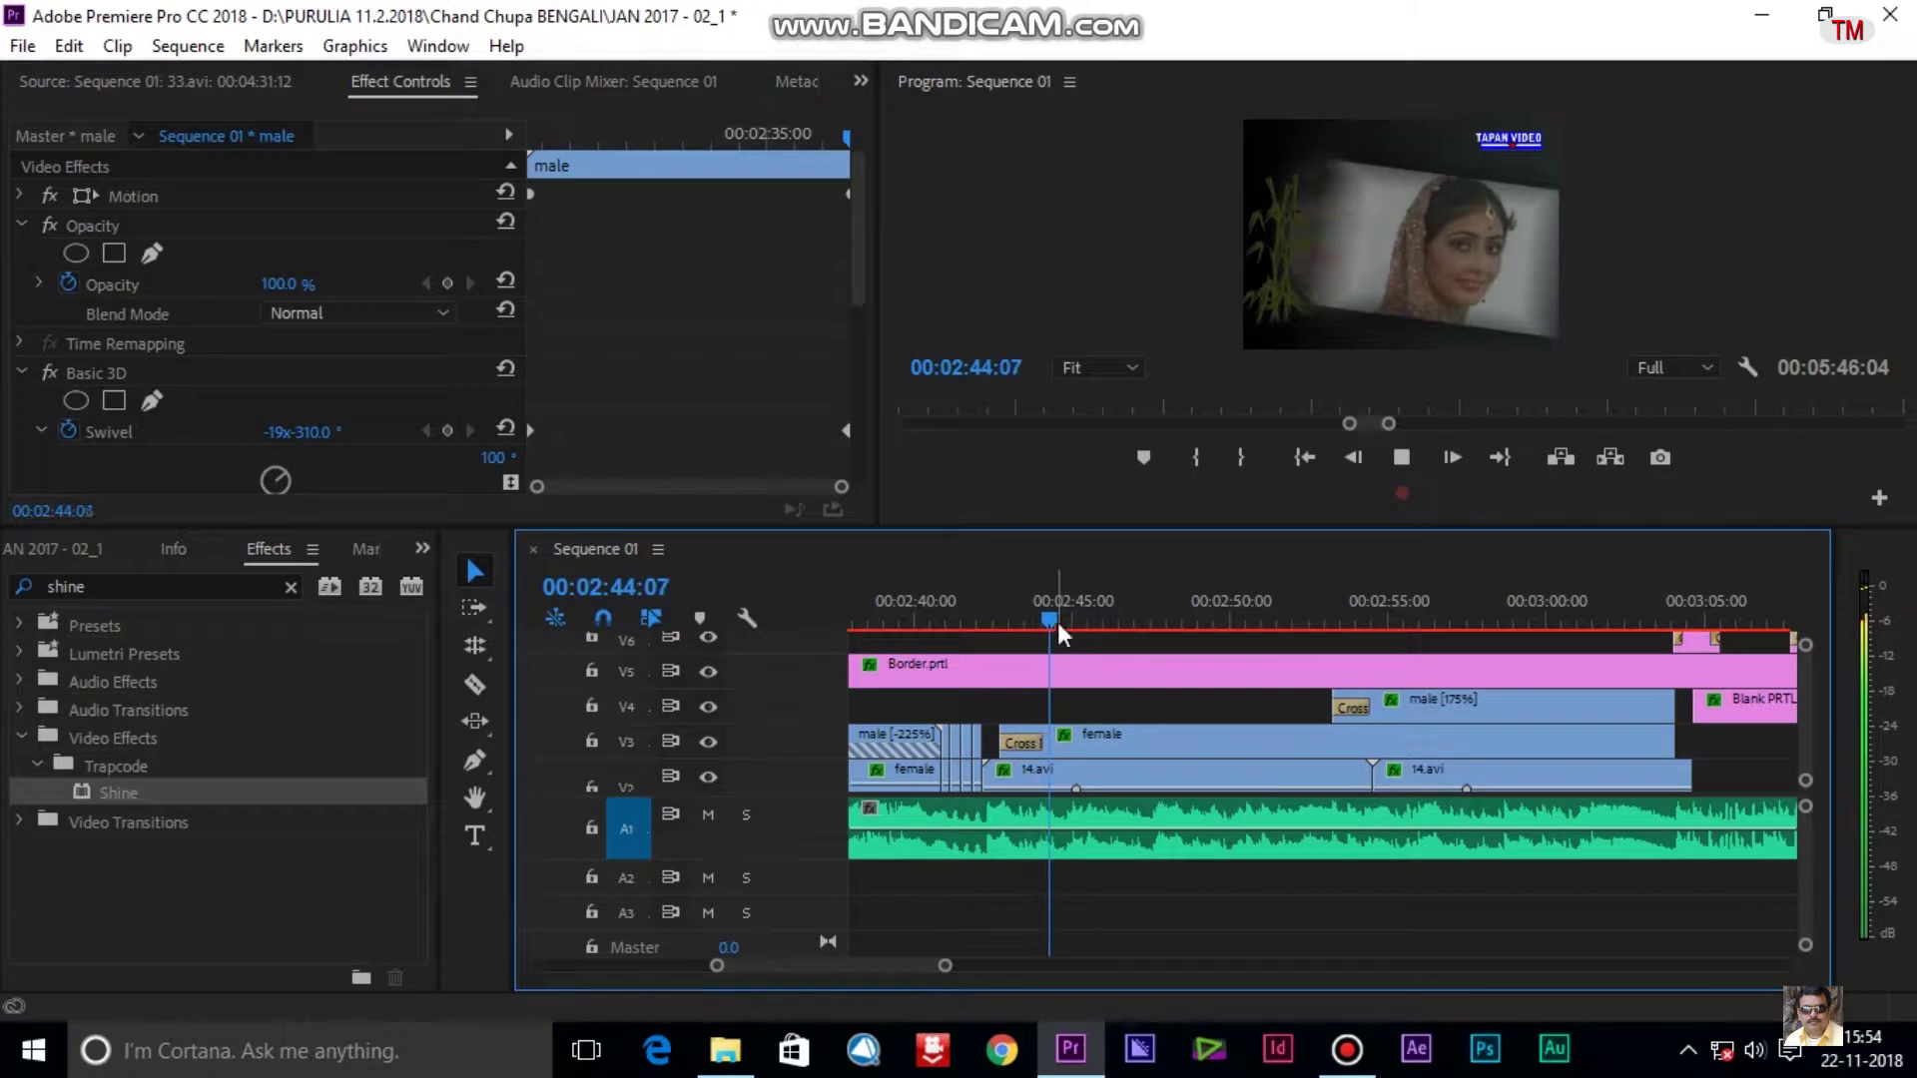
drag(1075, 608, 1267, 633)
scroll(1191, 637, down, 3)
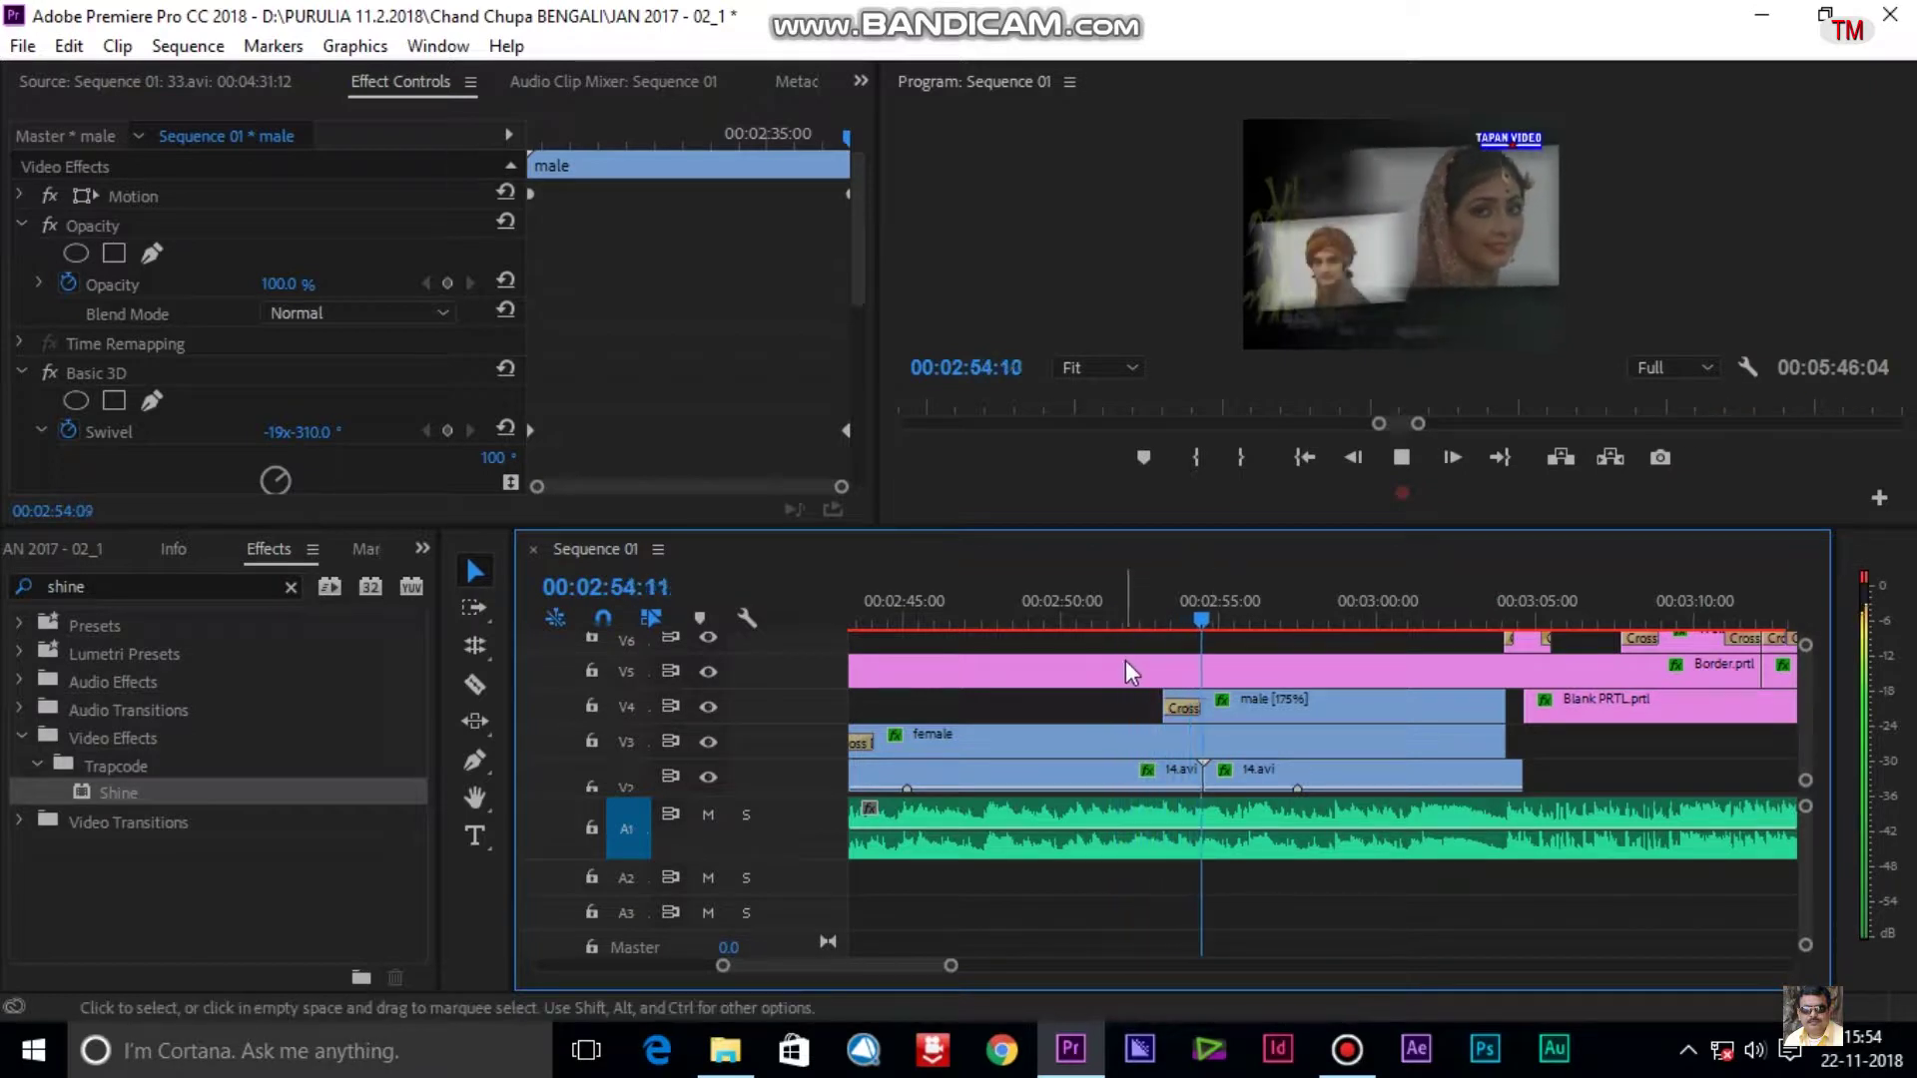
scroll(1142, 664, down, 3)
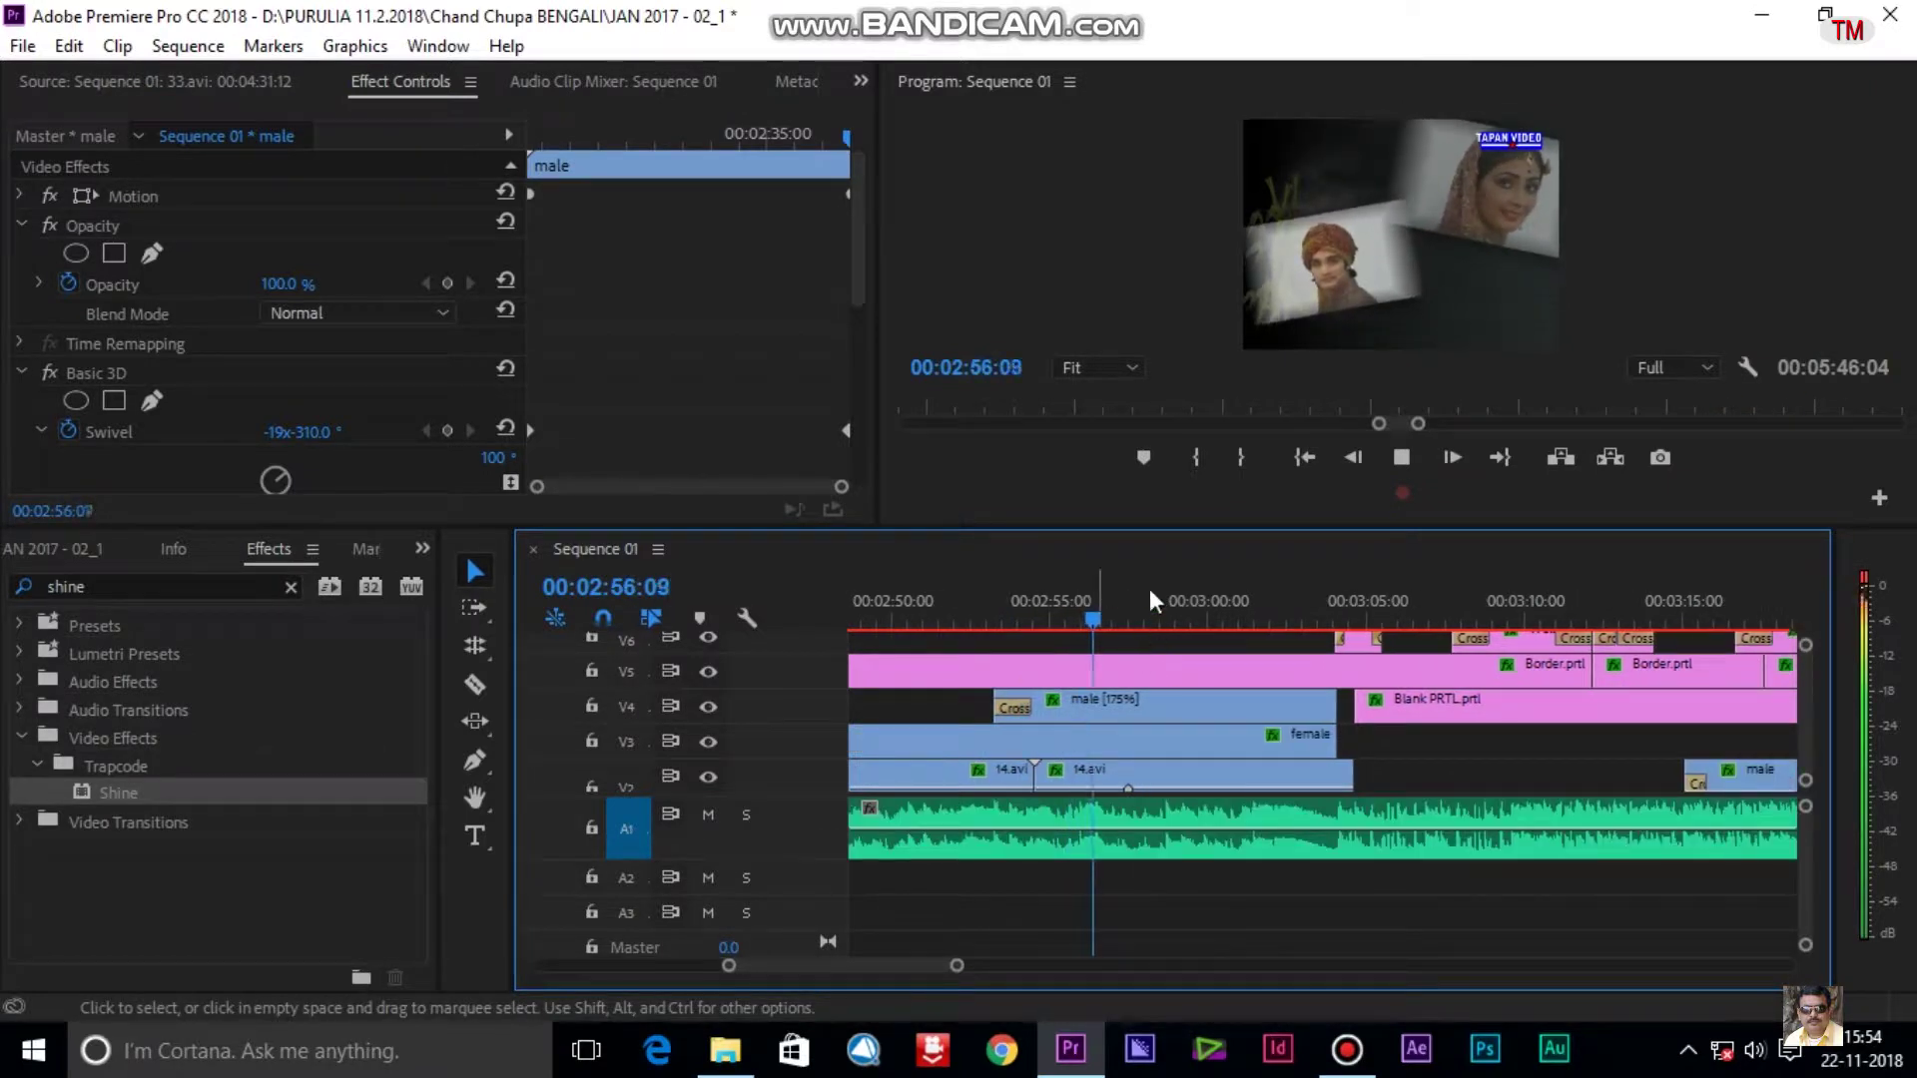
key(space)
key(space)
key(space)
Open the 333.prtl title on V6, try moving its star shape and slanted line, and close the title.
click(1178, 636)
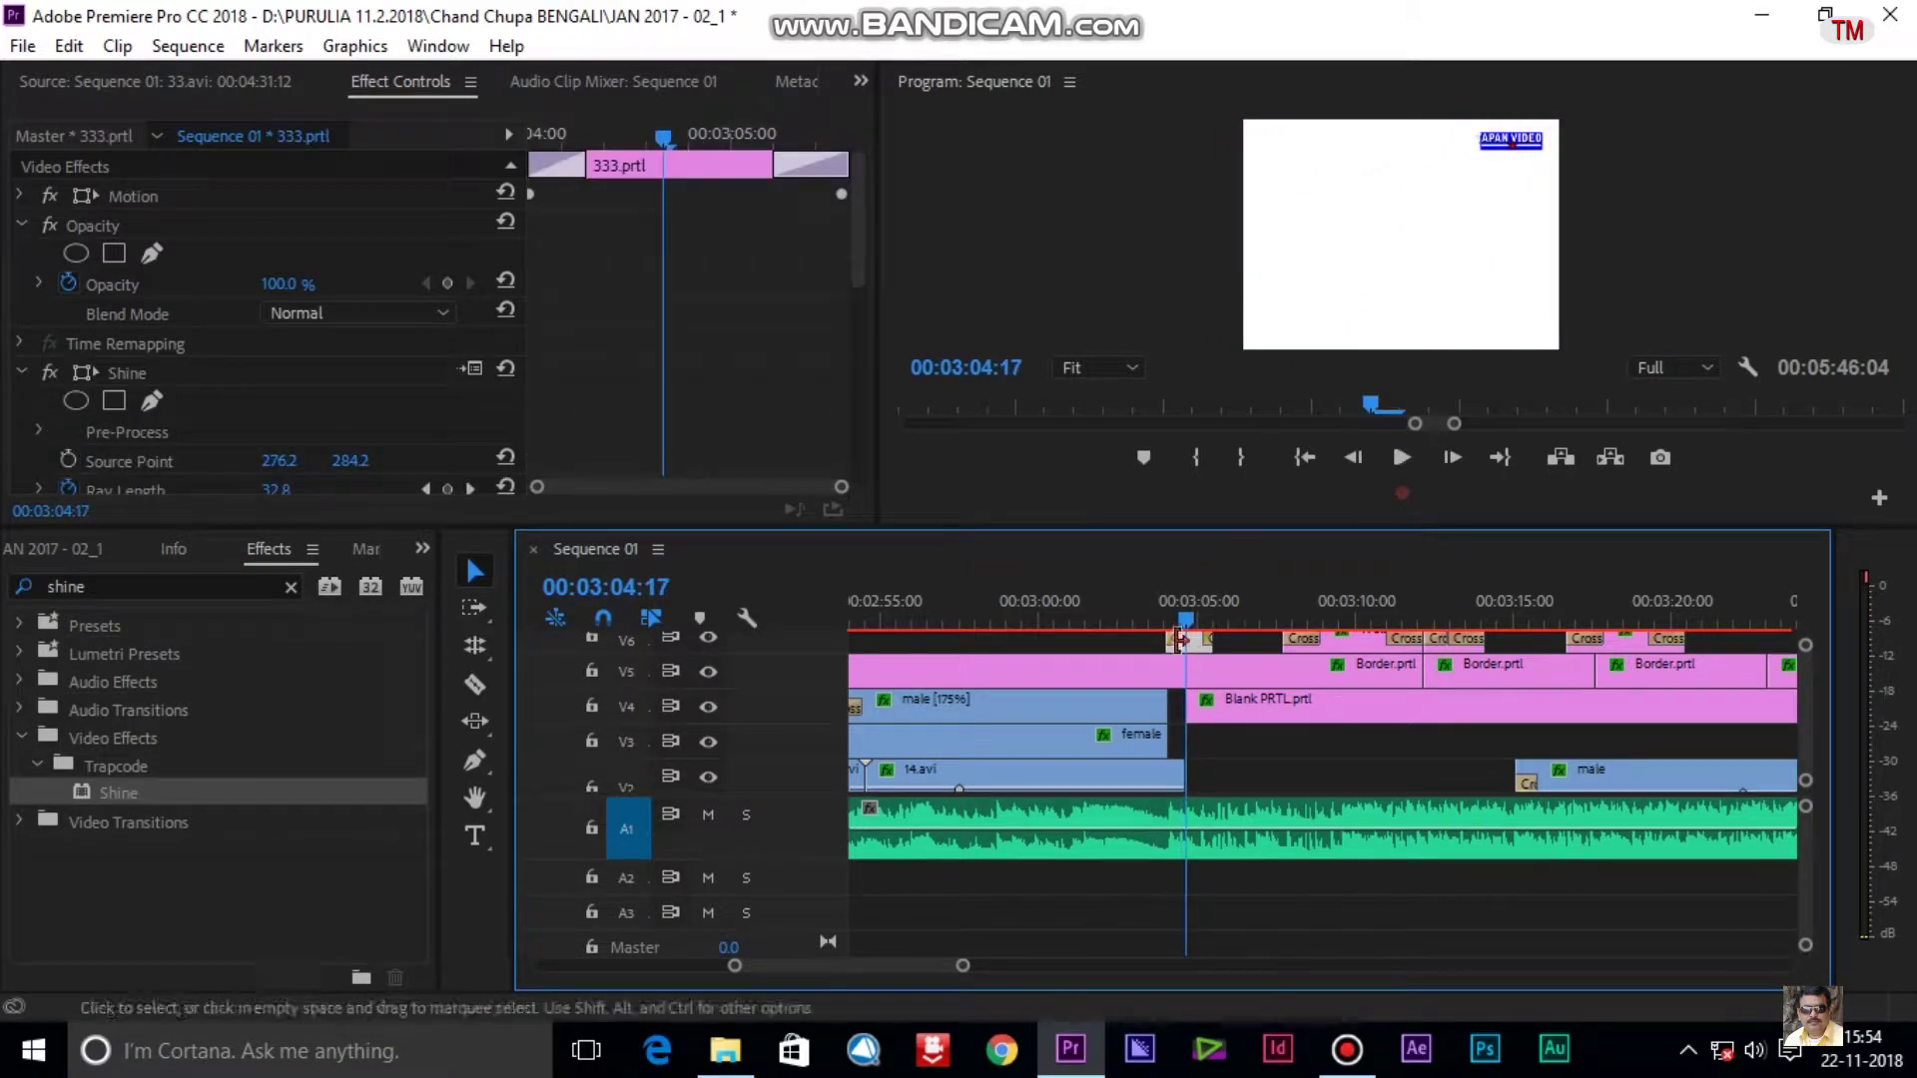
click(20, 225)
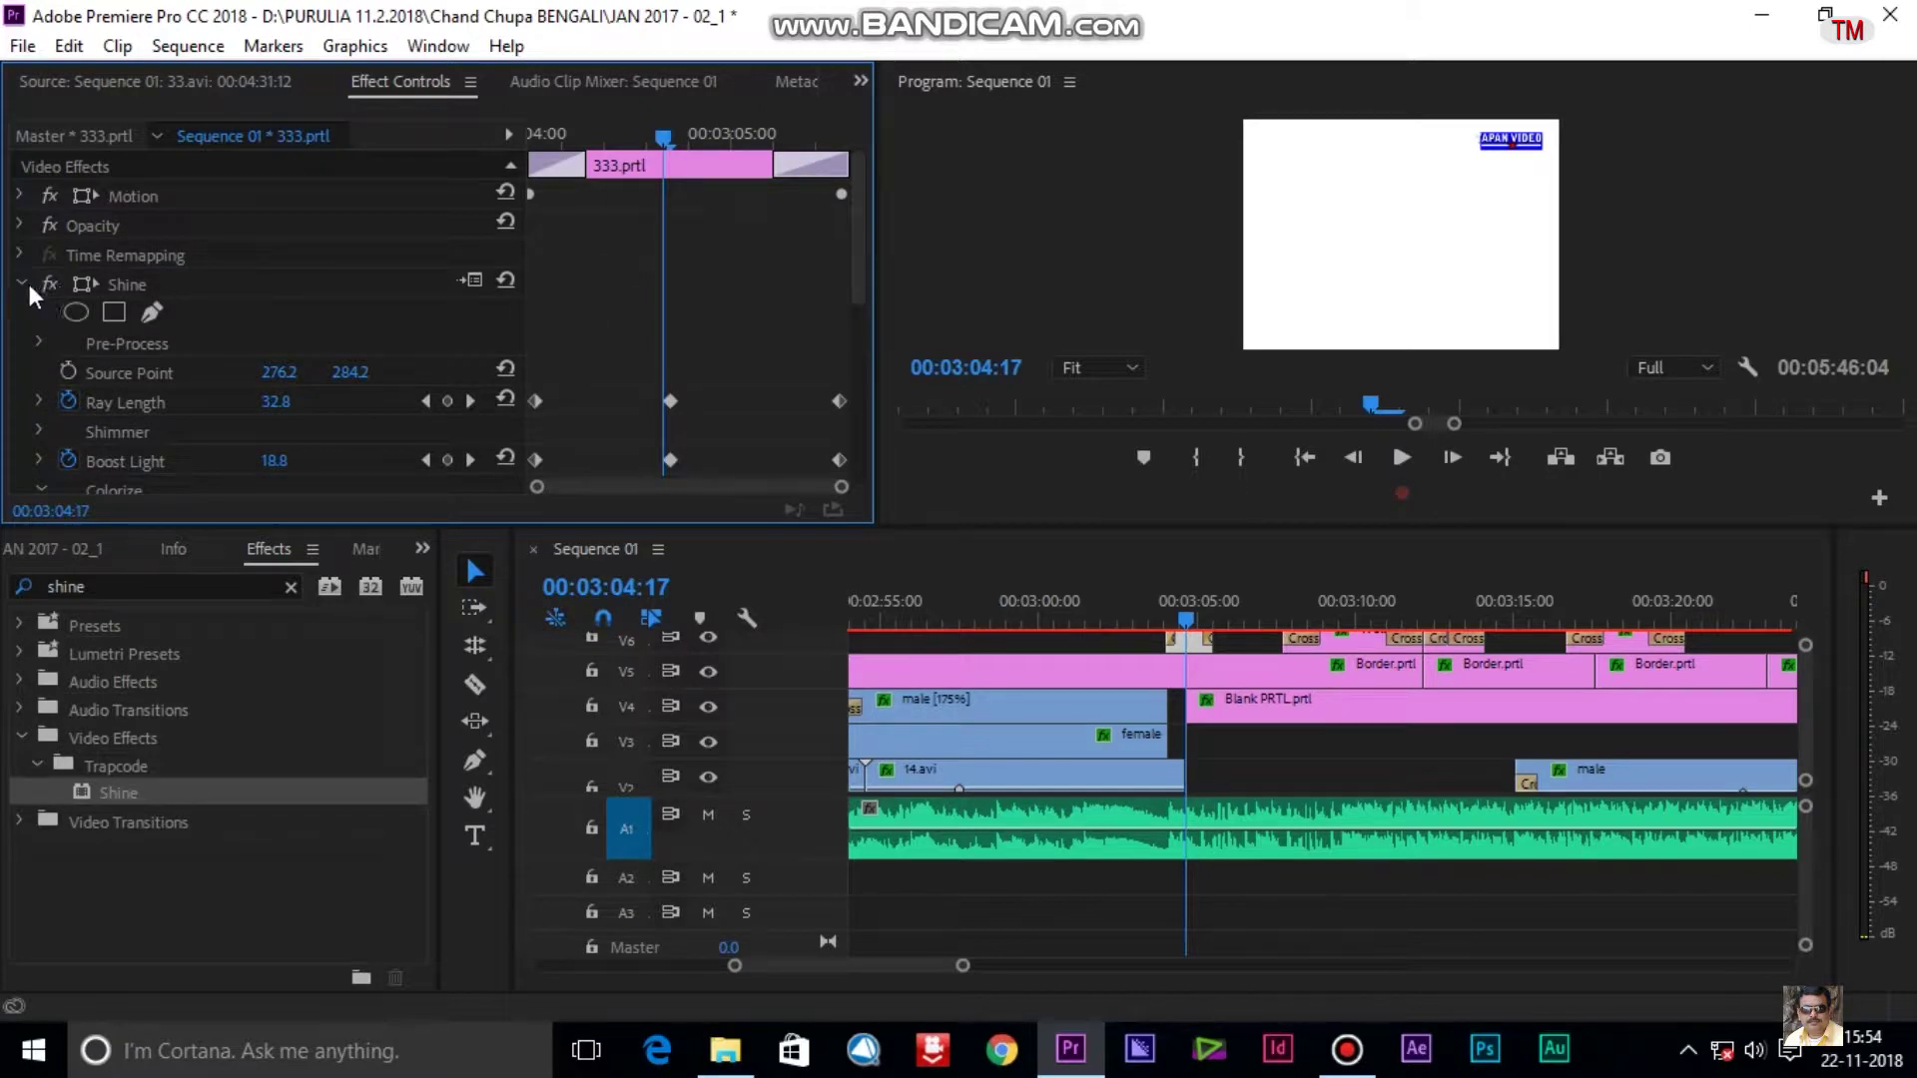
double_click(1196, 645)
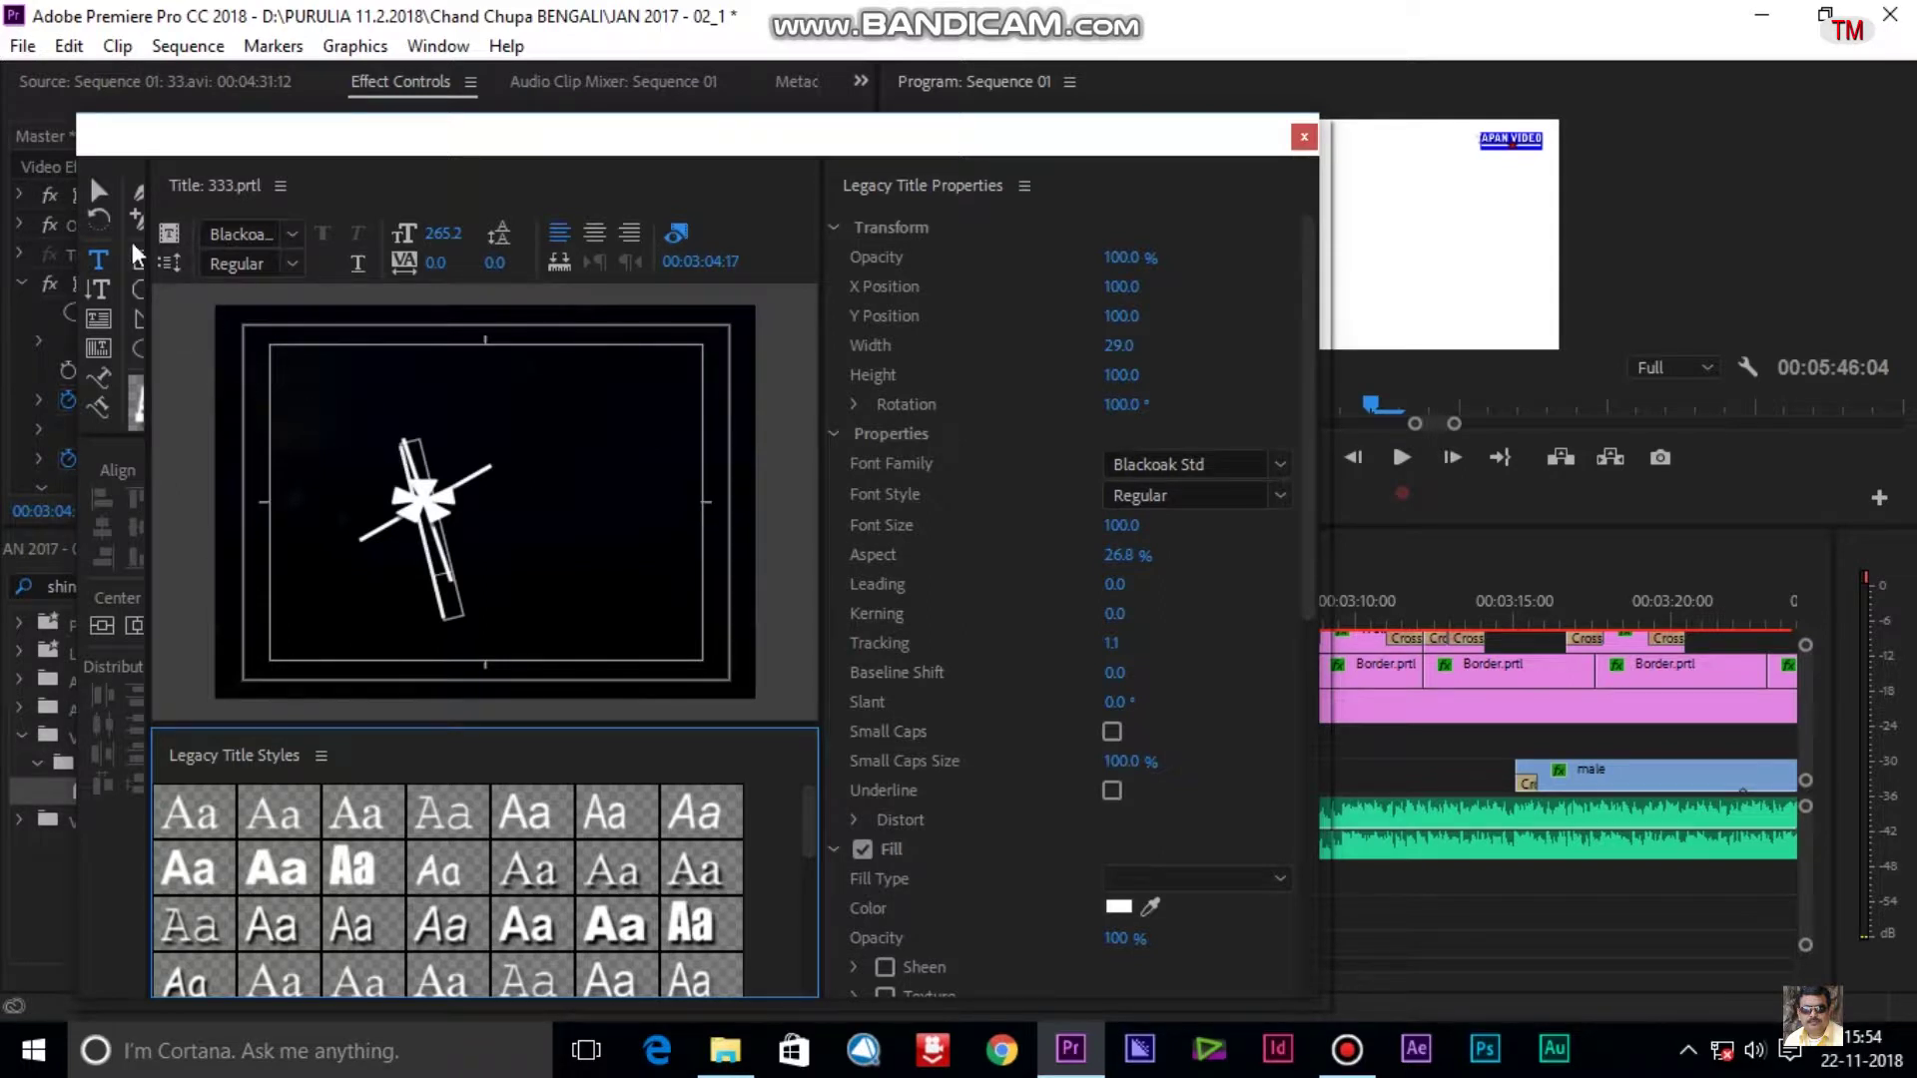
click(97, 190)
drag(428, 479, 639, 499)
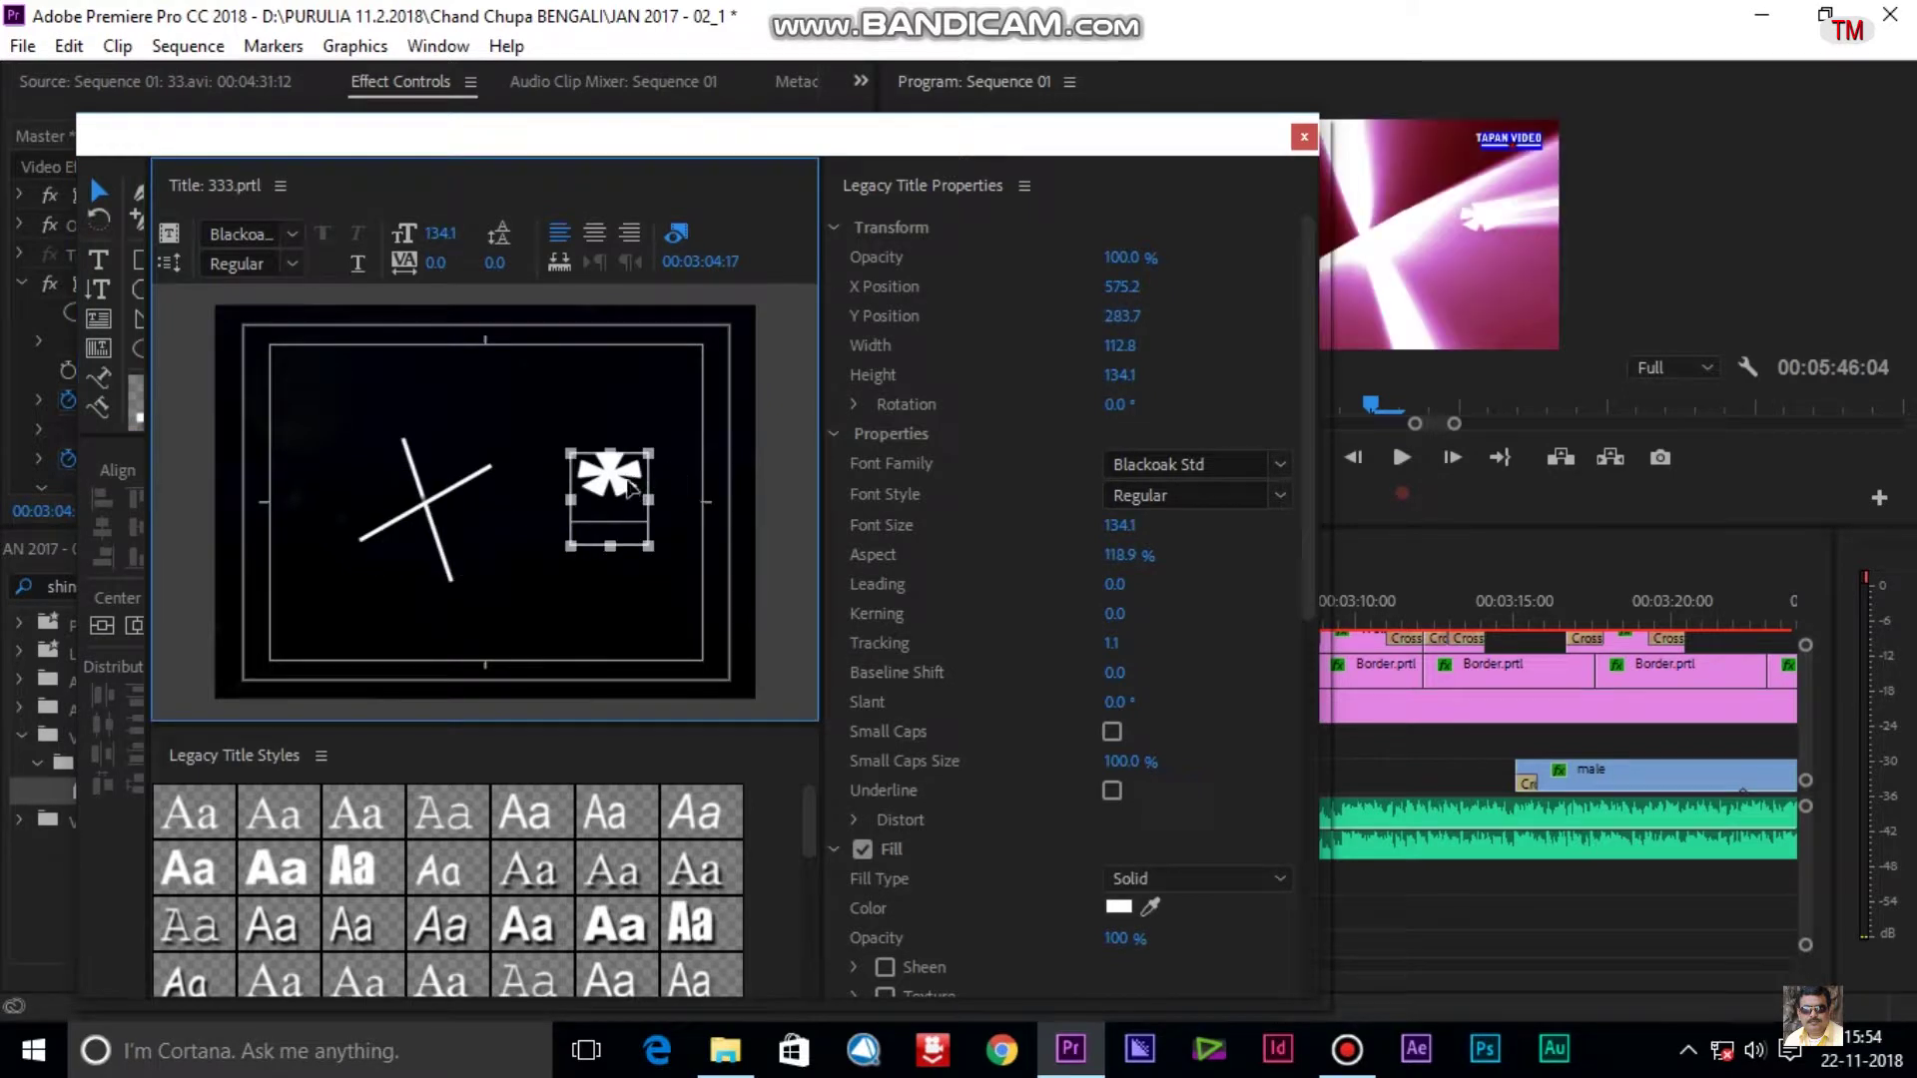
click(479, 472)
mouse_move(487, 501)
mouse_down()
mouse_move(604, 451)
mouse_move(499, 483)
mouse_up()
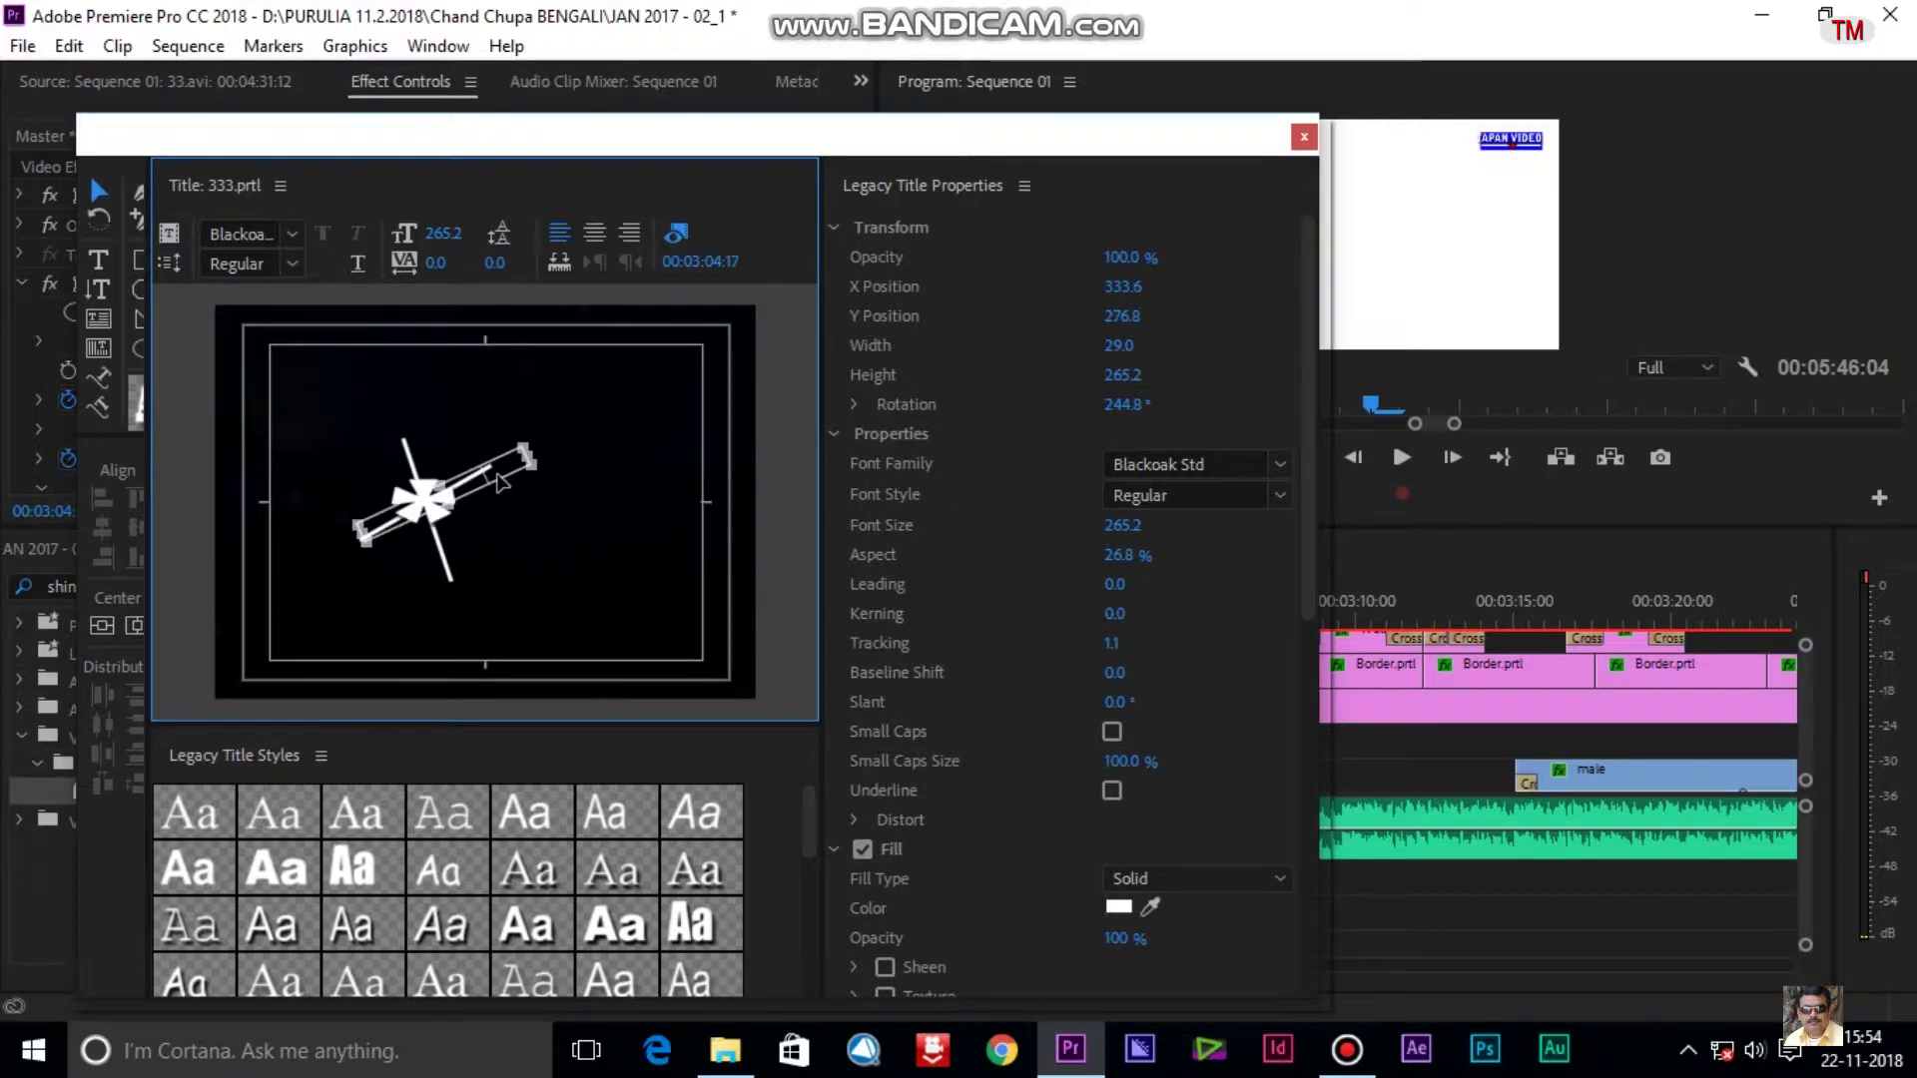
click(1305, 137)
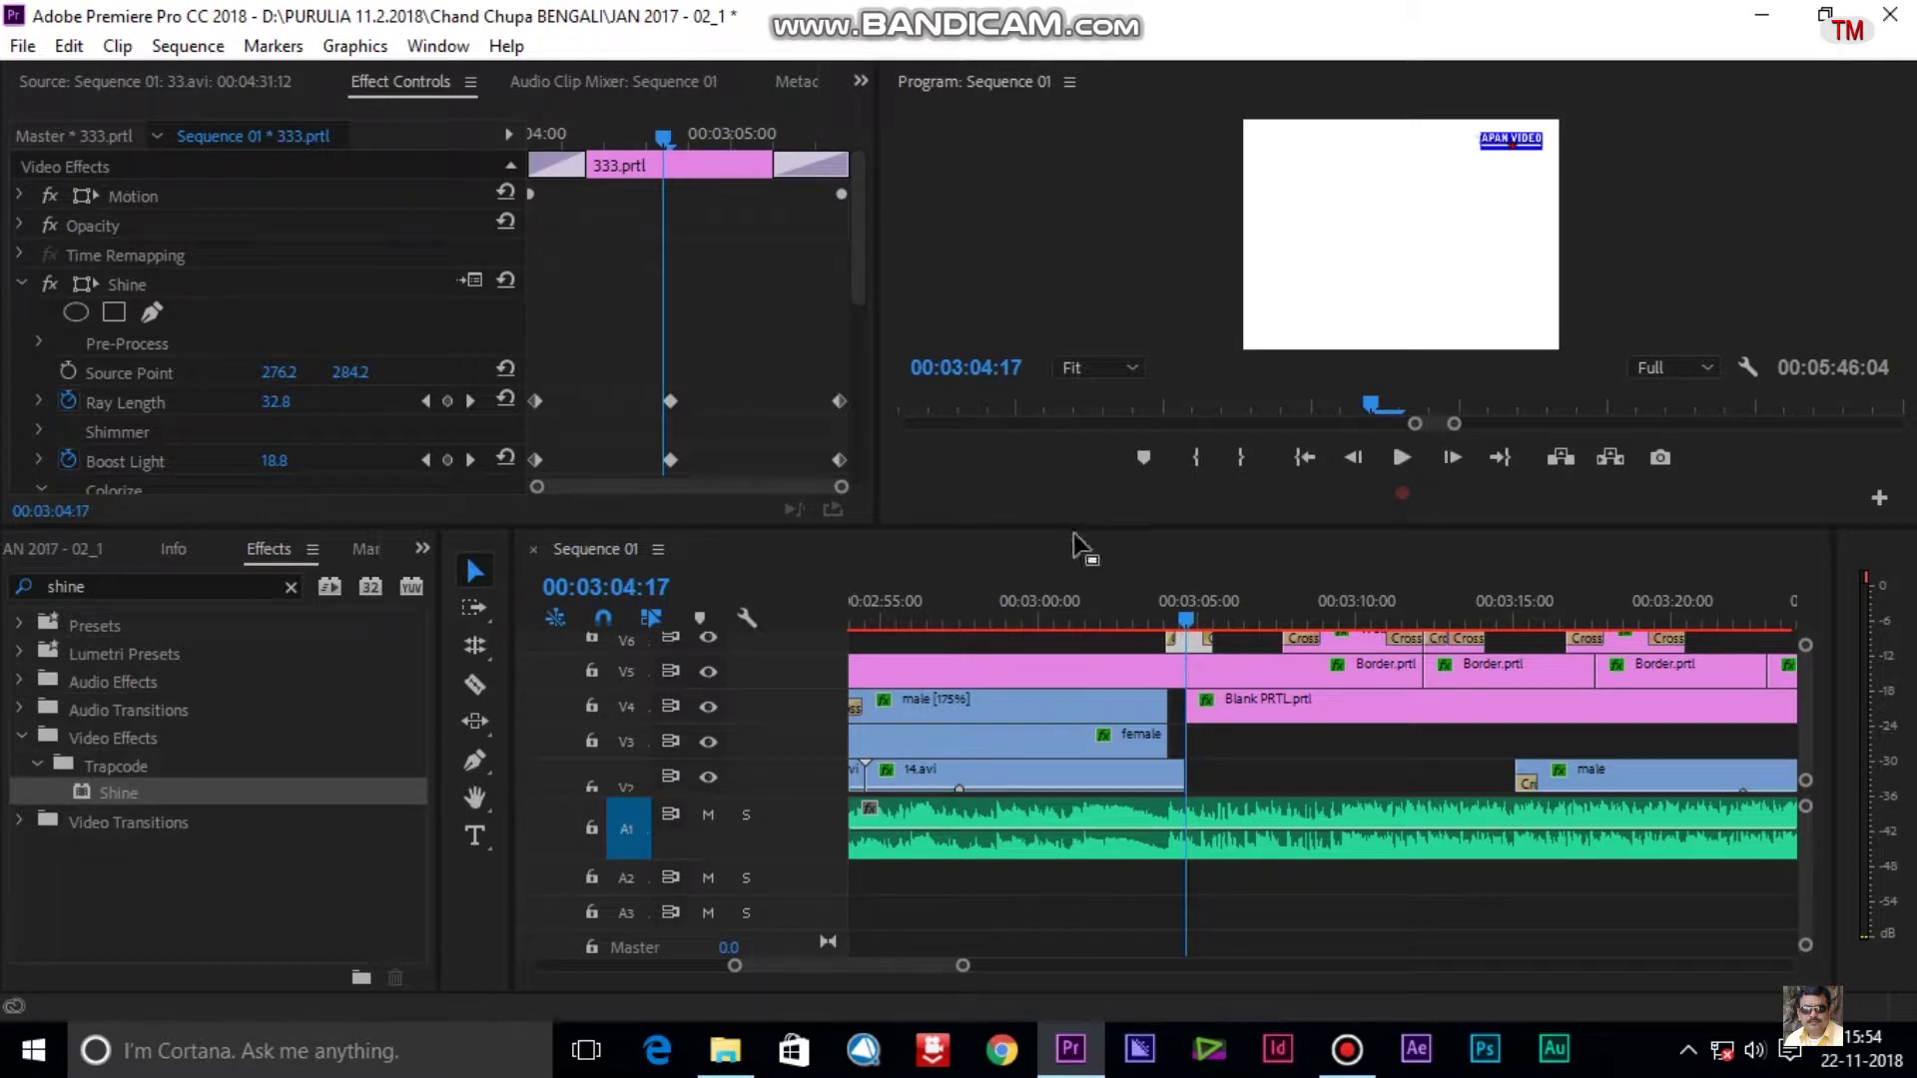
Examine the Shine effect's Ray Length and Boost Light keyframes and Colorize settings on 333.prtl, and play the light flash from its start.
drag(848, 214, 854, 298)
drag(675, 138, 837, 148)
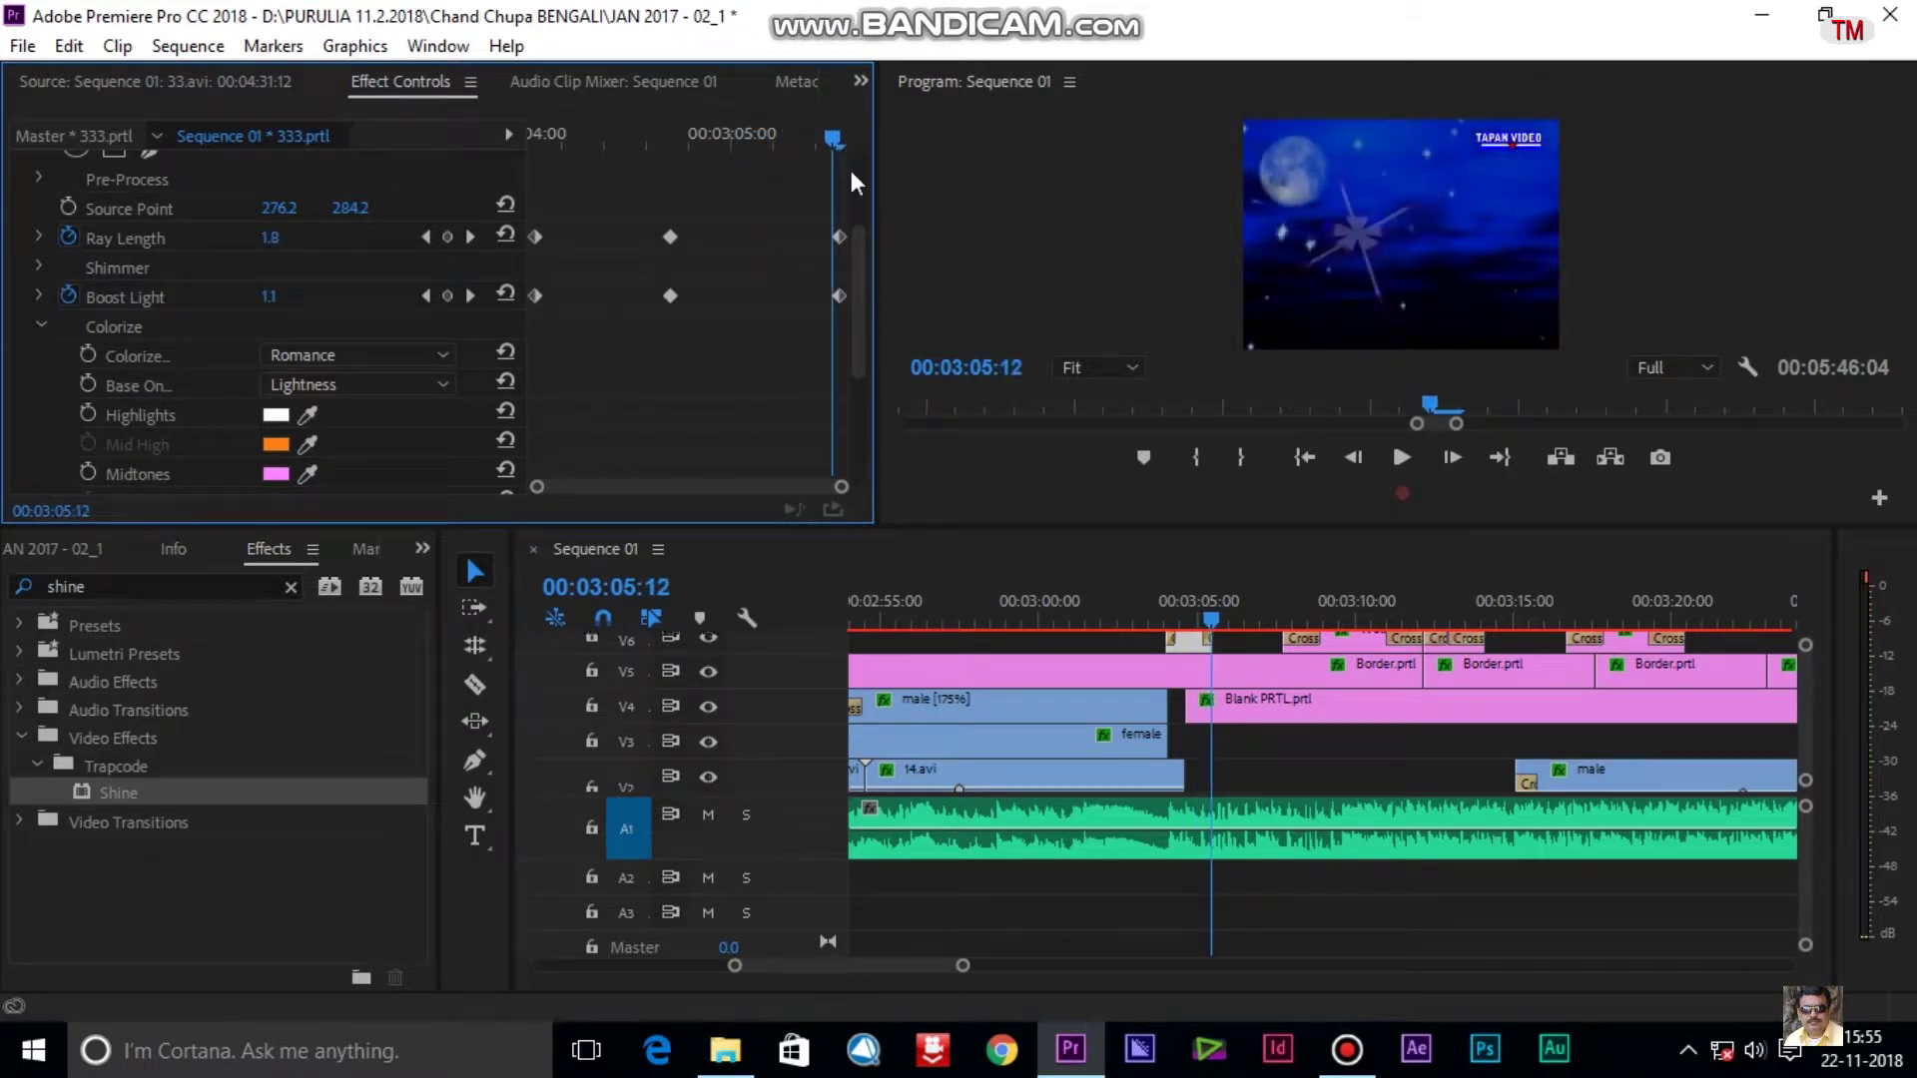
click(1162, 614)
key(space)
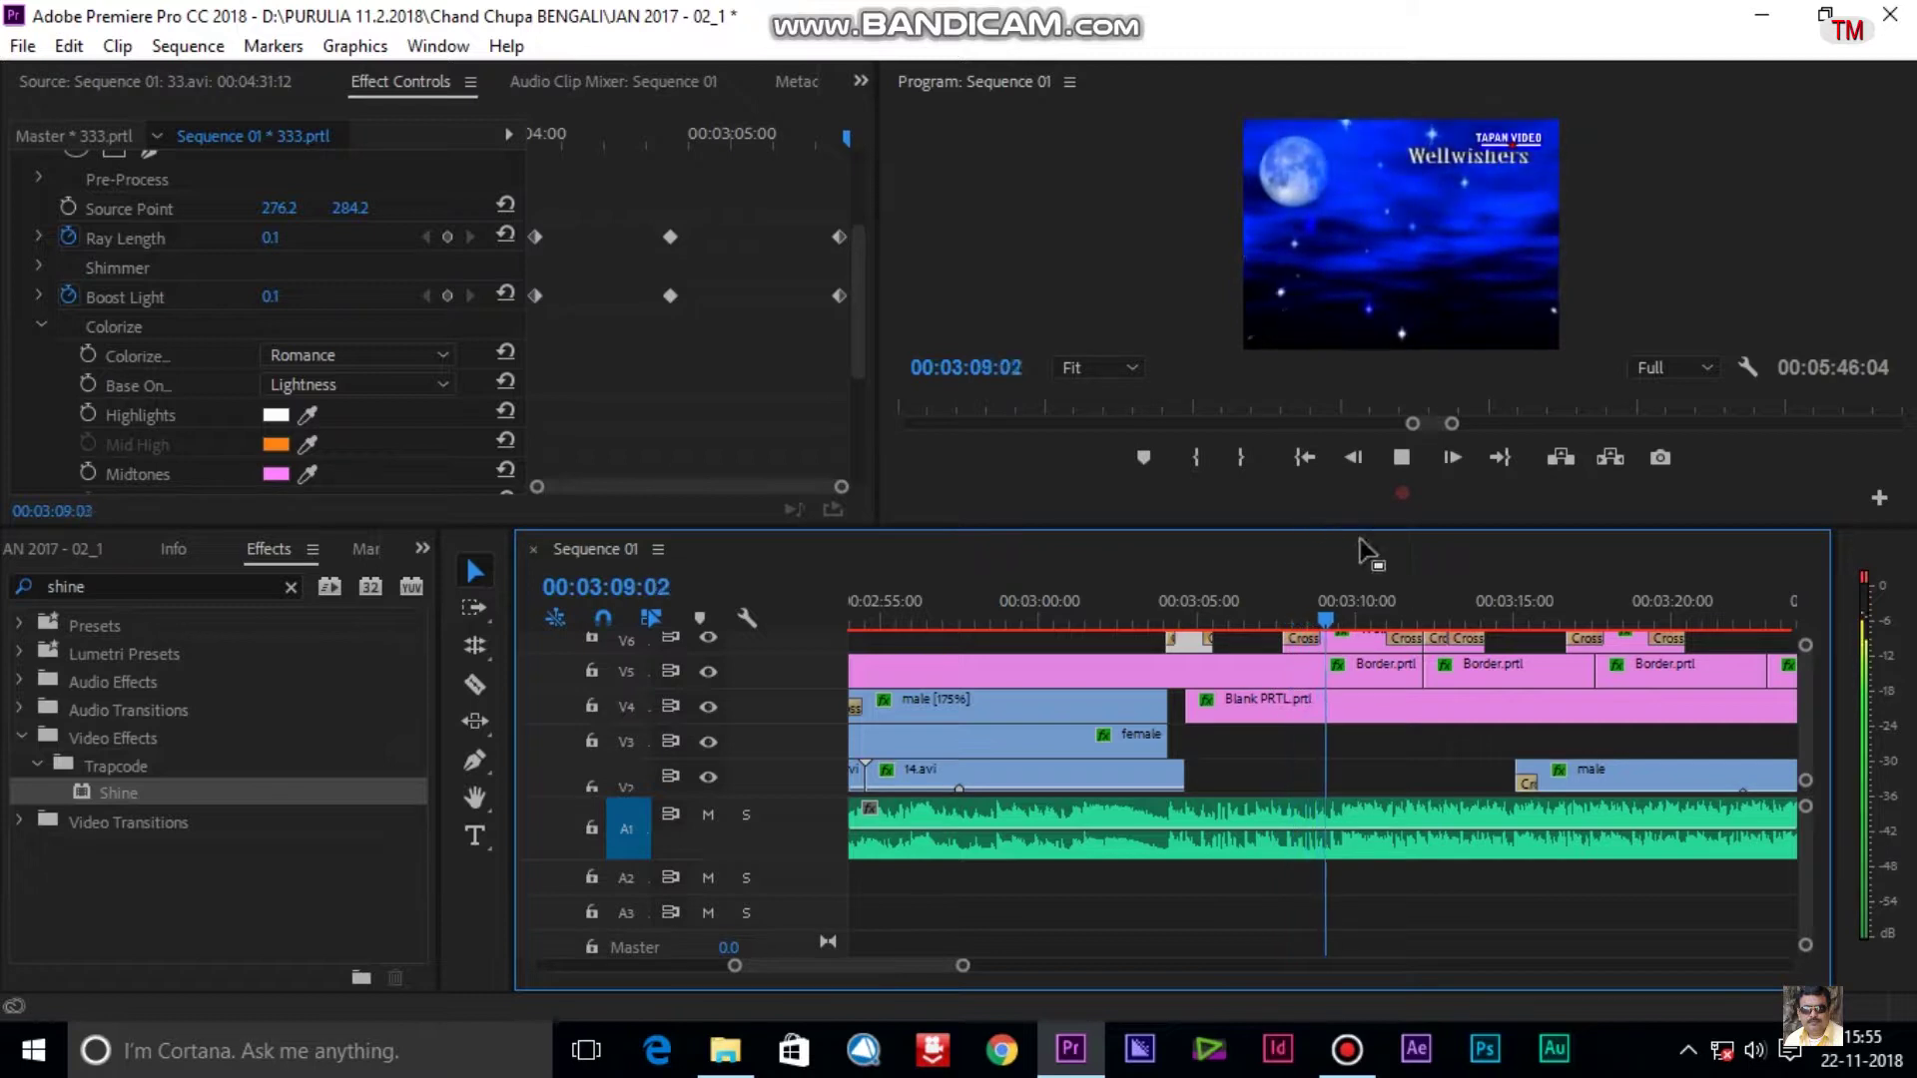
scroll(1378, 674, down, 2)
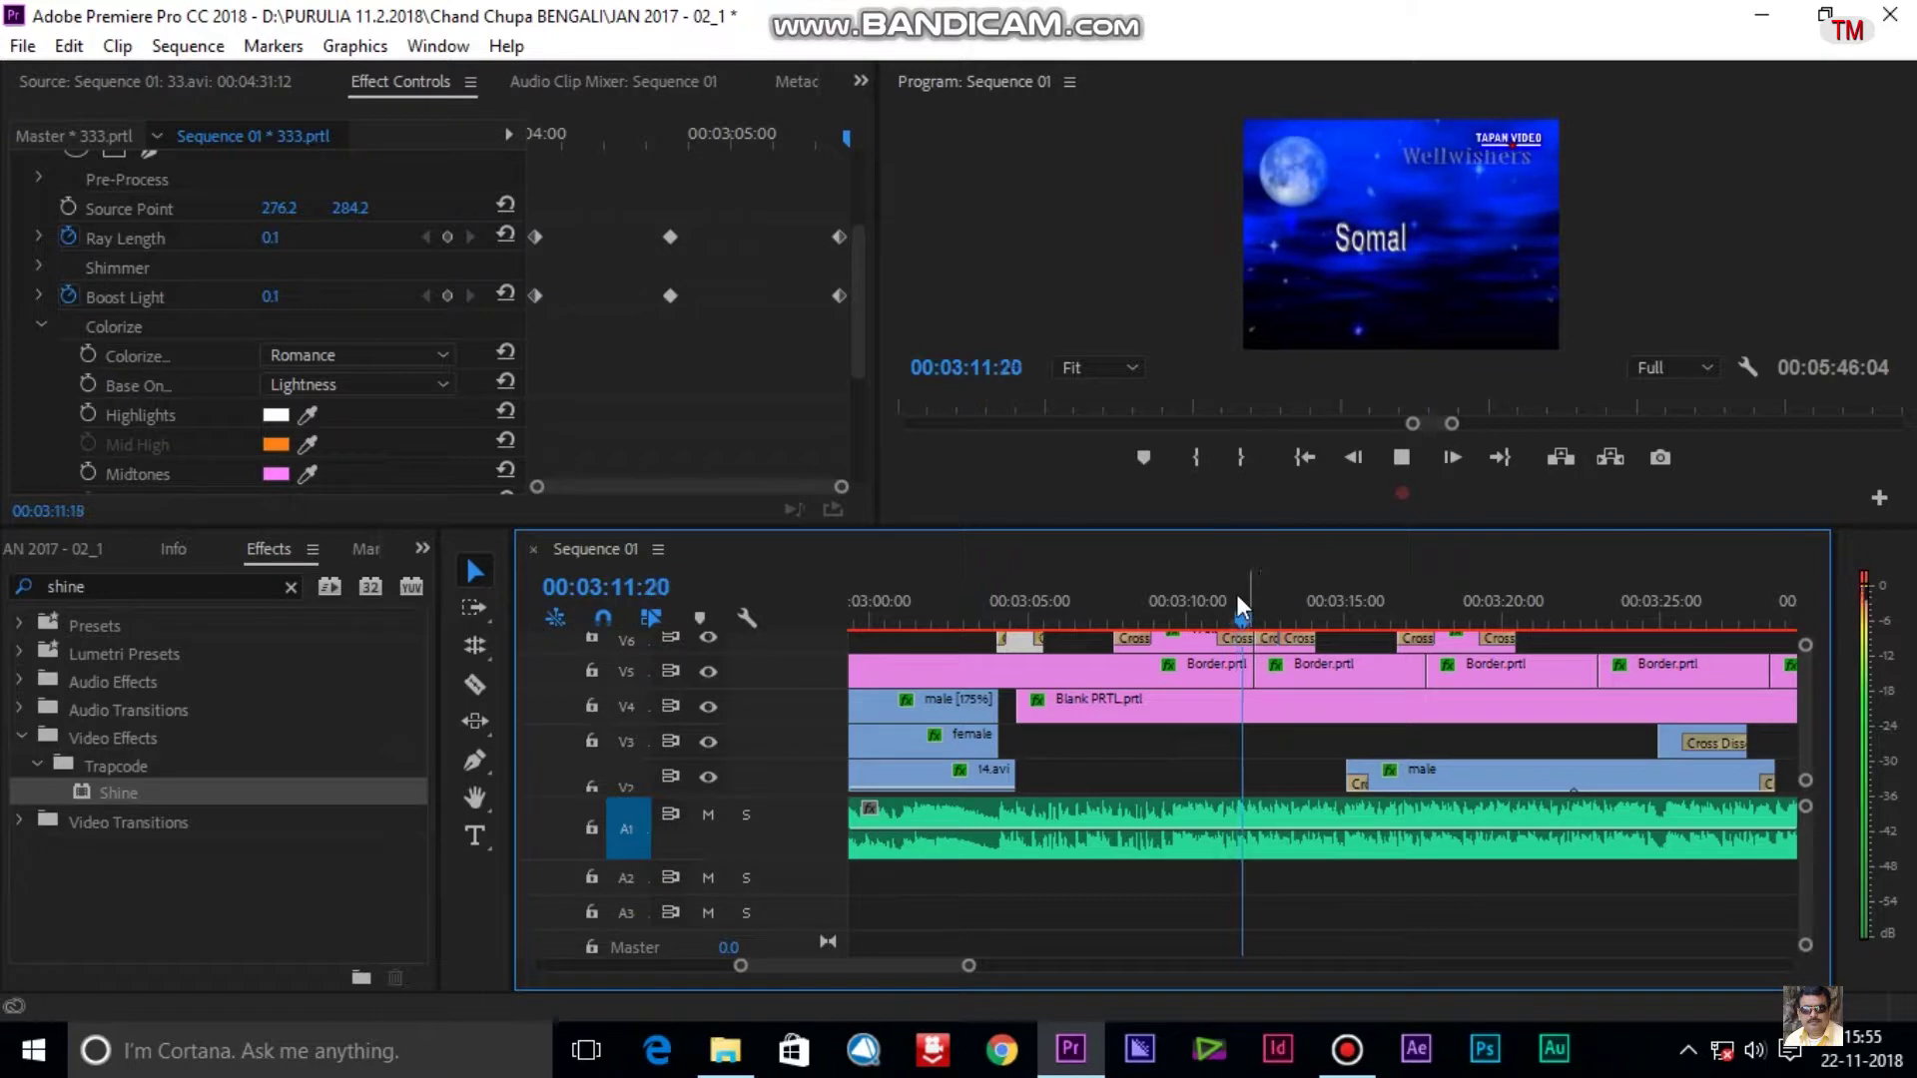
Preview the Wellwishers name titles and the male photo's appearance up to about 00:03:19.
drag(1242, 594, 1471, 605)
key(space)
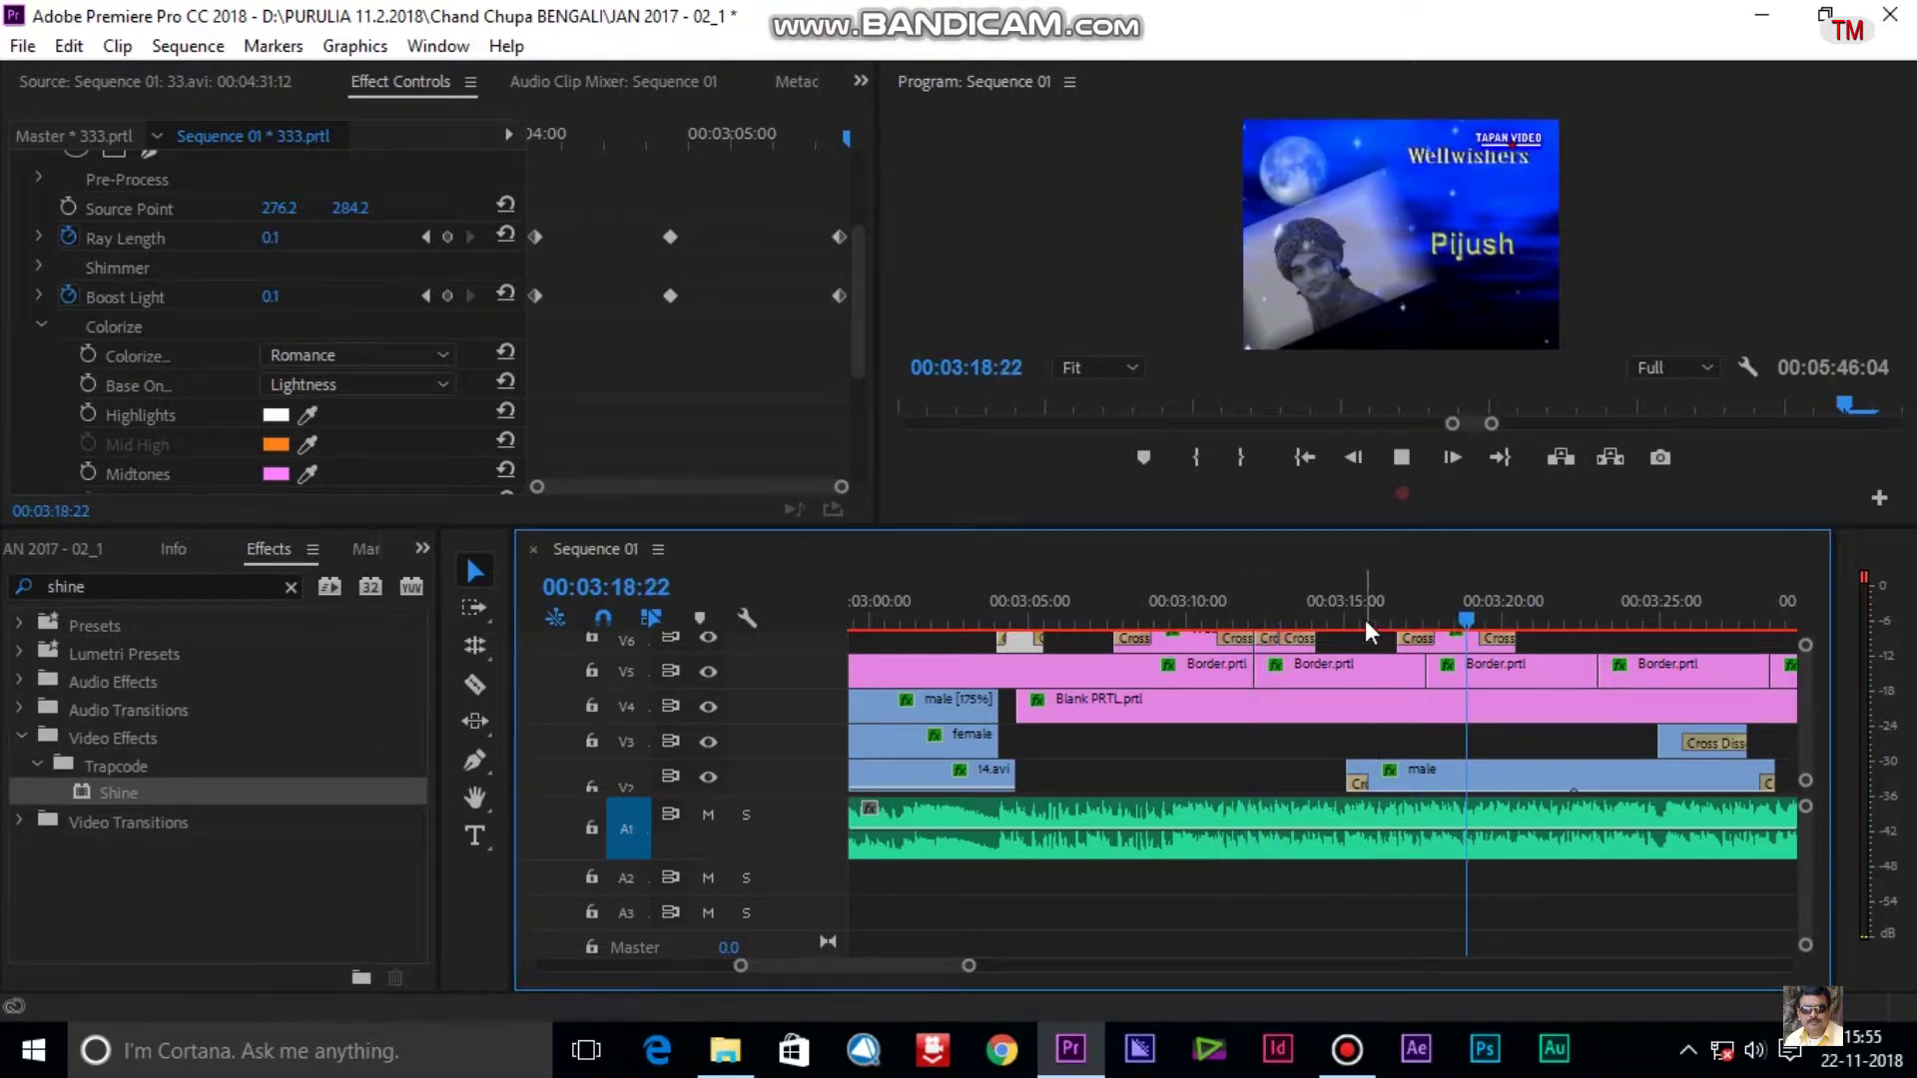
click(1239, 603)
mouse_move(1243, 606)
mouse_down()
mouse_move(1280, 607)
mouse_move(1210, 622)
mouse_up()
key(space)
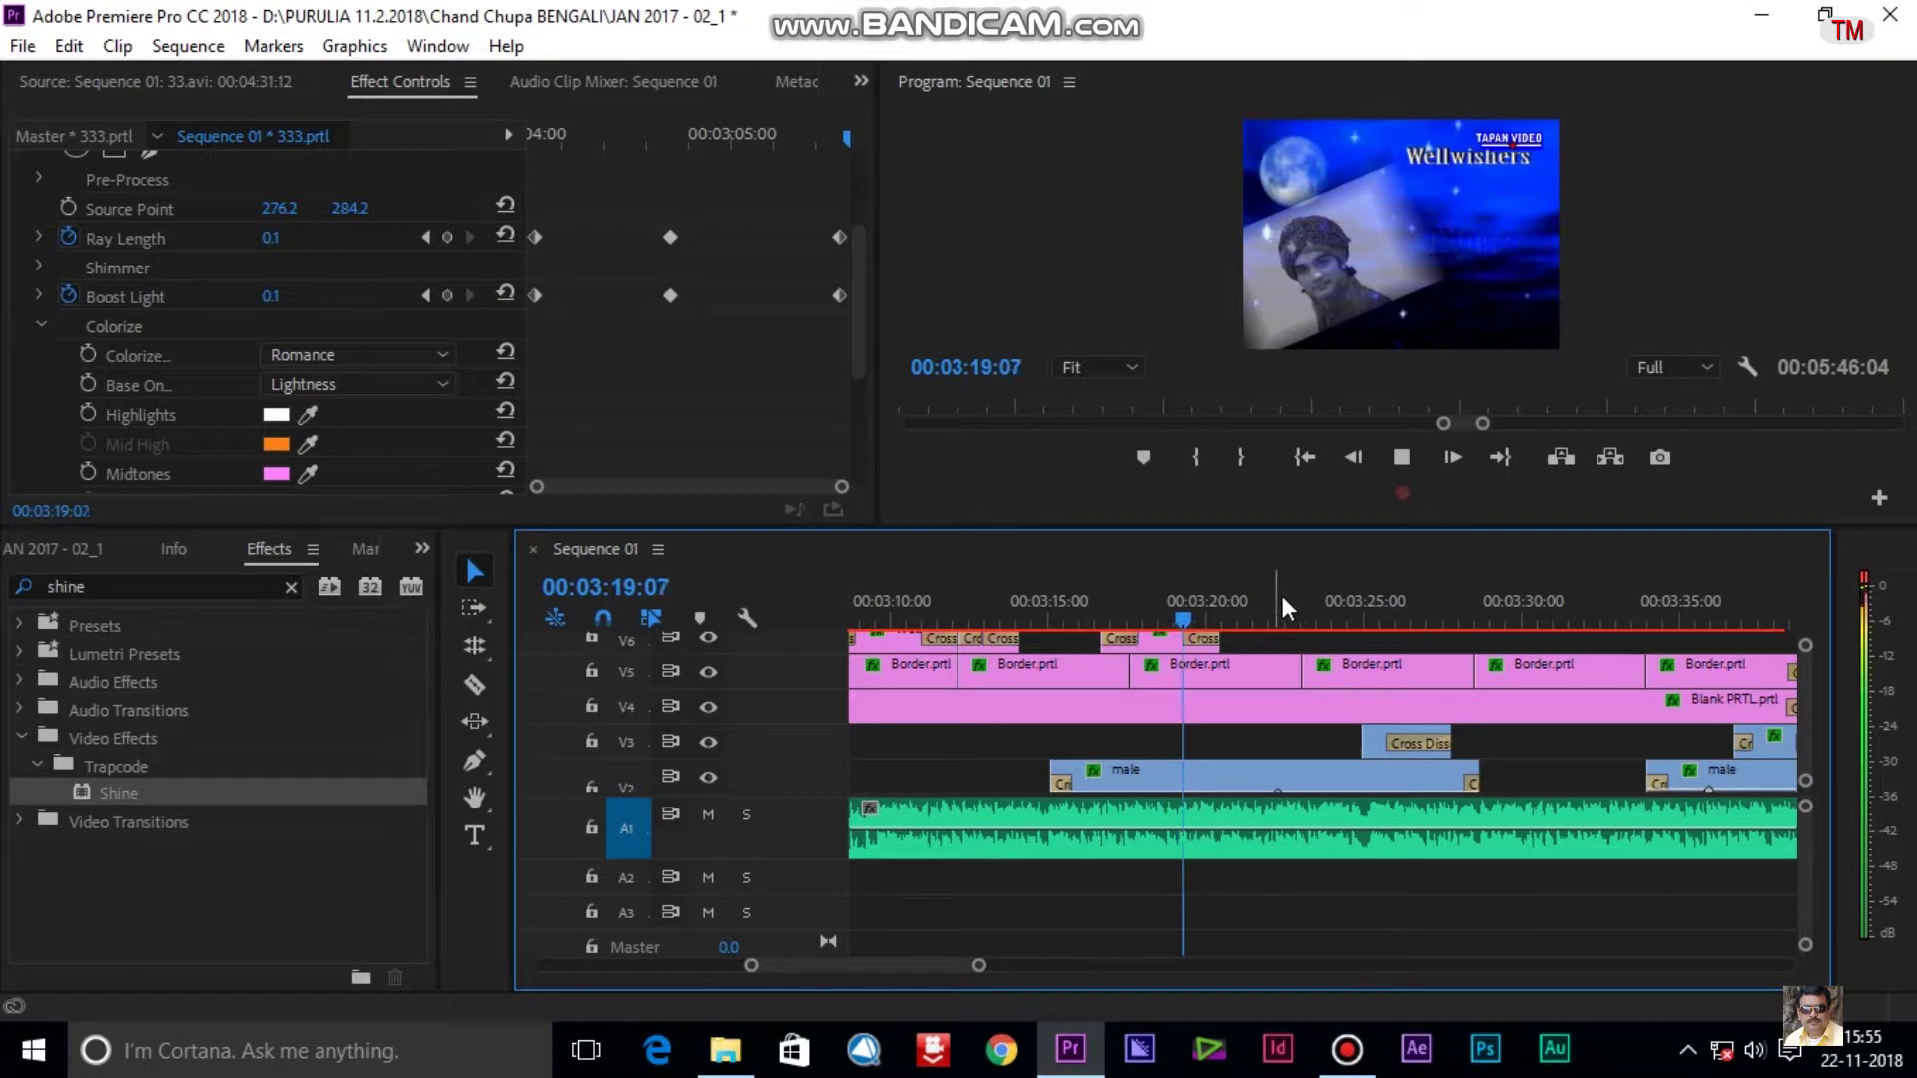
Preview the cross-dissolving female and male photos over the night-sky background, stopping at 00:03:25:24.
click(1321, 605)
drag(1341, 611, 1407, 617)
click(1330, 621)
scroll(1322, 638, down, 2)
key(space)
scroll(1034, 631, down, 2)
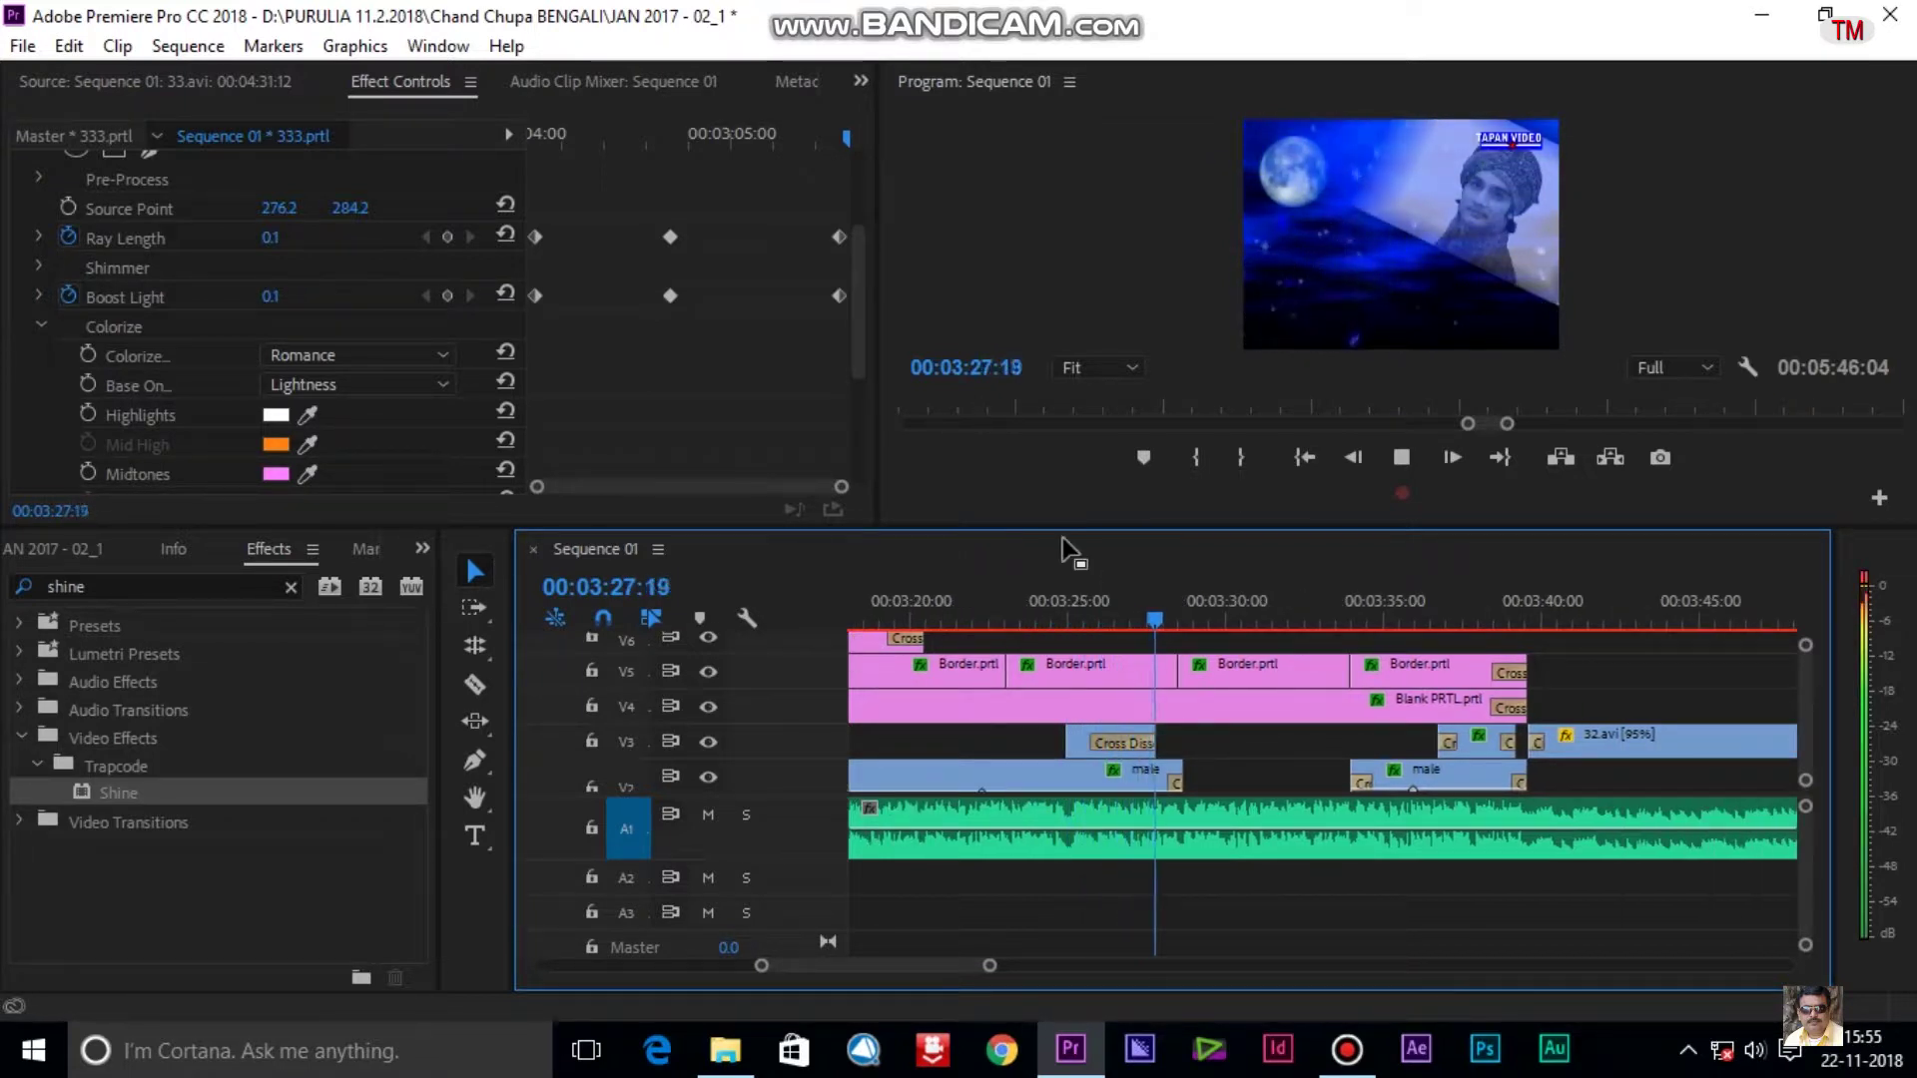
drag(1079, 599, 1085, 603)
key(space)
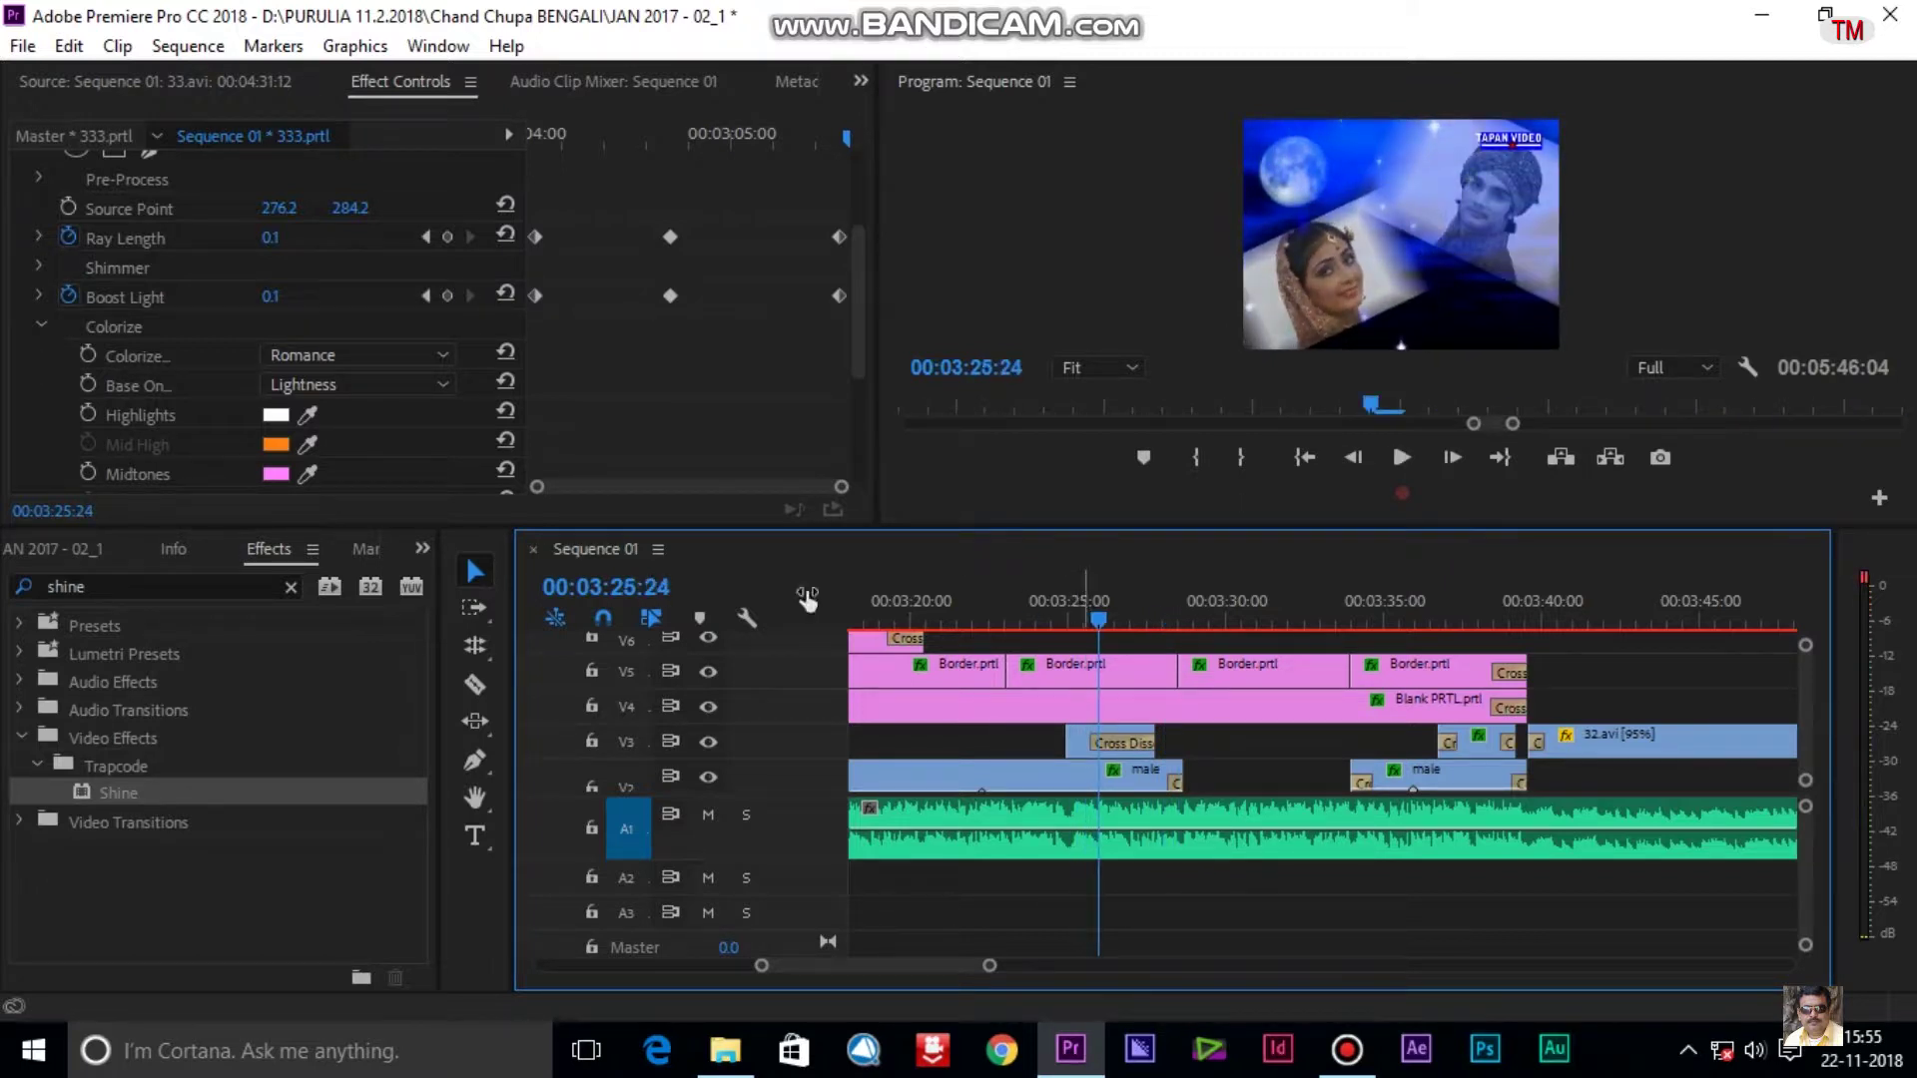
Inspect the Blank PRTL.prtl title on V4 and the Border.prtl title on V5, closing each one again.
click(1138, 691)
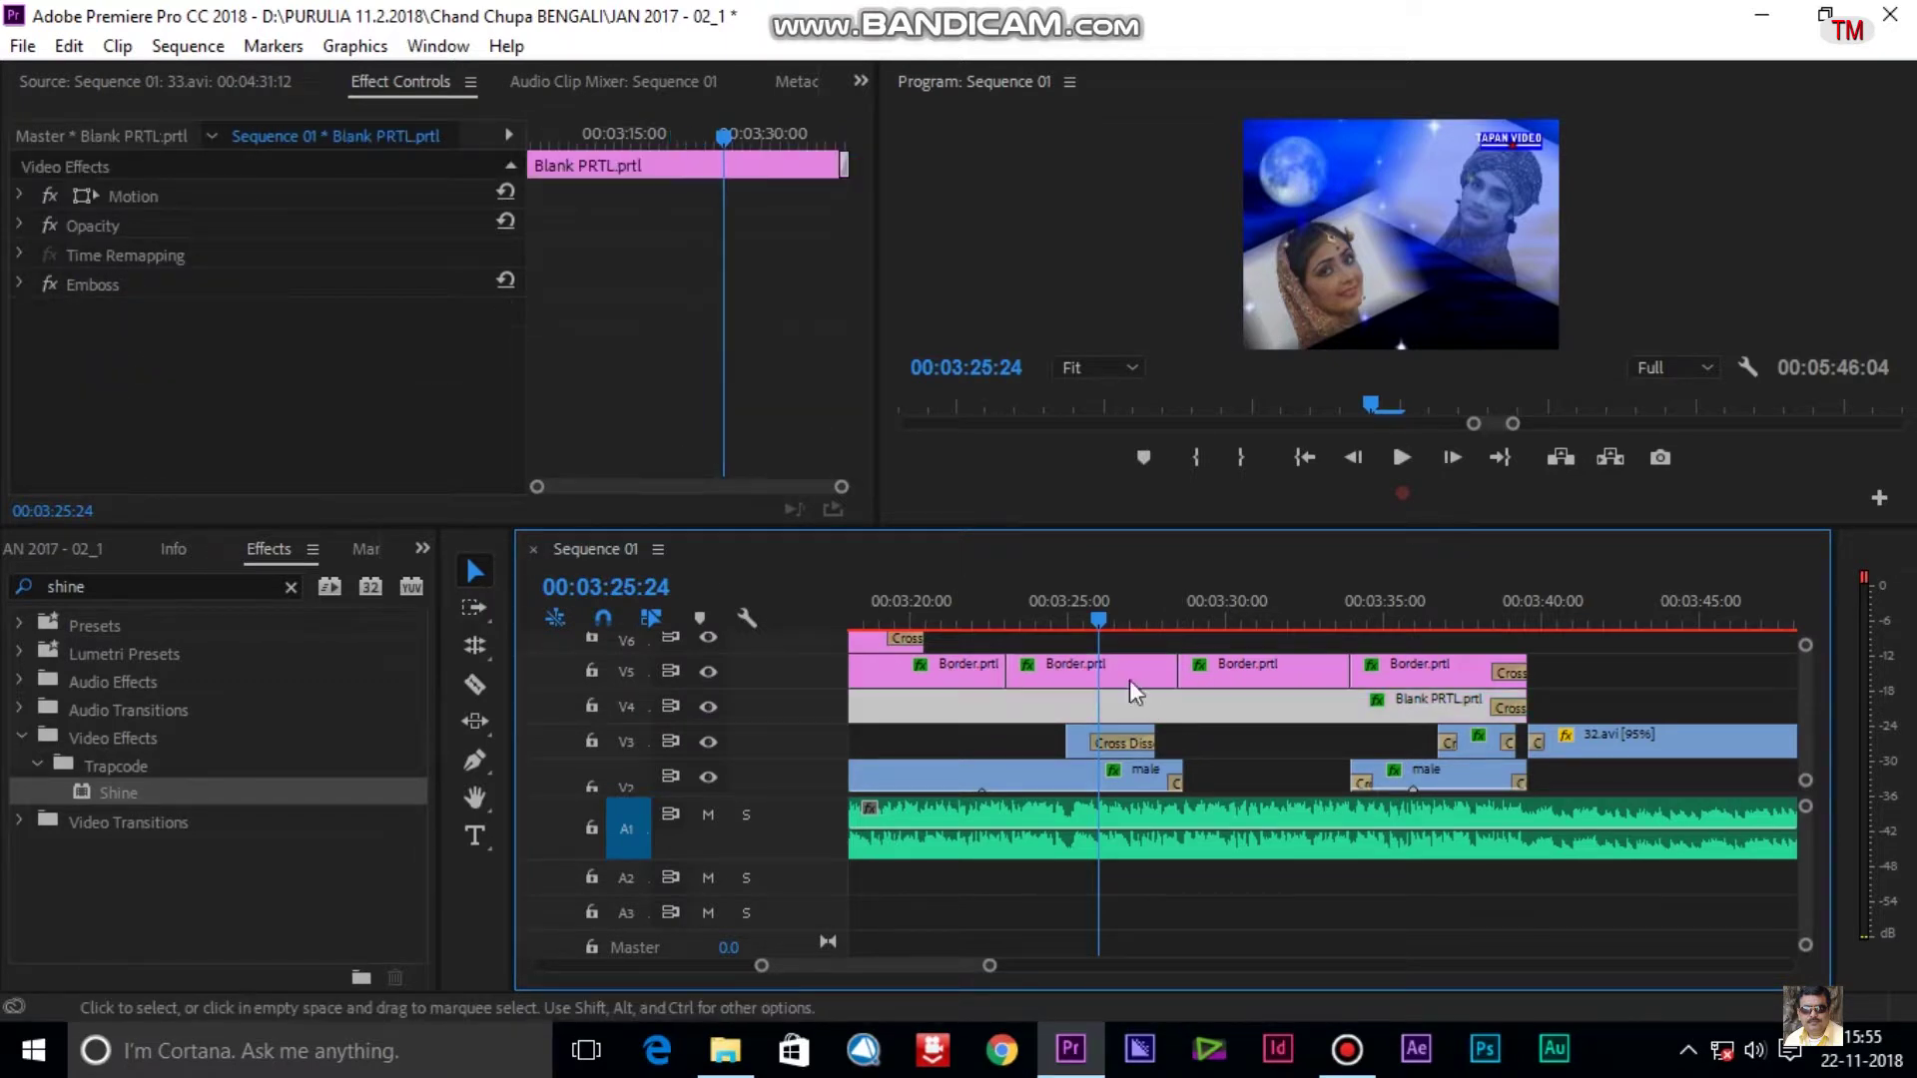
double_click(1050, 711)
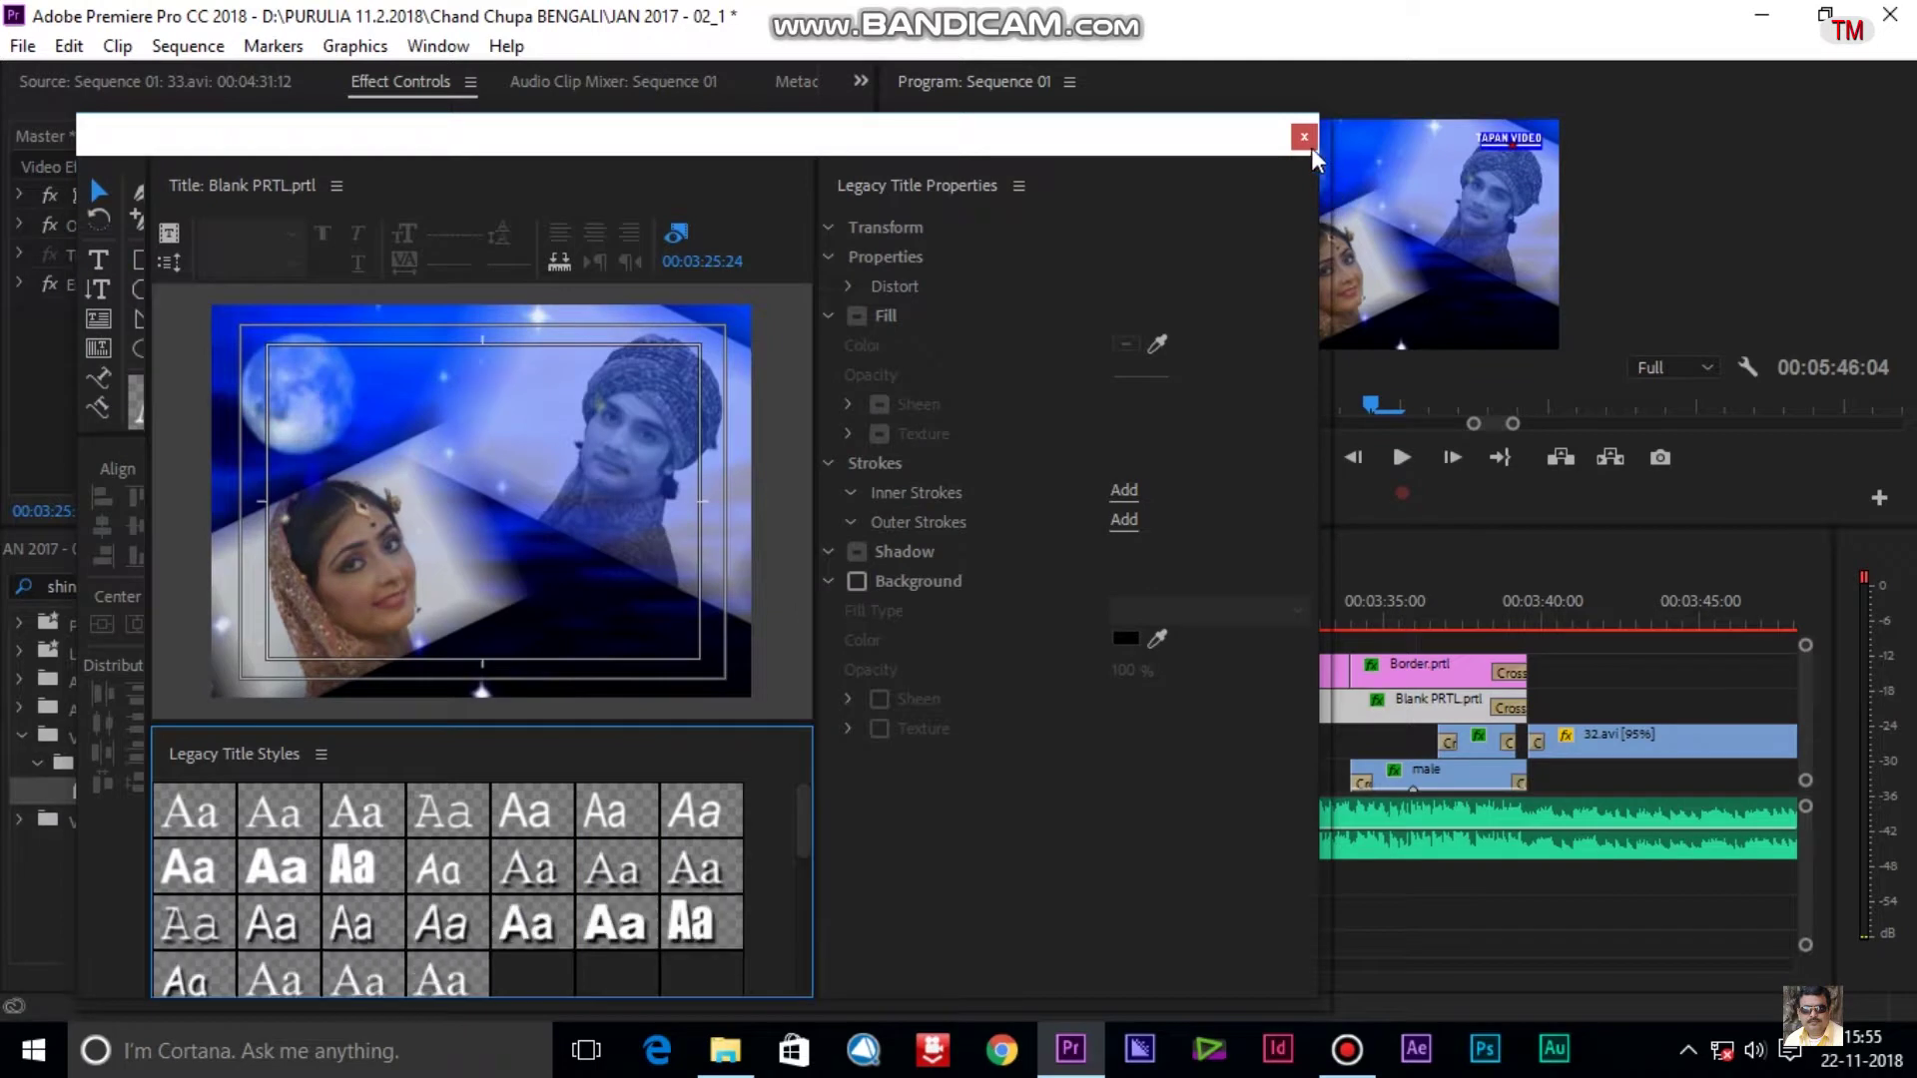
click(1303, 140)
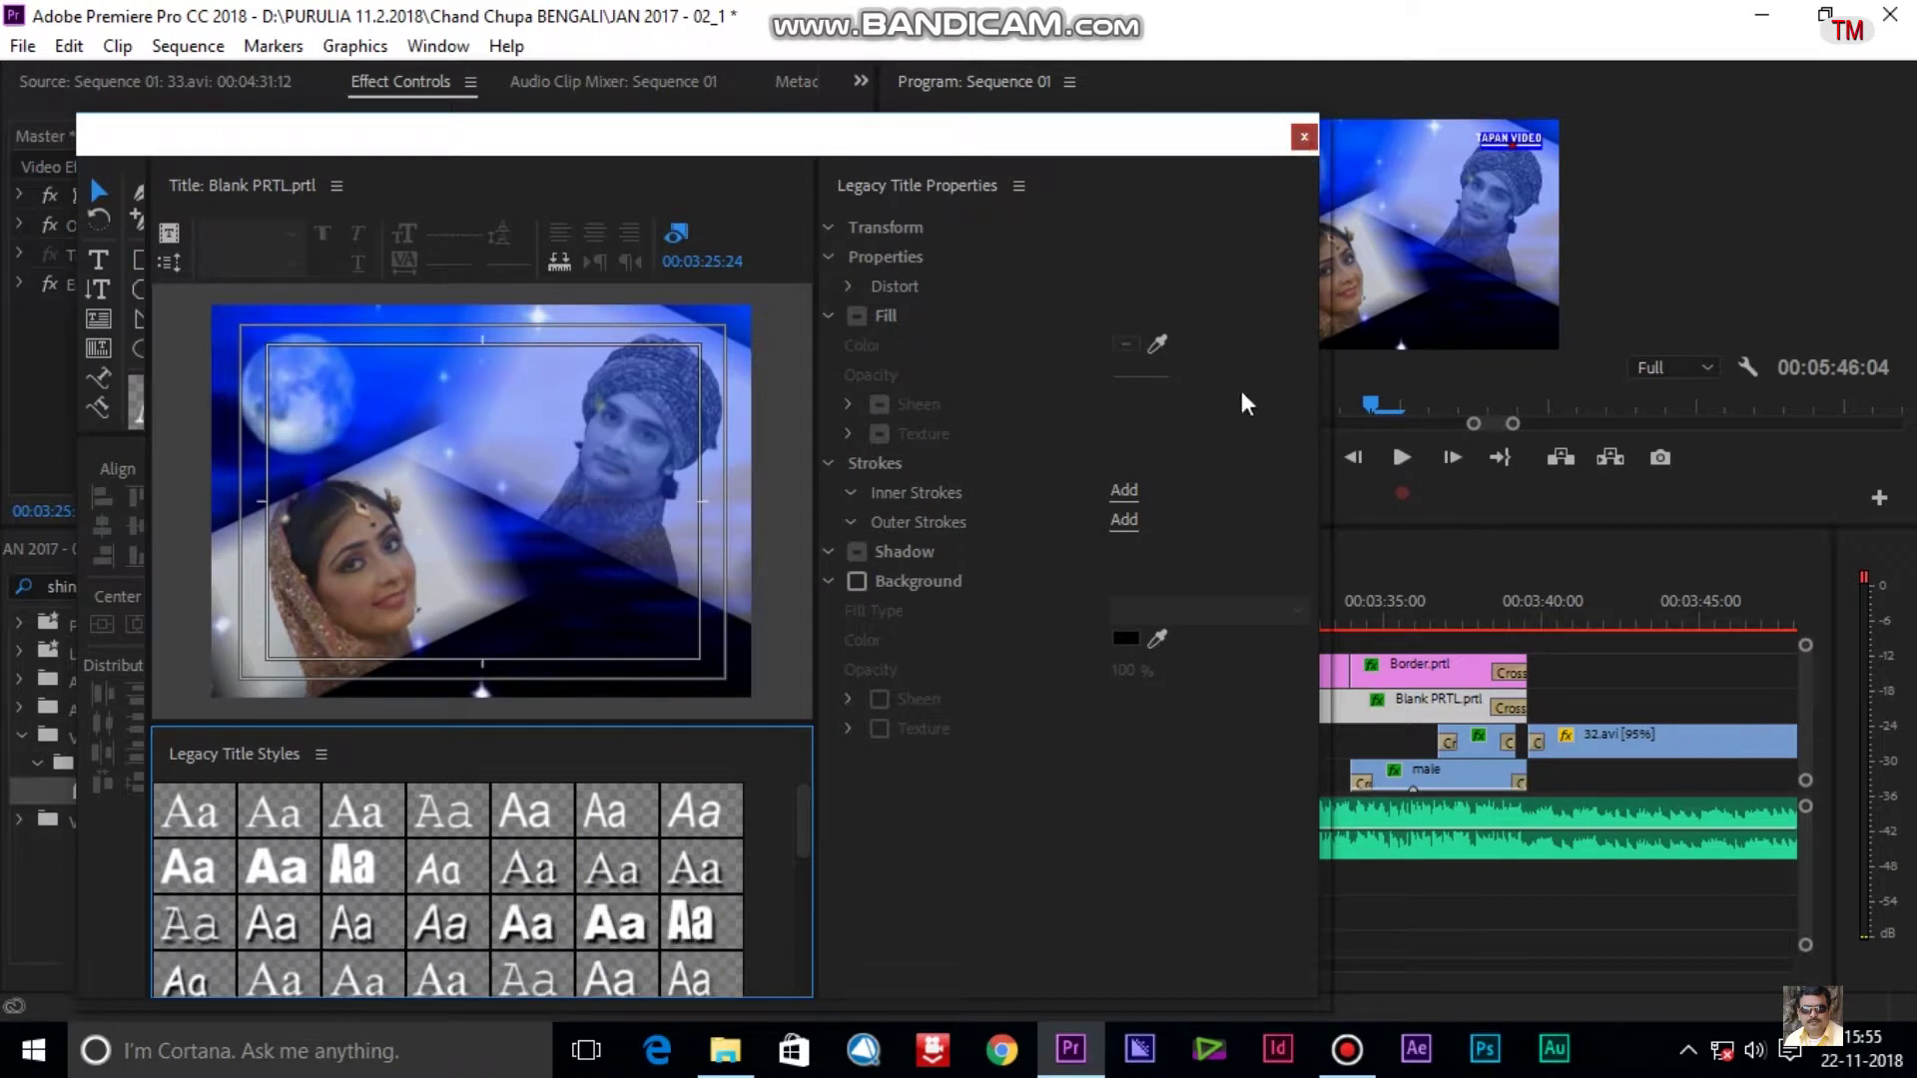
double_click(1130, 677)
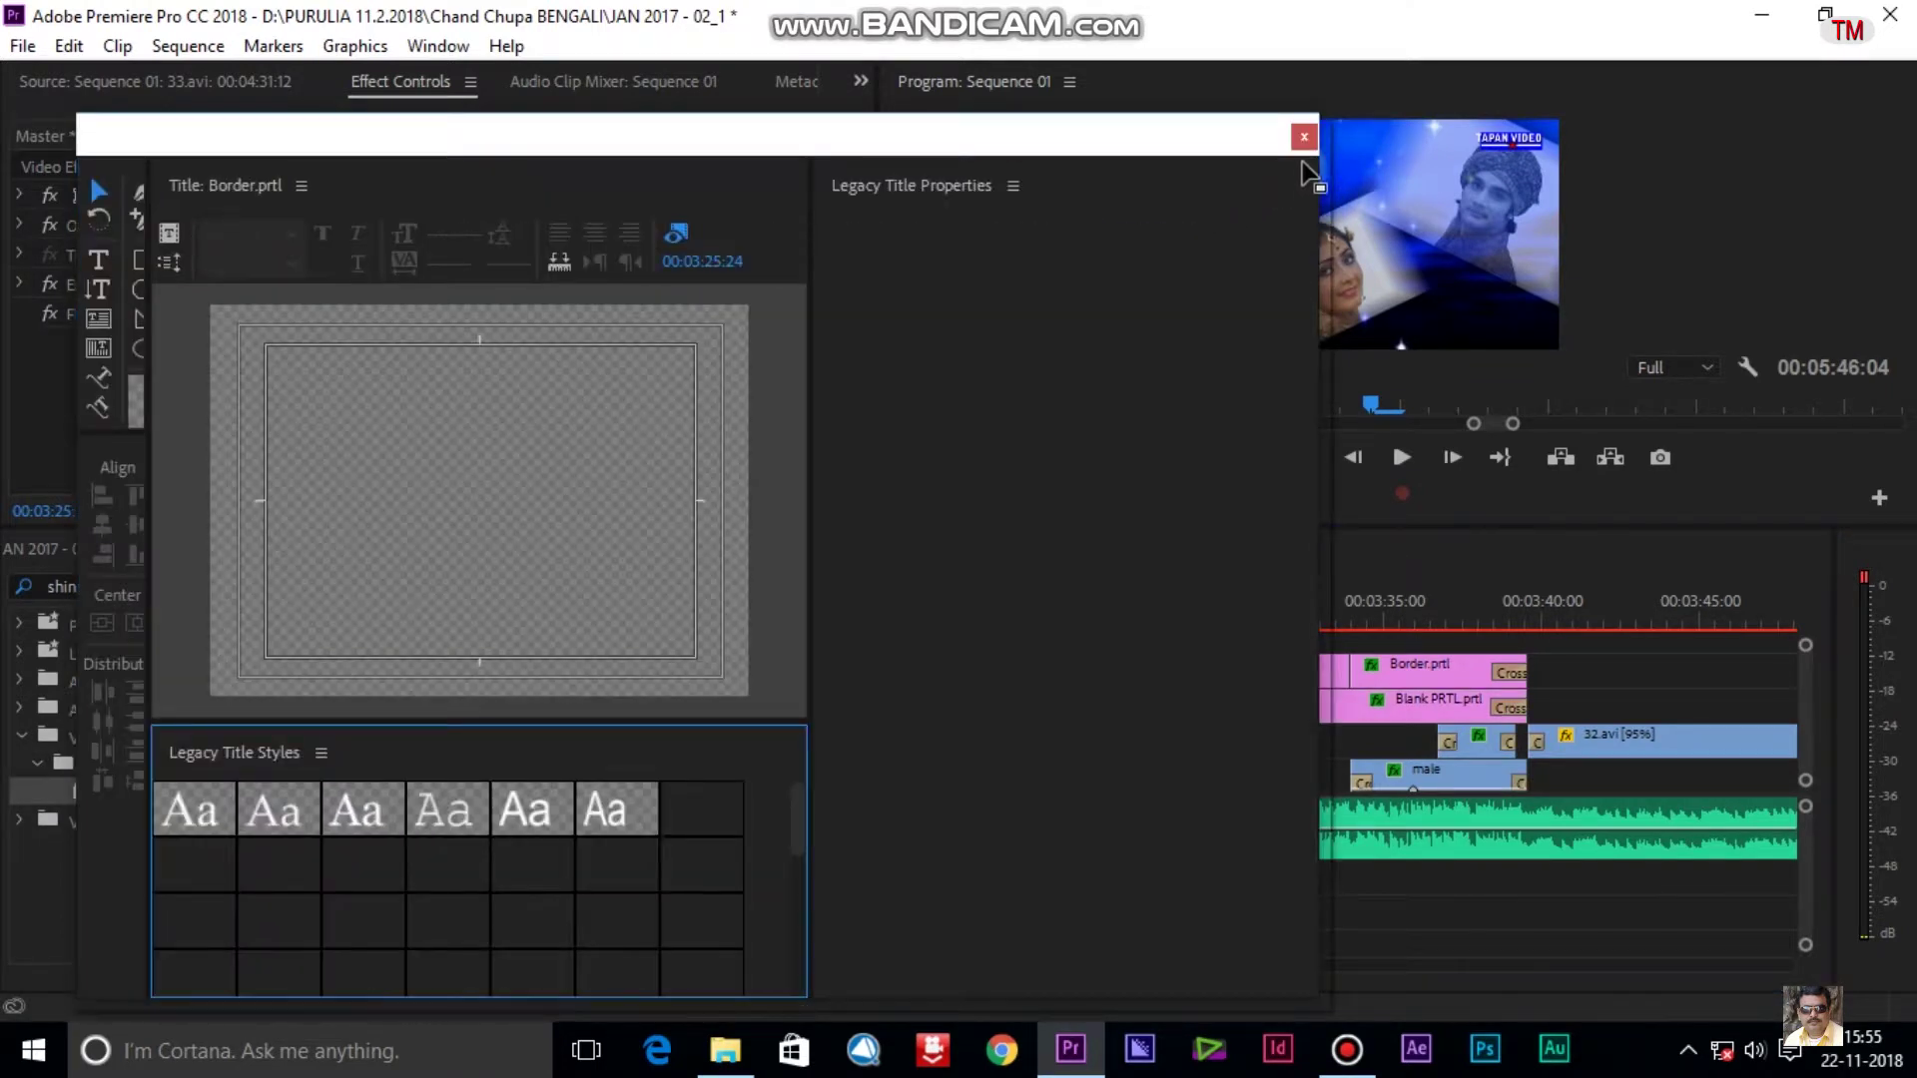
click(1304, 136)
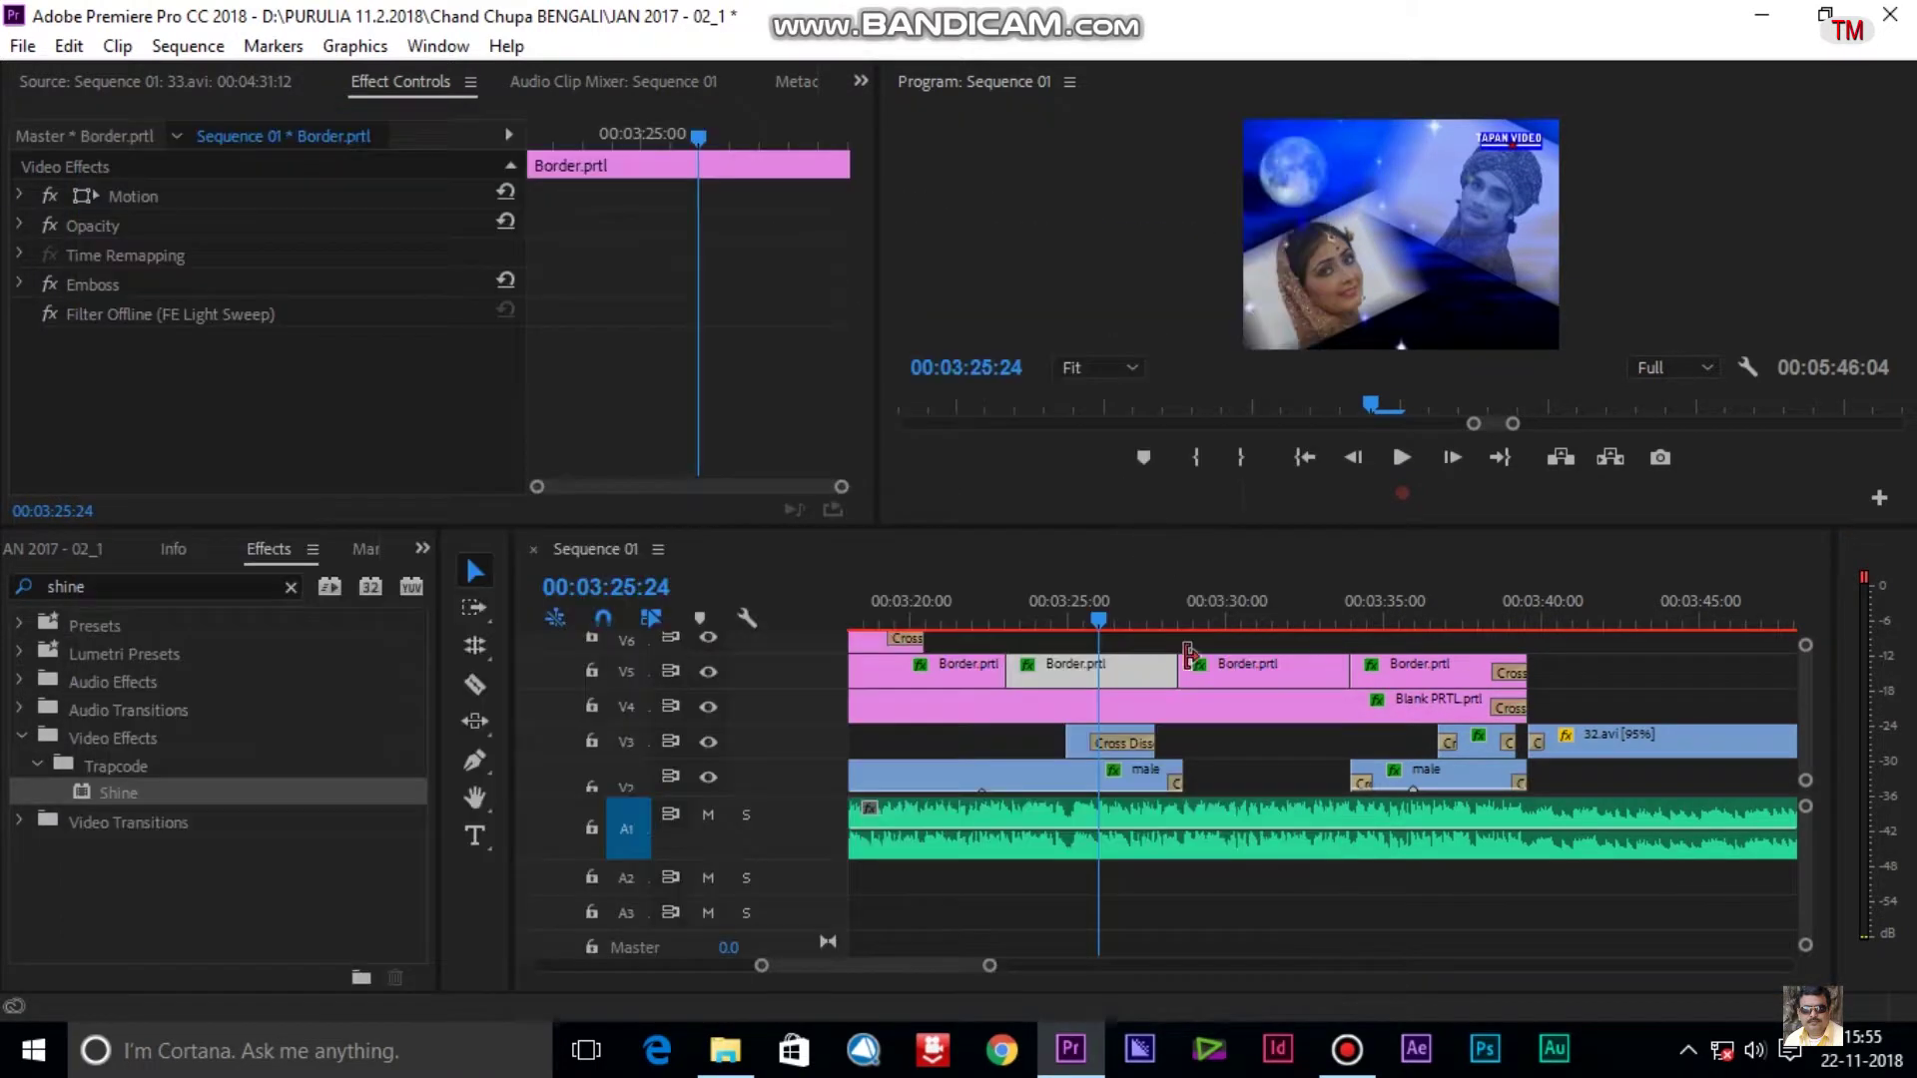
Examine the Motion keyframes of the female clip on V3 around 00:03:25, scrub through its scale animation, and play on from there.
click(1083, 740)
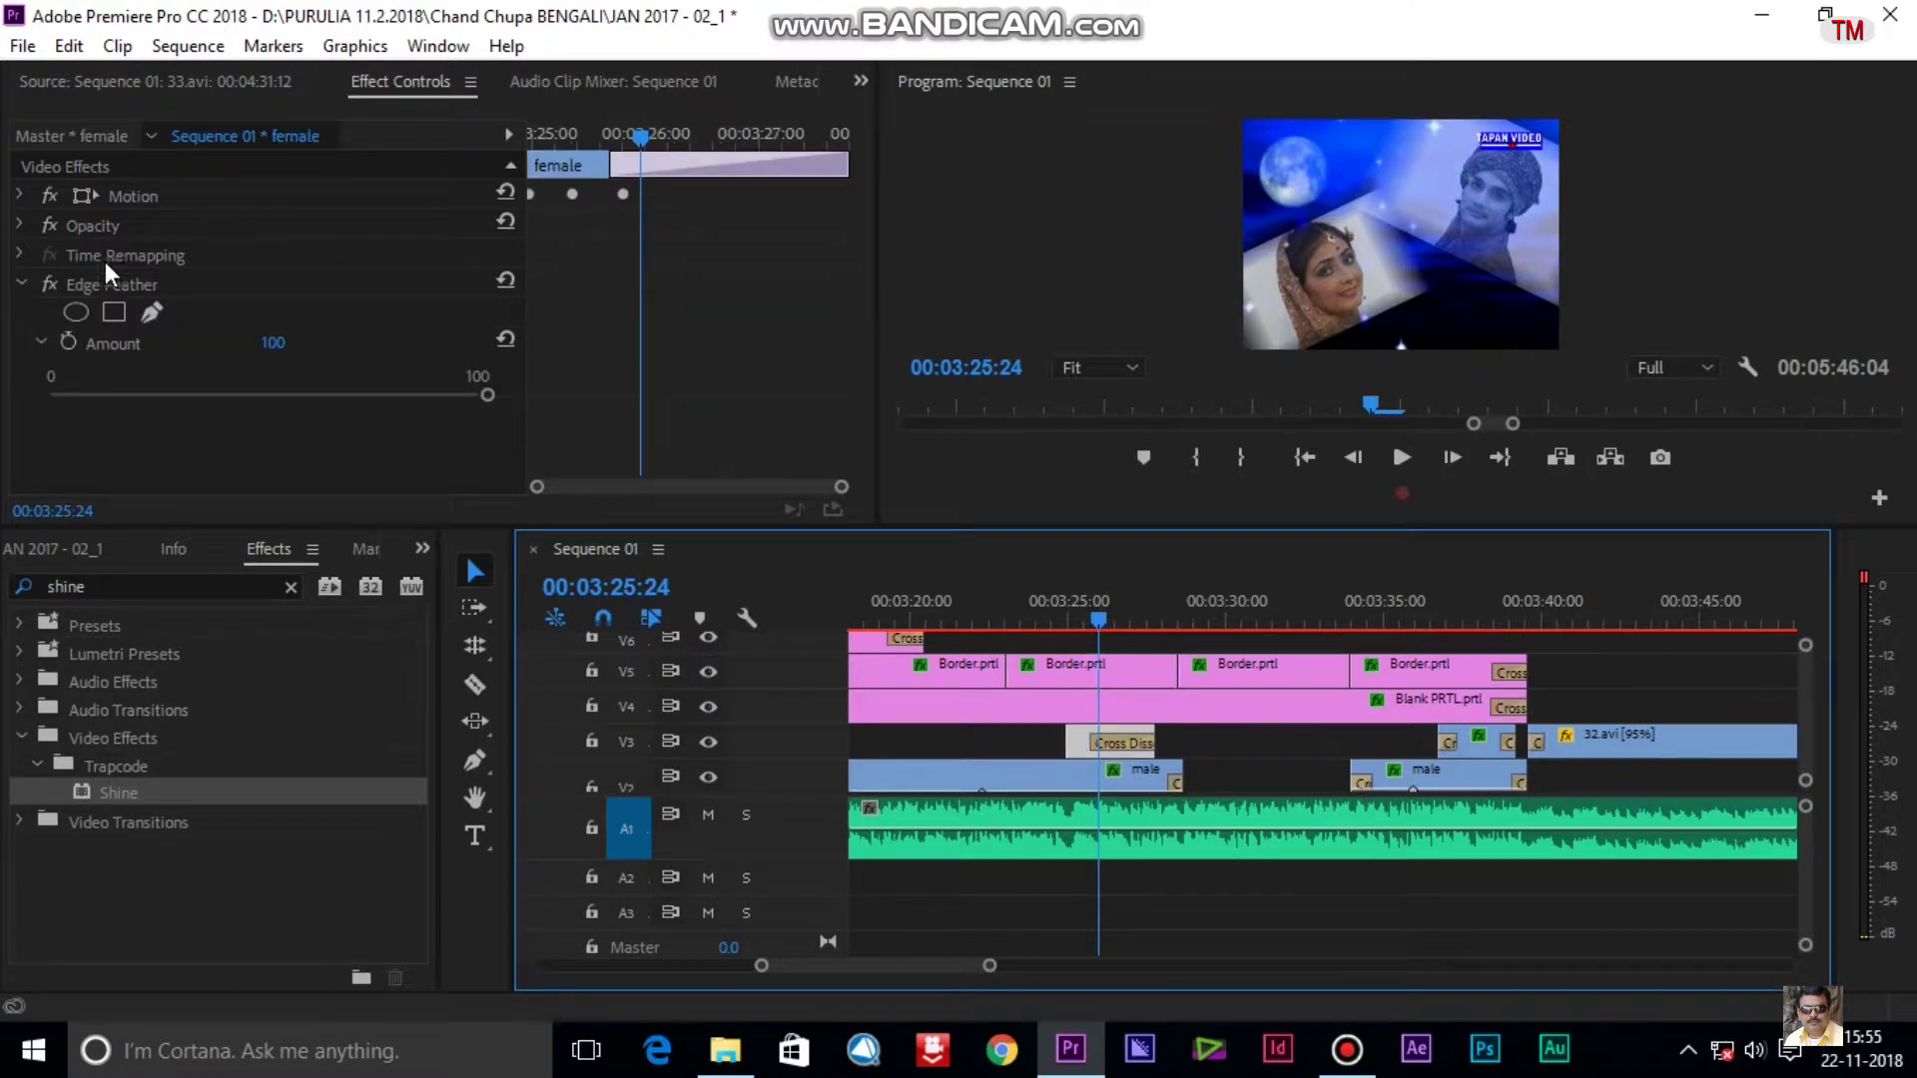
drag(639, 130, 530, 134)
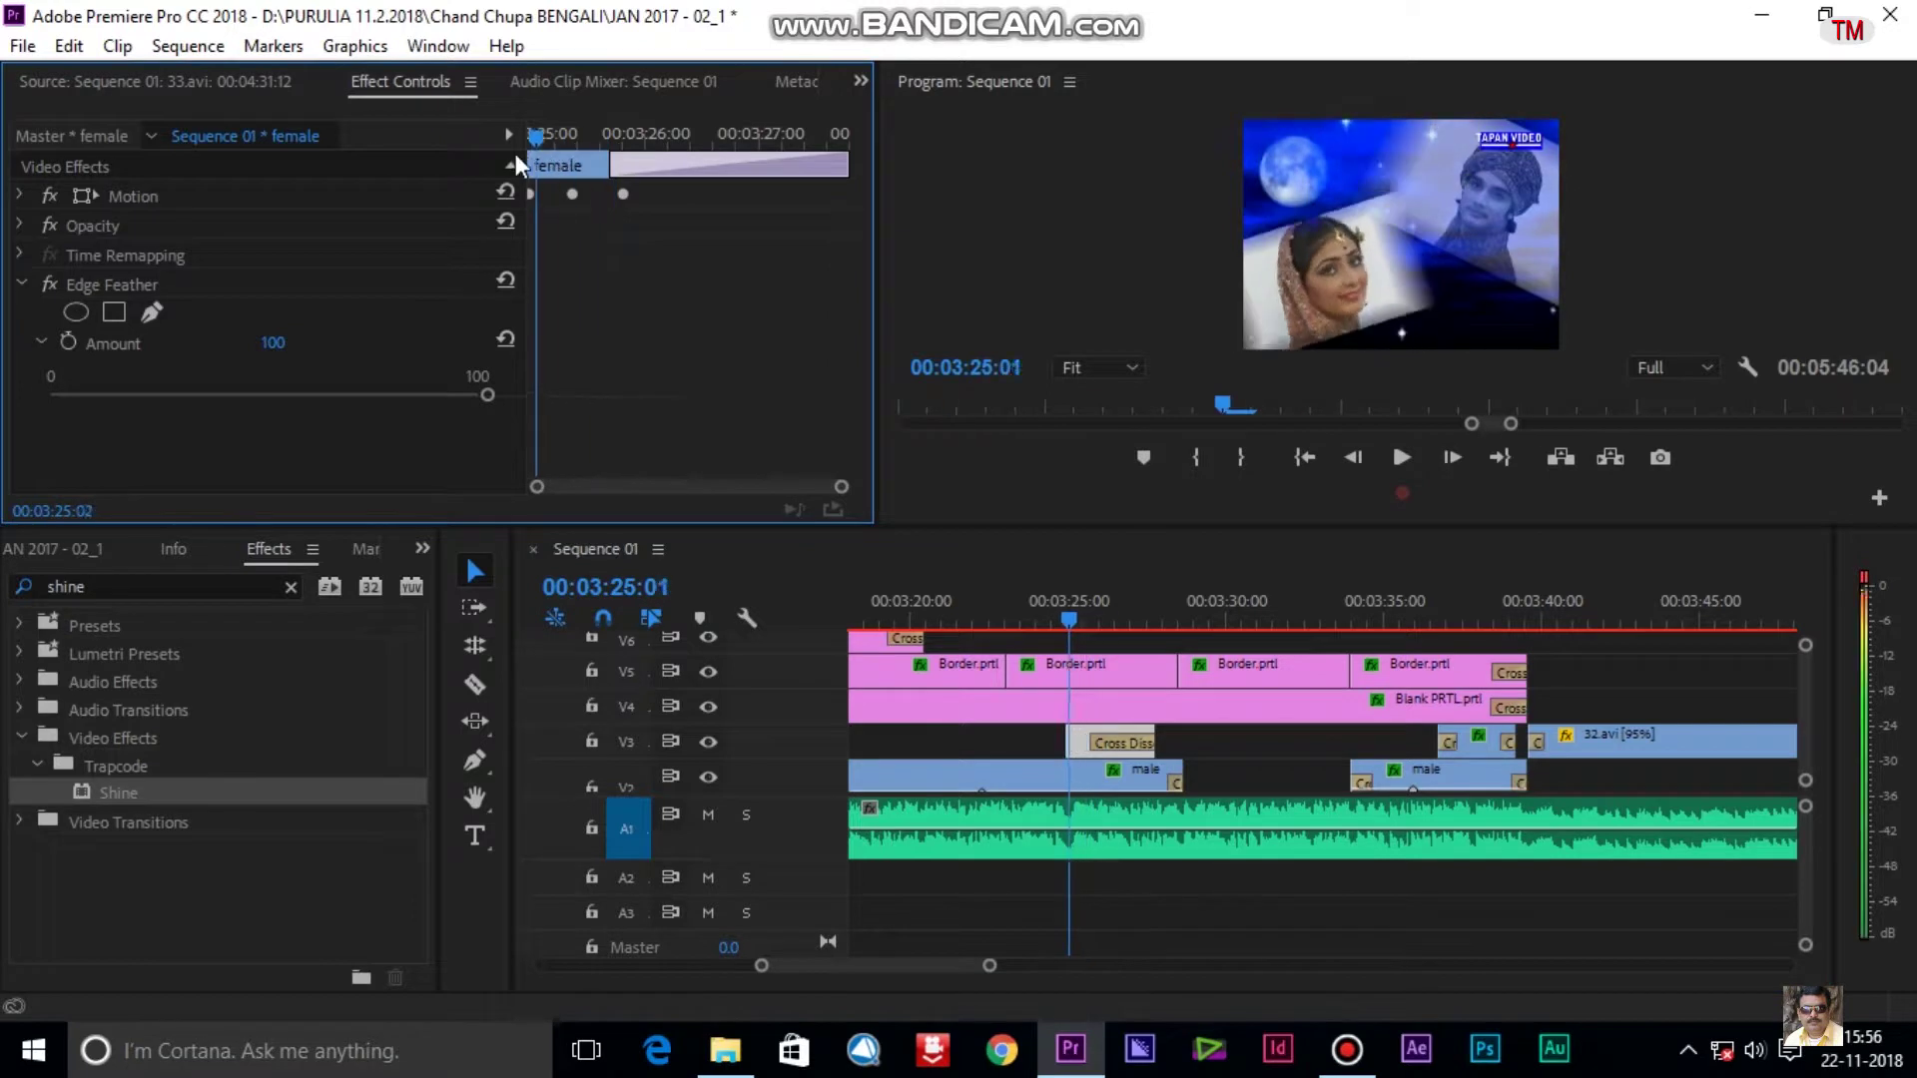
click(18, 195)
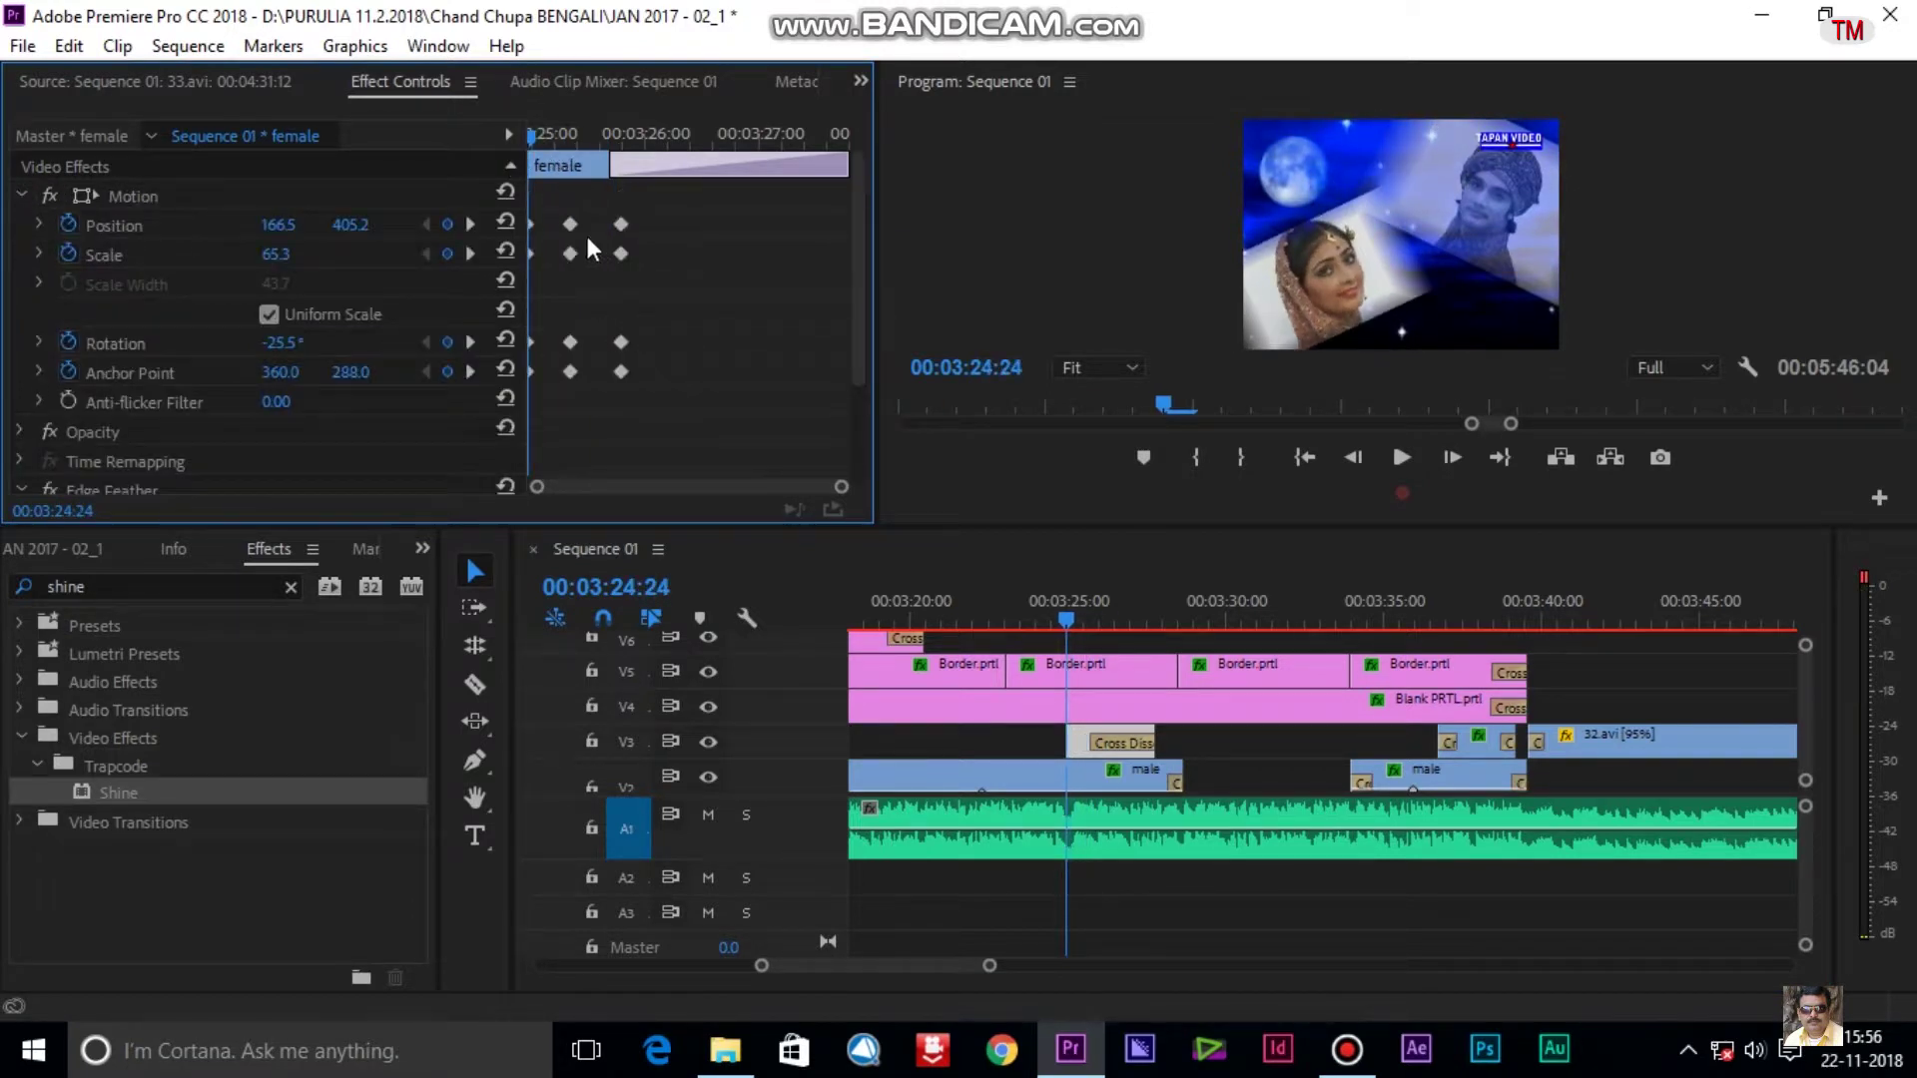
drag(539, 137, 607, 142)
mouse_move(623, 145)
mouse_down()
mouse_move(567, 159)
mouse_move(592, 158)
mouse_up()
key(space)
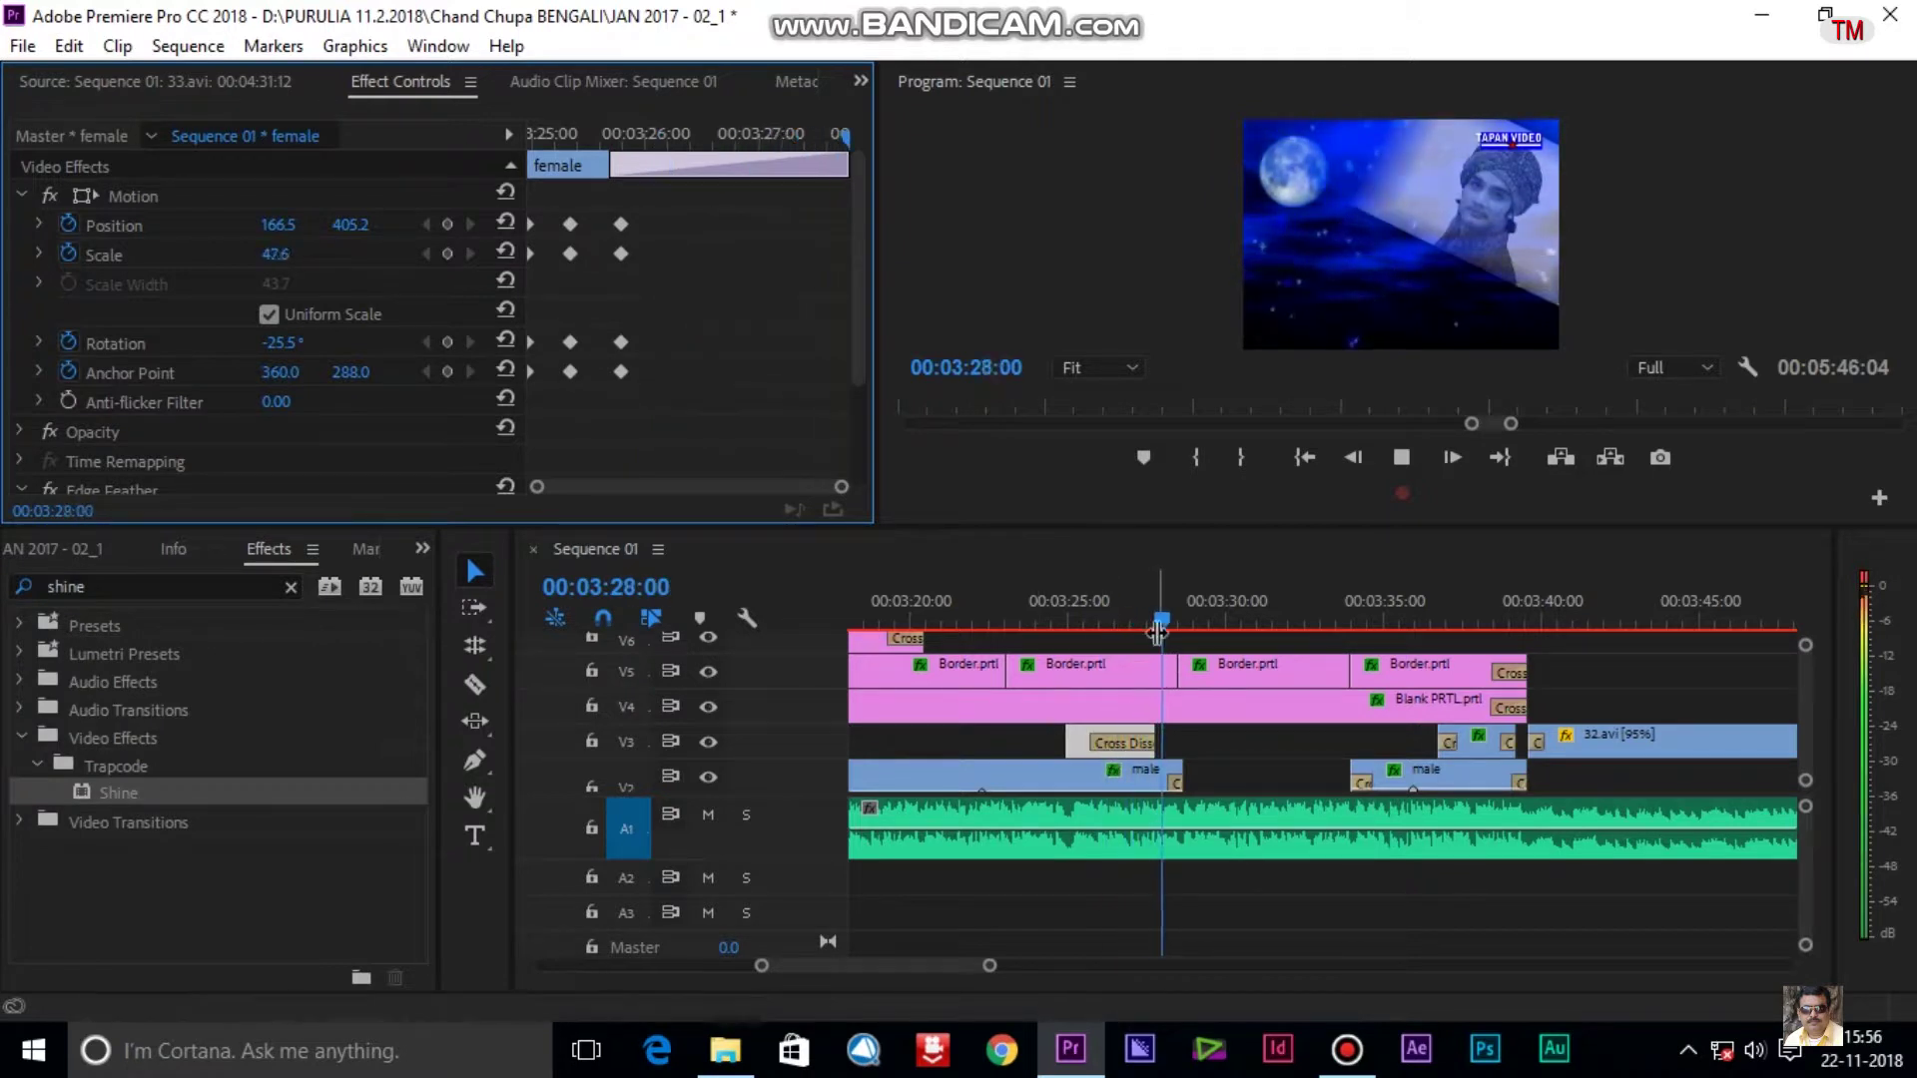
Inspect the Cross Dissolve at the end of the female clip on V3 and replay it from 00:03:25:21.
click(1130, 746)
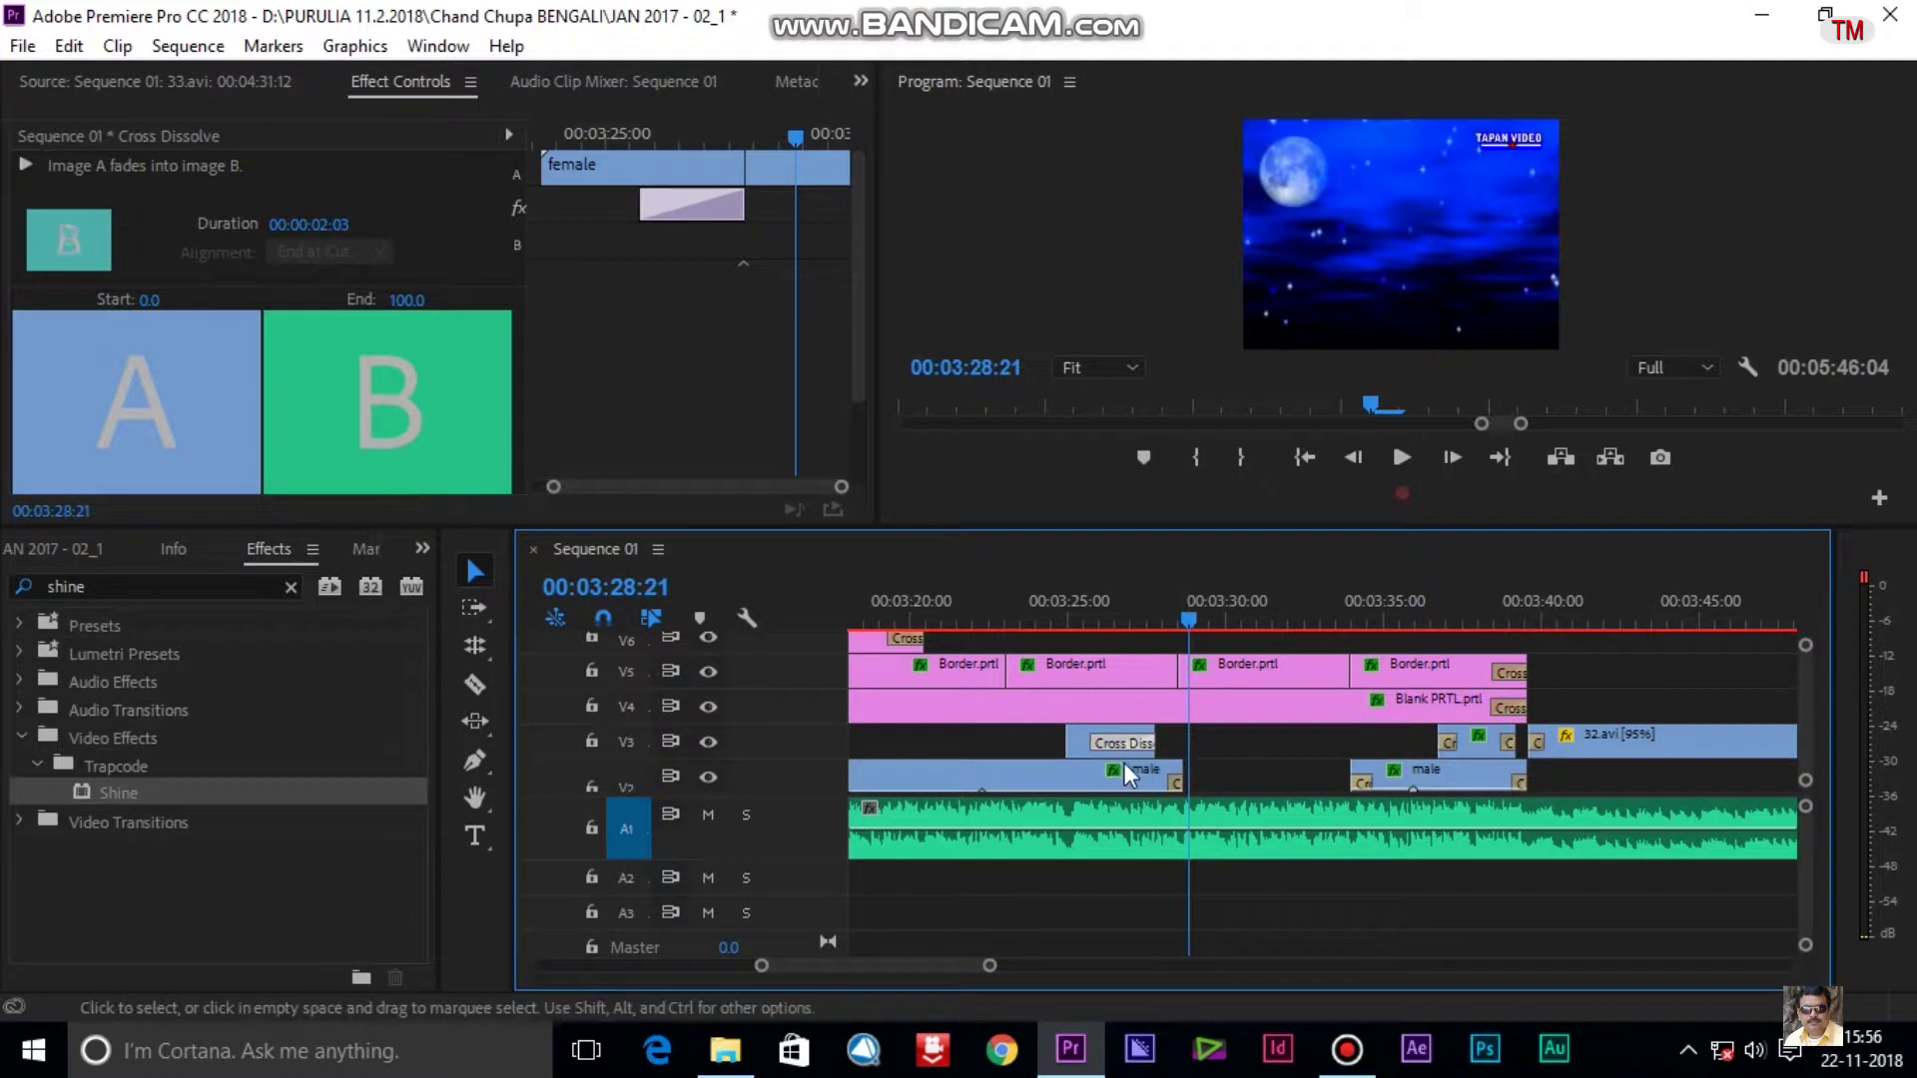
click(1098, 614)
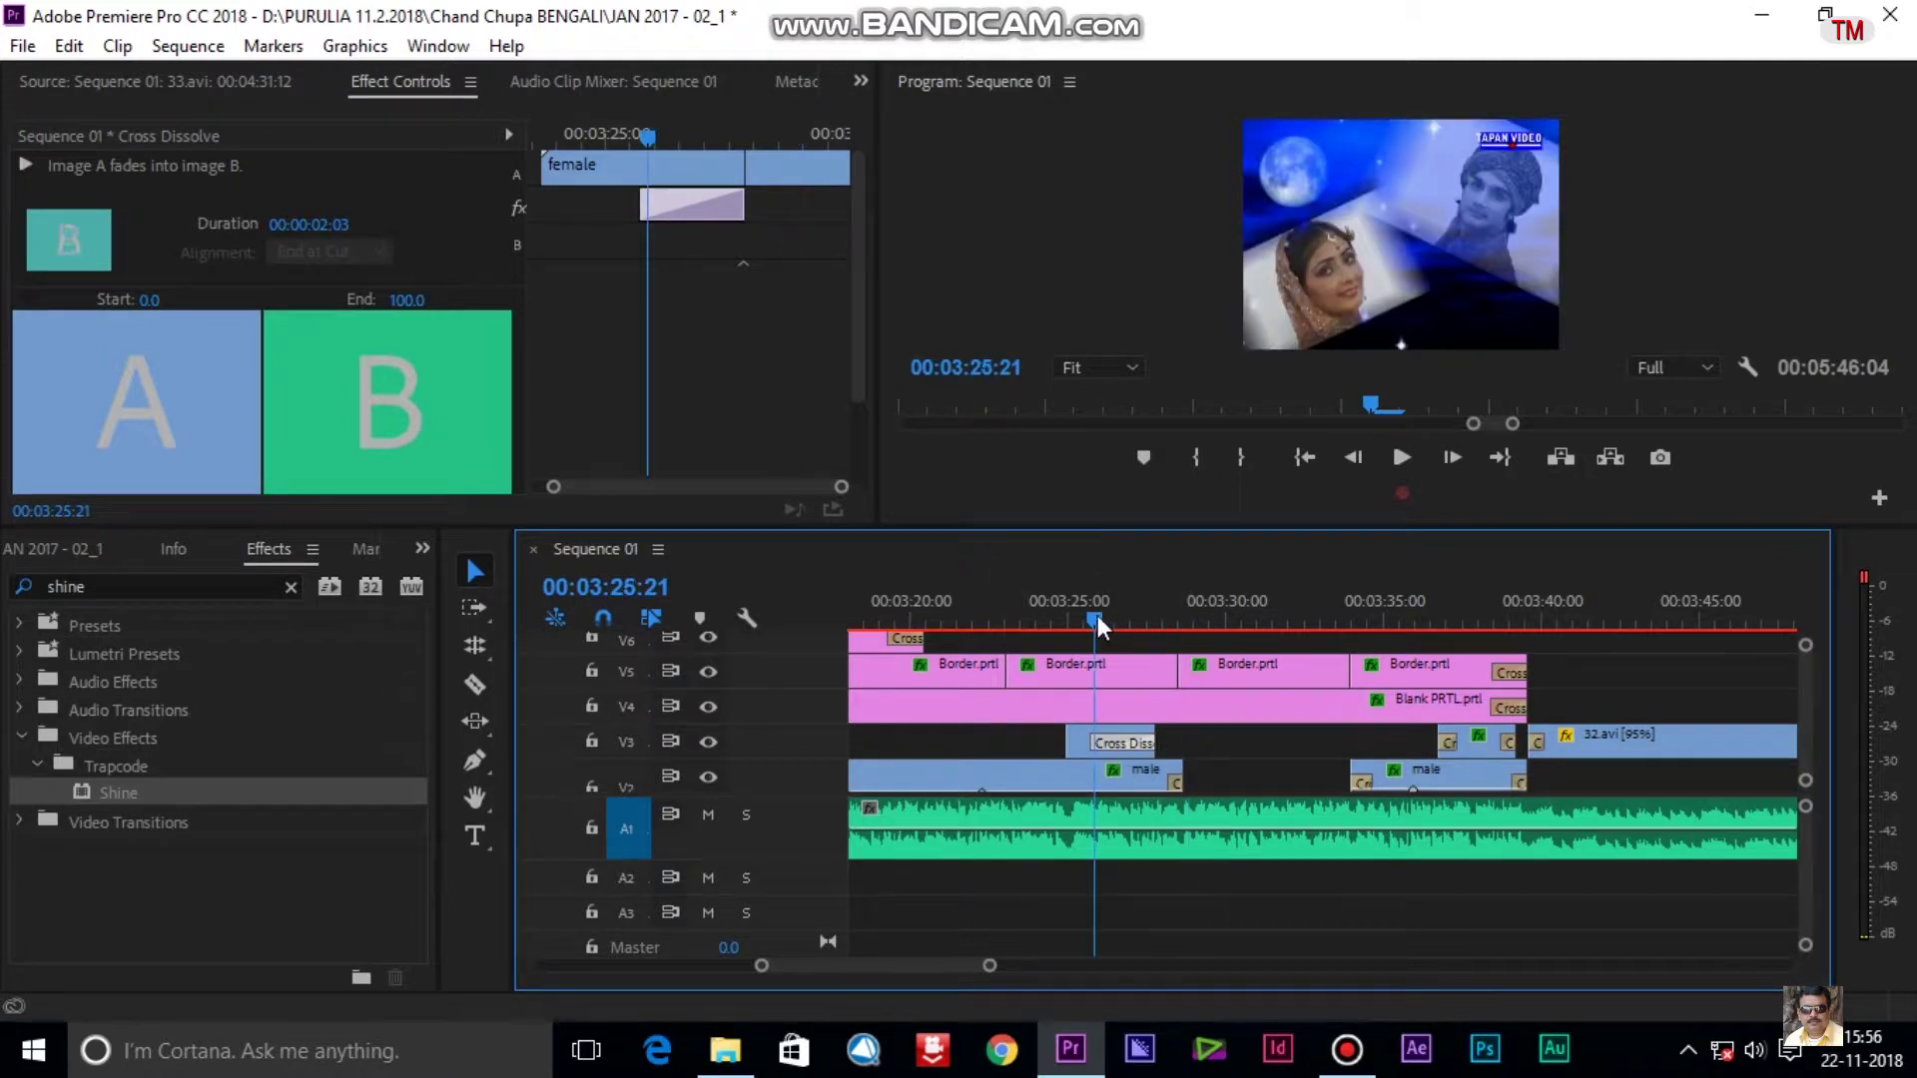
key(space)
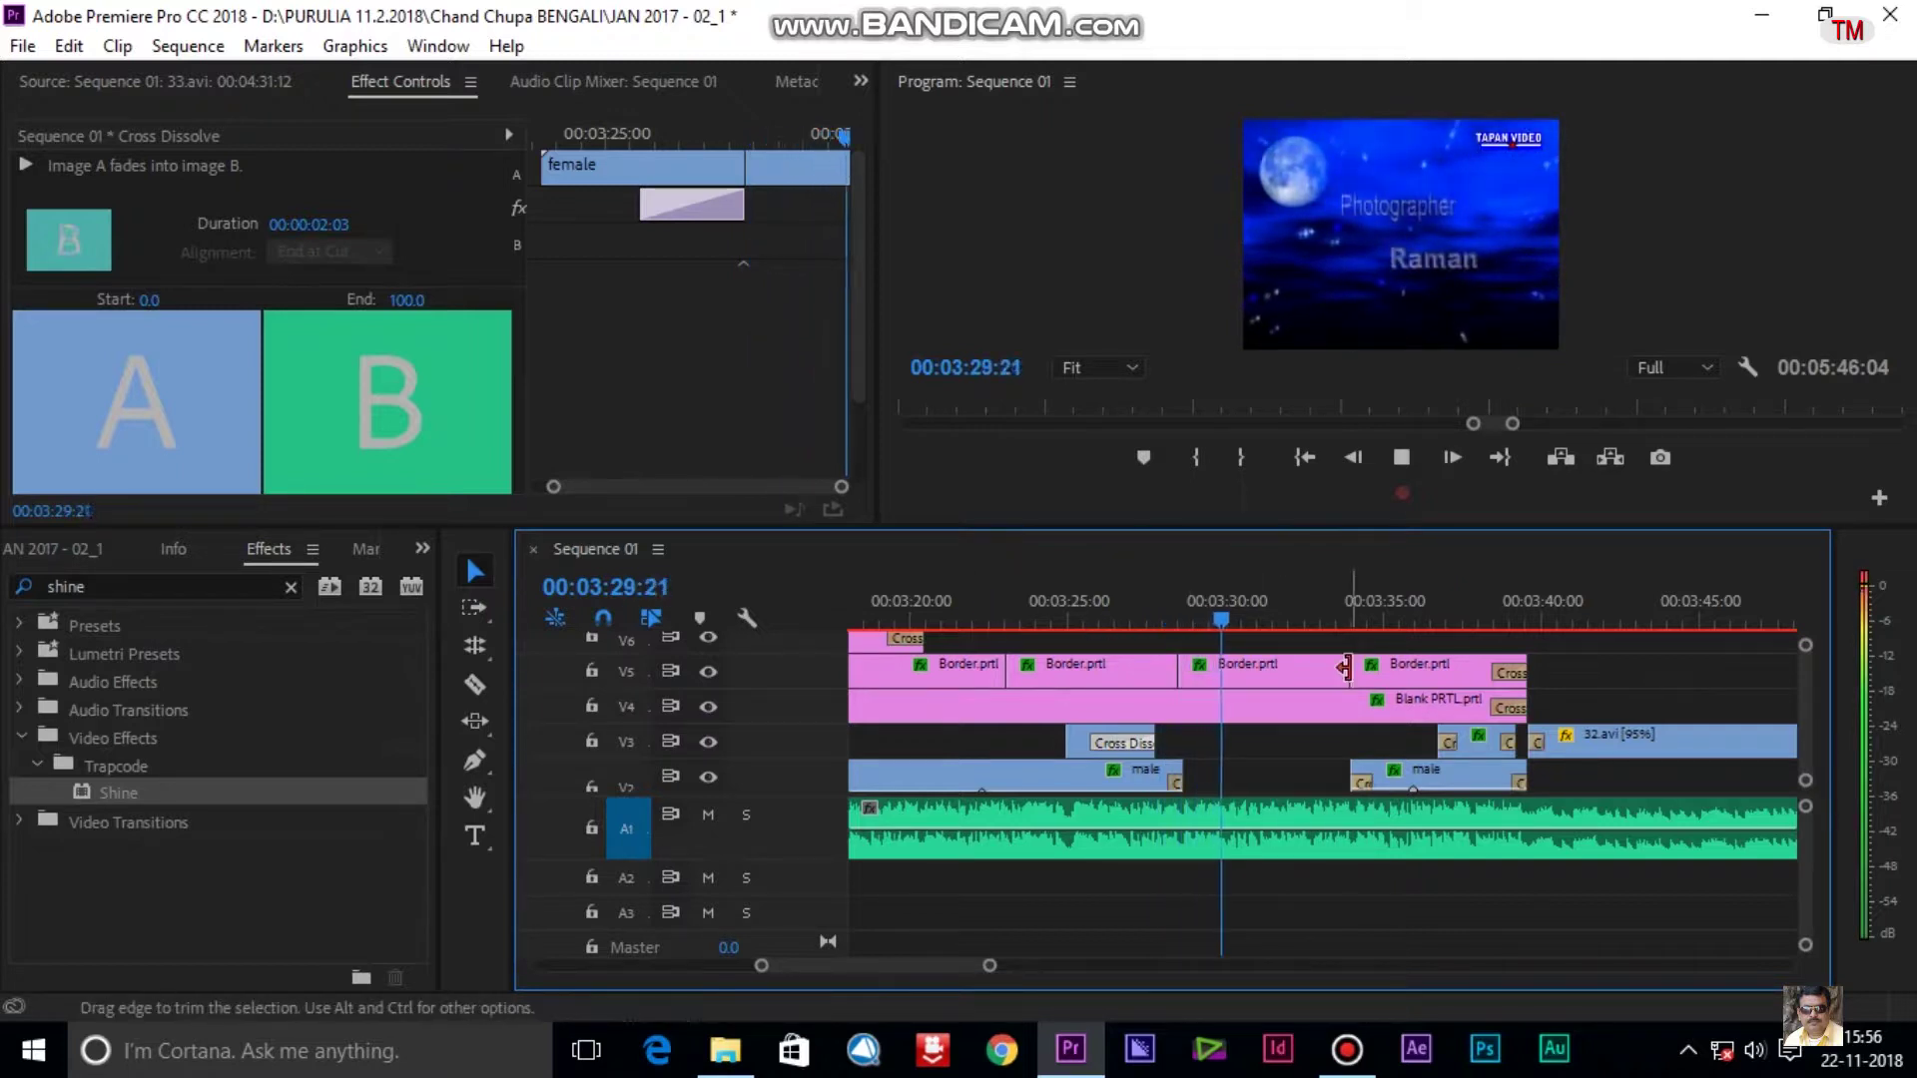
Watch the photographer title, the 32.avi clip and the following female and male photo section up to about 00:04:17.
scroll(1292, 701, down, 2)
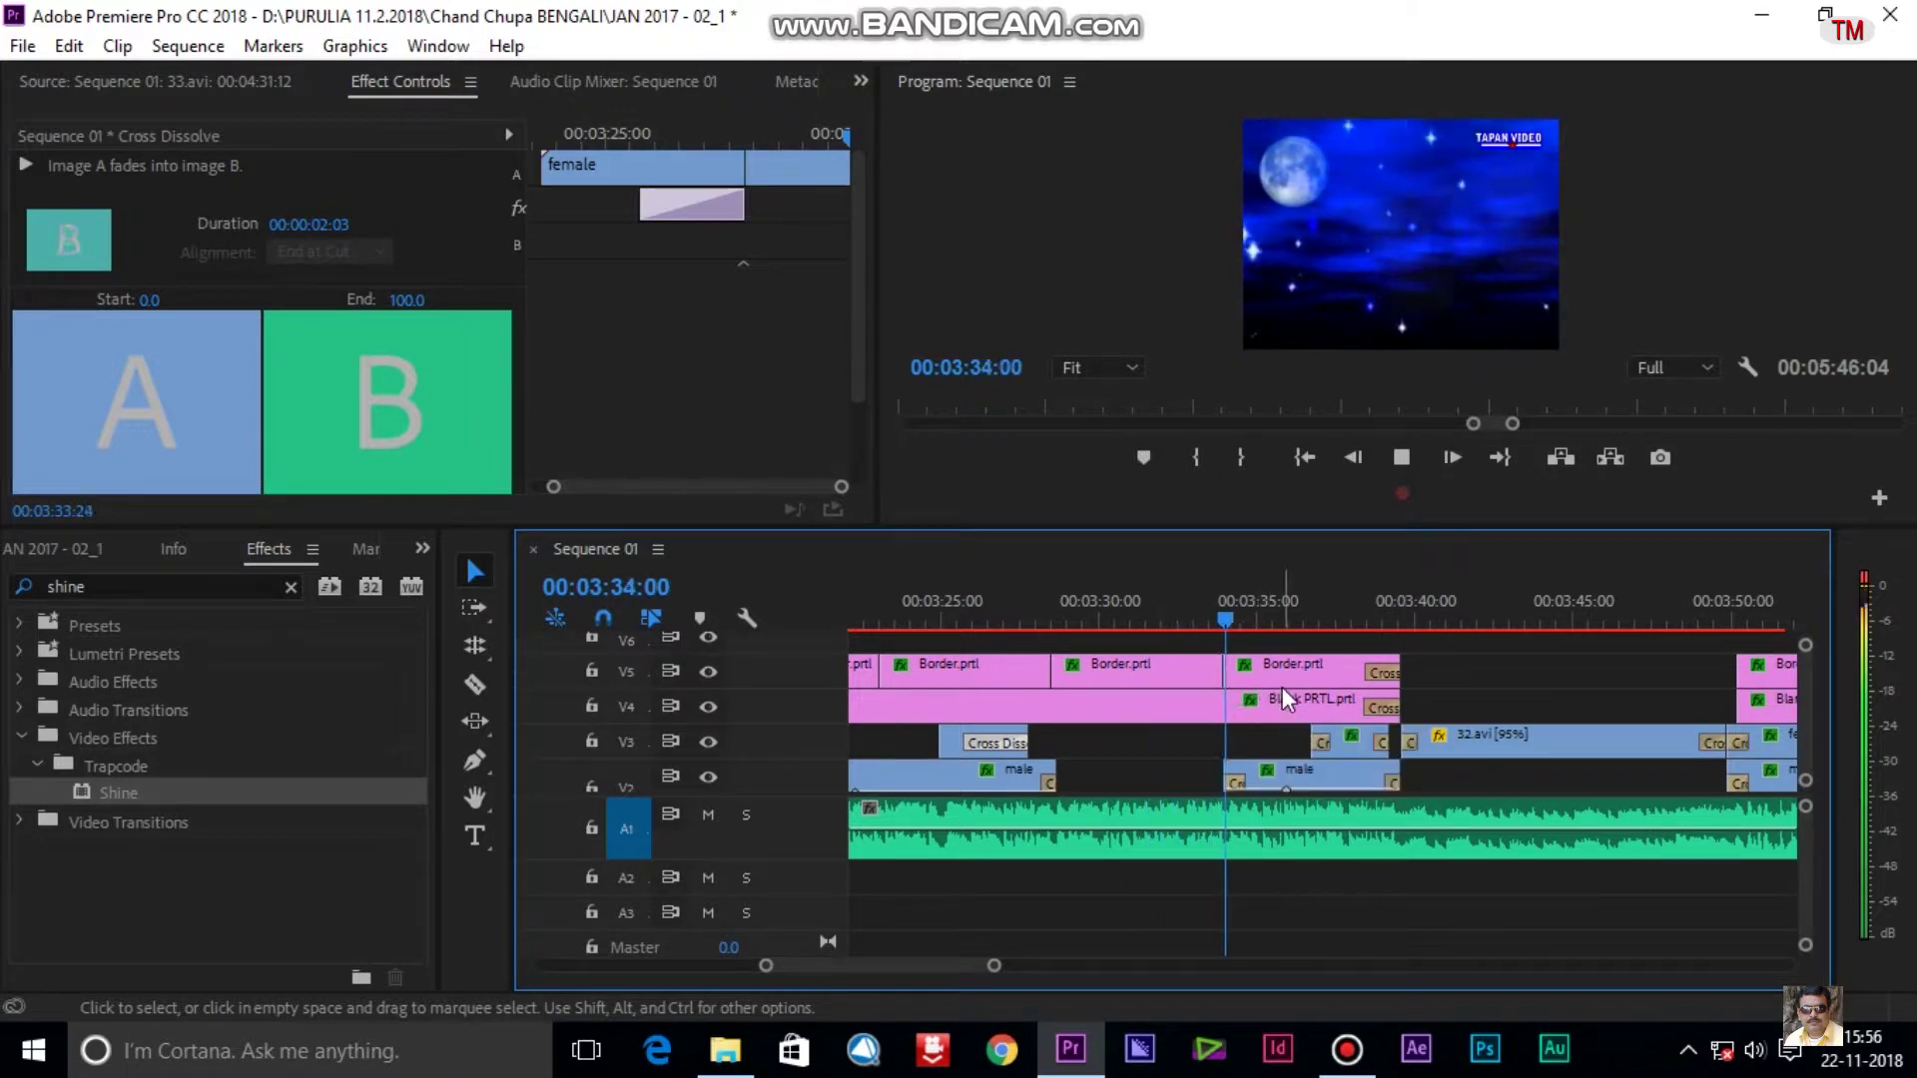
scroll(1282, 683, down, 2)
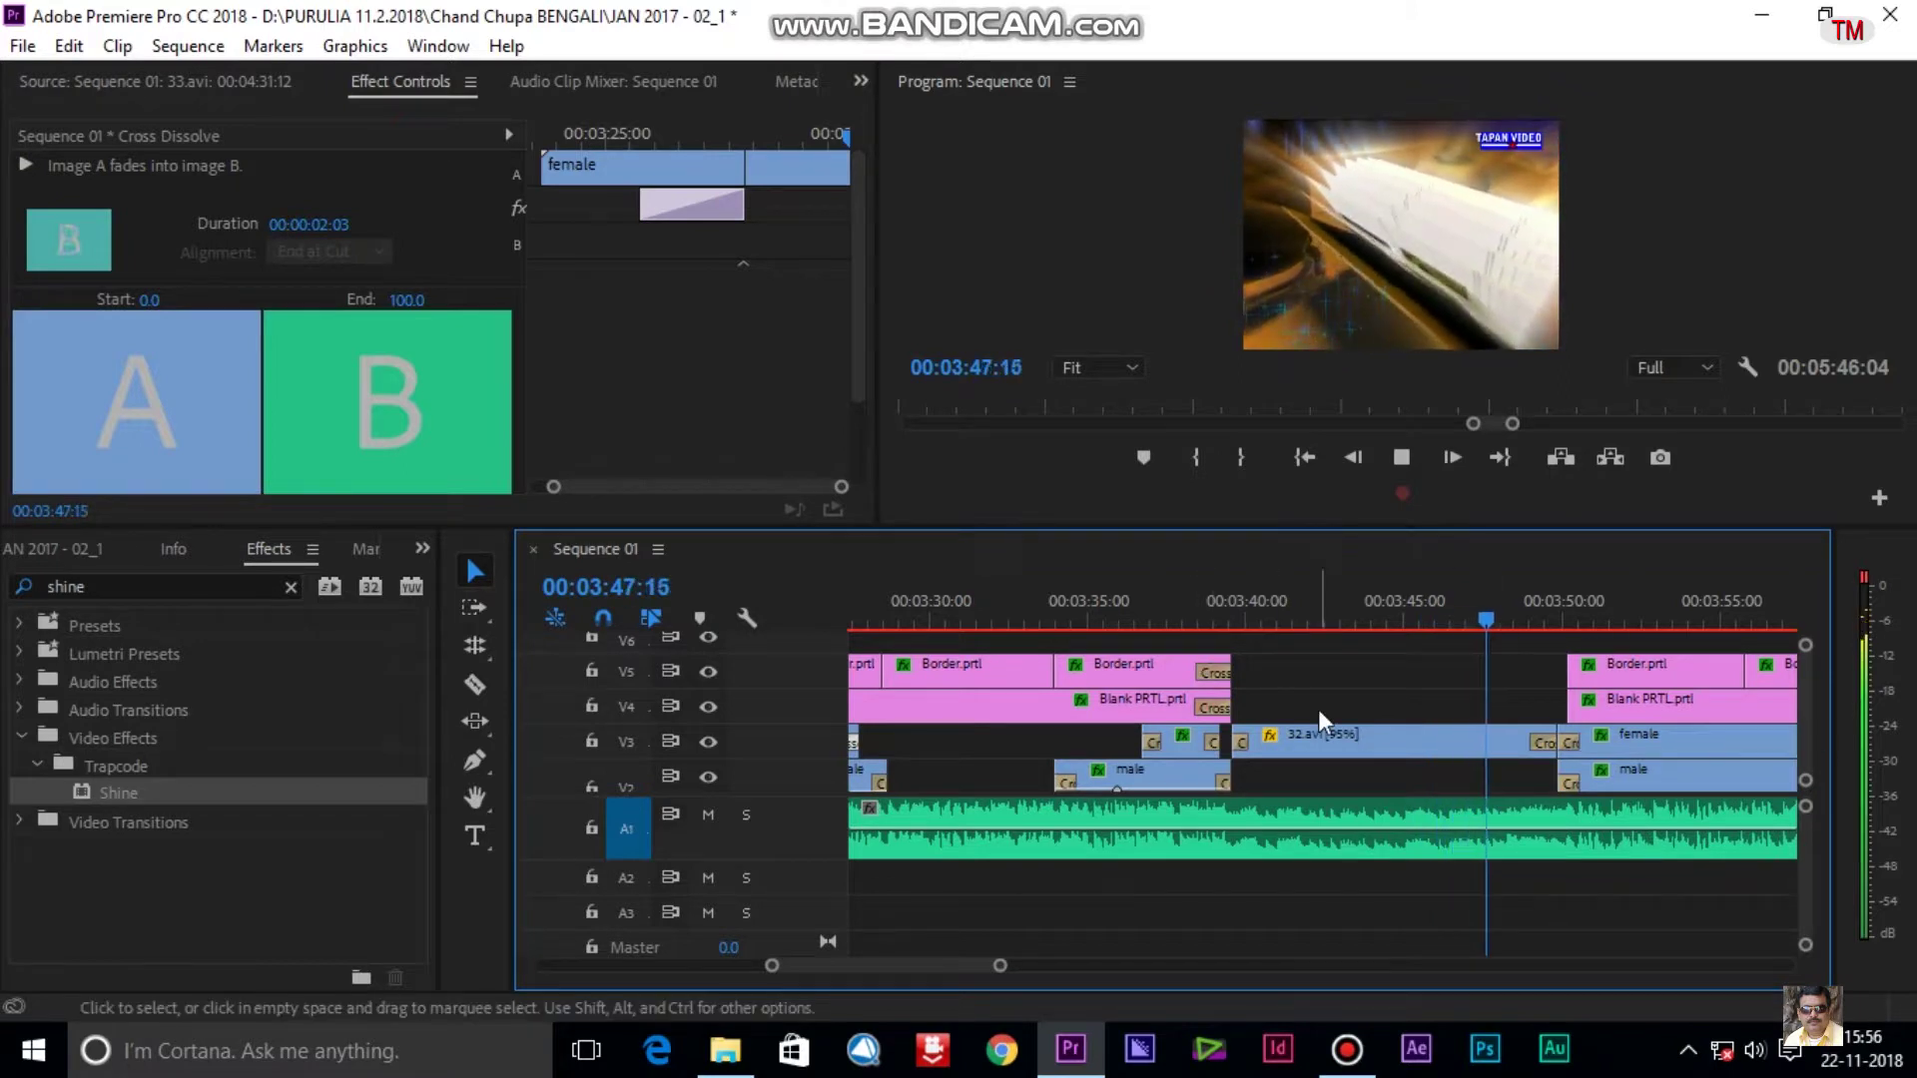
scroll(1319, 709, down, 5)
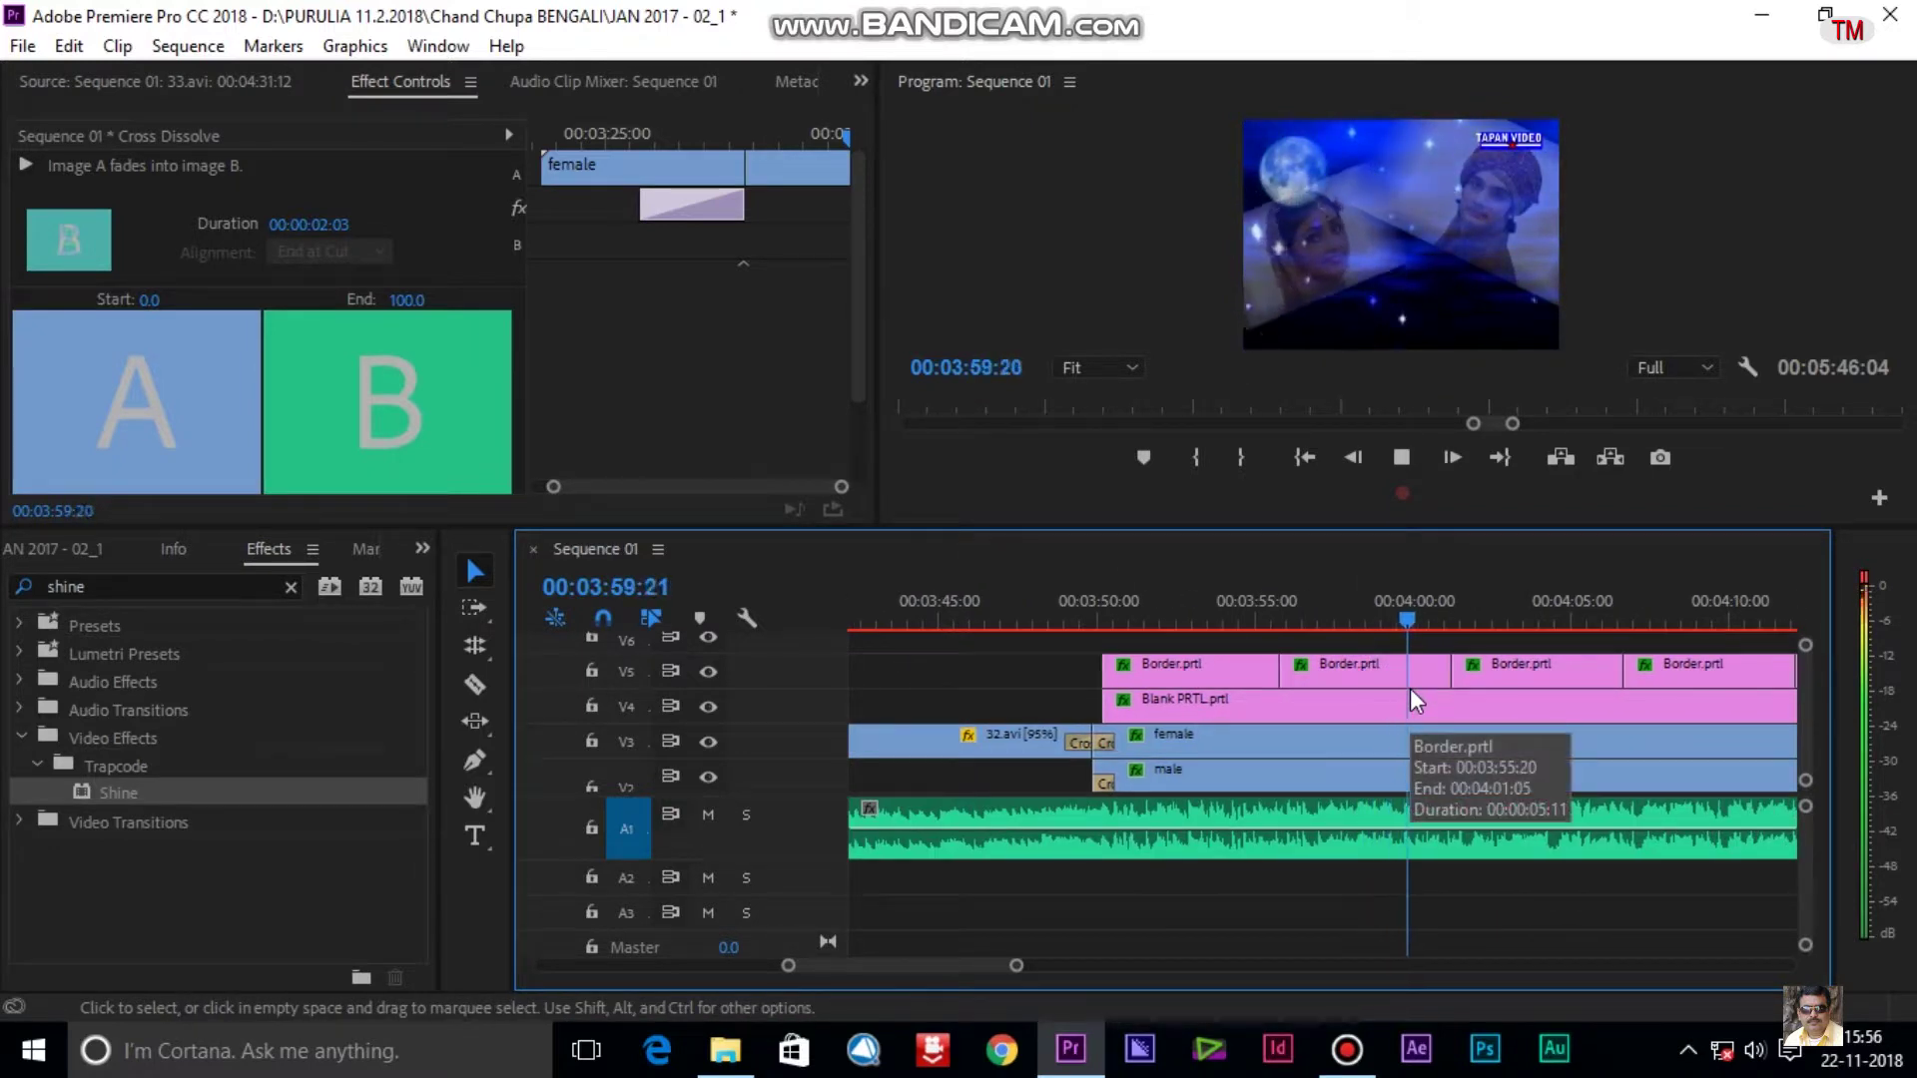
key(minus)
key(minus)
key(minus)
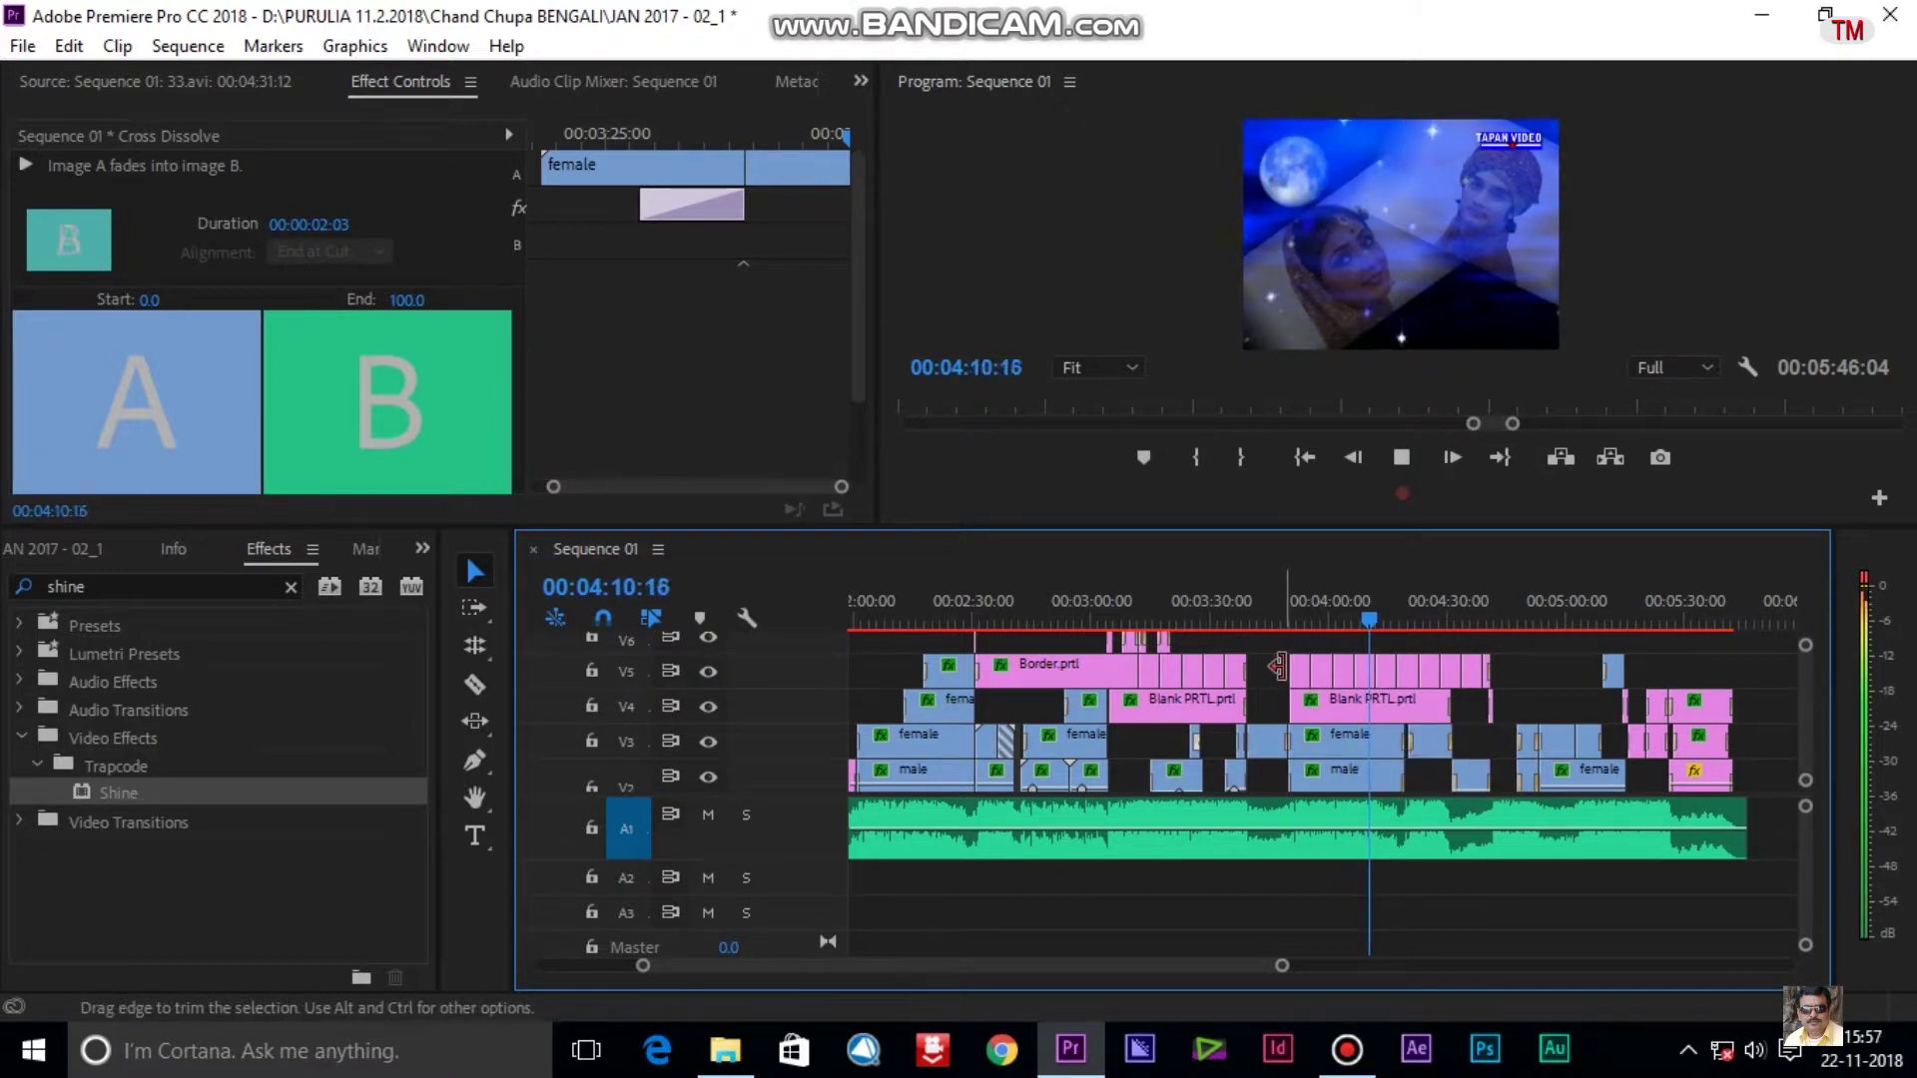
scroll(1282, 666, down, 3)
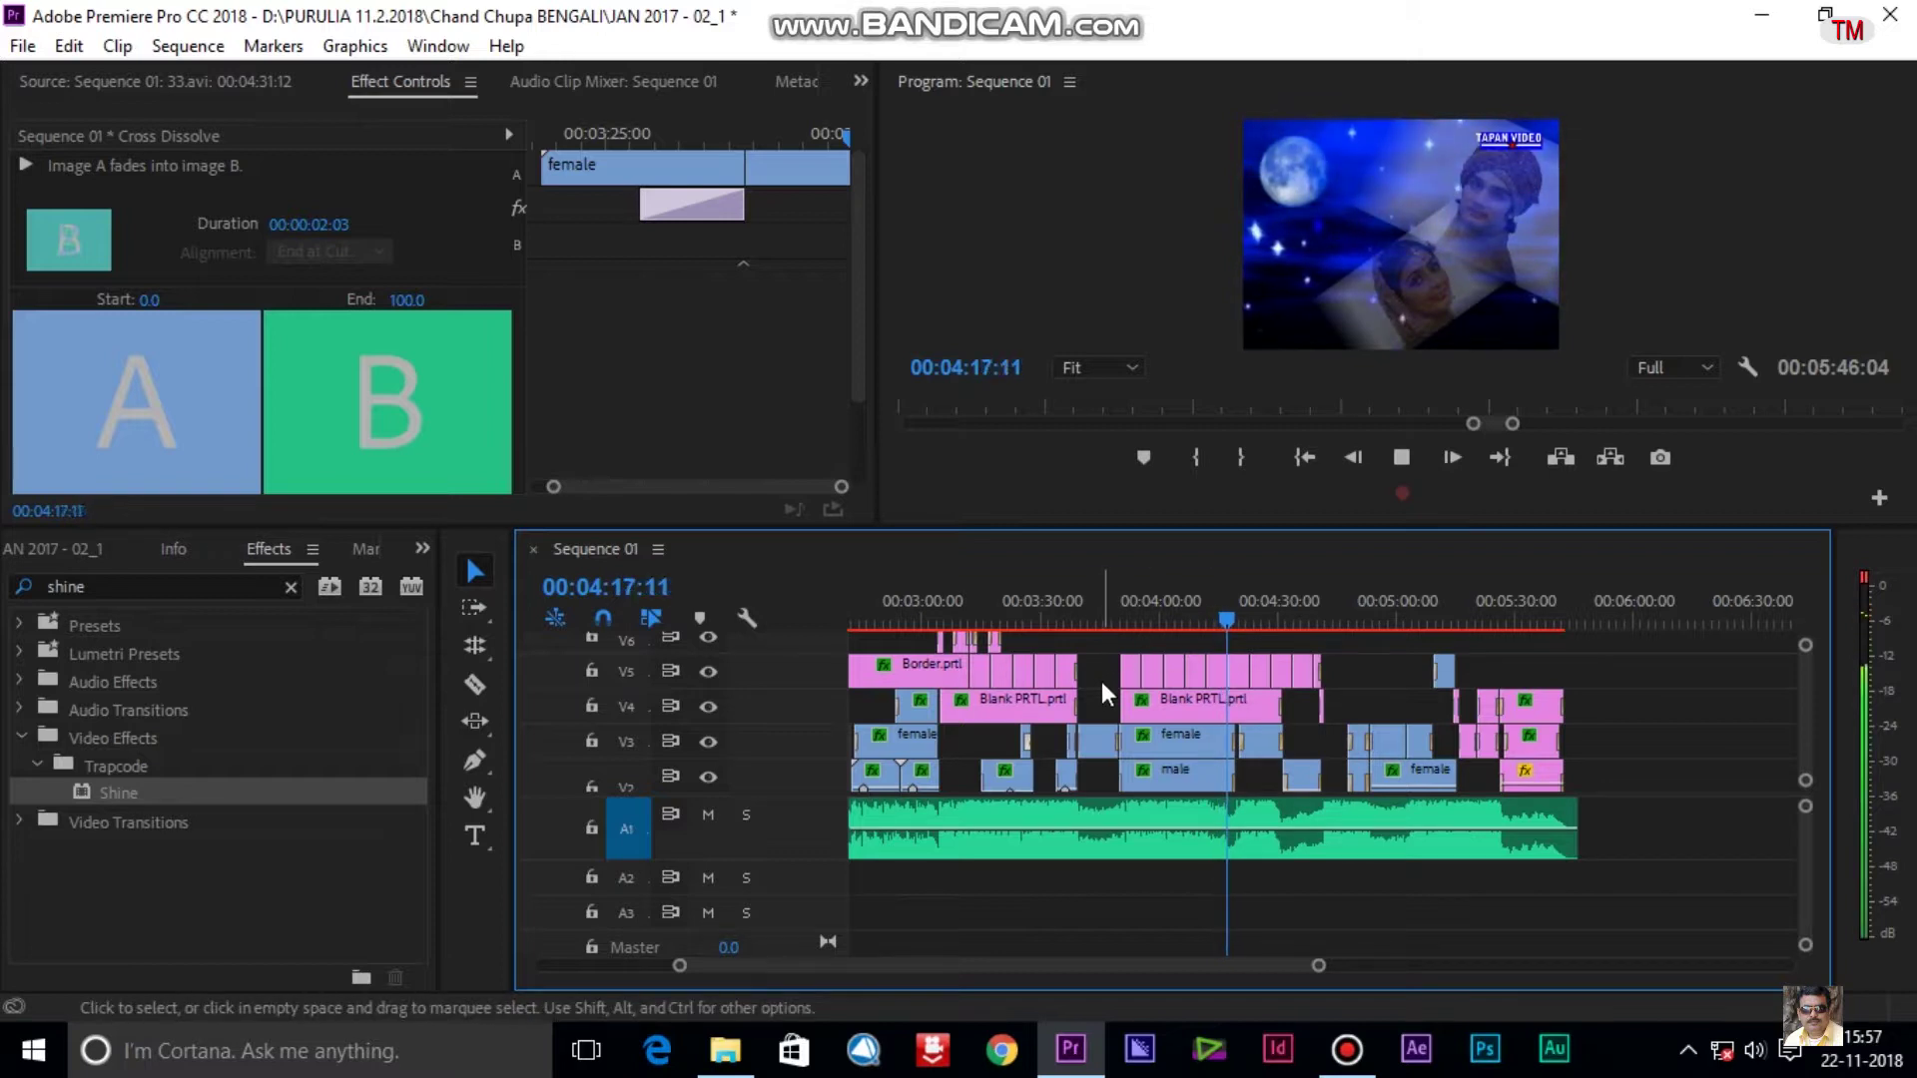
scroll(1101, 681, down, 2)
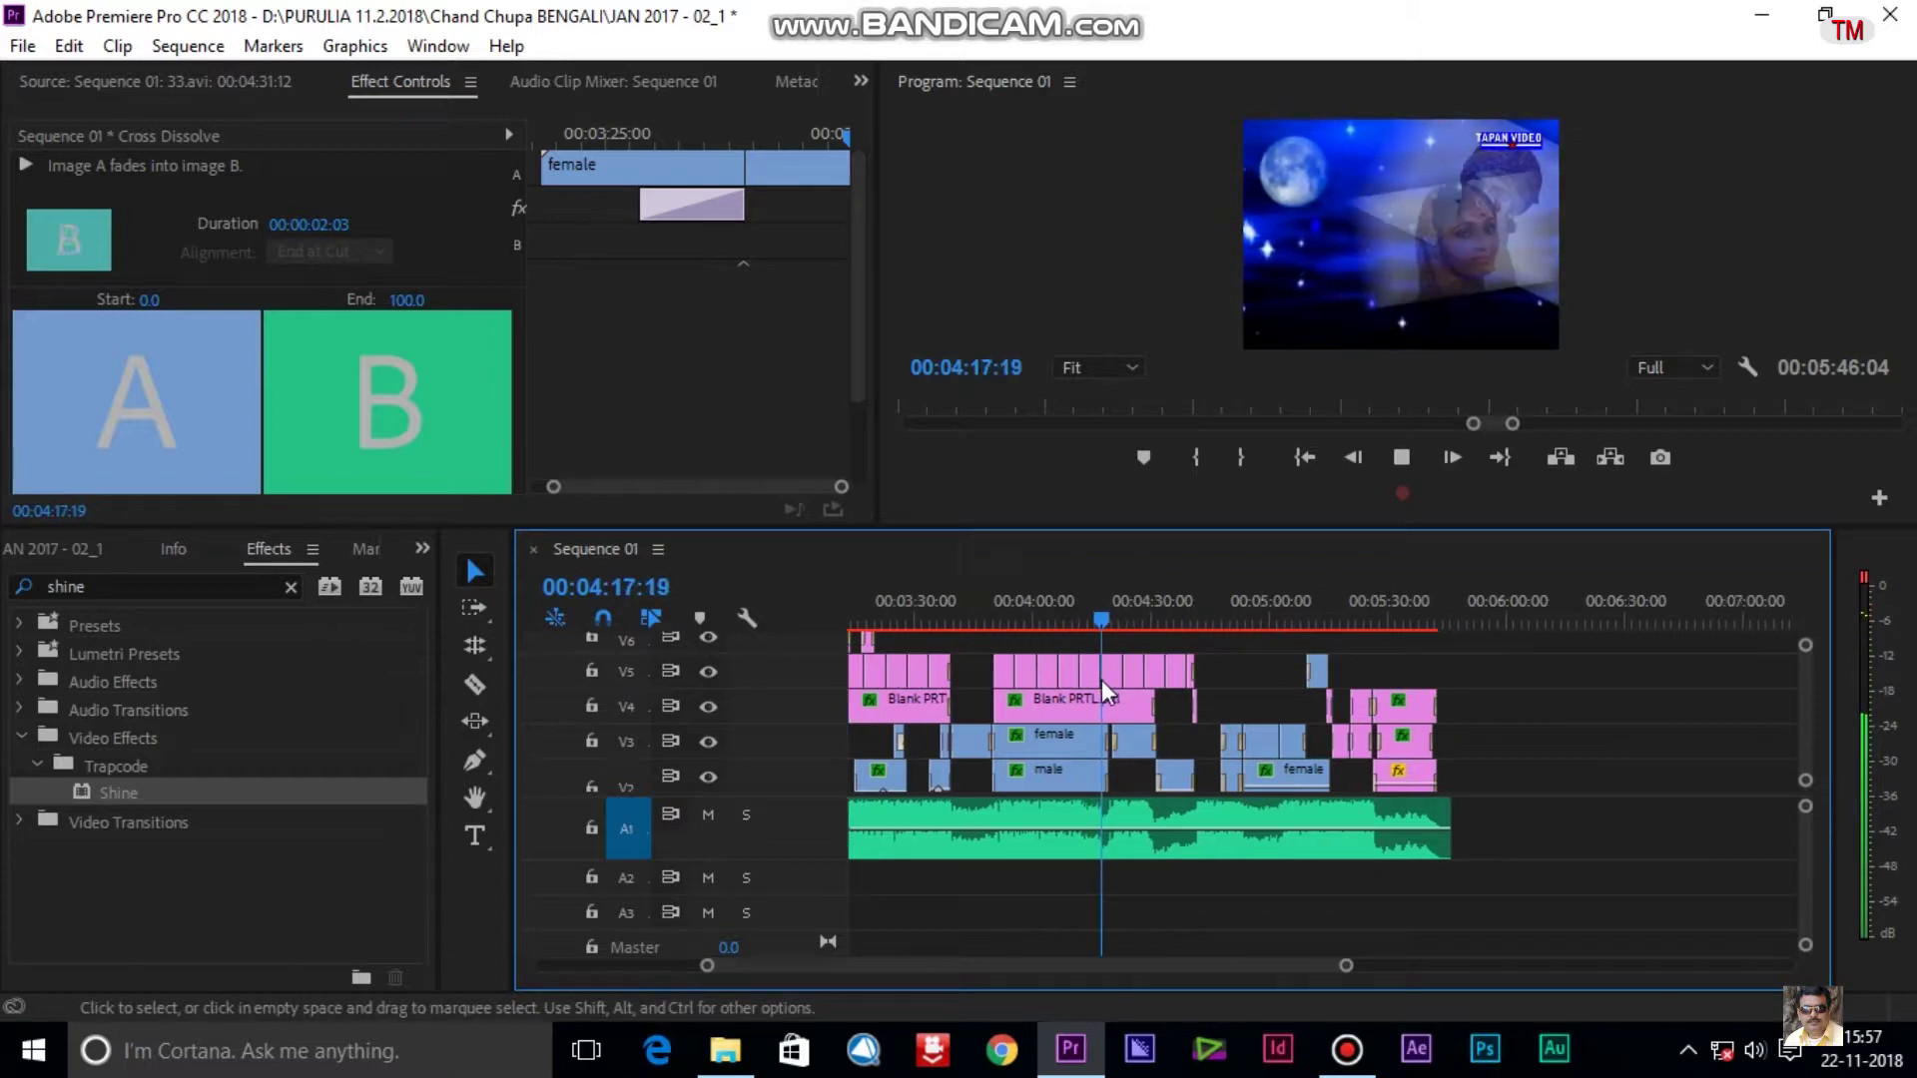
Preview the passages from about 00:04:36 and 00:04:47, stopping at 00:05:02:00 on the two female photos.
click(1138, 611)
drag(1143, 616, 1179, 619)
key(space)
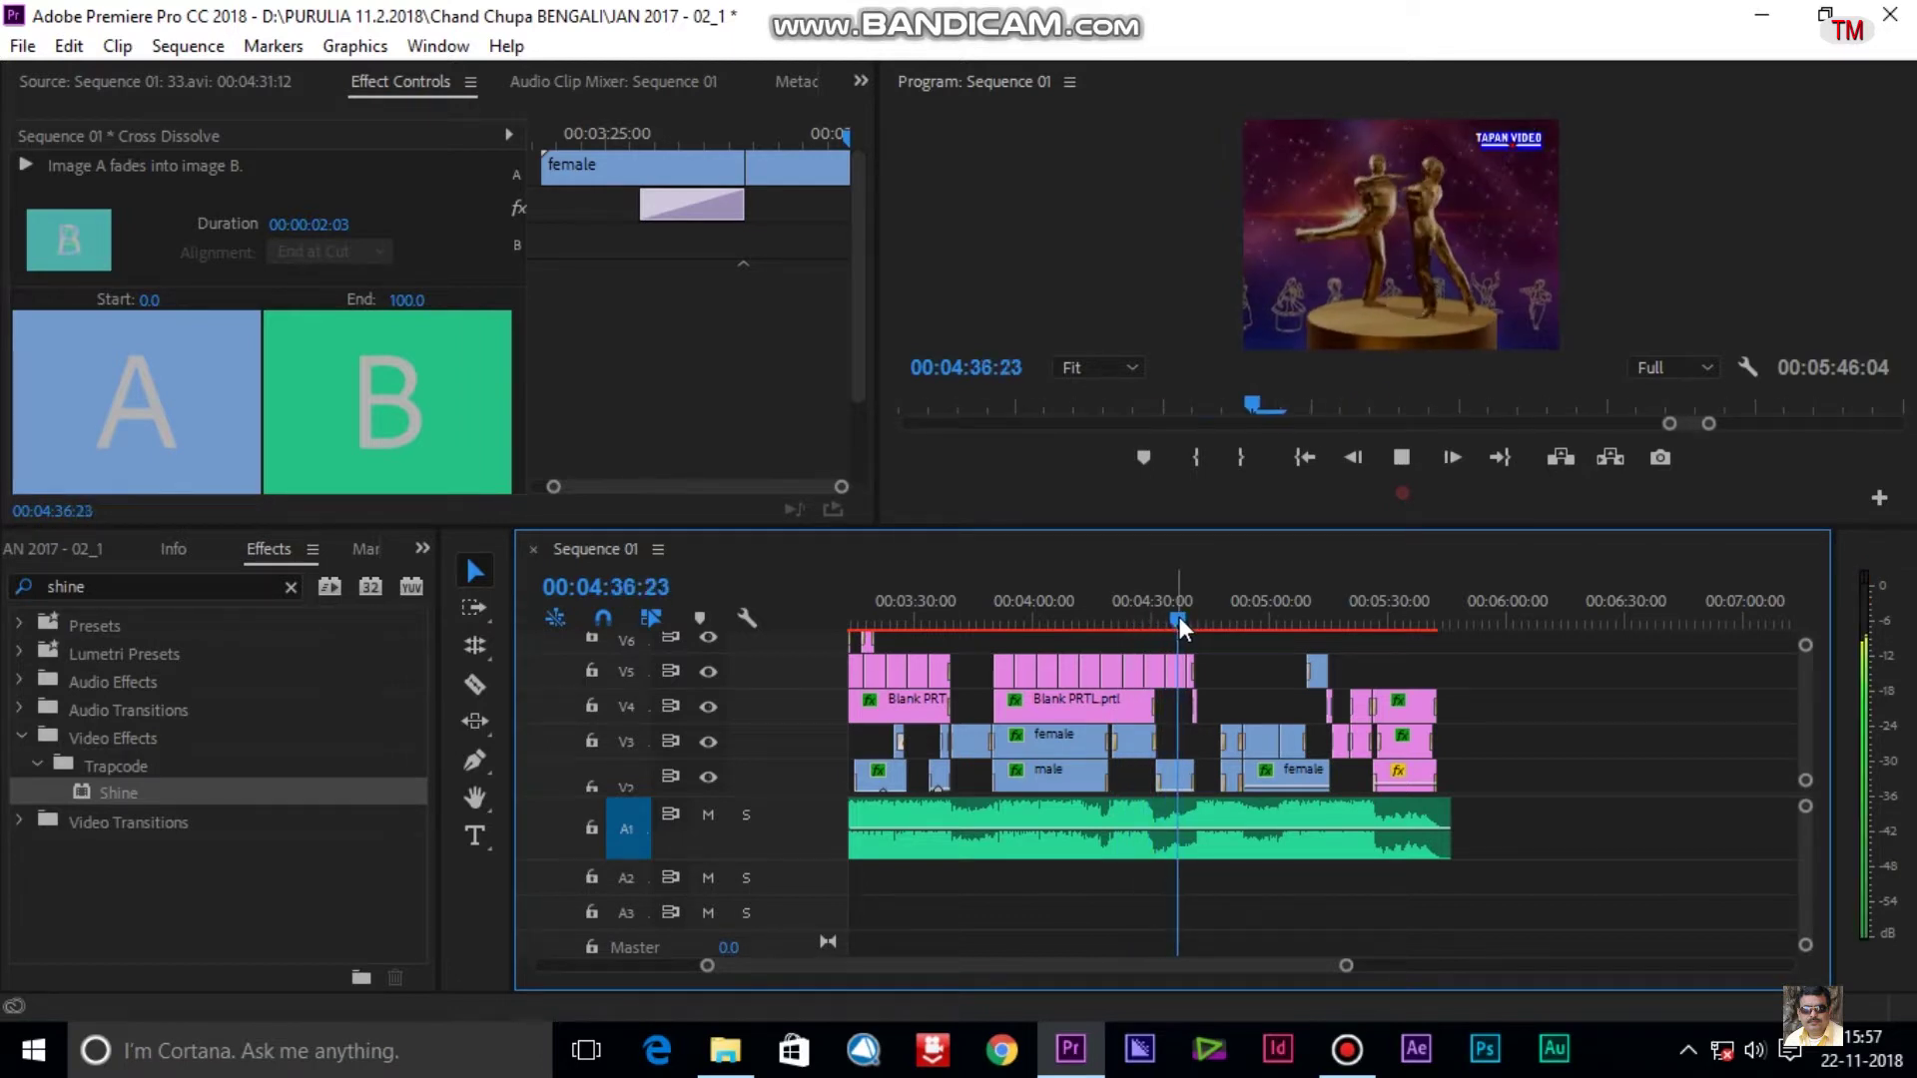
drag(1184, 611, 1216, 633)
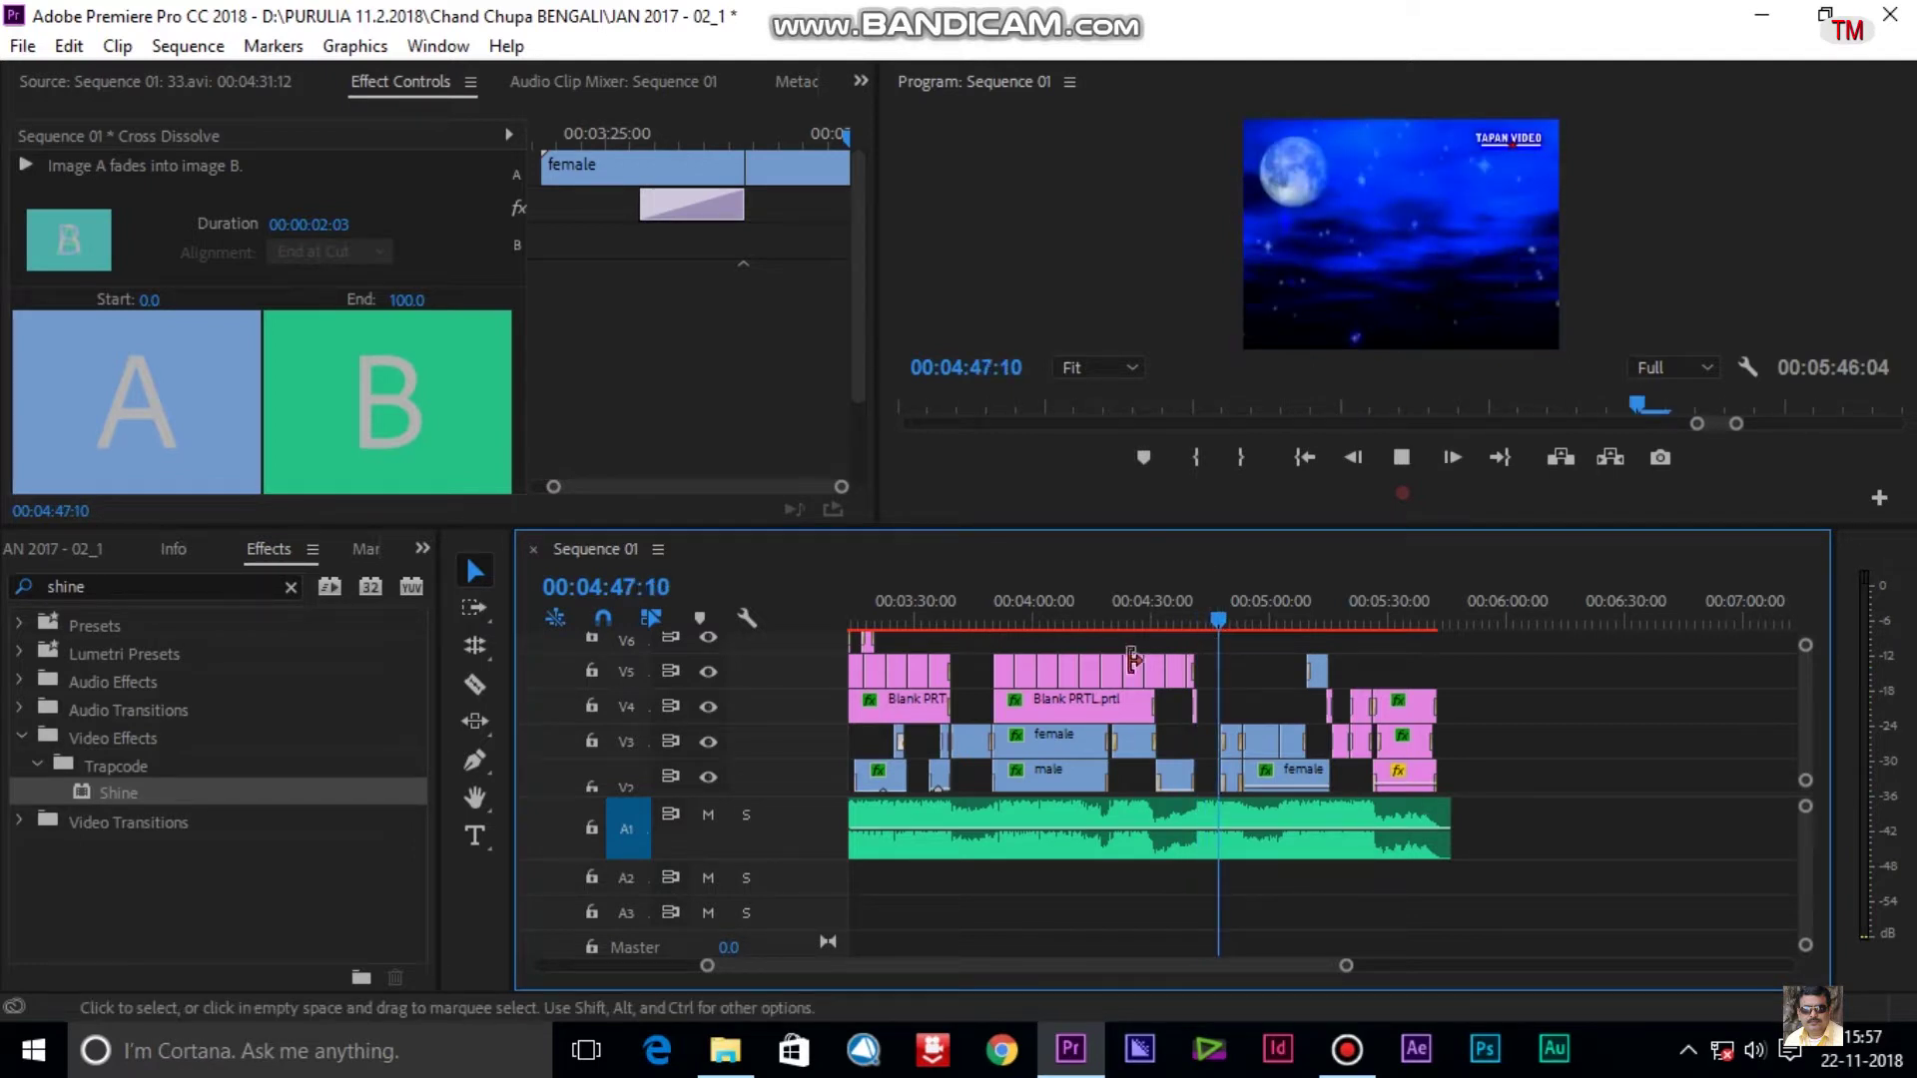
scroll(1129, 661, down, 3)
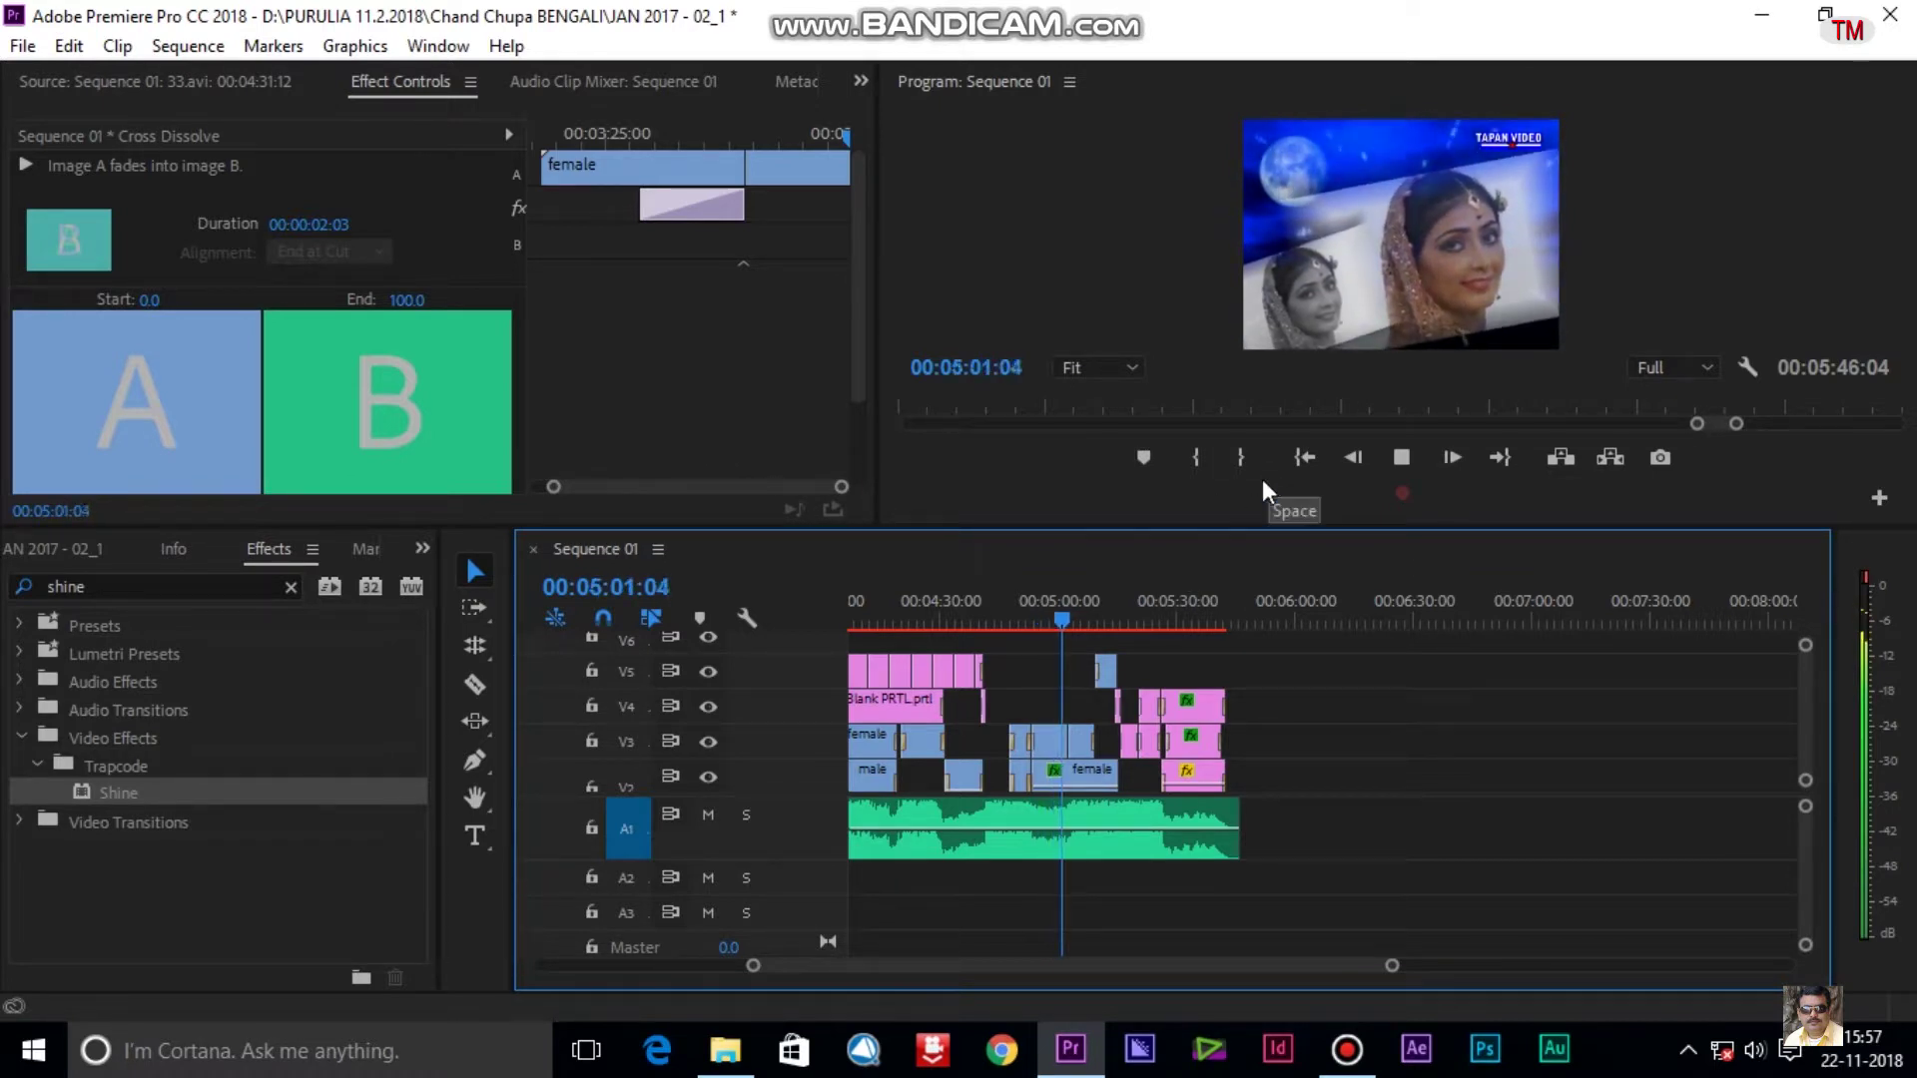
key(space)
Examine the effects on the female clip on V3 at 00:04:57:19, including the Basic 3D Swivel setting.
click(1056, 743)
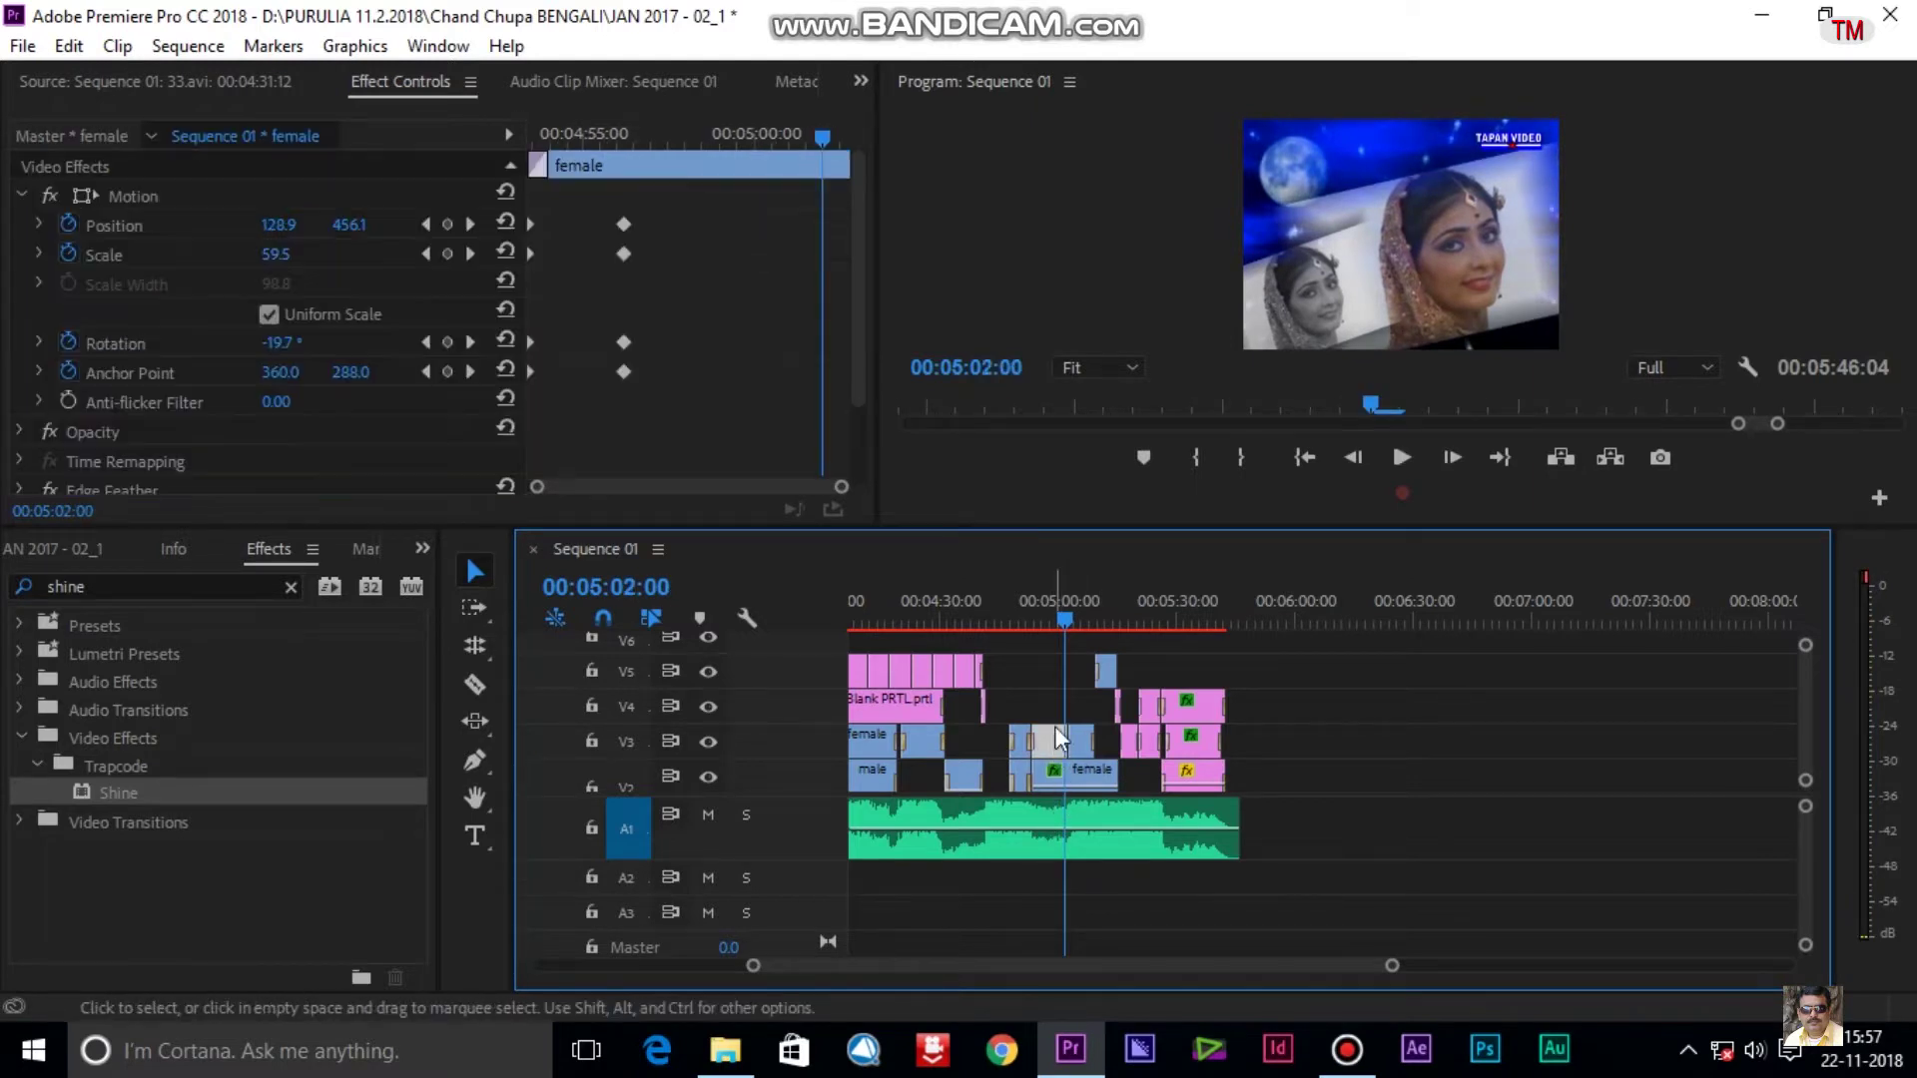
drag(1071, 615, 1049, 619)
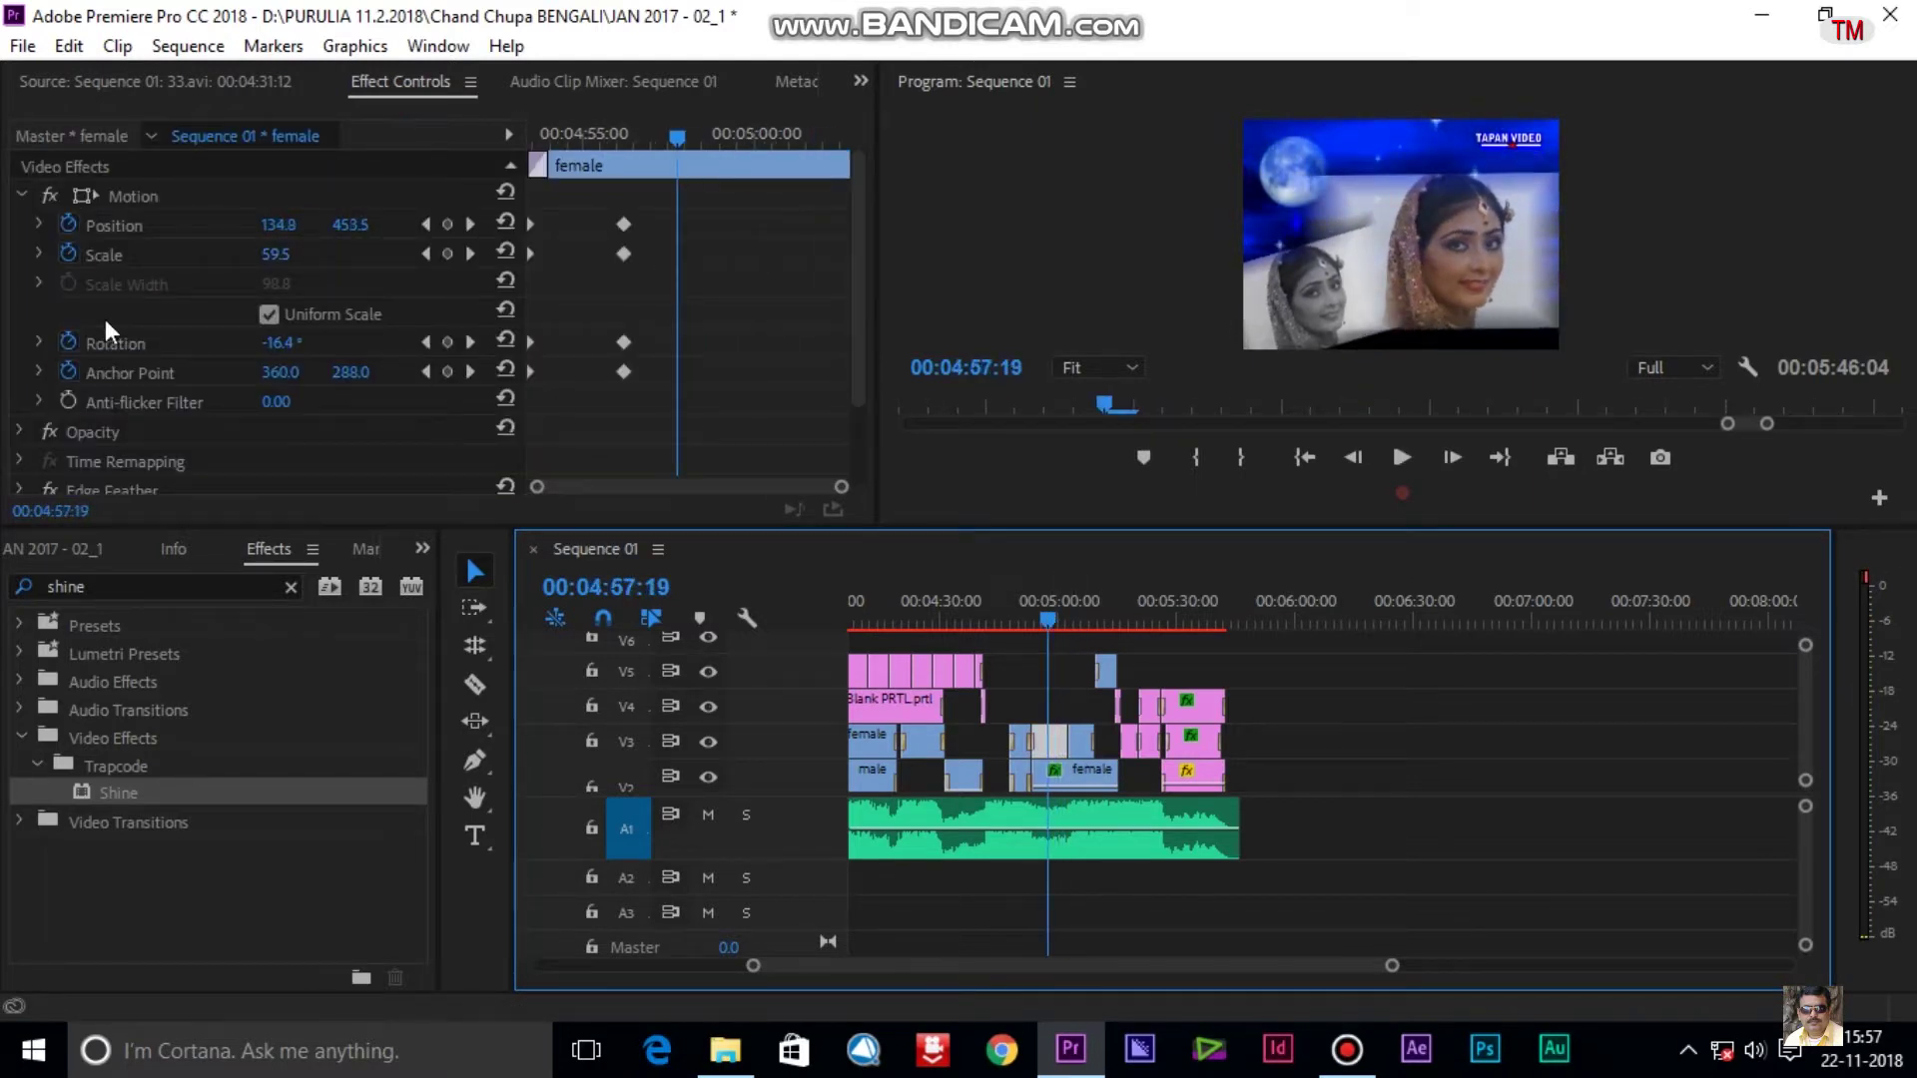
click(22, 196)
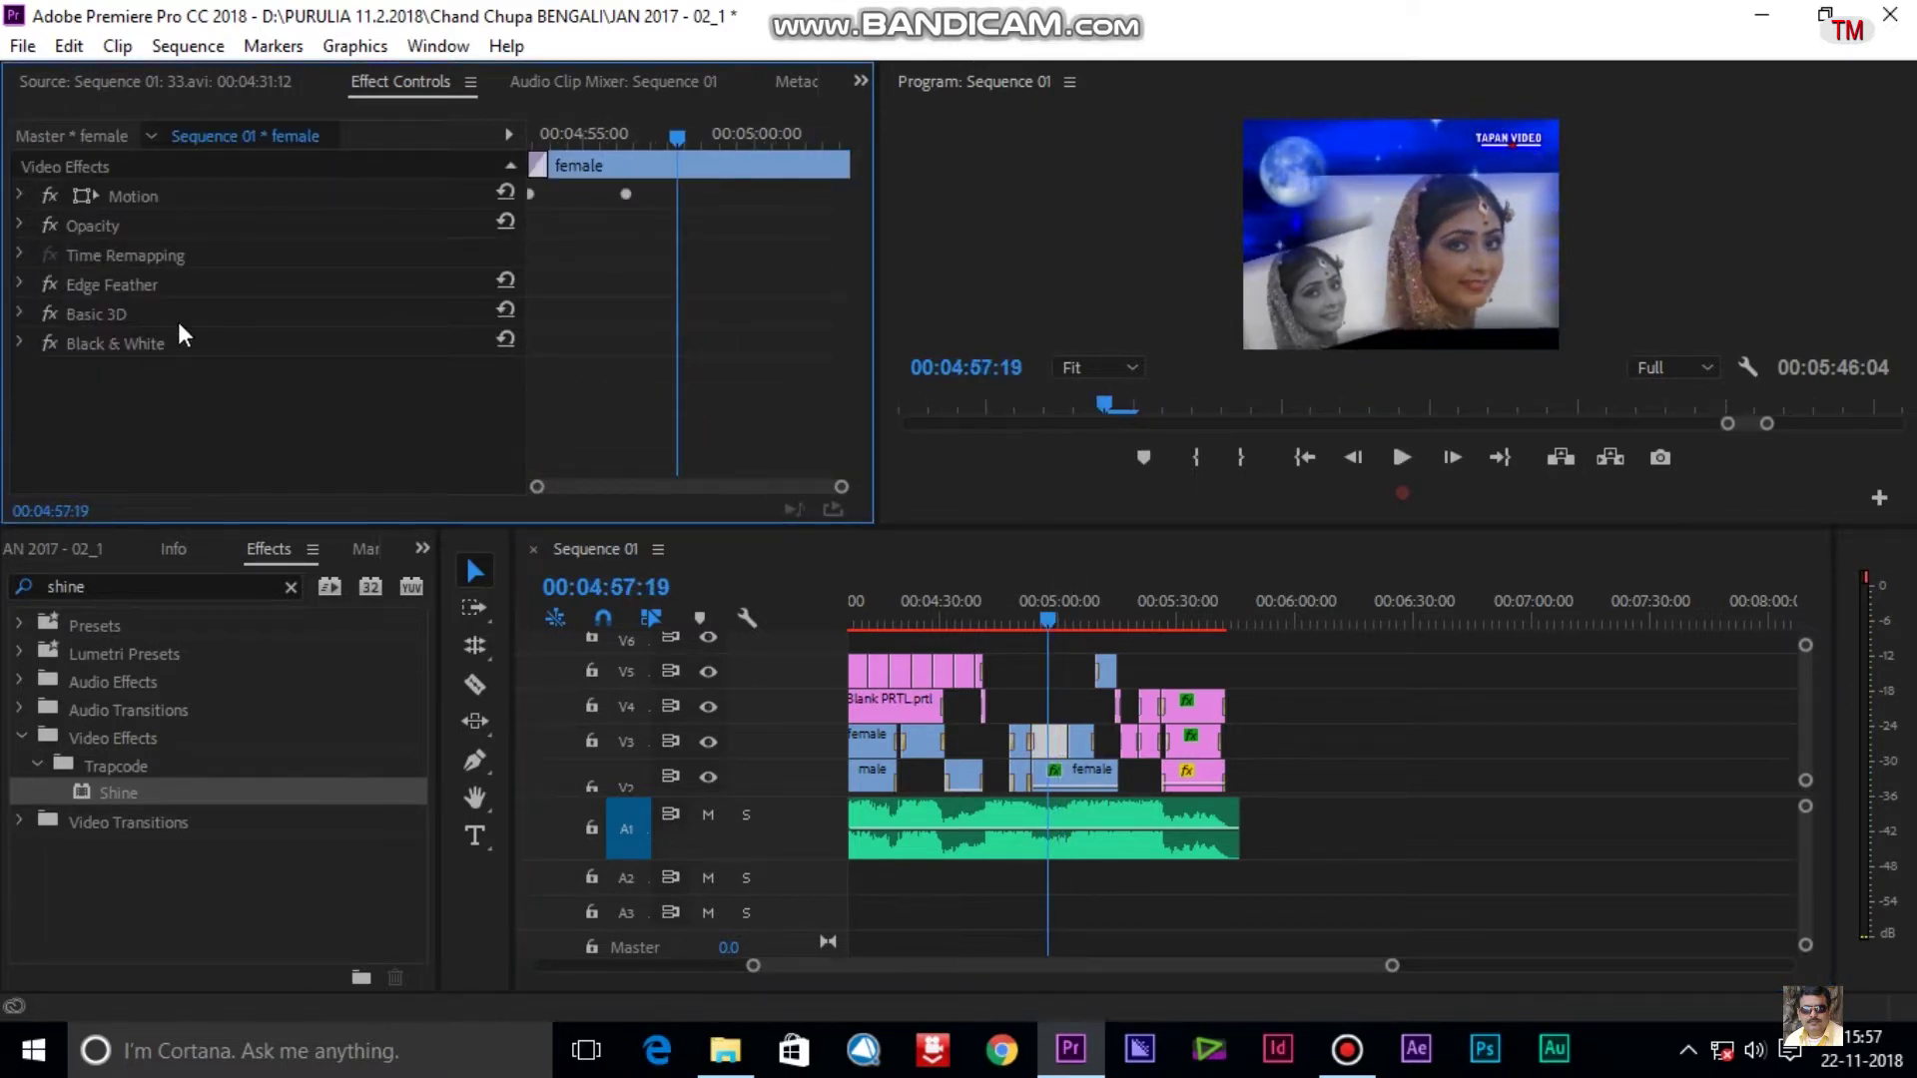
click(20, 315)
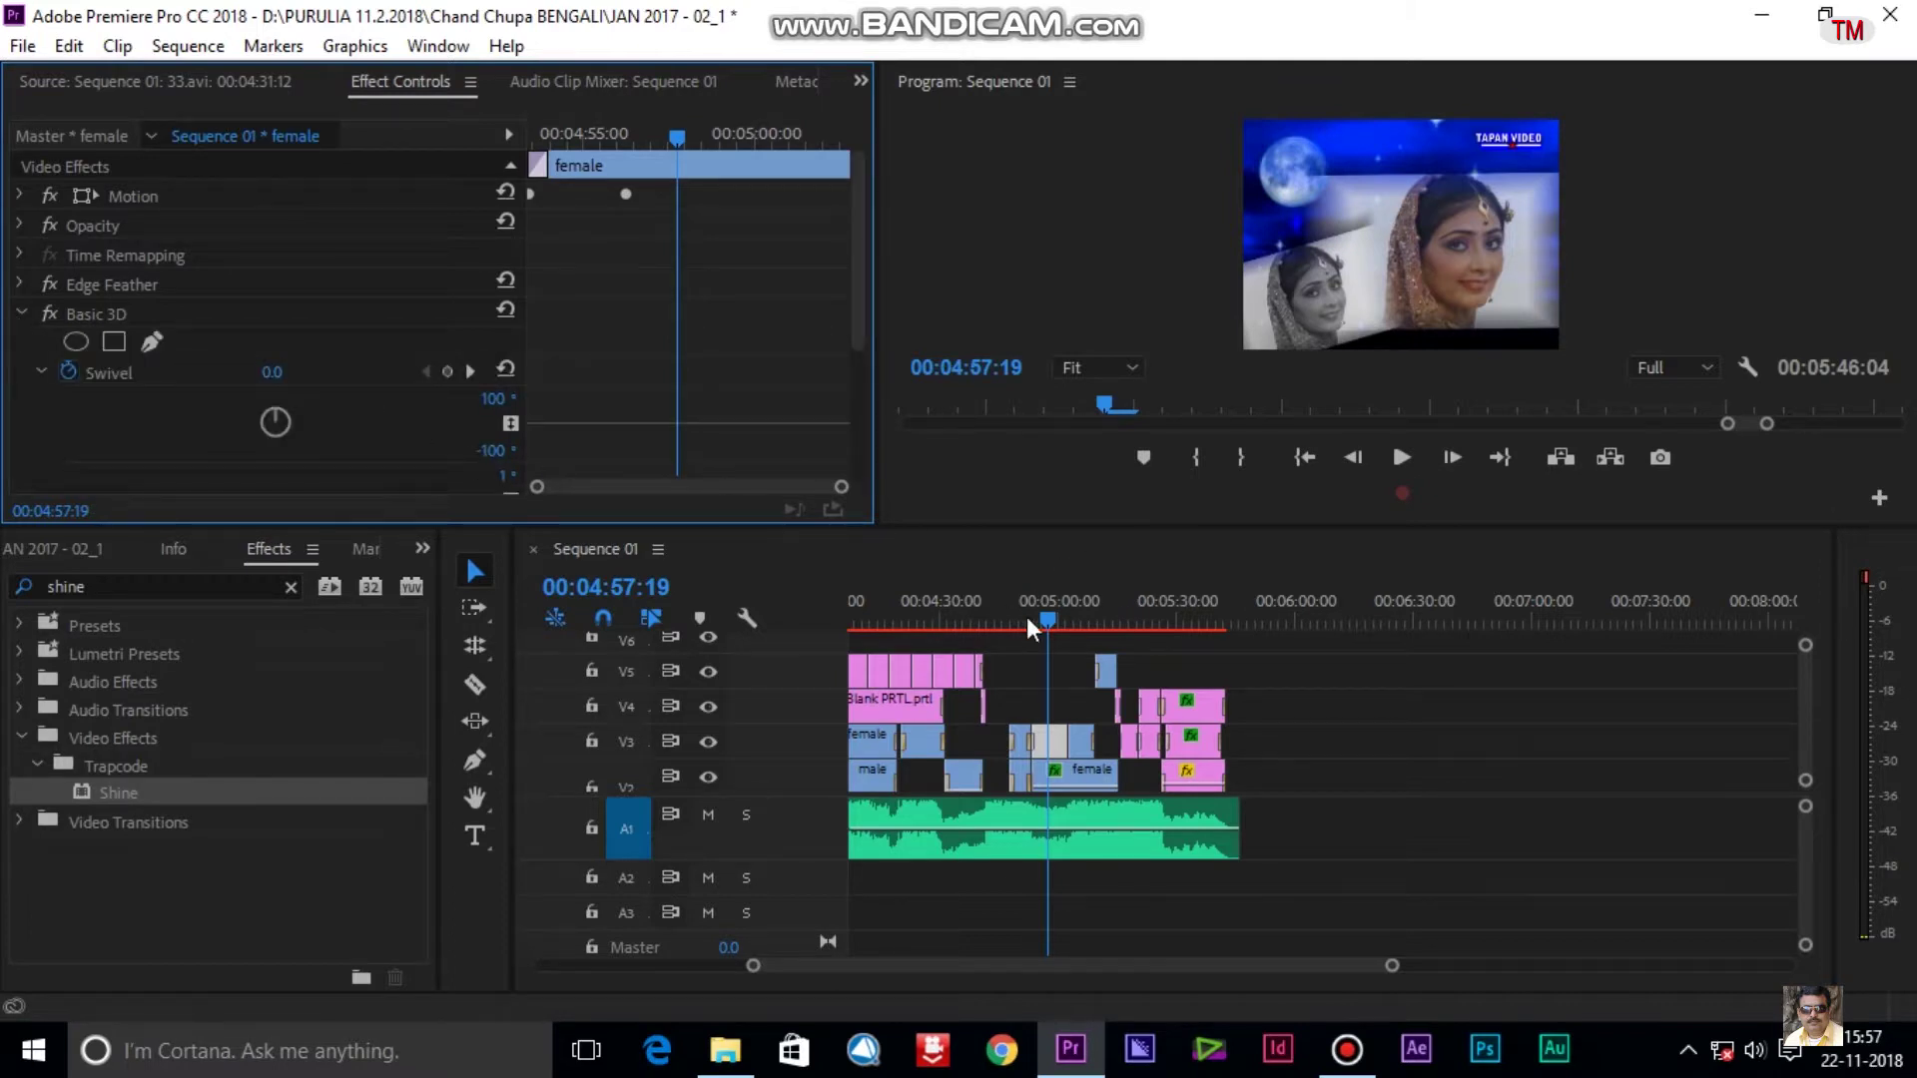
Replay the entrance of the colour and black-and-white female photos, stopping at 00:04:57:10.
drag(1080, 621, 1045, 629)
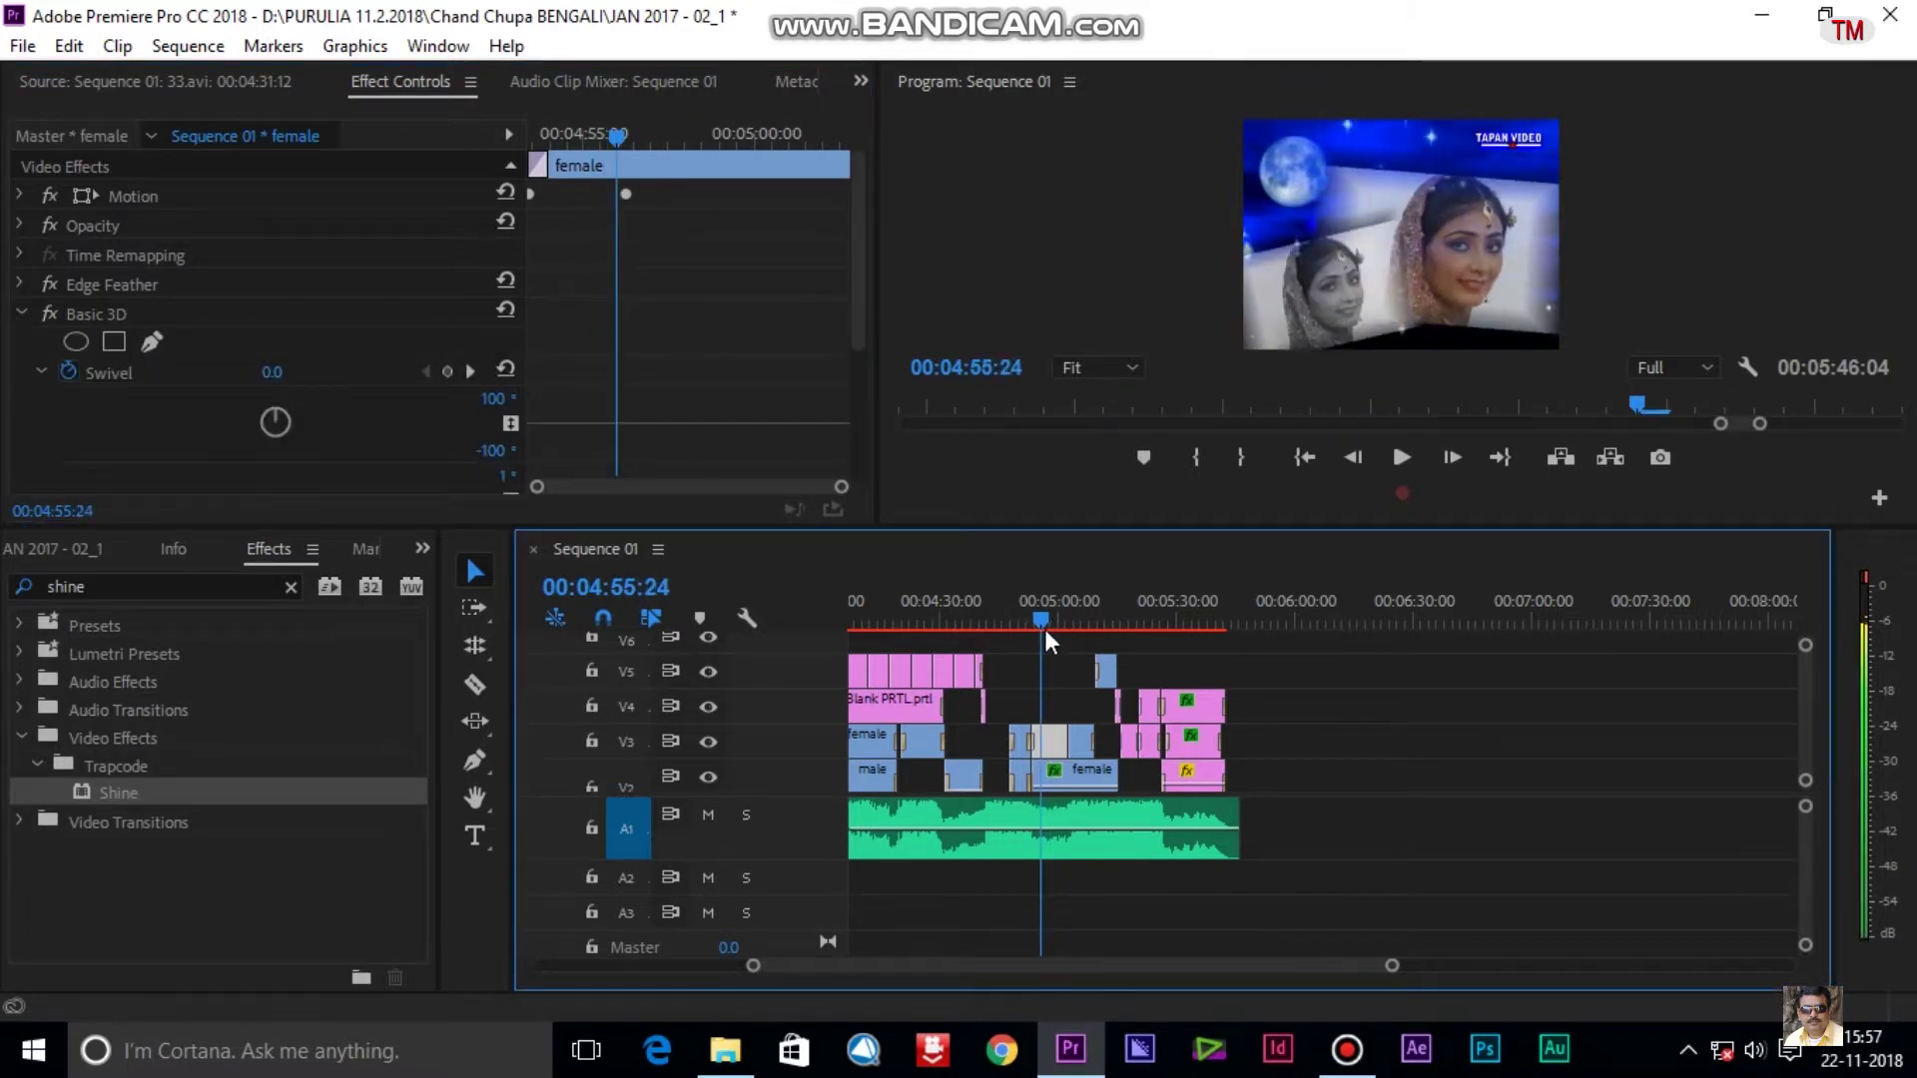
click(1017, 613)
key(space)
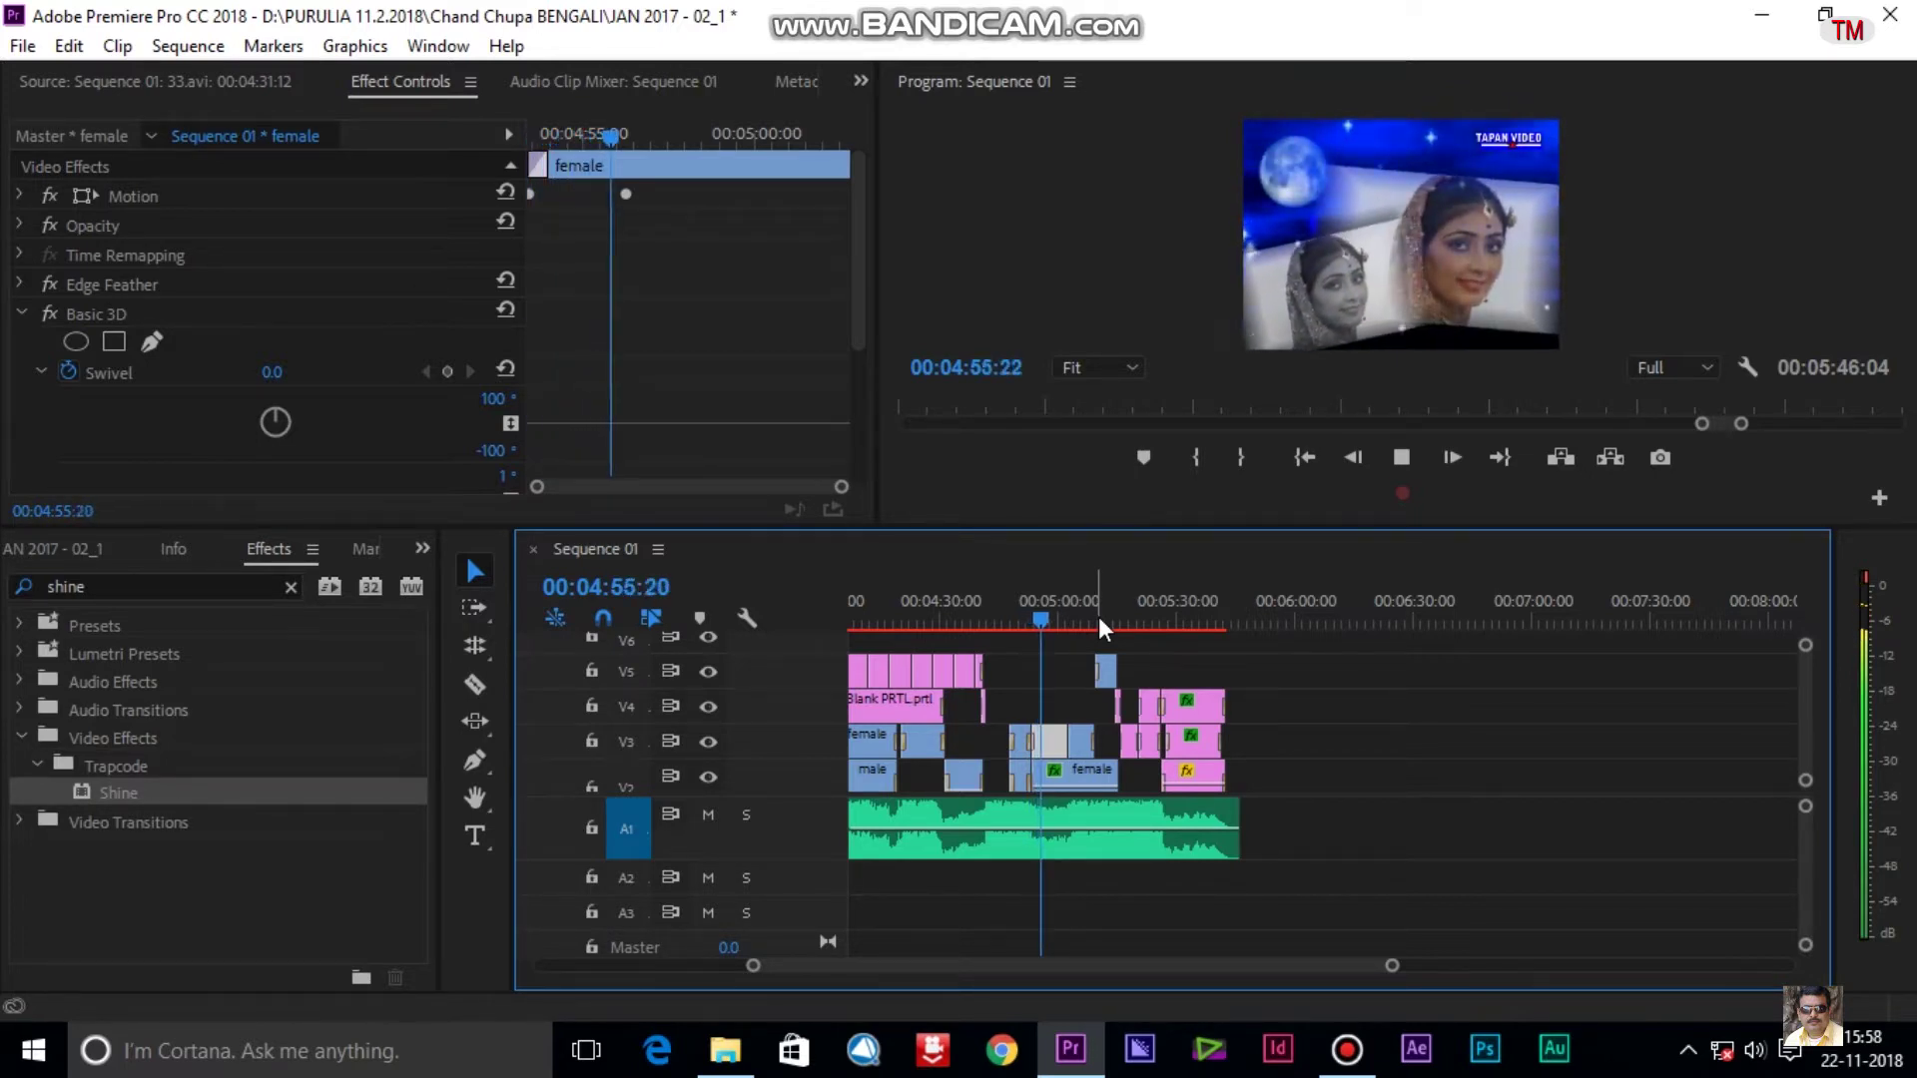
key(space)
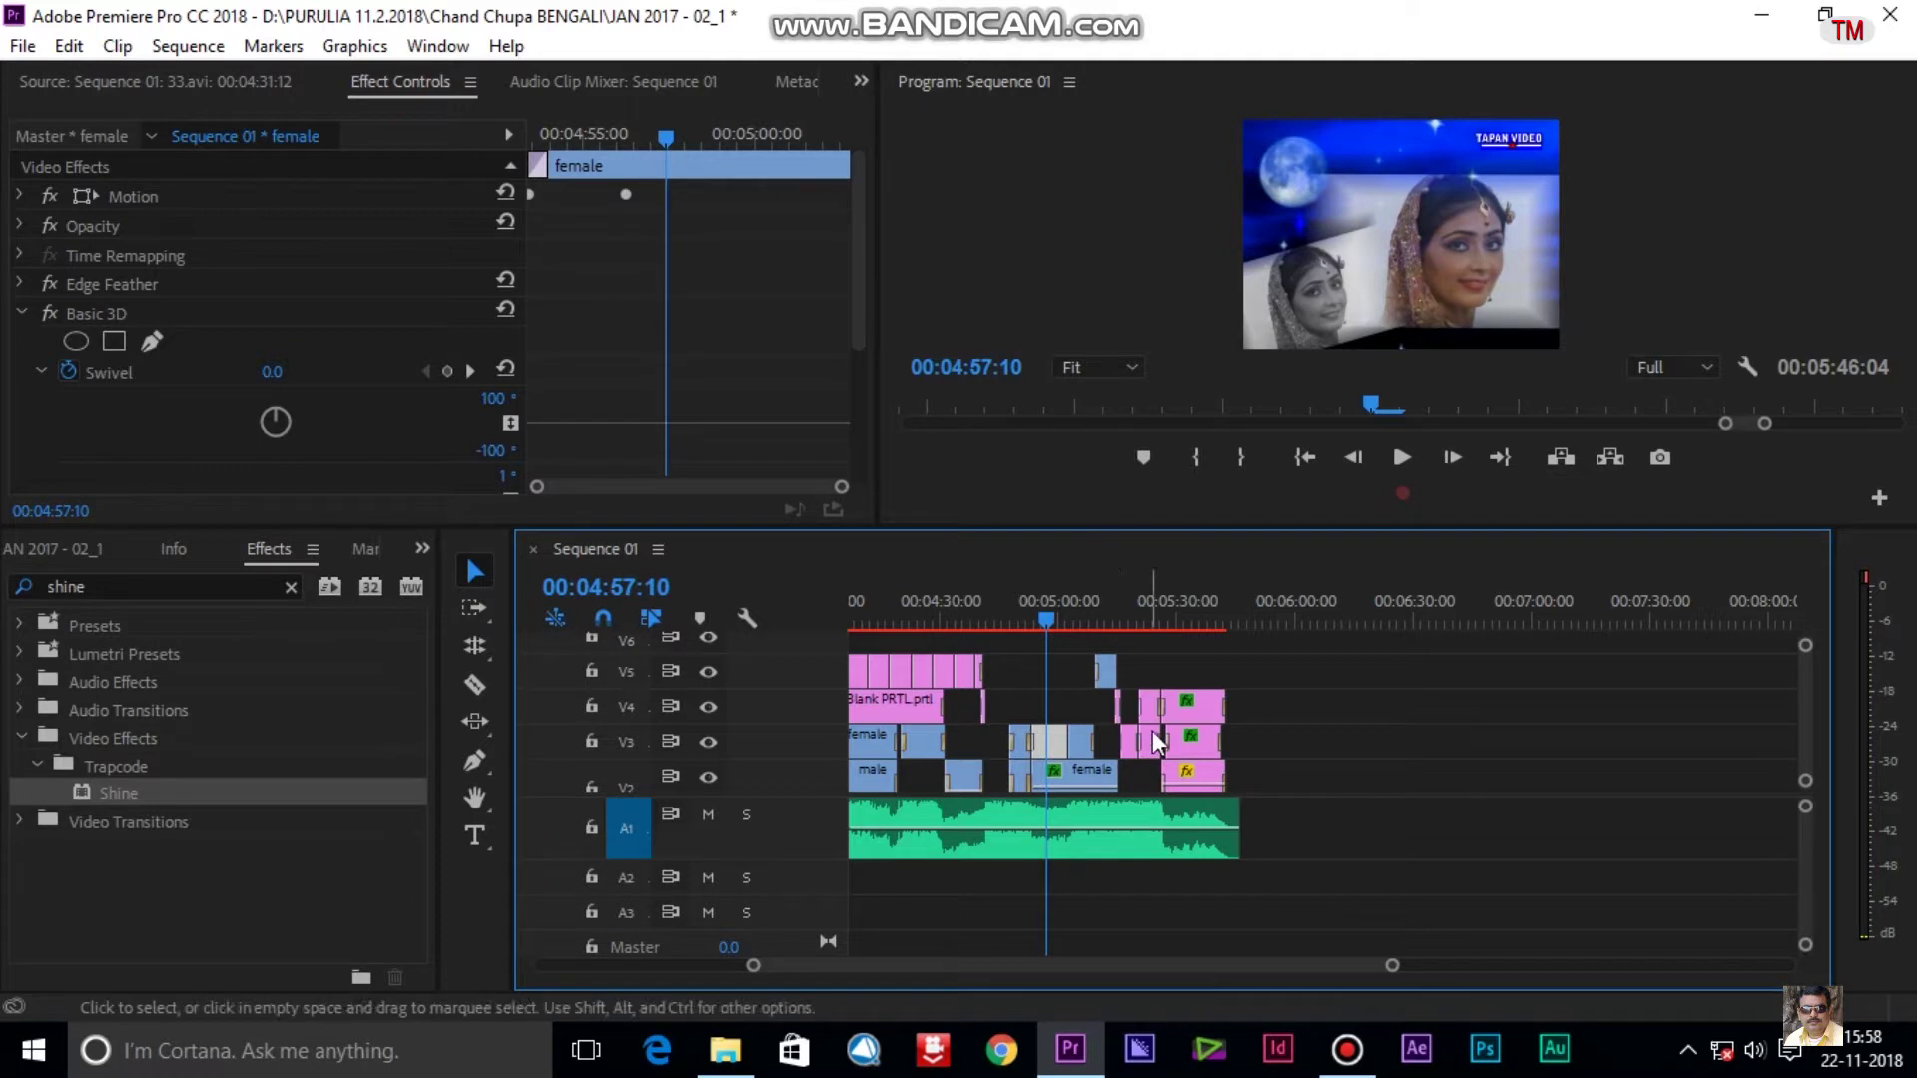
Compare the effects of the female clips on V2 and V3, and play the photo pair up to 00:05:04:13.
click(1053, 775)
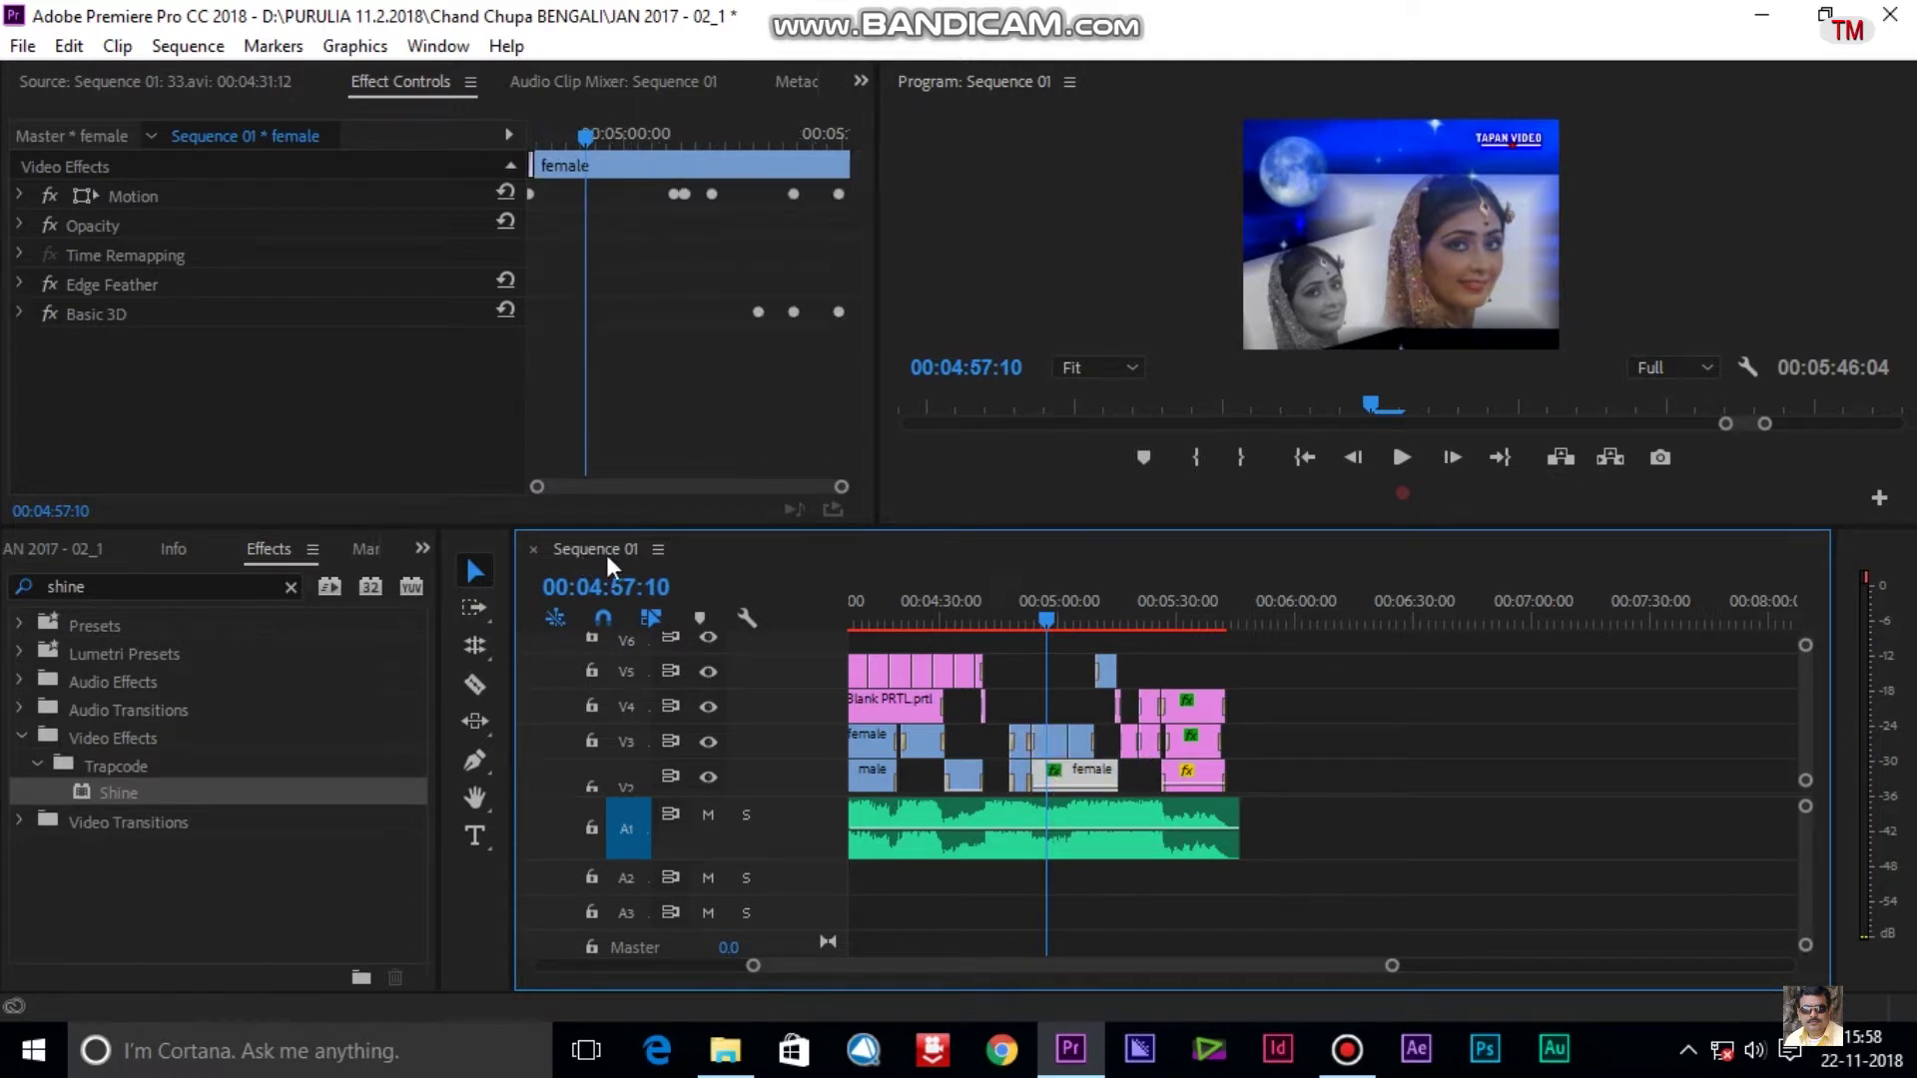
click(1052, 740)
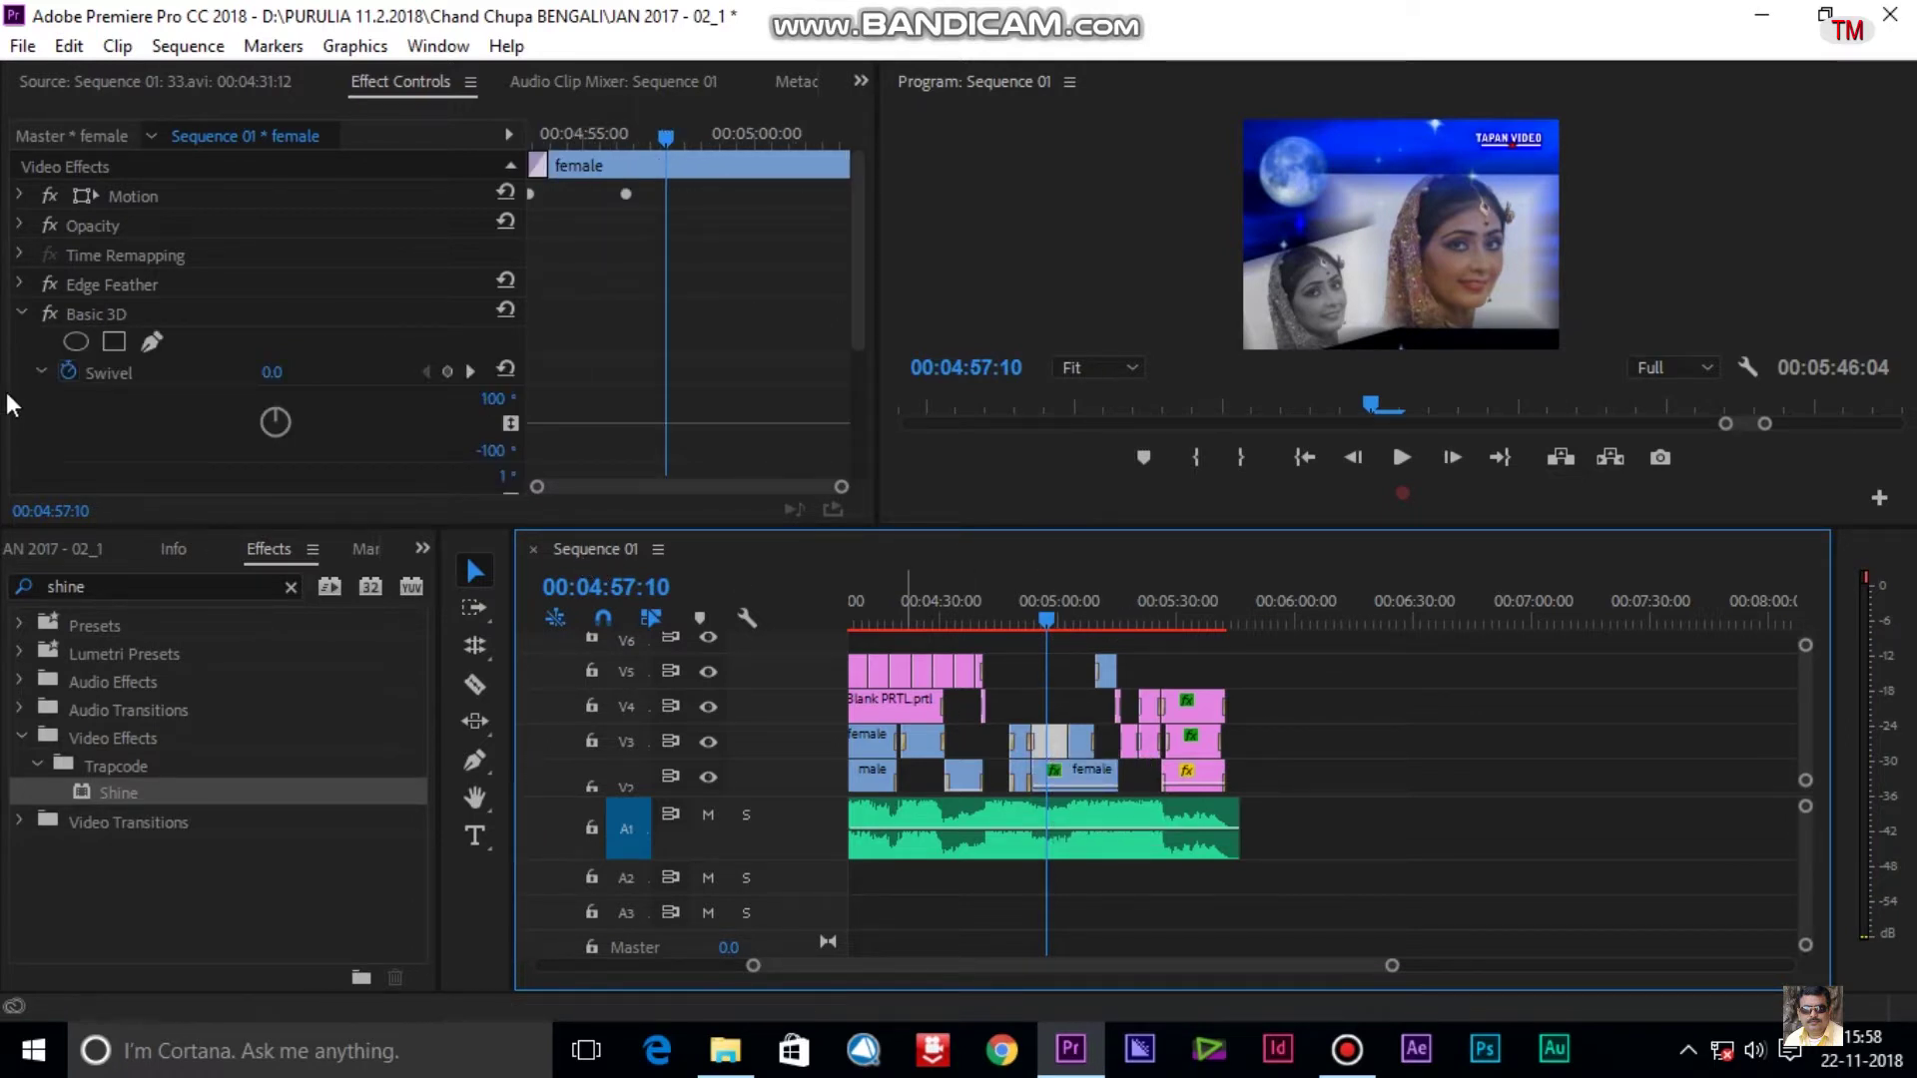
click(20, 315)
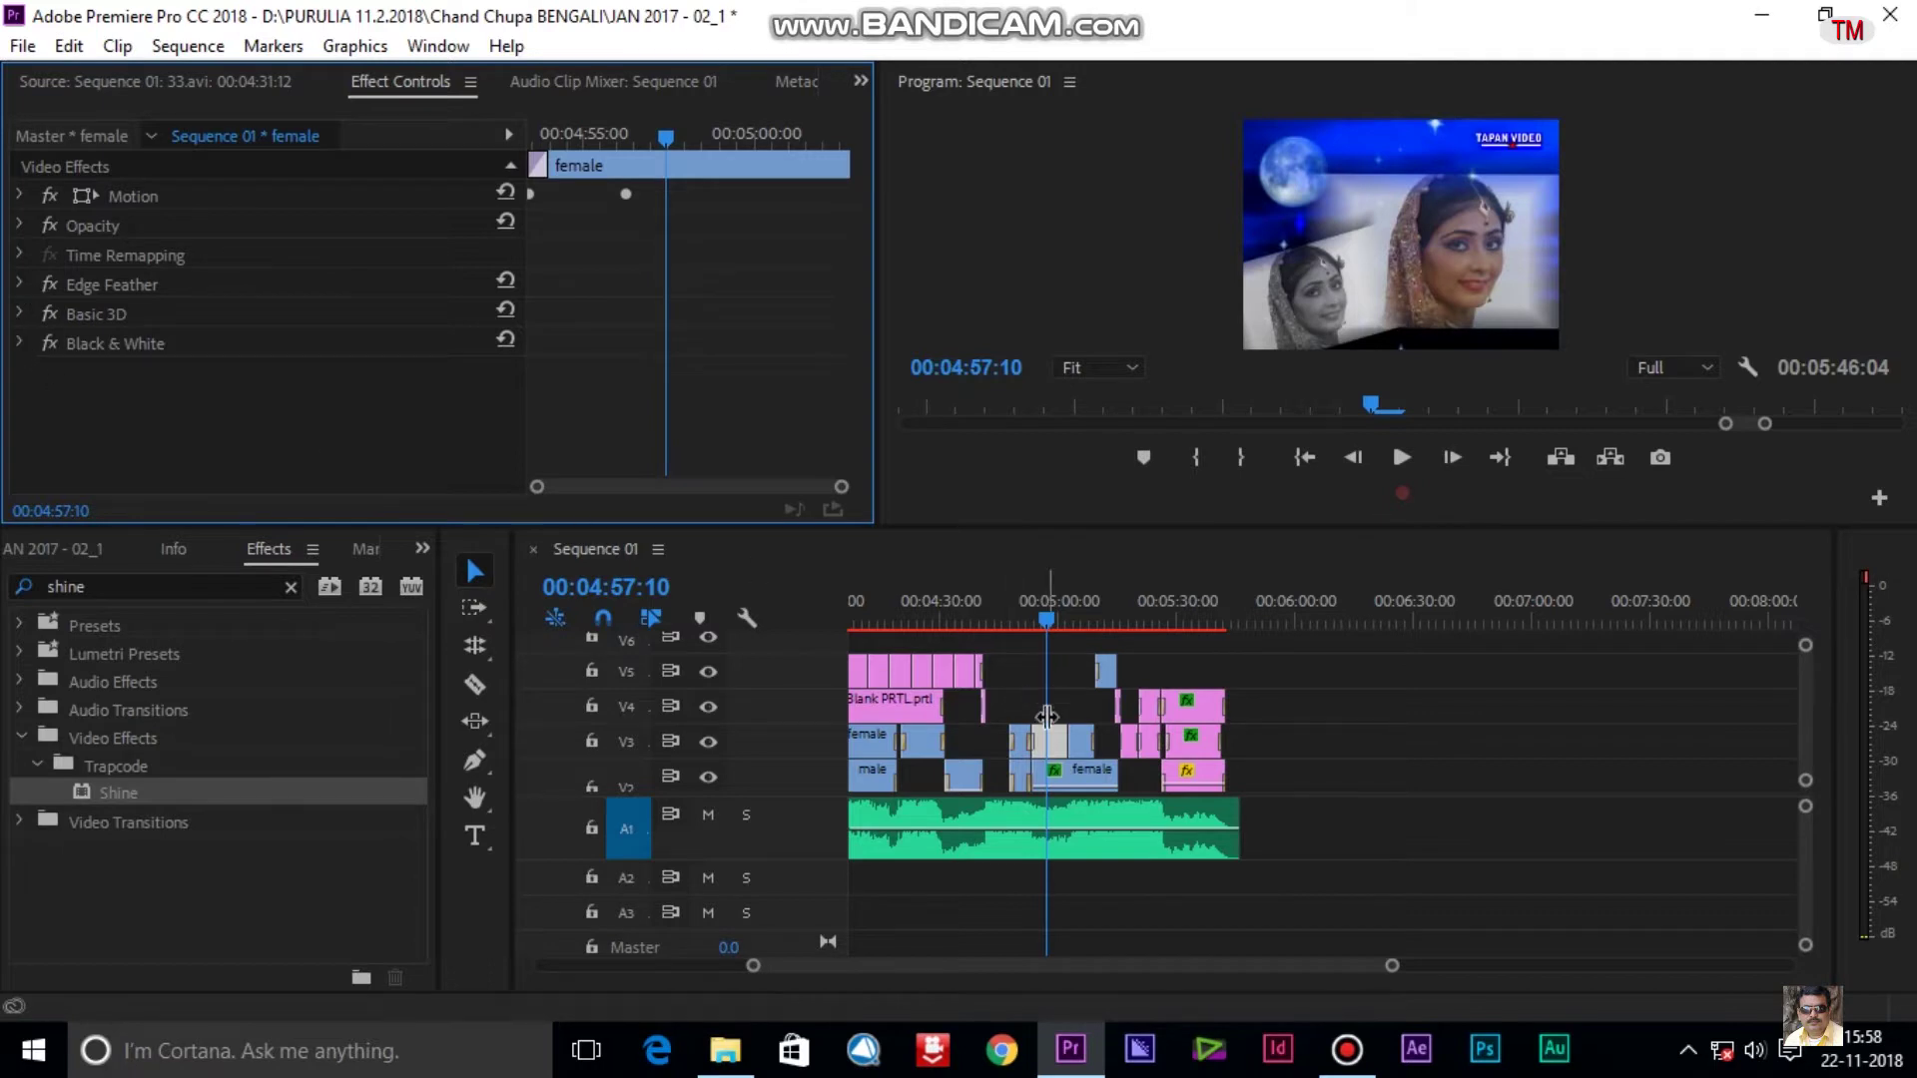
key(space)
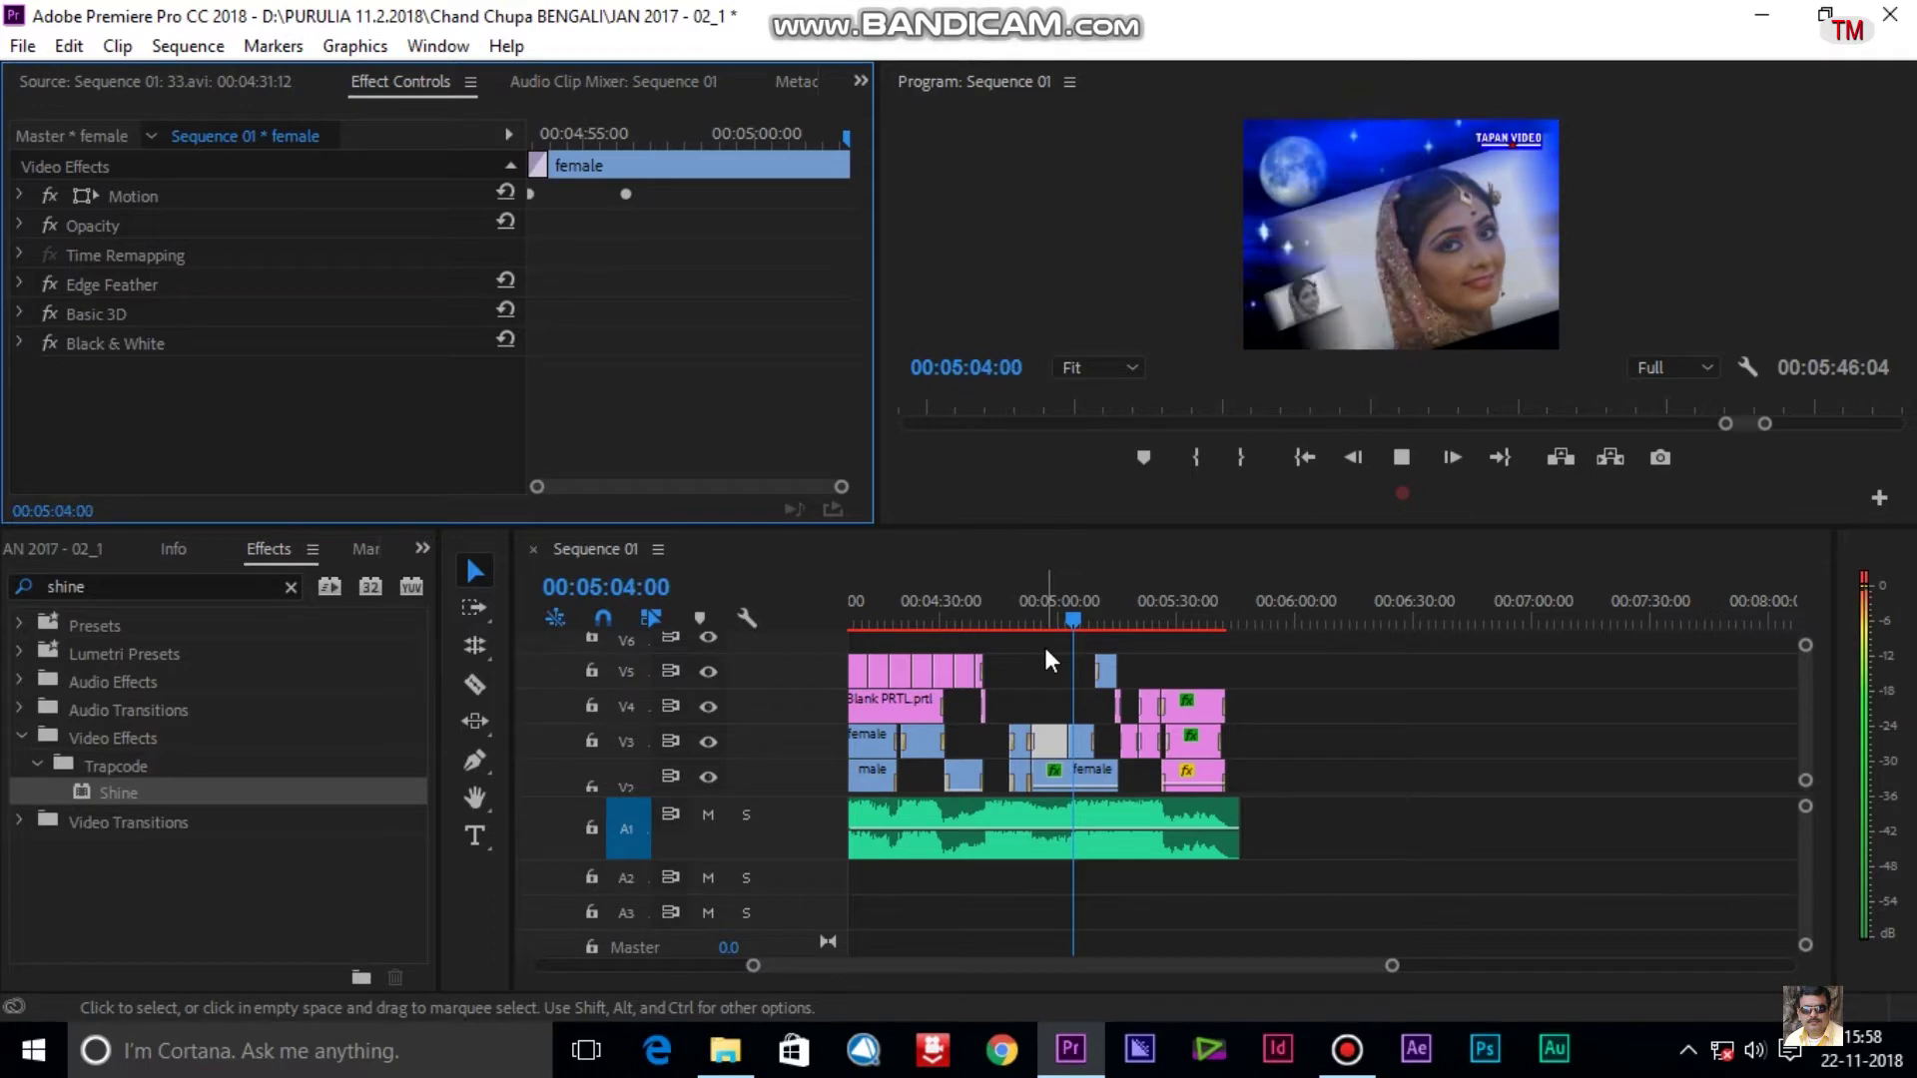
key(space)
Step through the first three Scale keyframes of the second female clip on V3, from 00:05:02:24 to 00:05:04:00.
click(1277, 725)
key(equal)
key(equal)
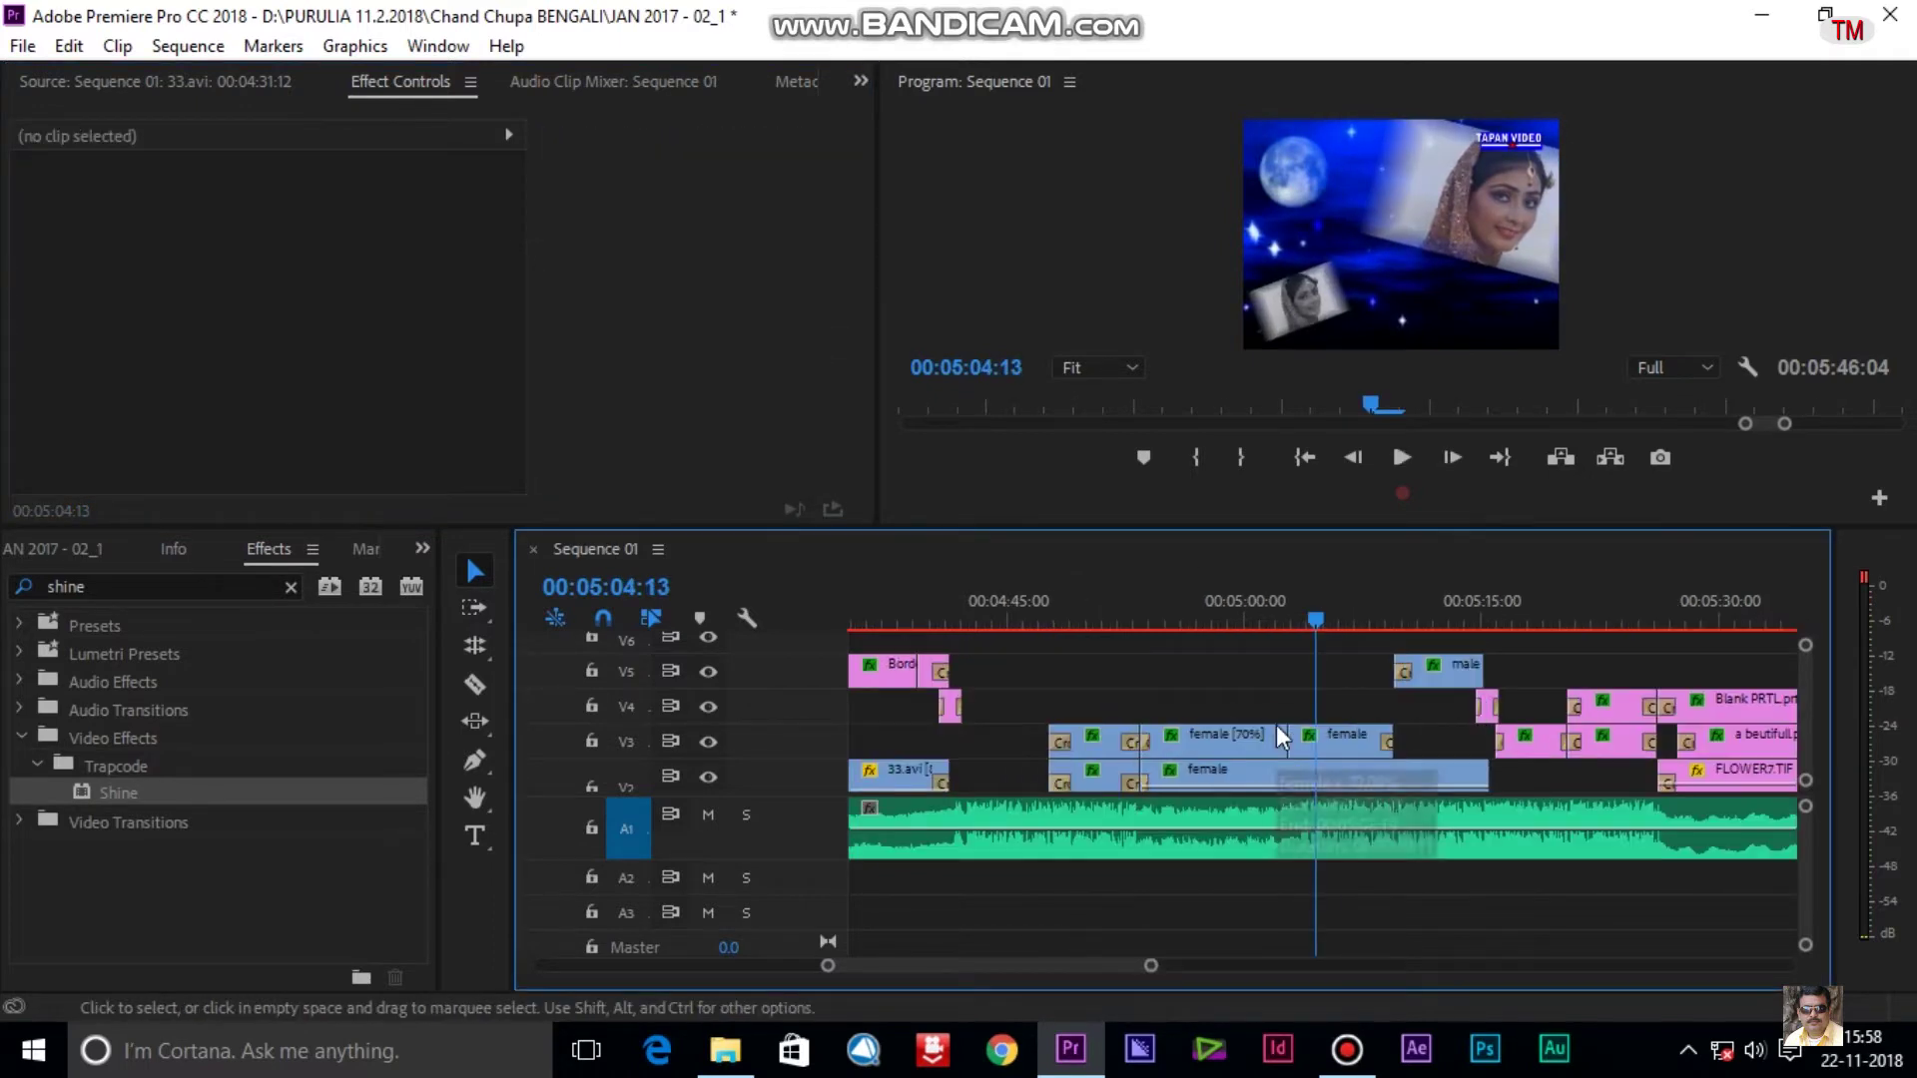
drag(1316, 604, 1285, 639)
click(1338, 739)
click(1288, 621)
click(534, 134)
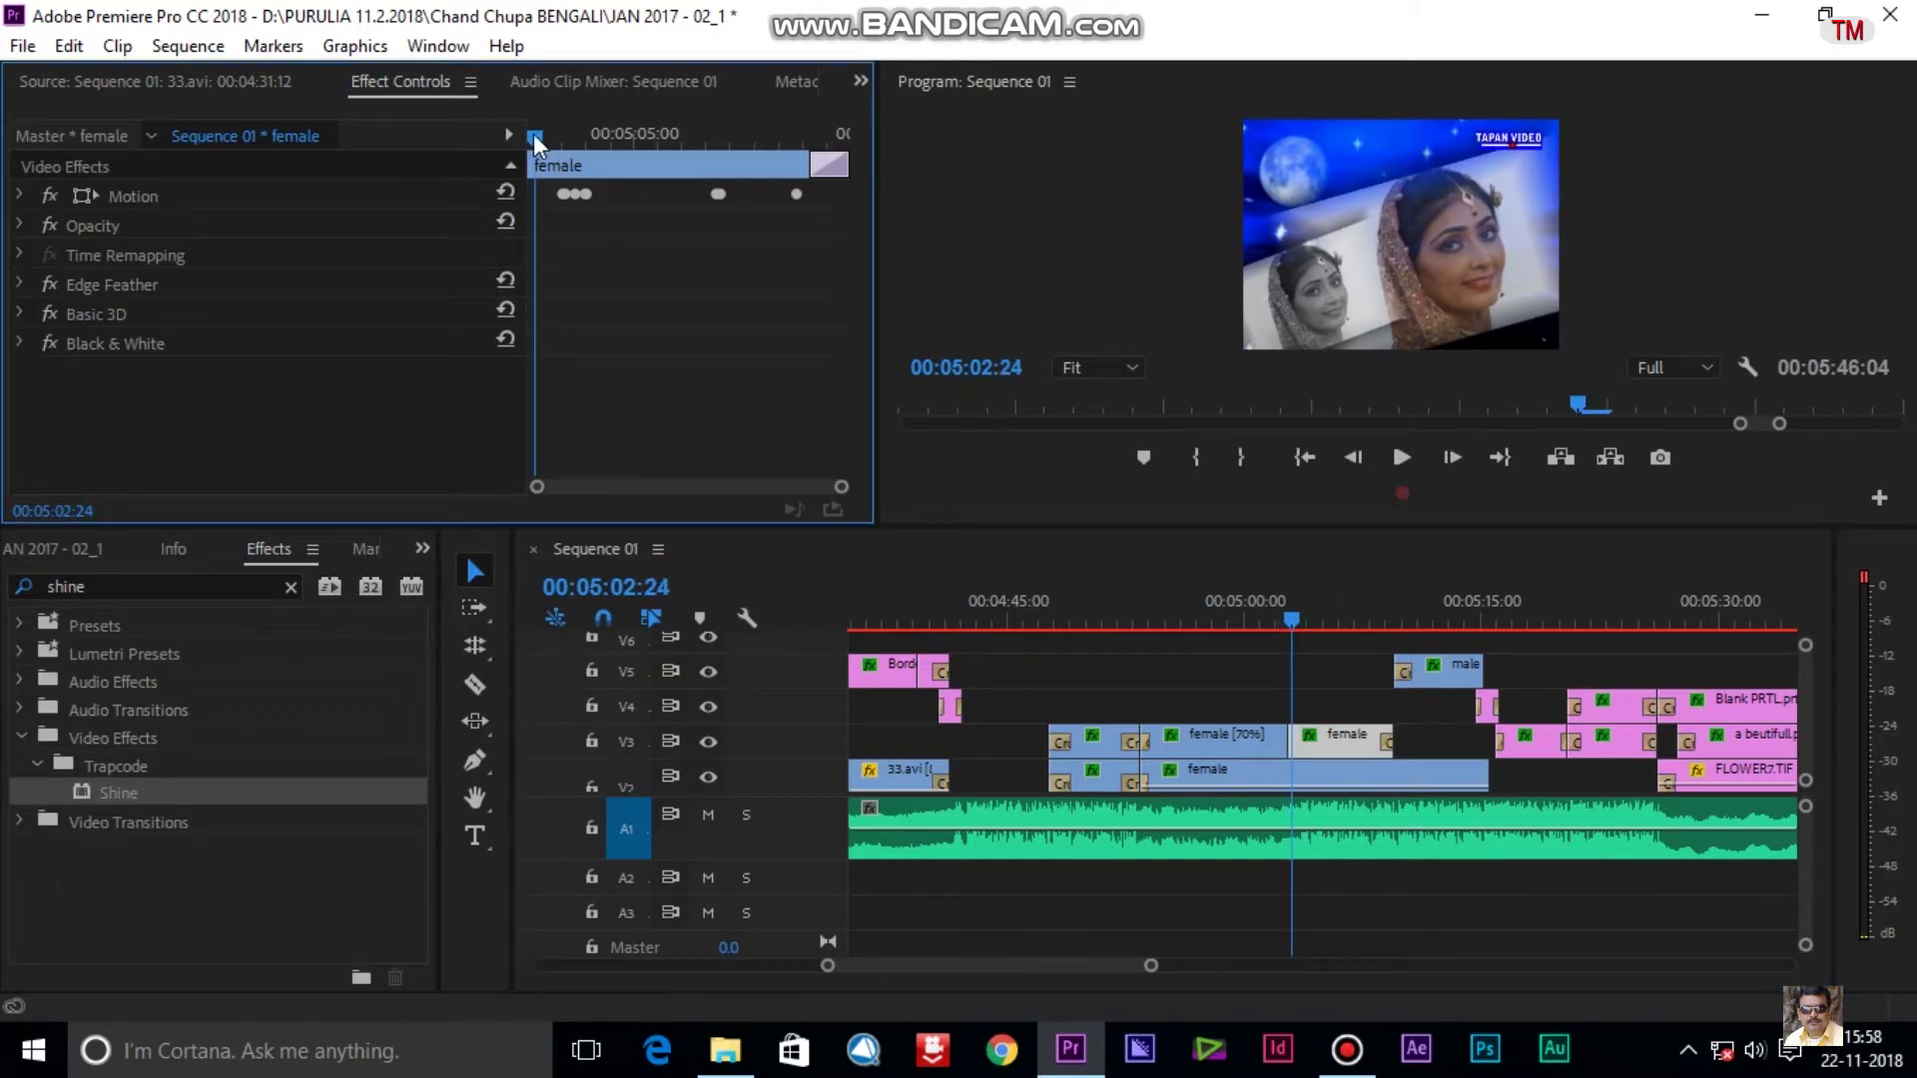
click(21, 196)
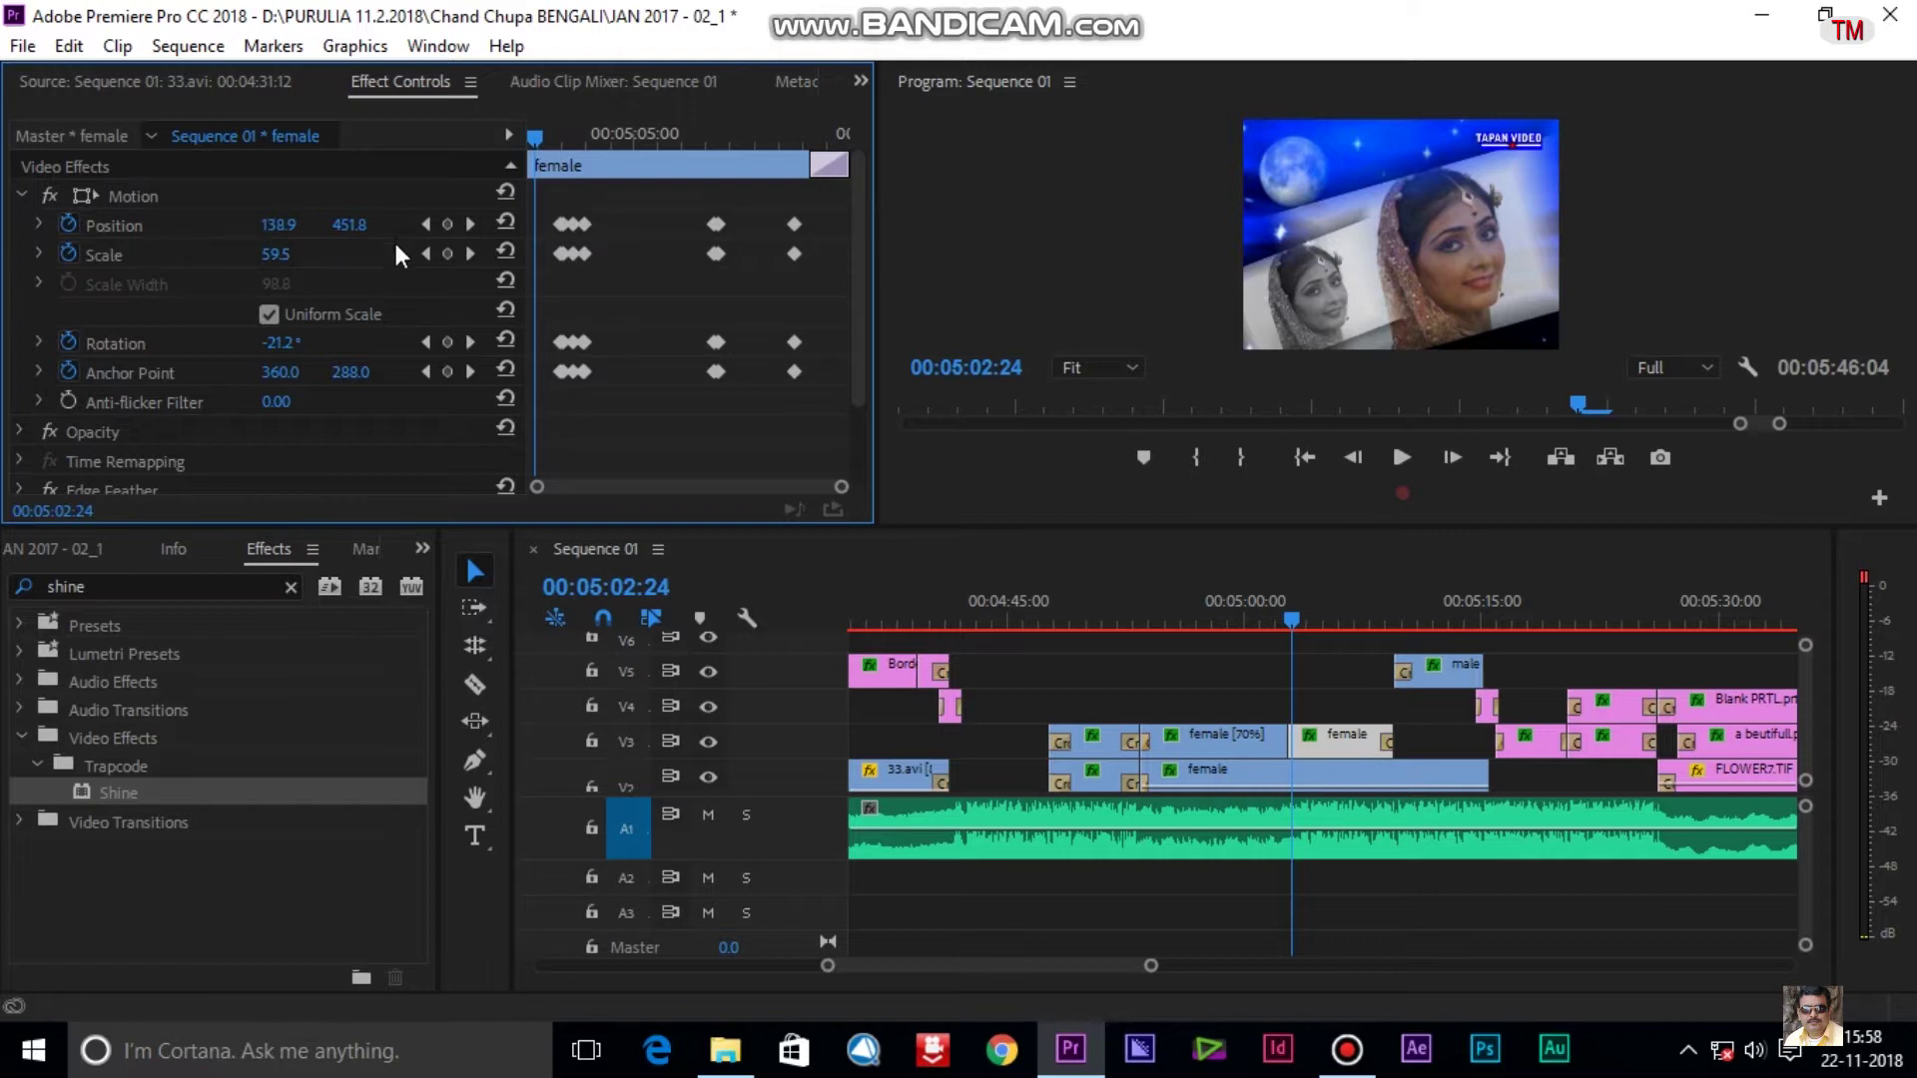
click(475, 253)
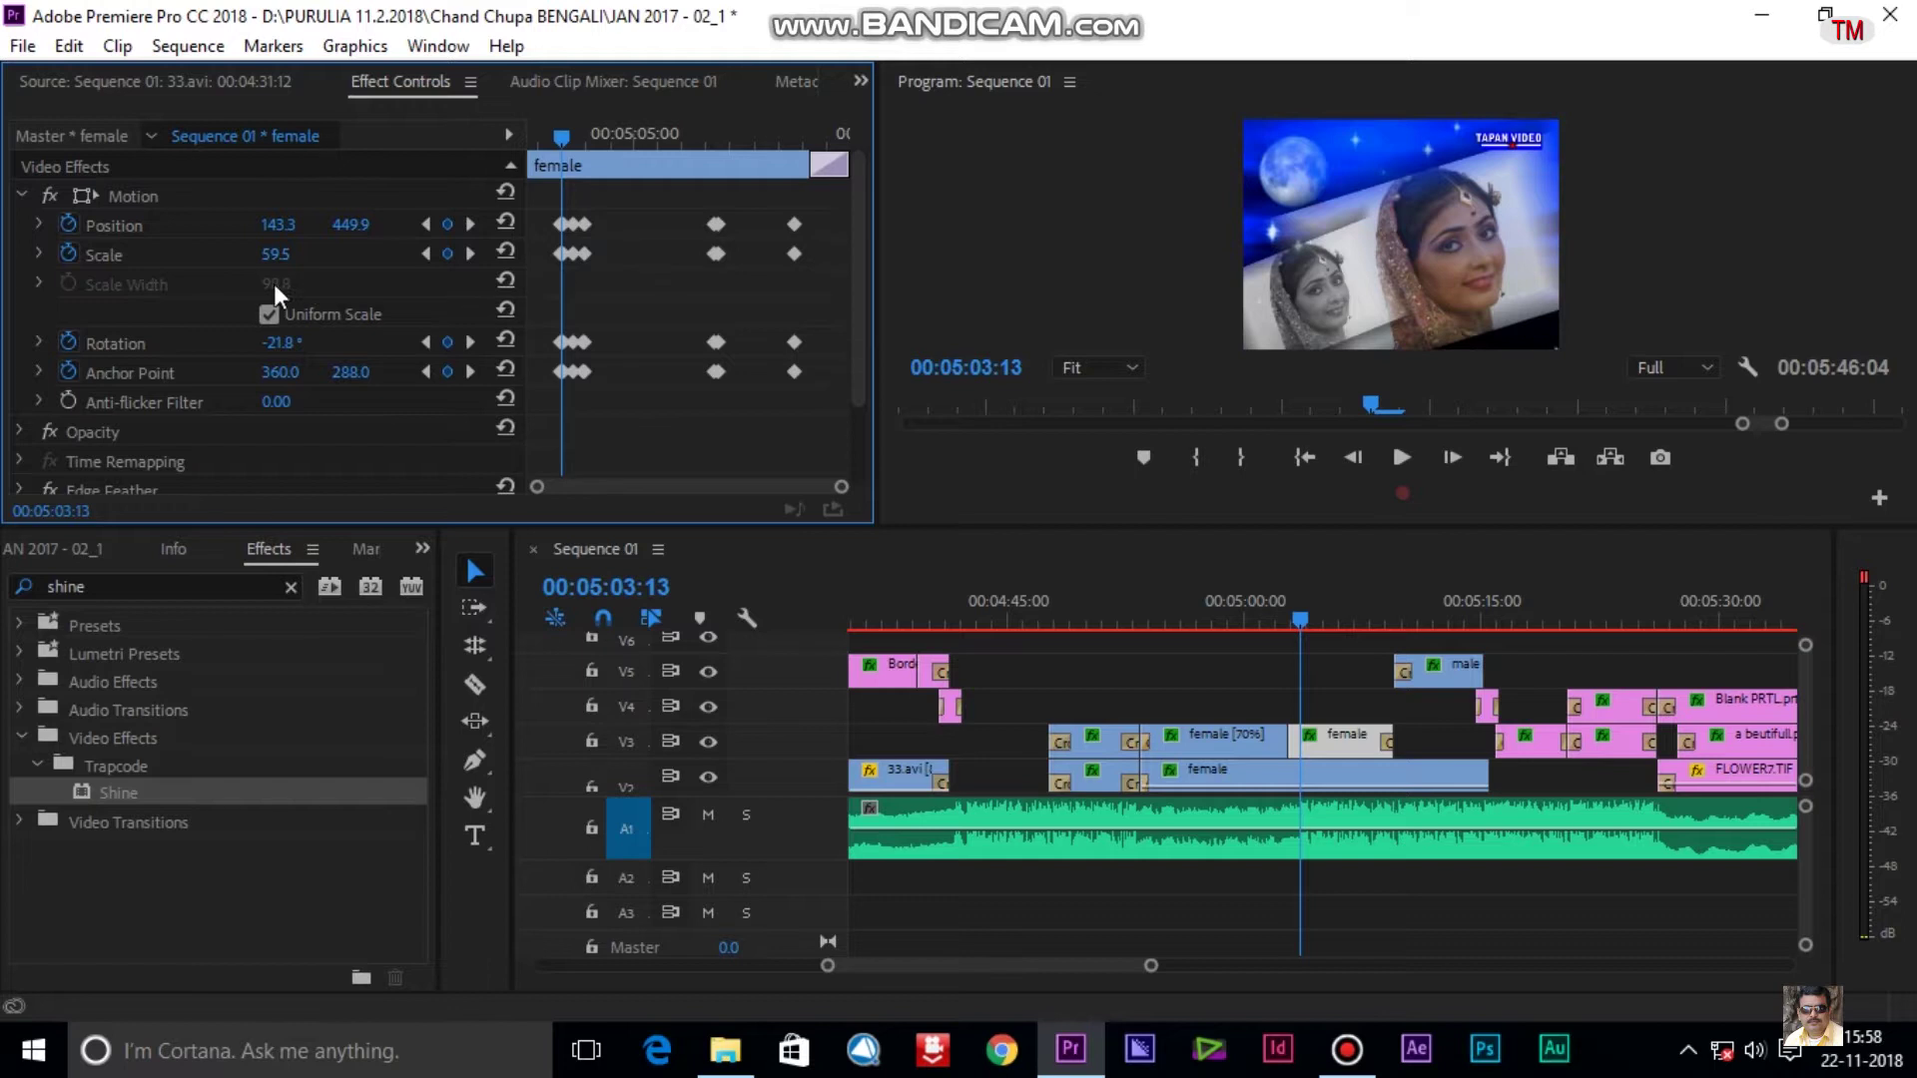
key(Right)
click(465, 252)
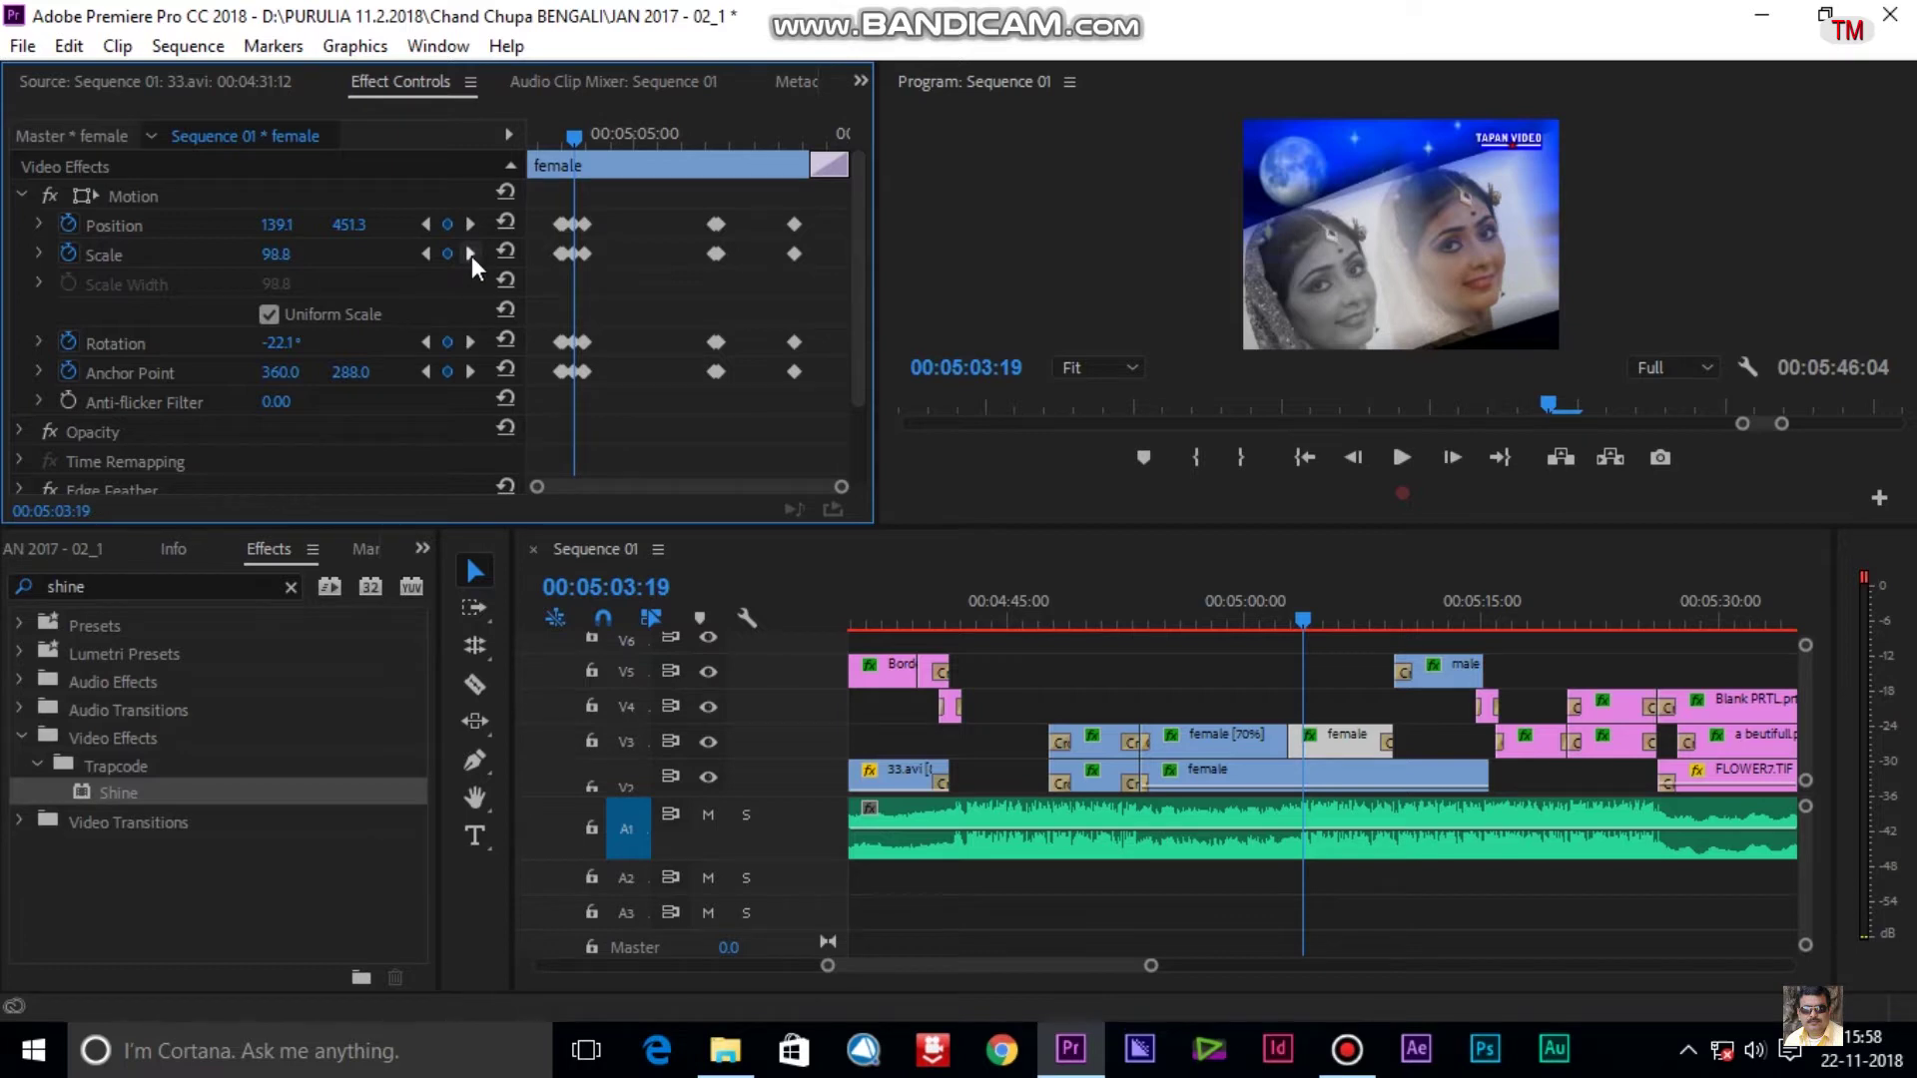
click(471, 256)
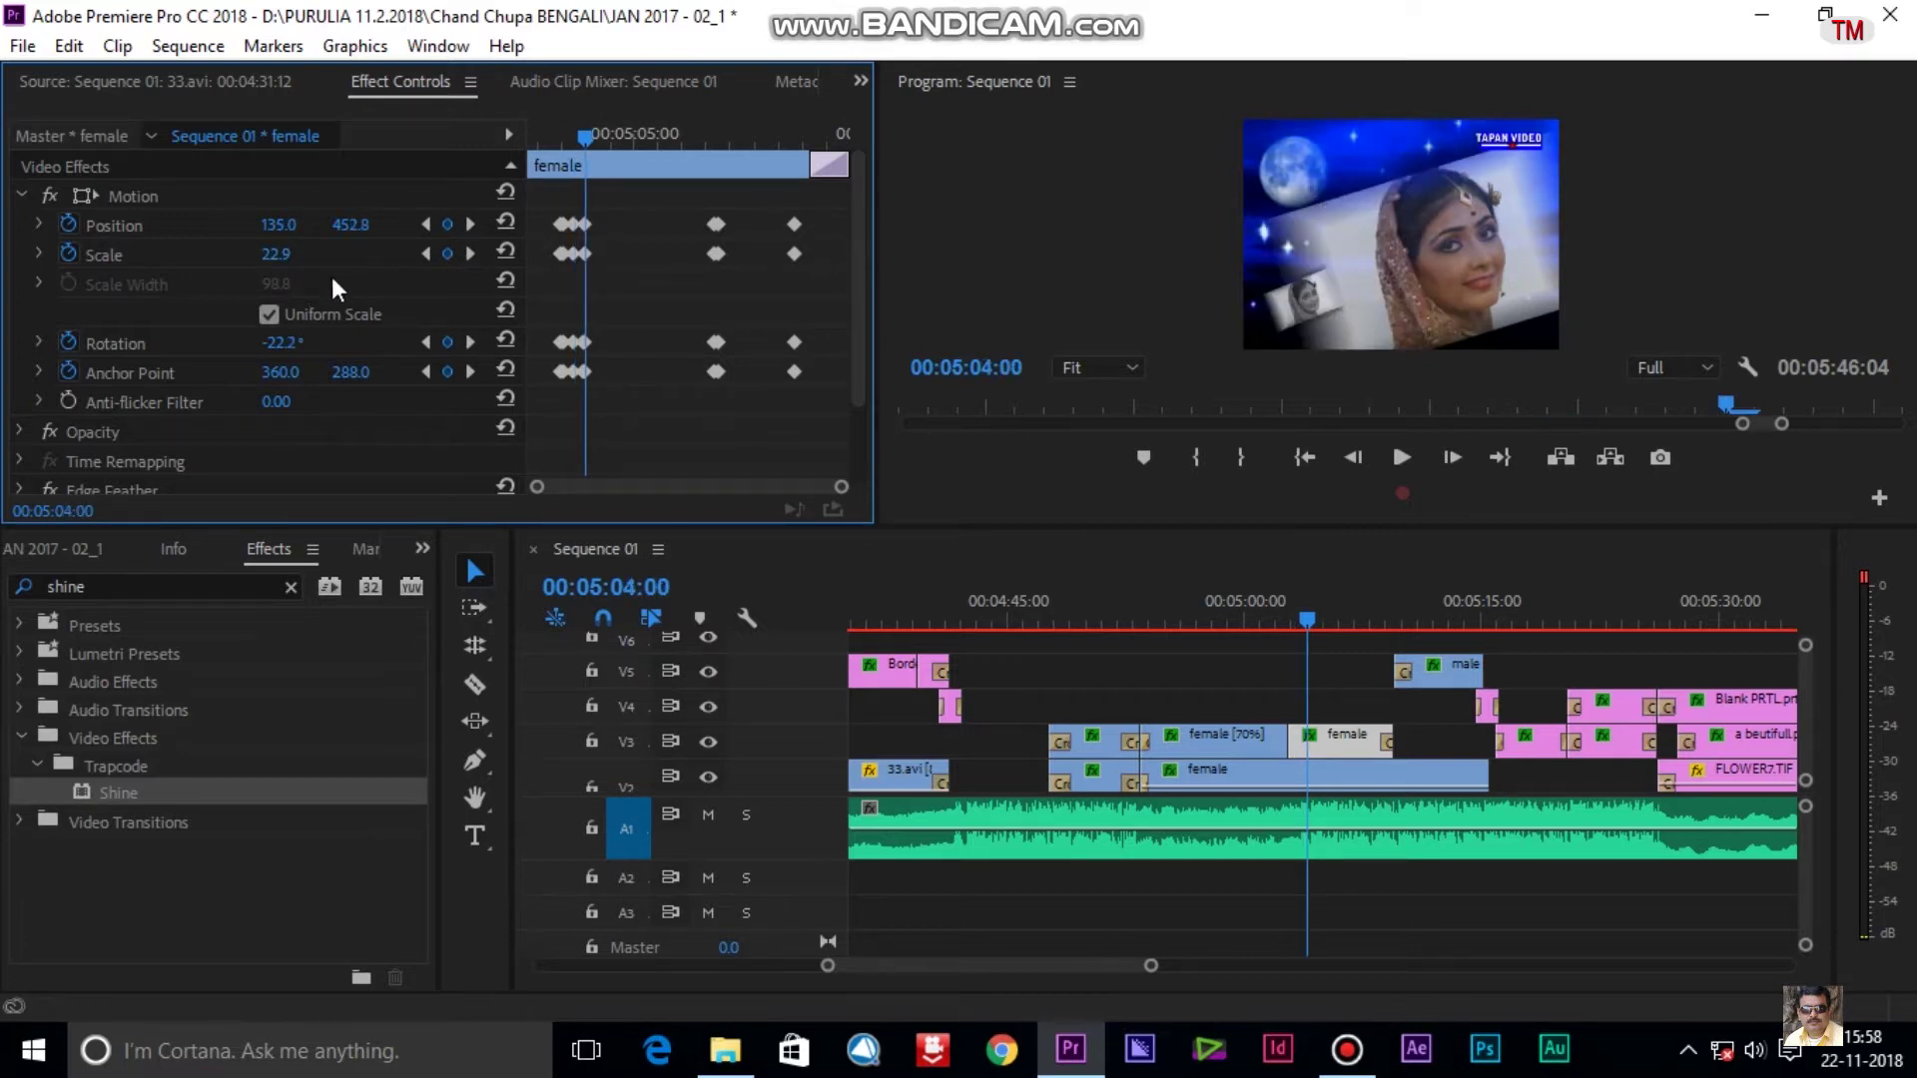
Save the project and play the sequence on from 00:05:04:00.
key(ctrl+s)
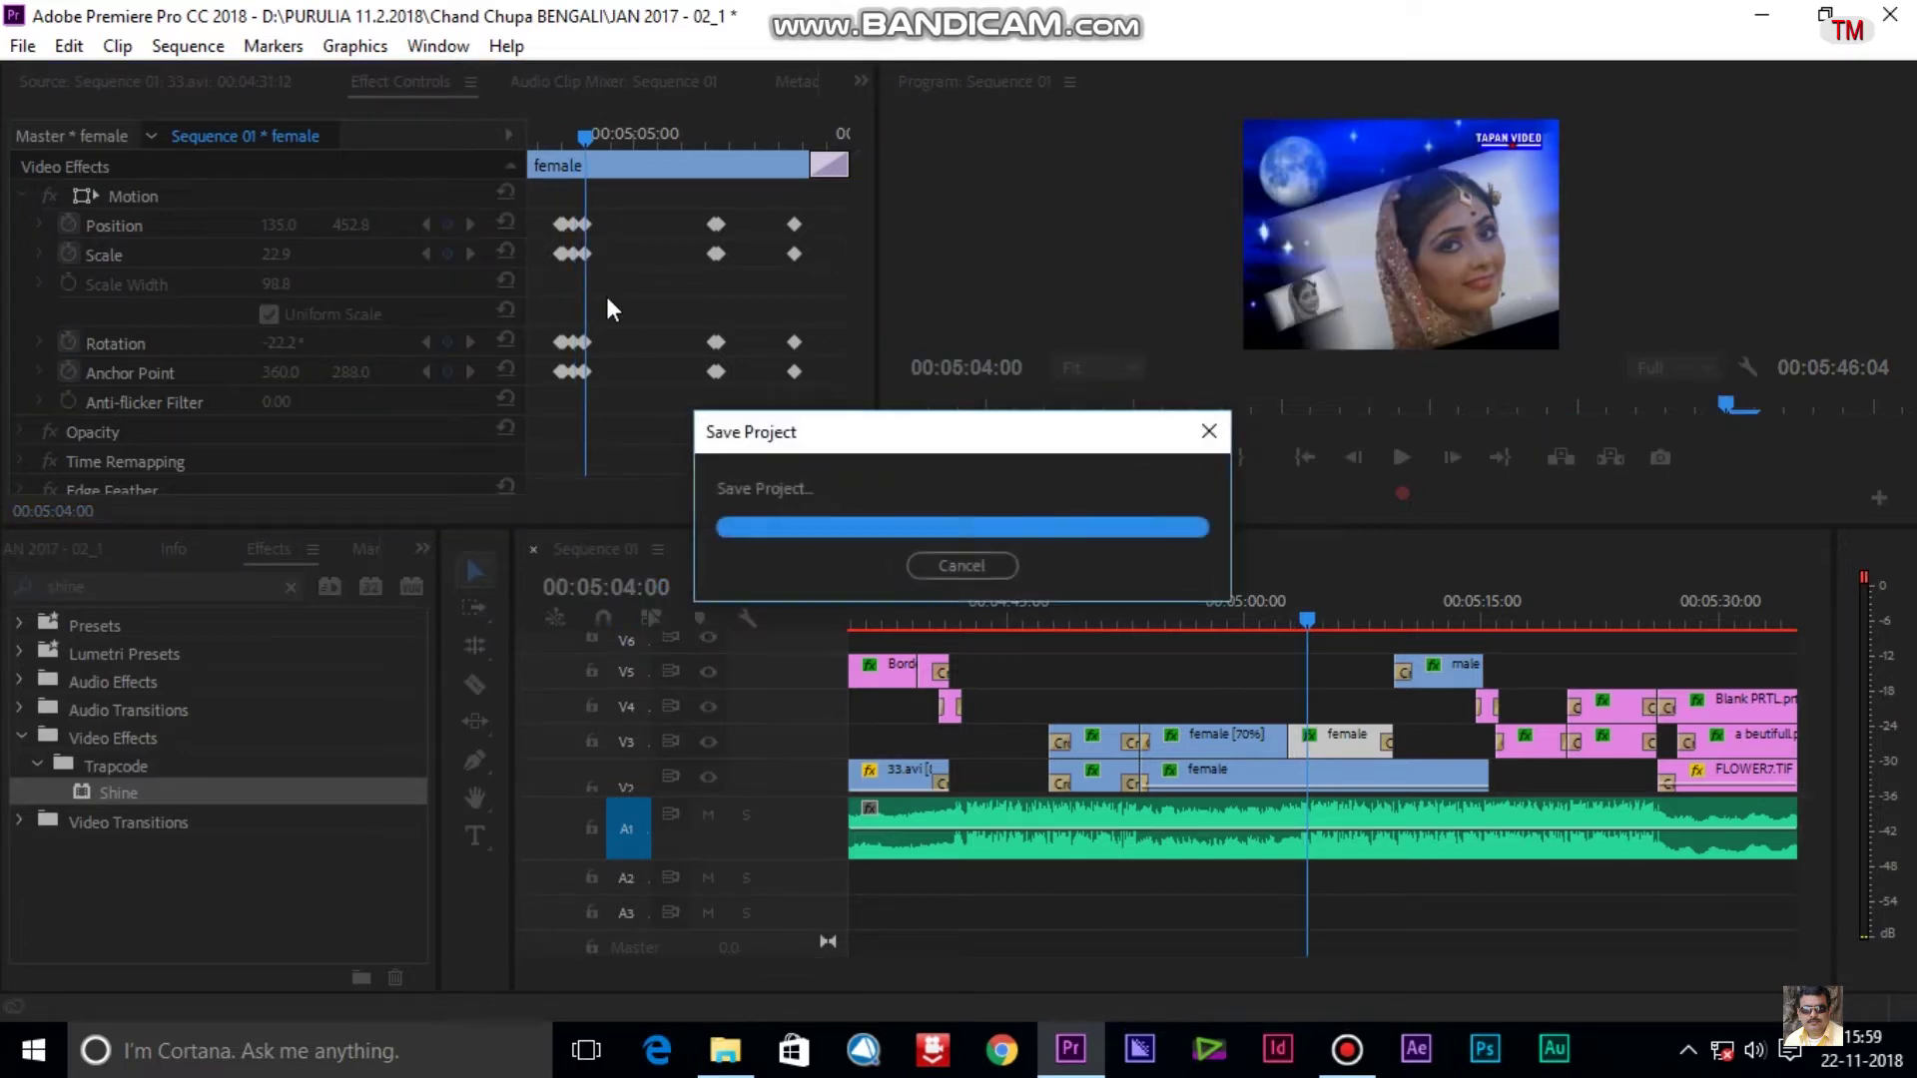
key(space)
scroll(1126, 689, up, 2)
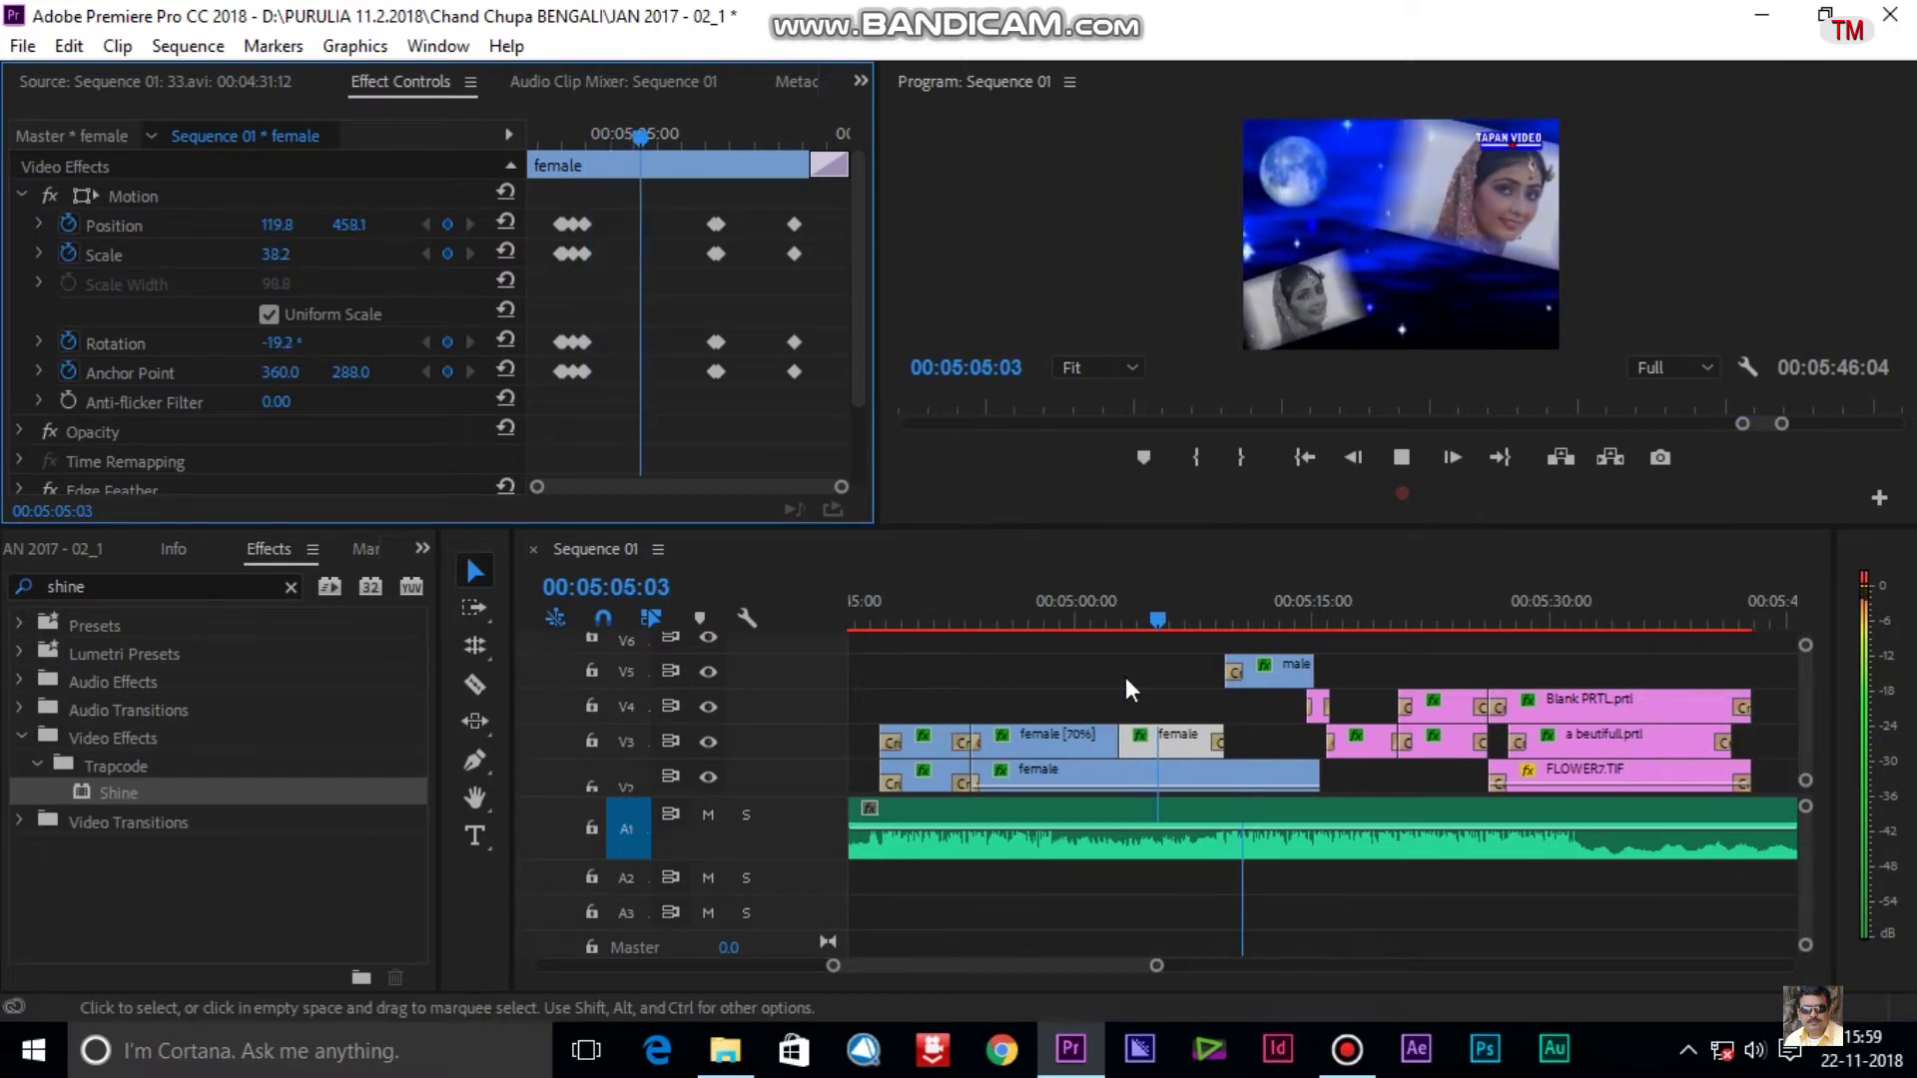
Return the playhead to 00:05:12:15 and view the source images of the male clip on V5 and the female clip on V2.
scroll(1139, 659, down, 2)
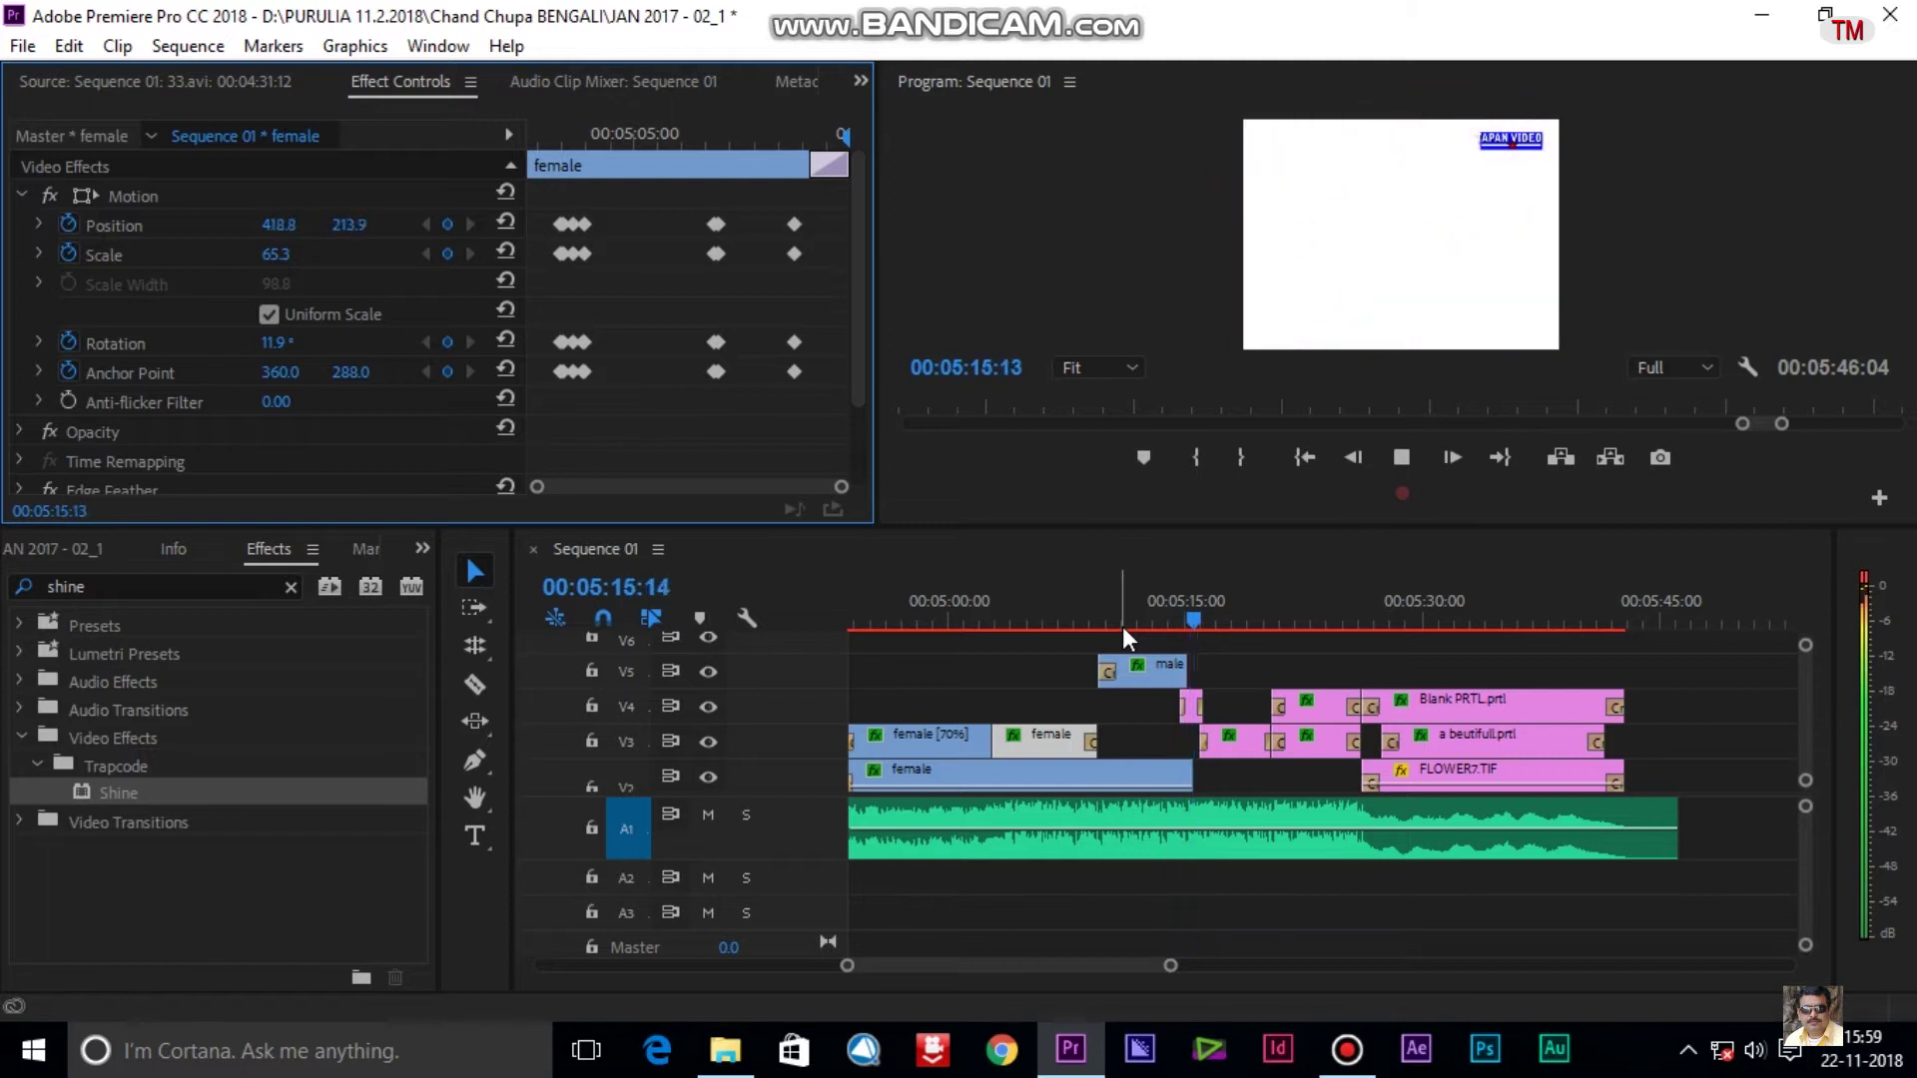
key(space)
click(1151, 619)
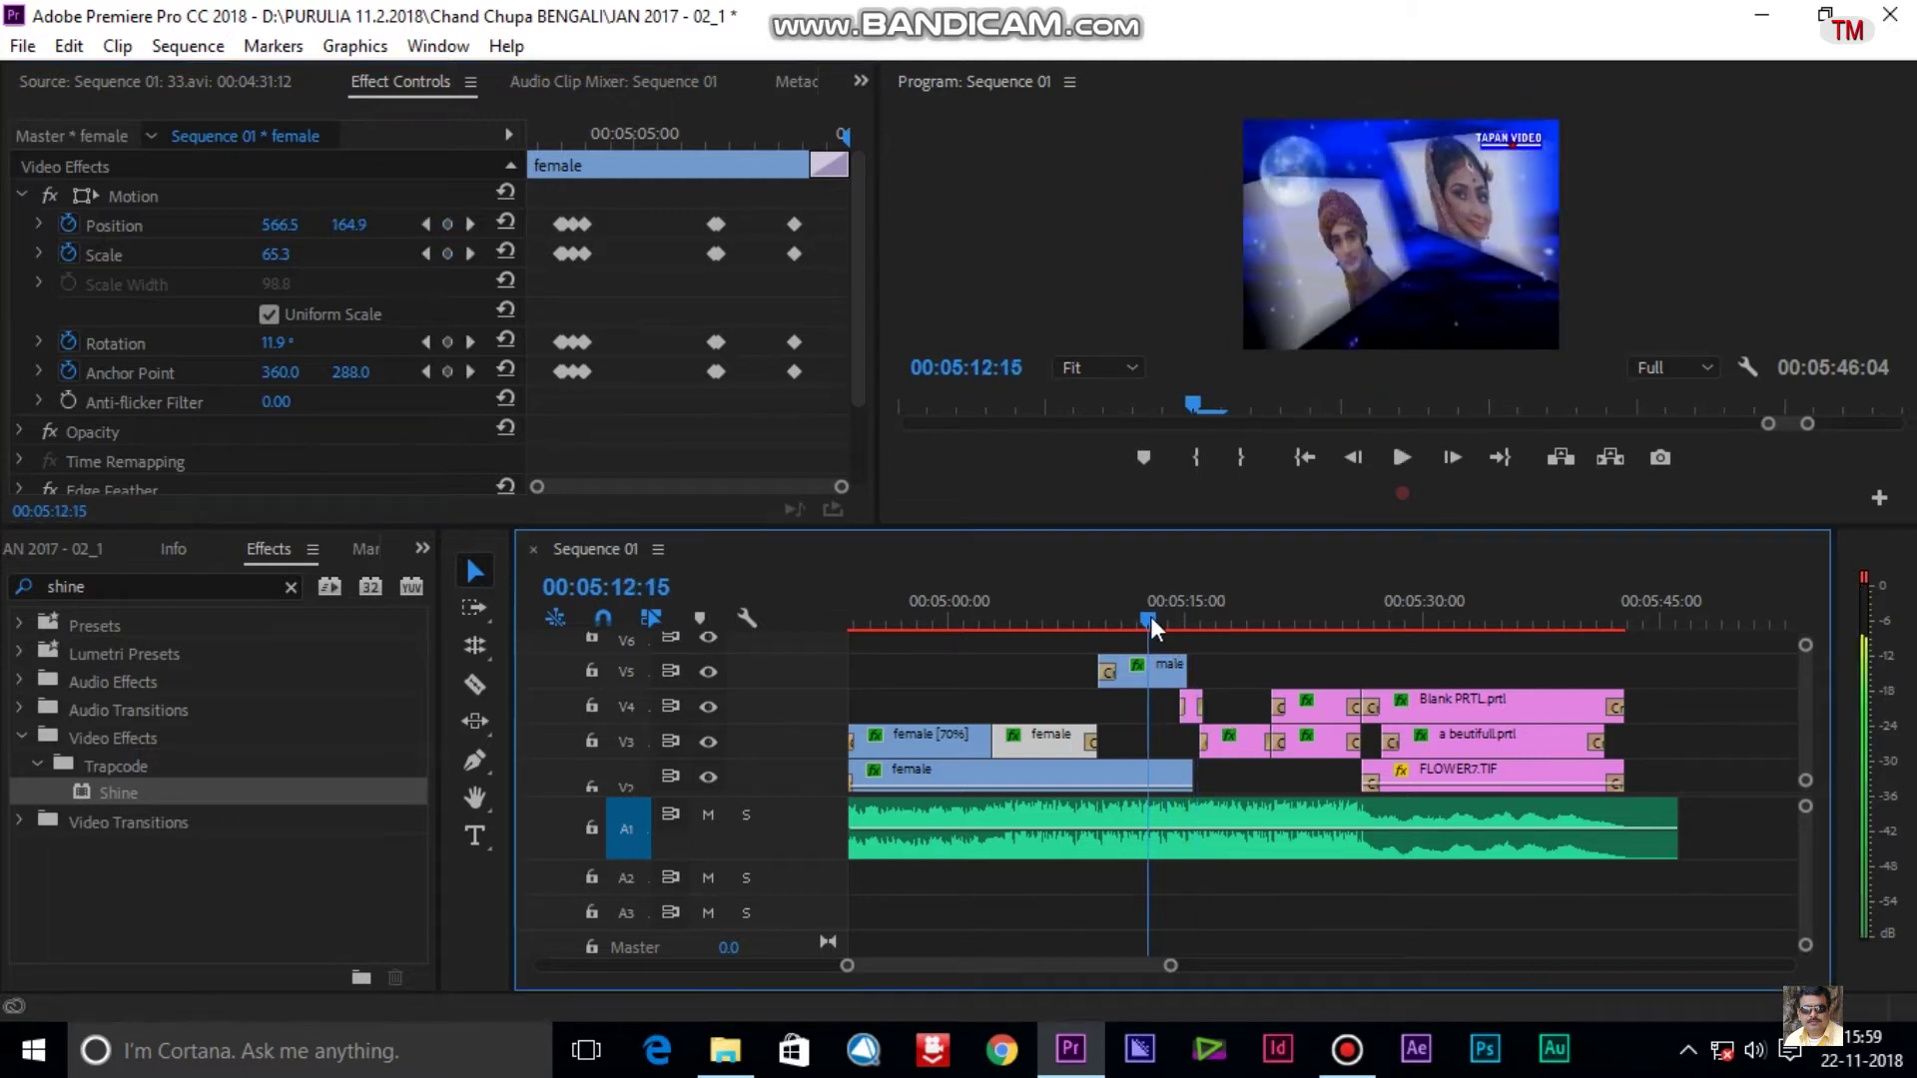
double_click(1143, 667)
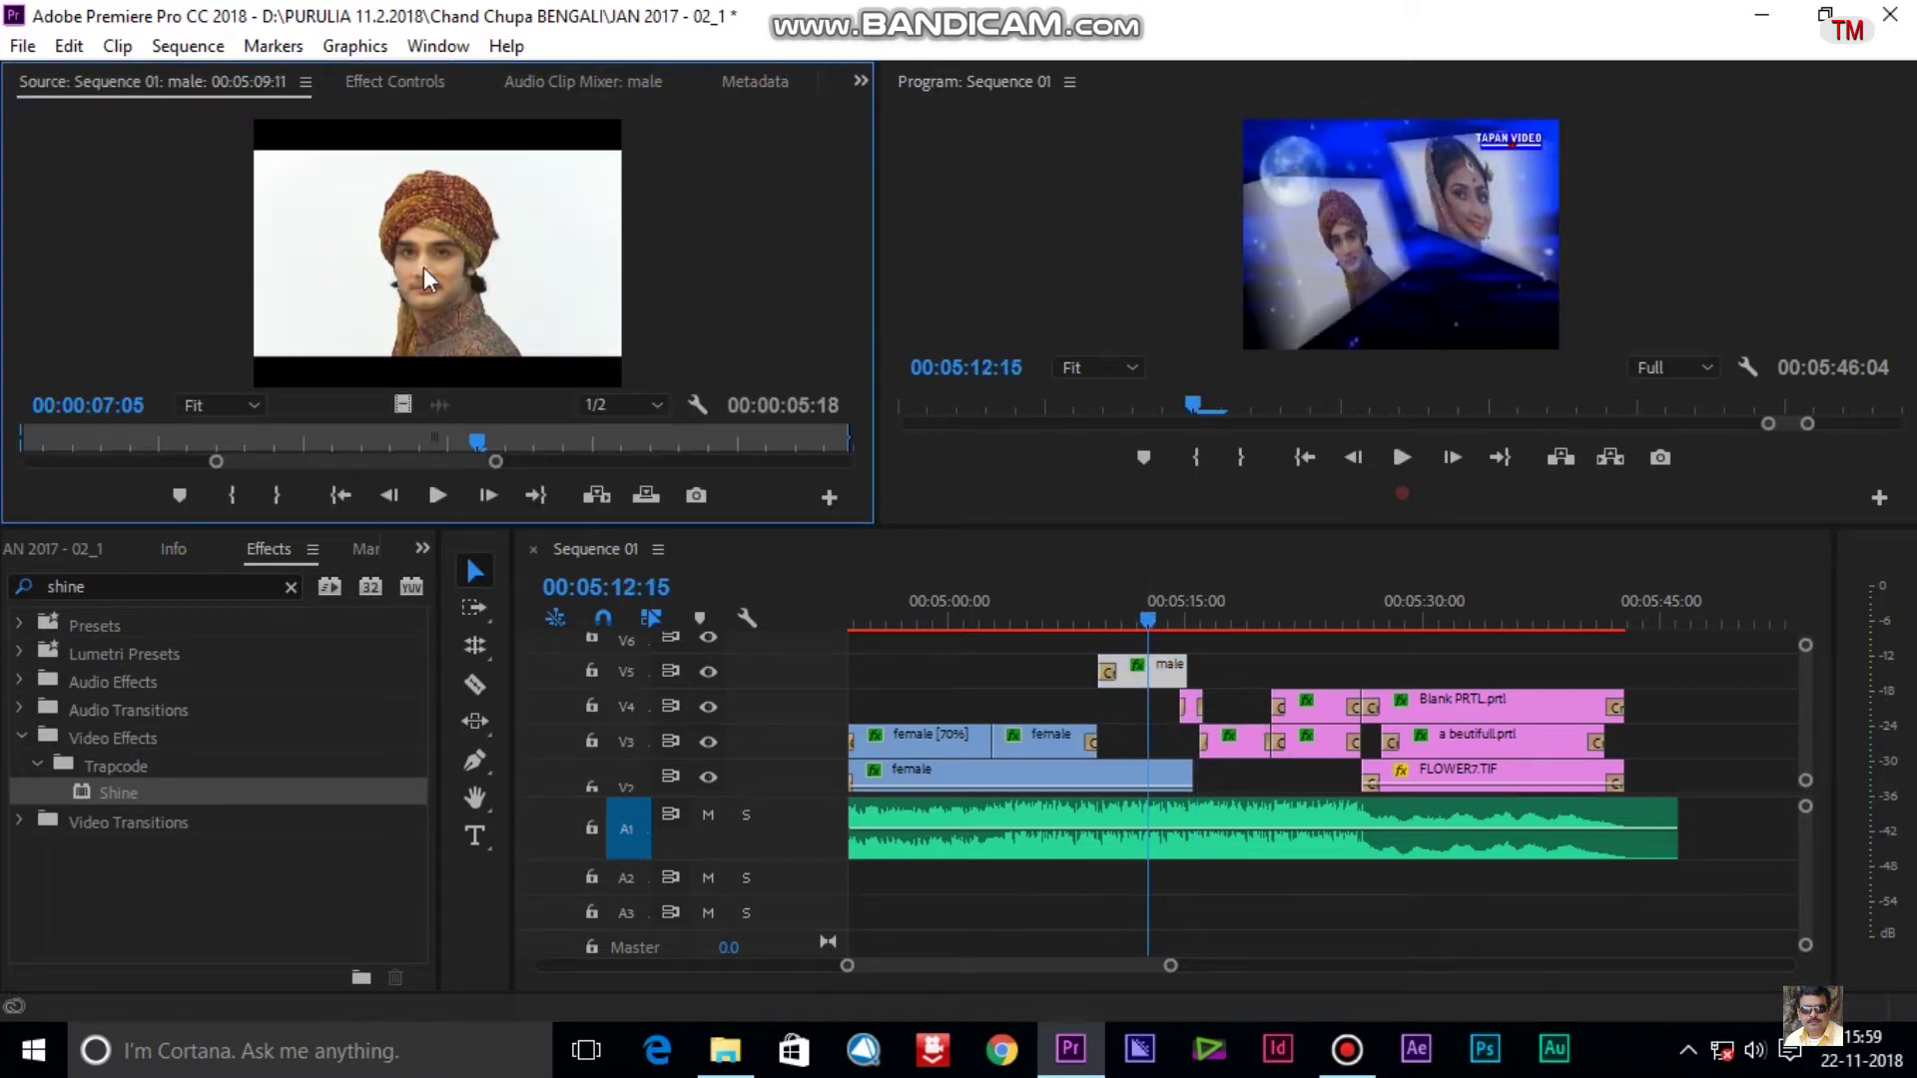
double_click(1130, 777)
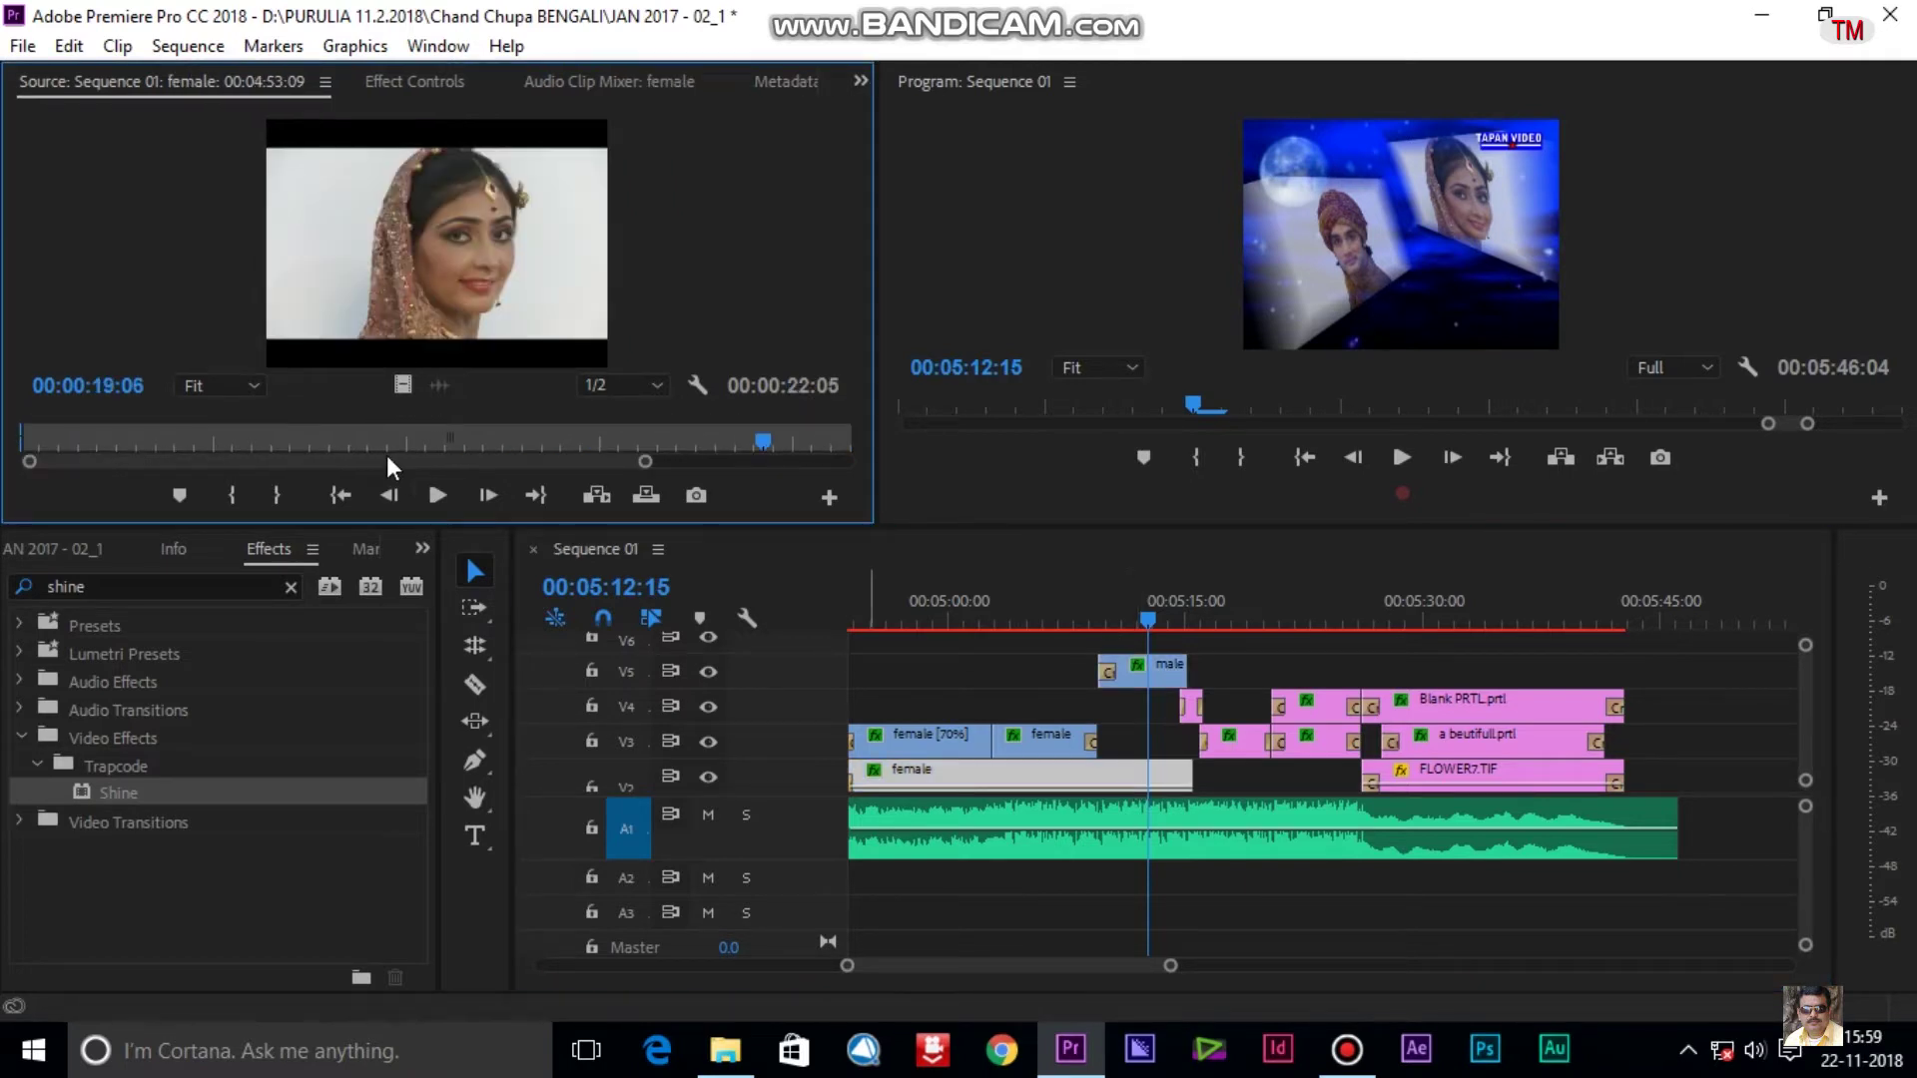
Inspect the 444.prtl title on V4 and expand its Shine effect settings at 00:05:14:21.
double_click(1190, 711)
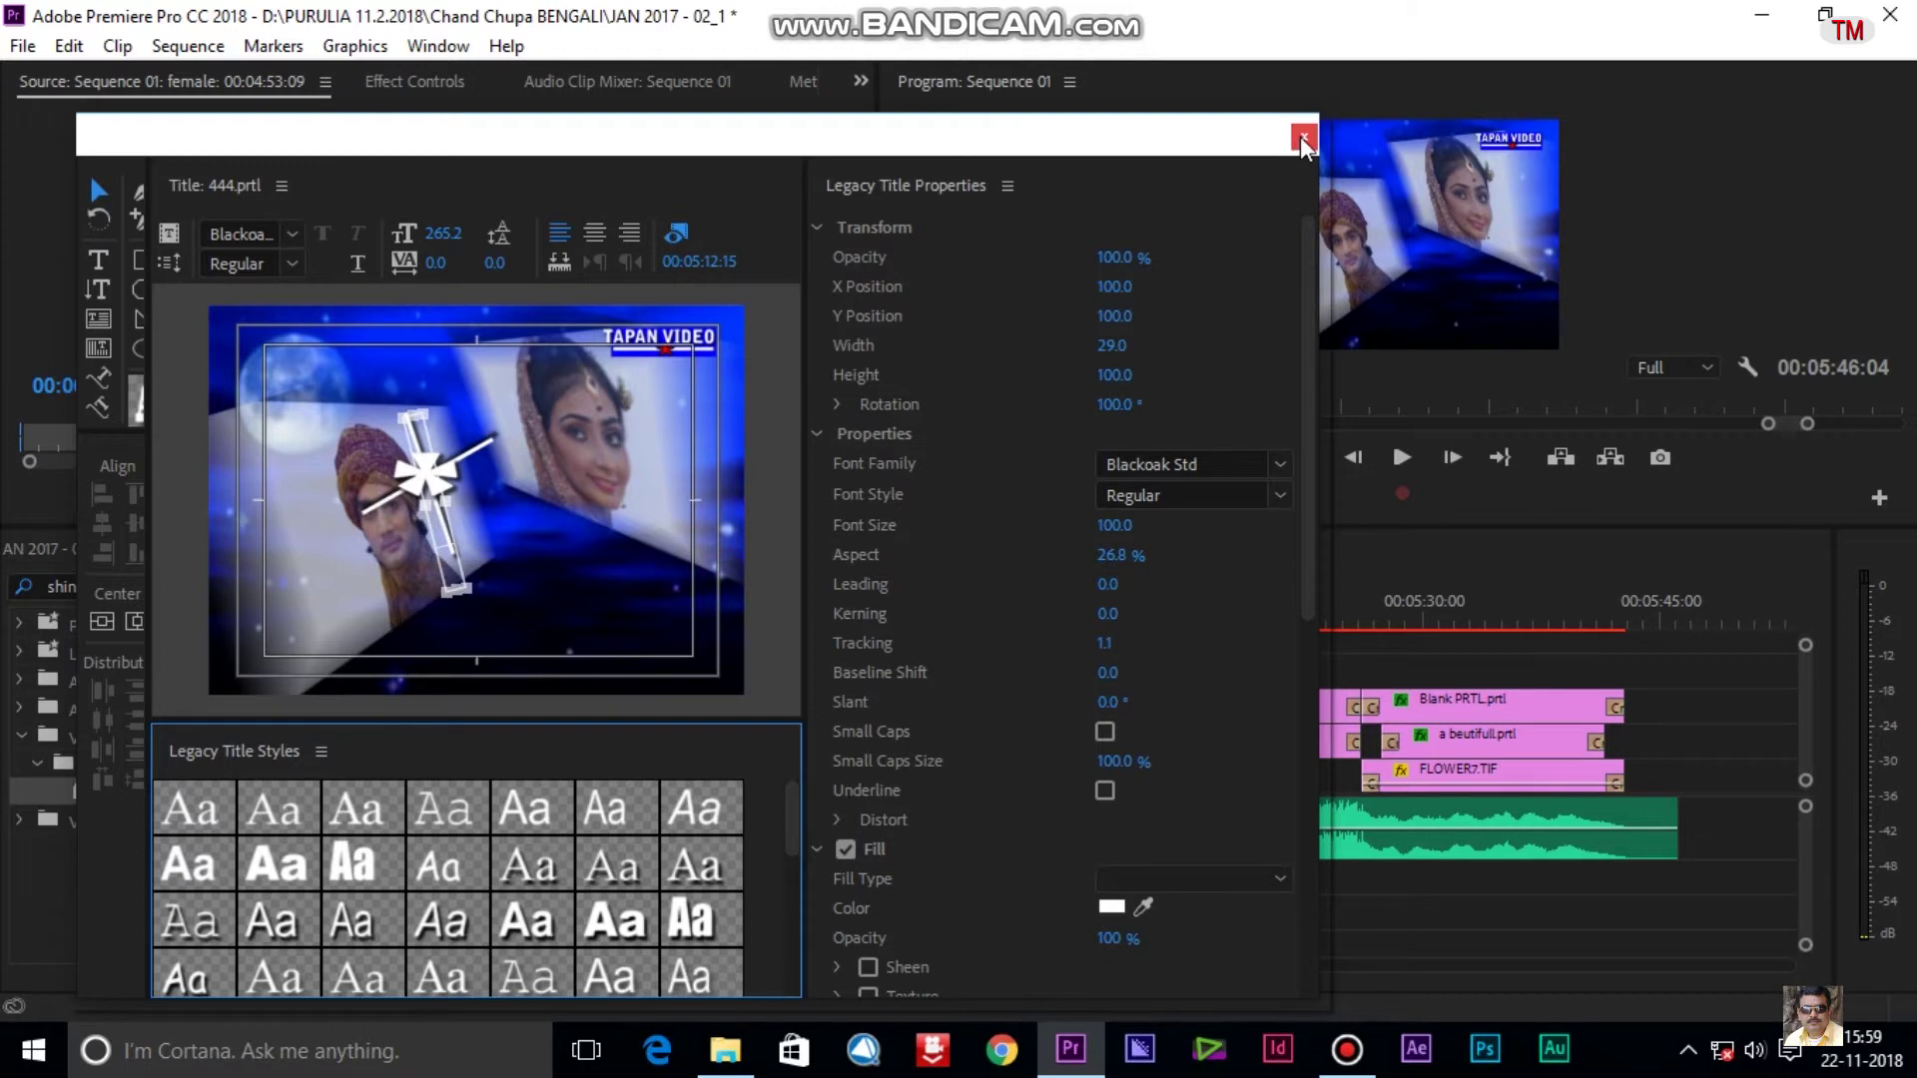
click(1303, 137)
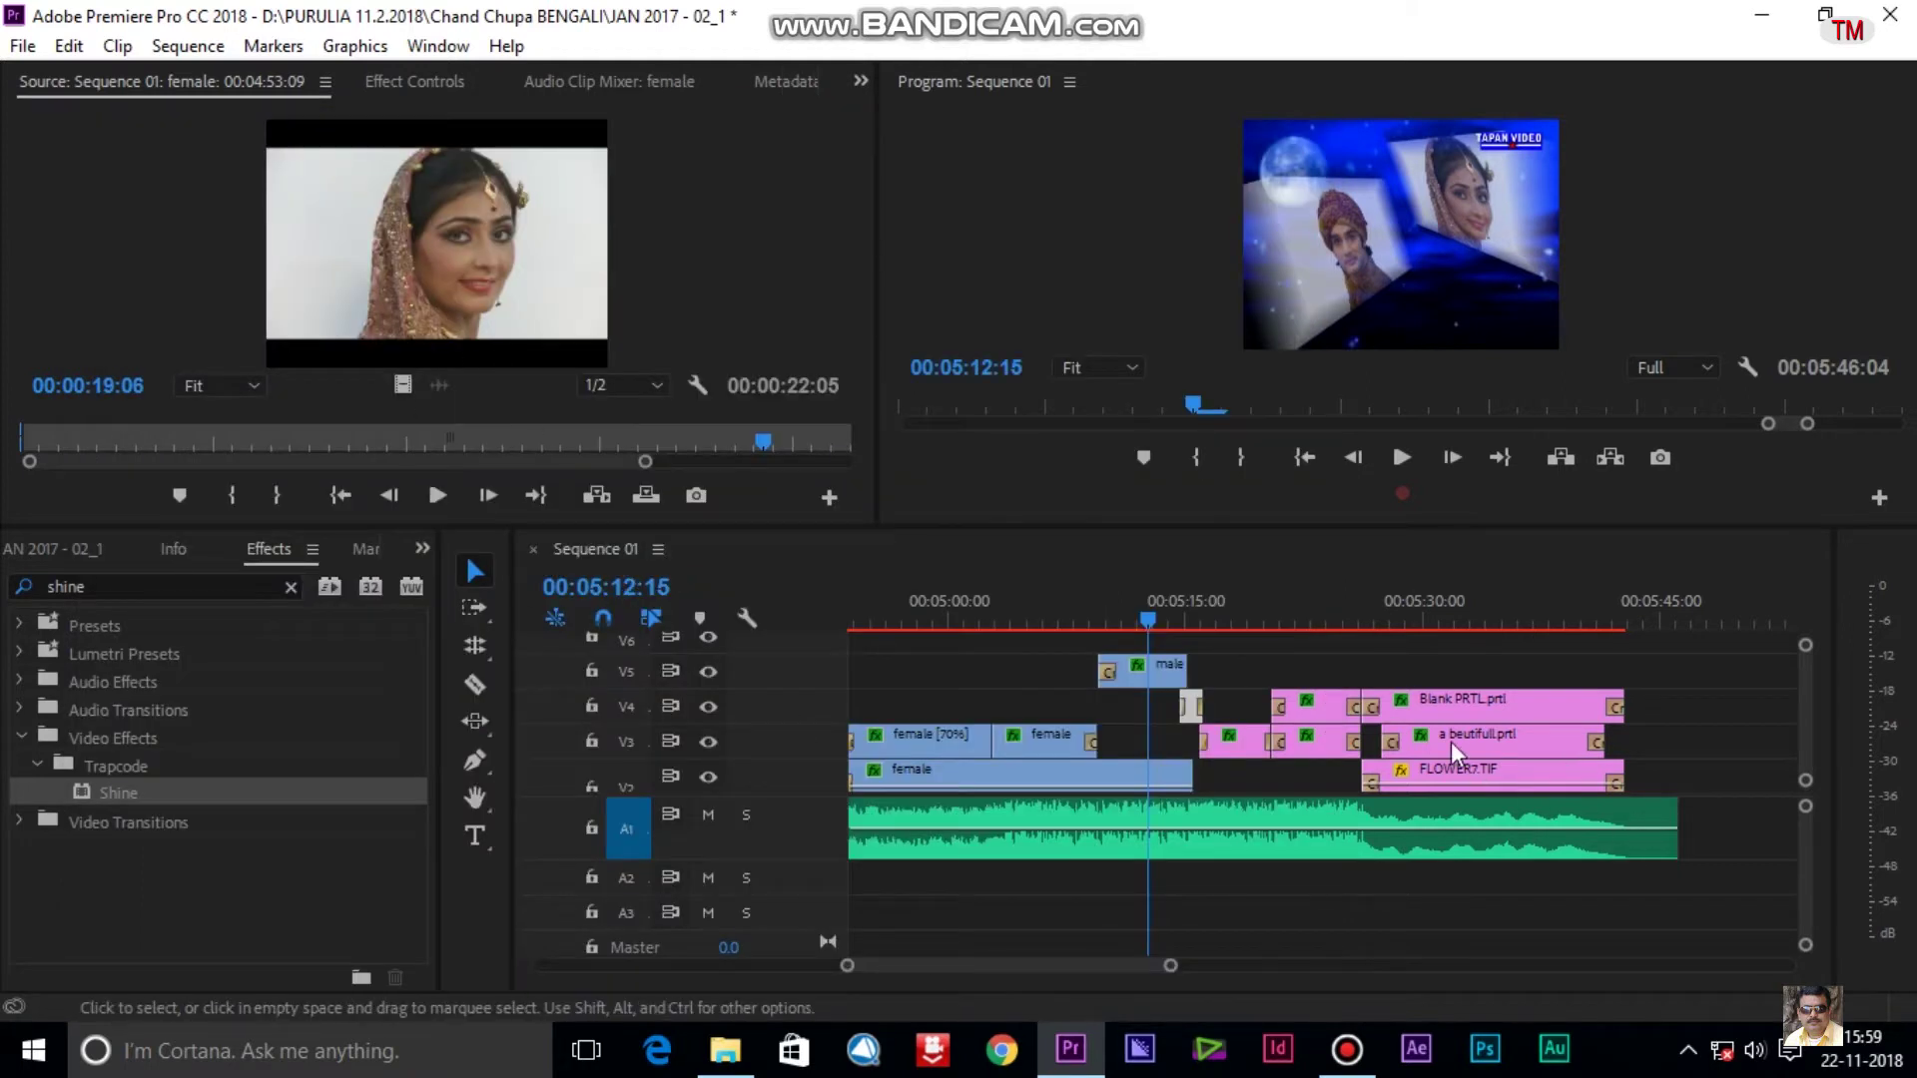
click(1183, 620)
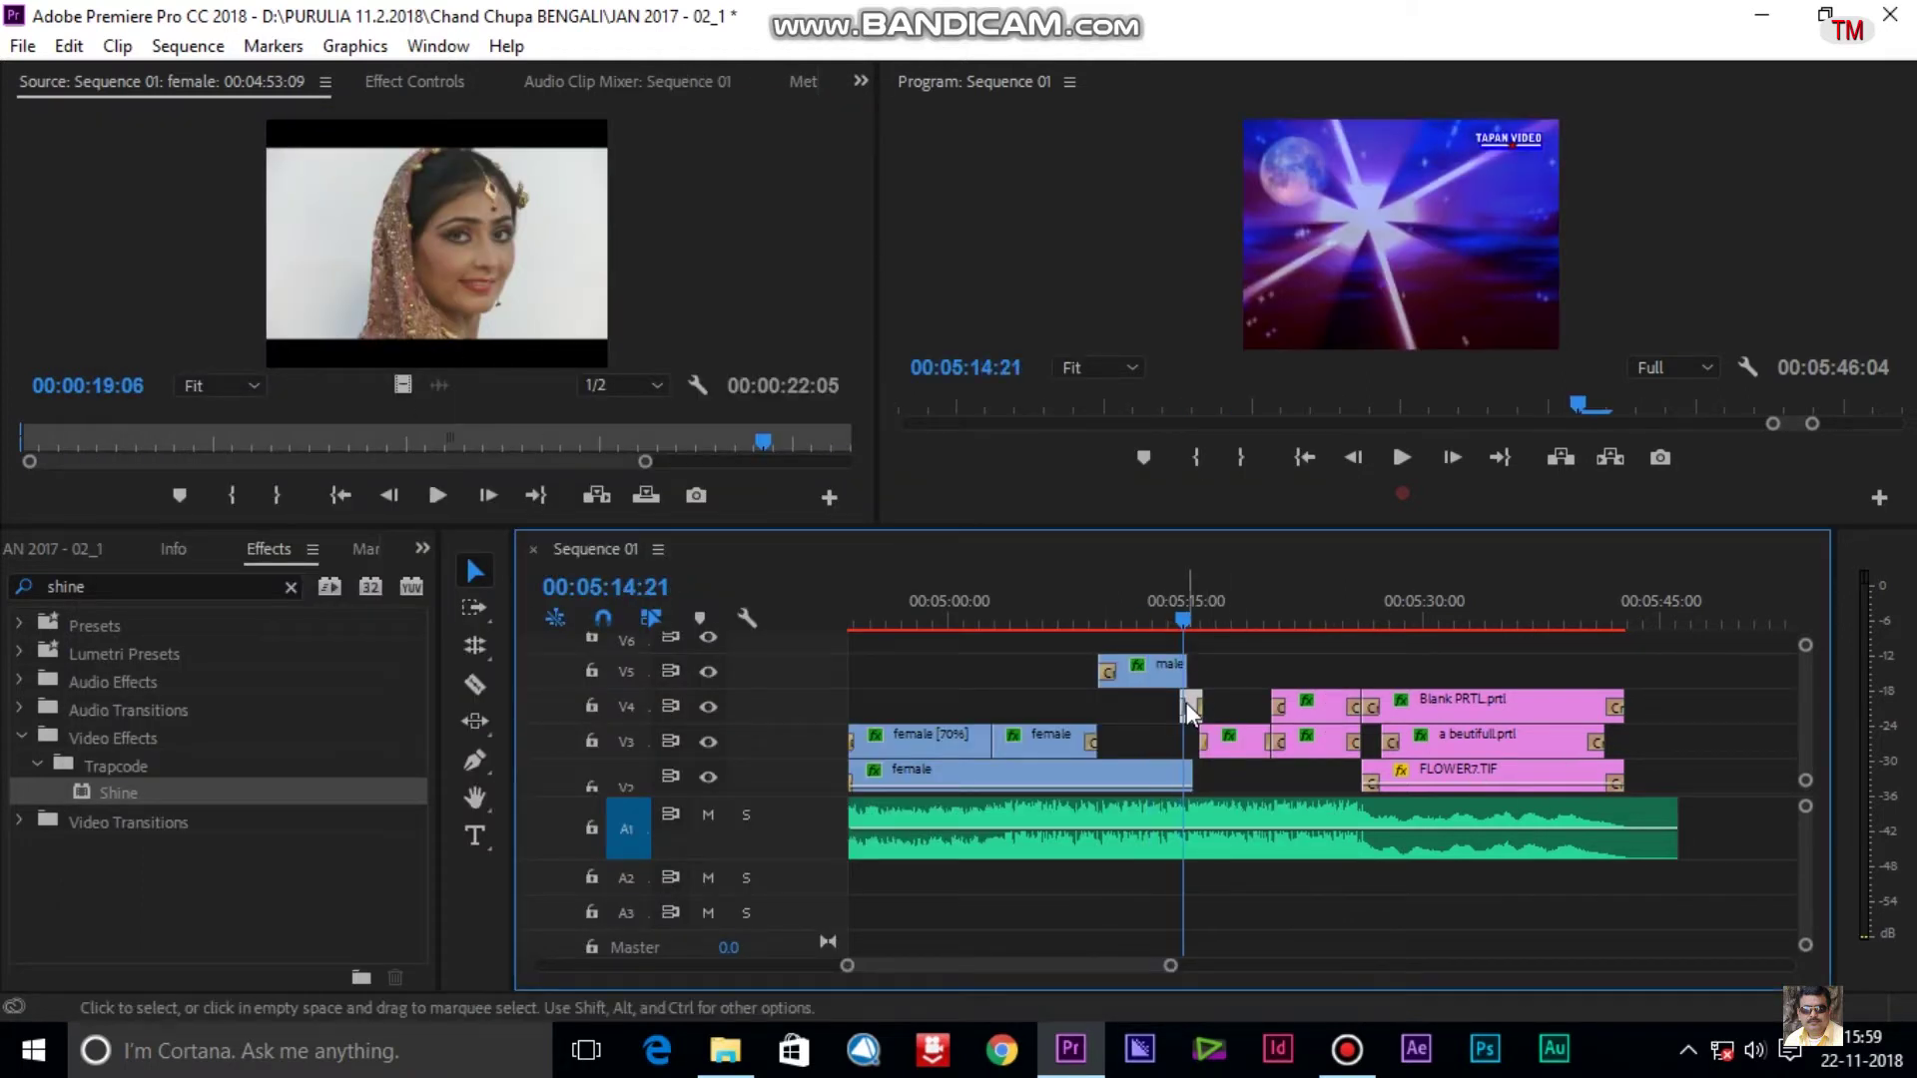
click(368, 79)
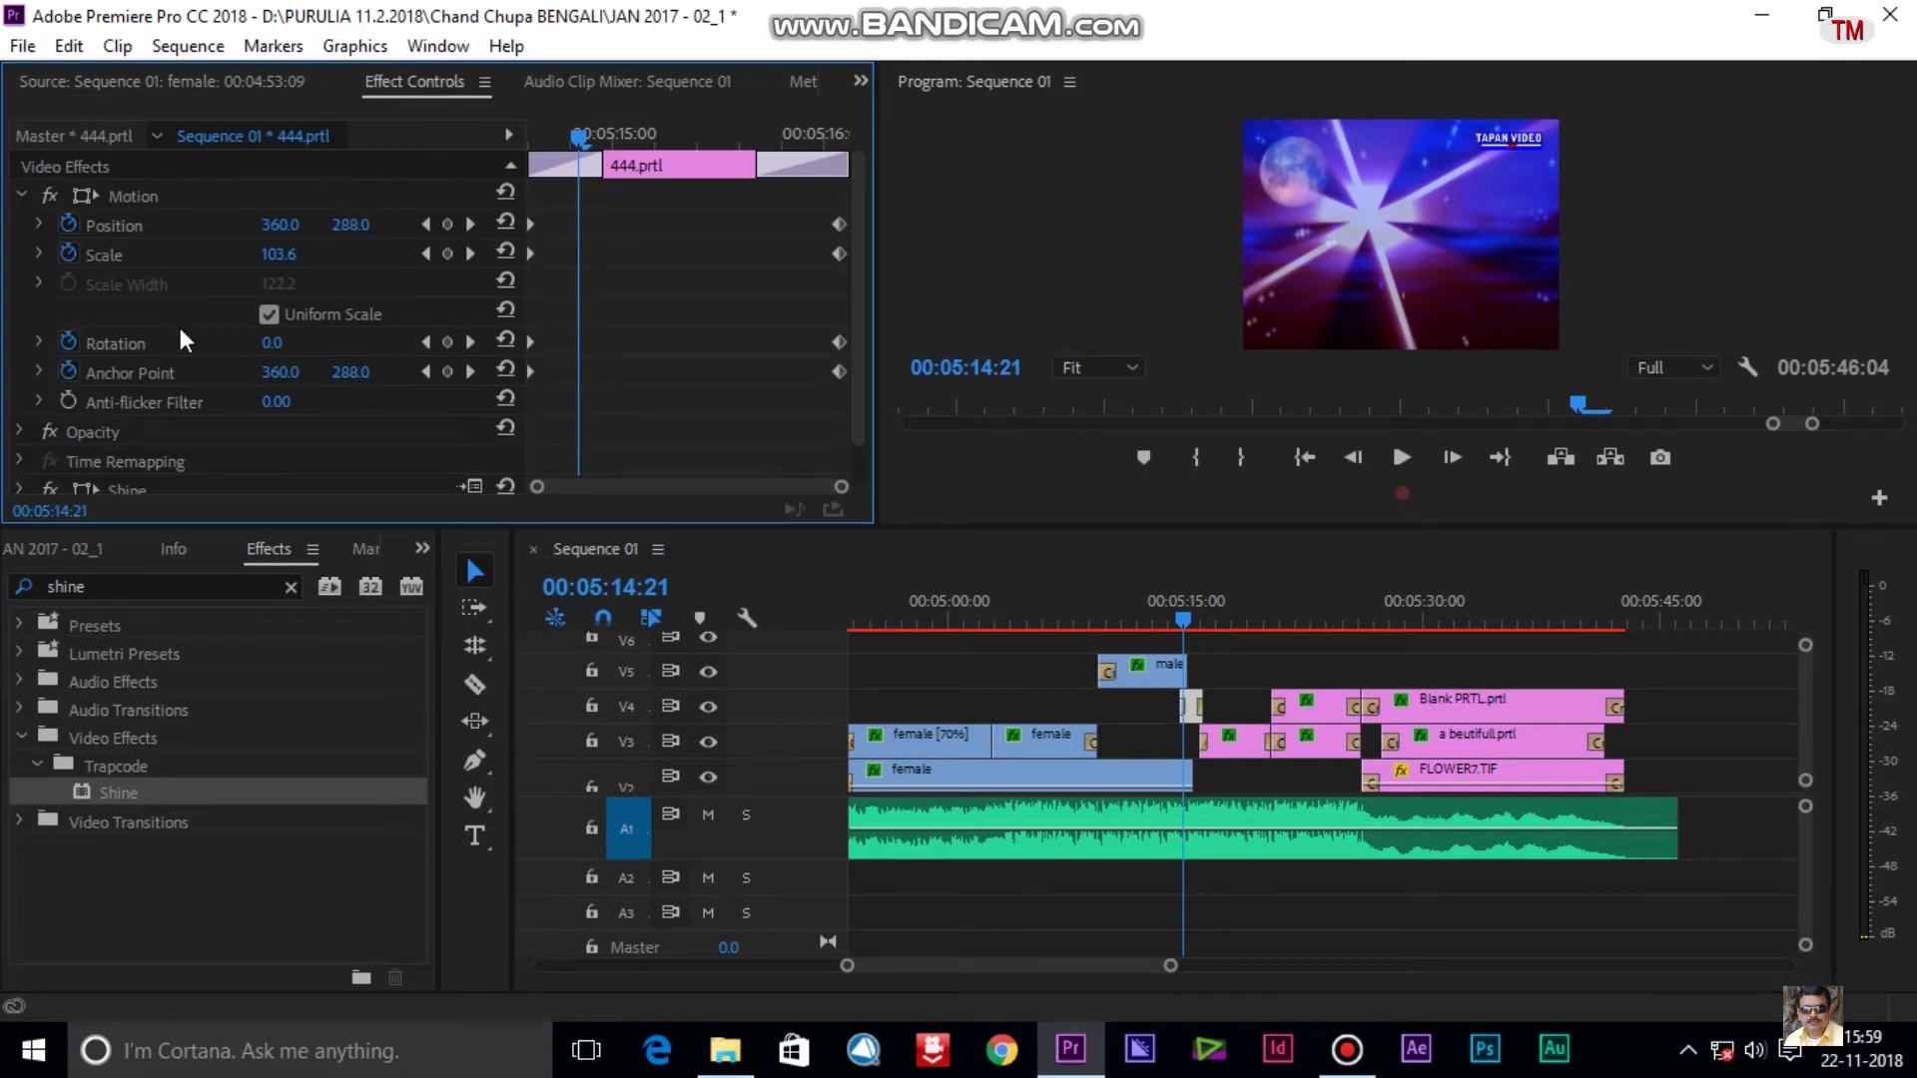
click(20, 197)
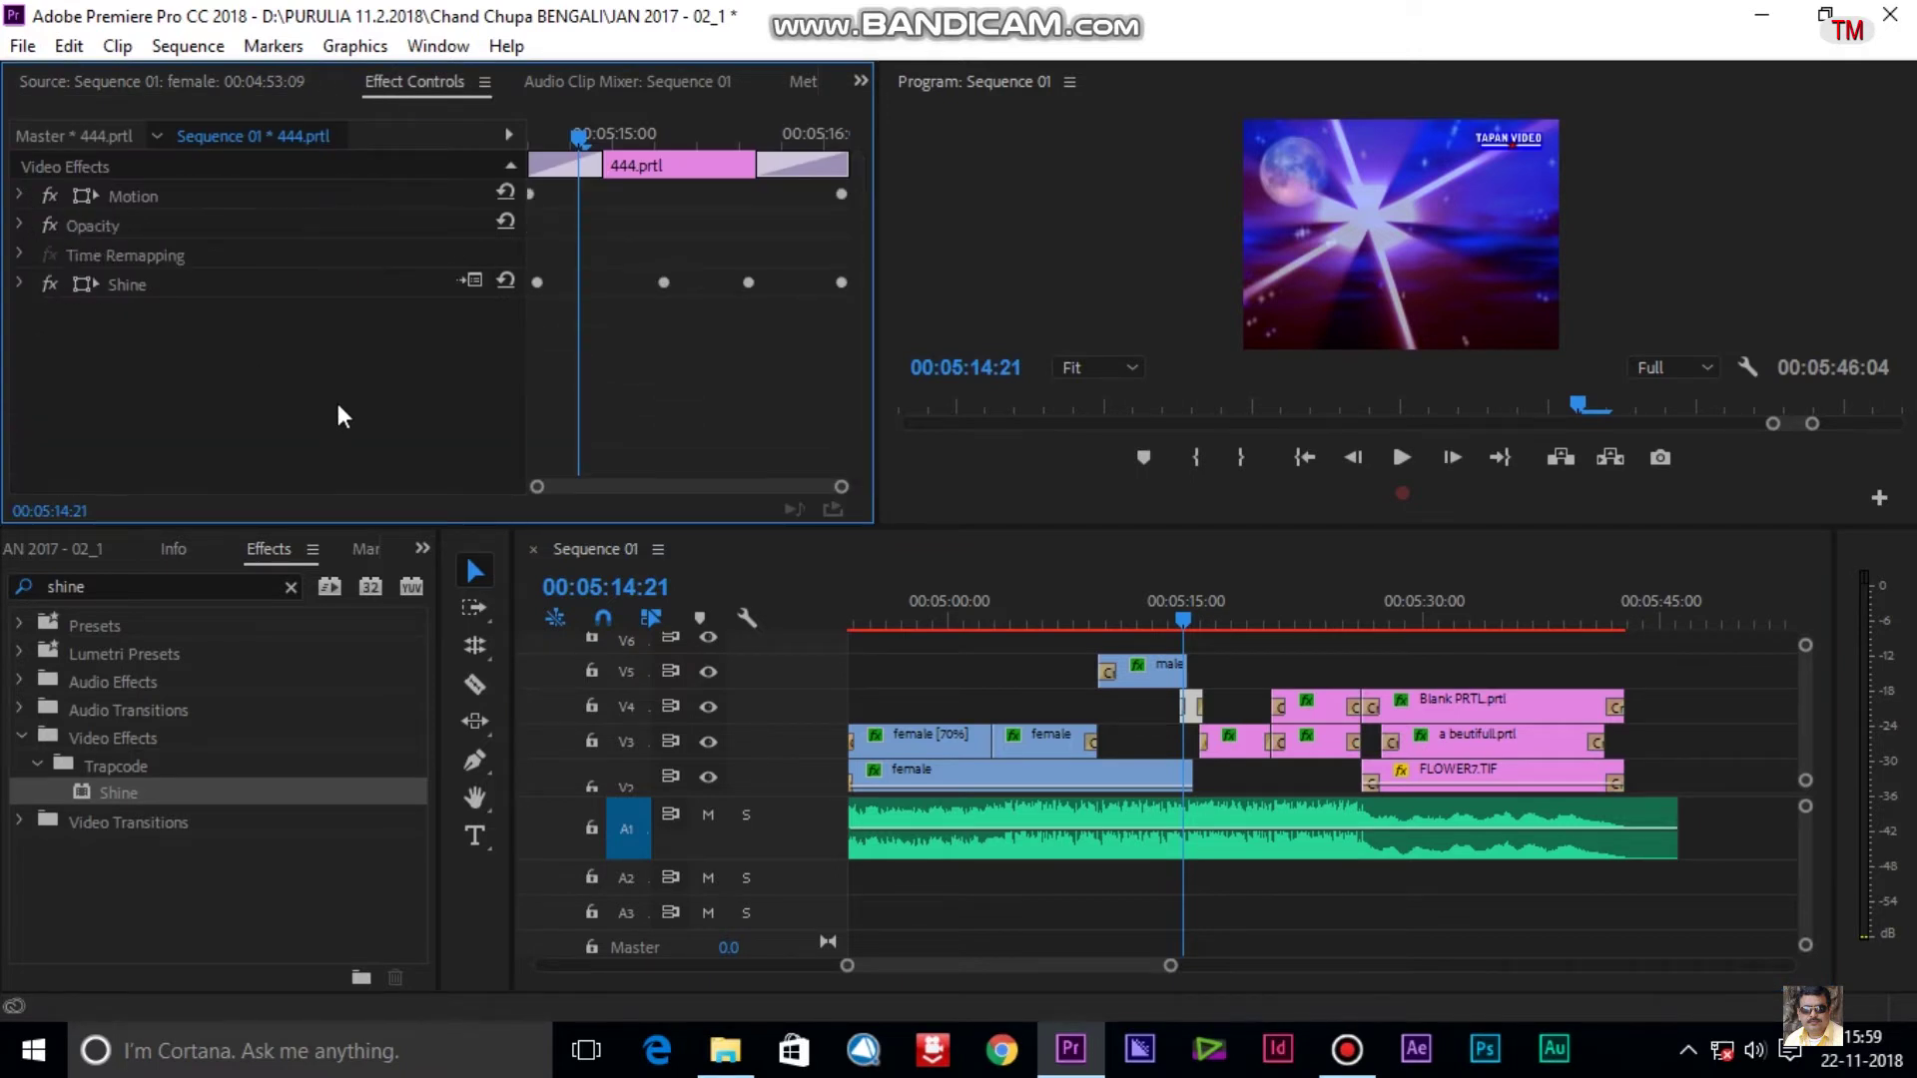
click(20, 283)
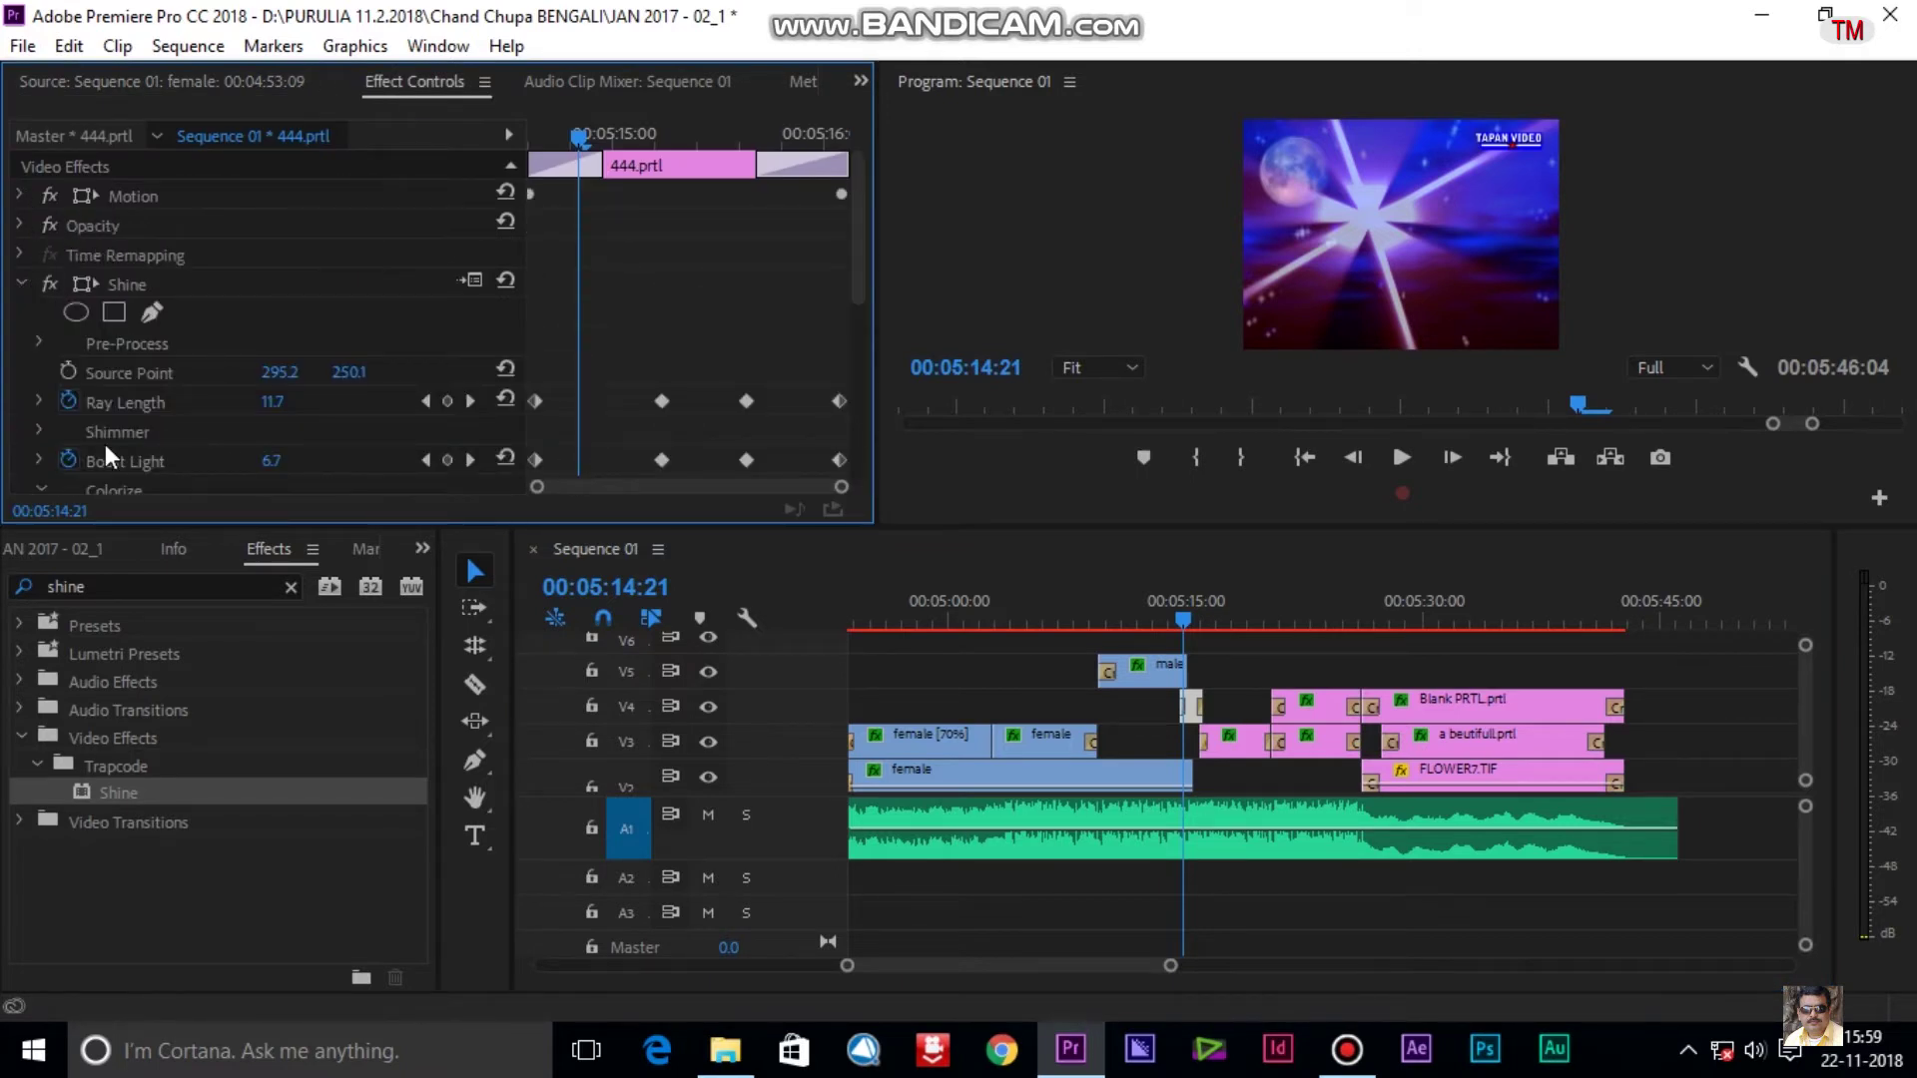
Scrub the Shine animation of the 444.prtl title to 00:05:16:00 and play on through the credit titles.
drag(581, 134, 794, 170)
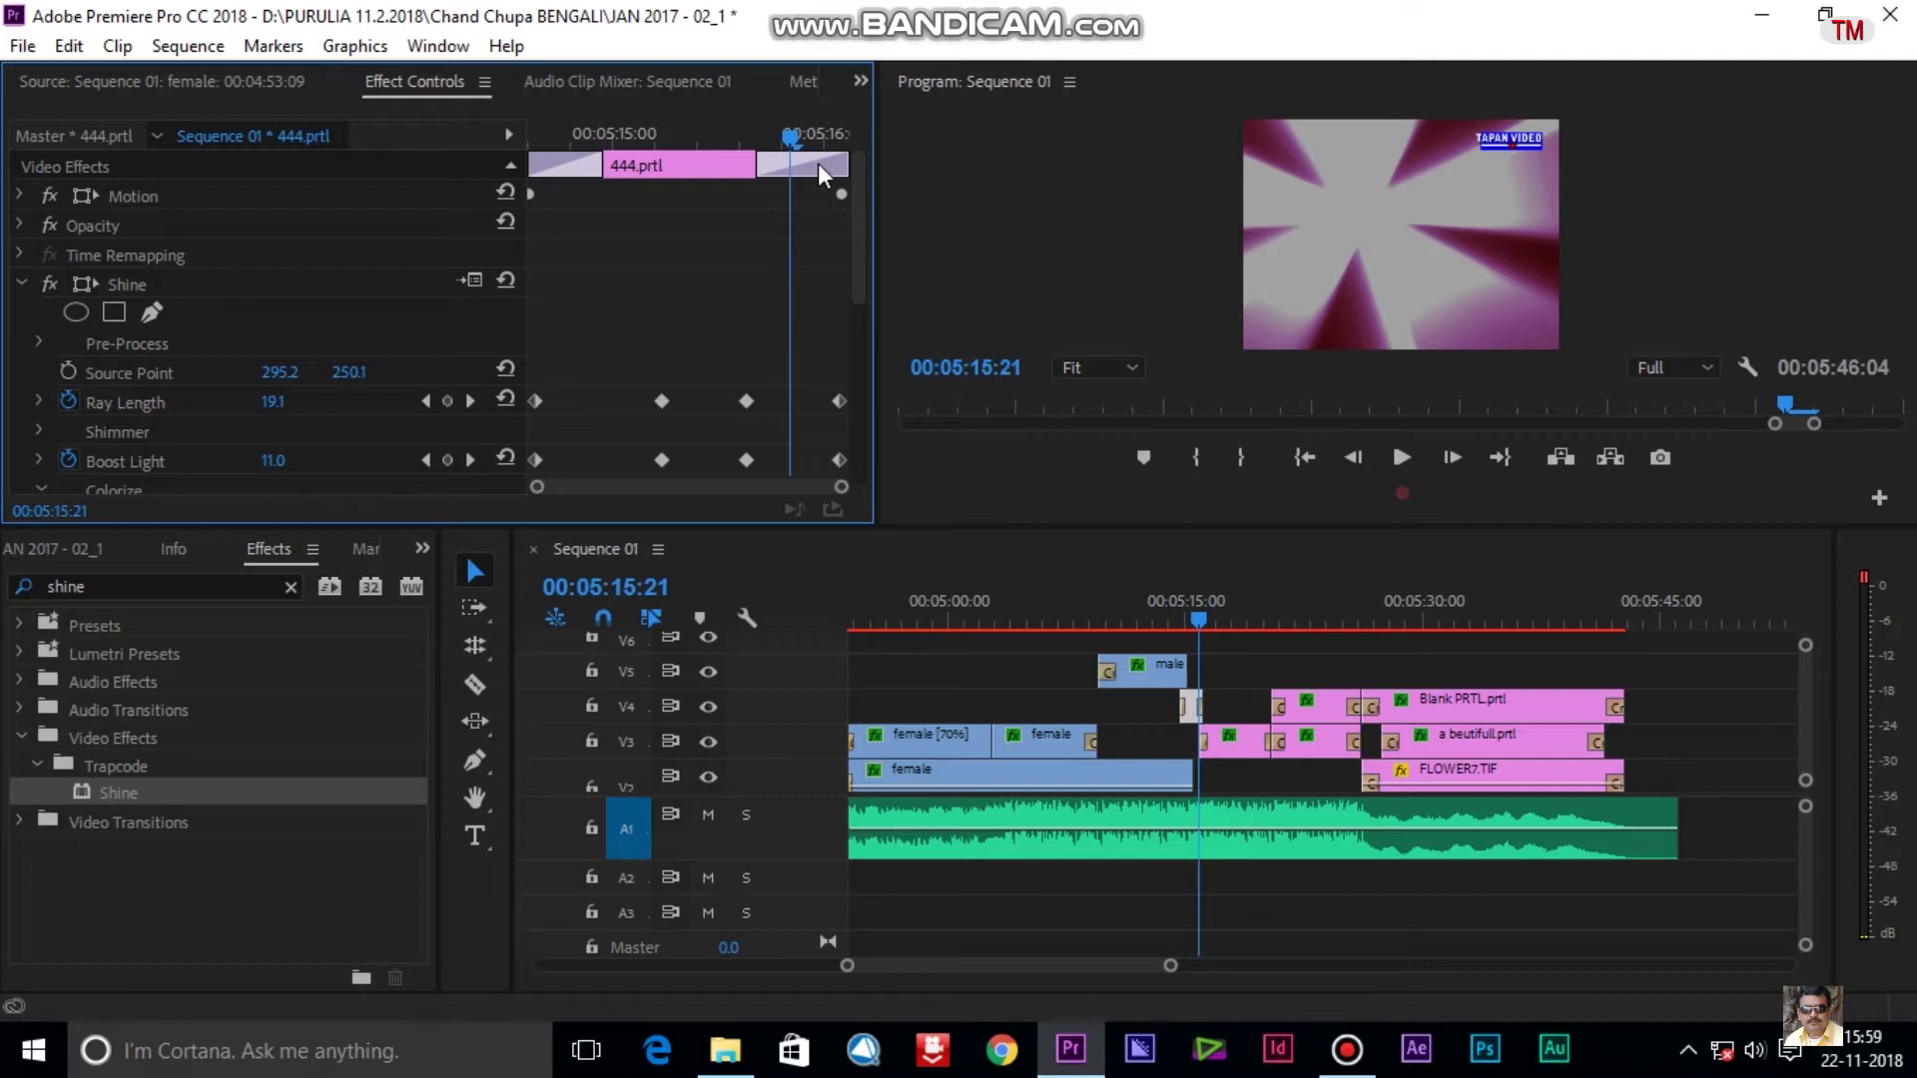
drag(805, 133, 823, 142)
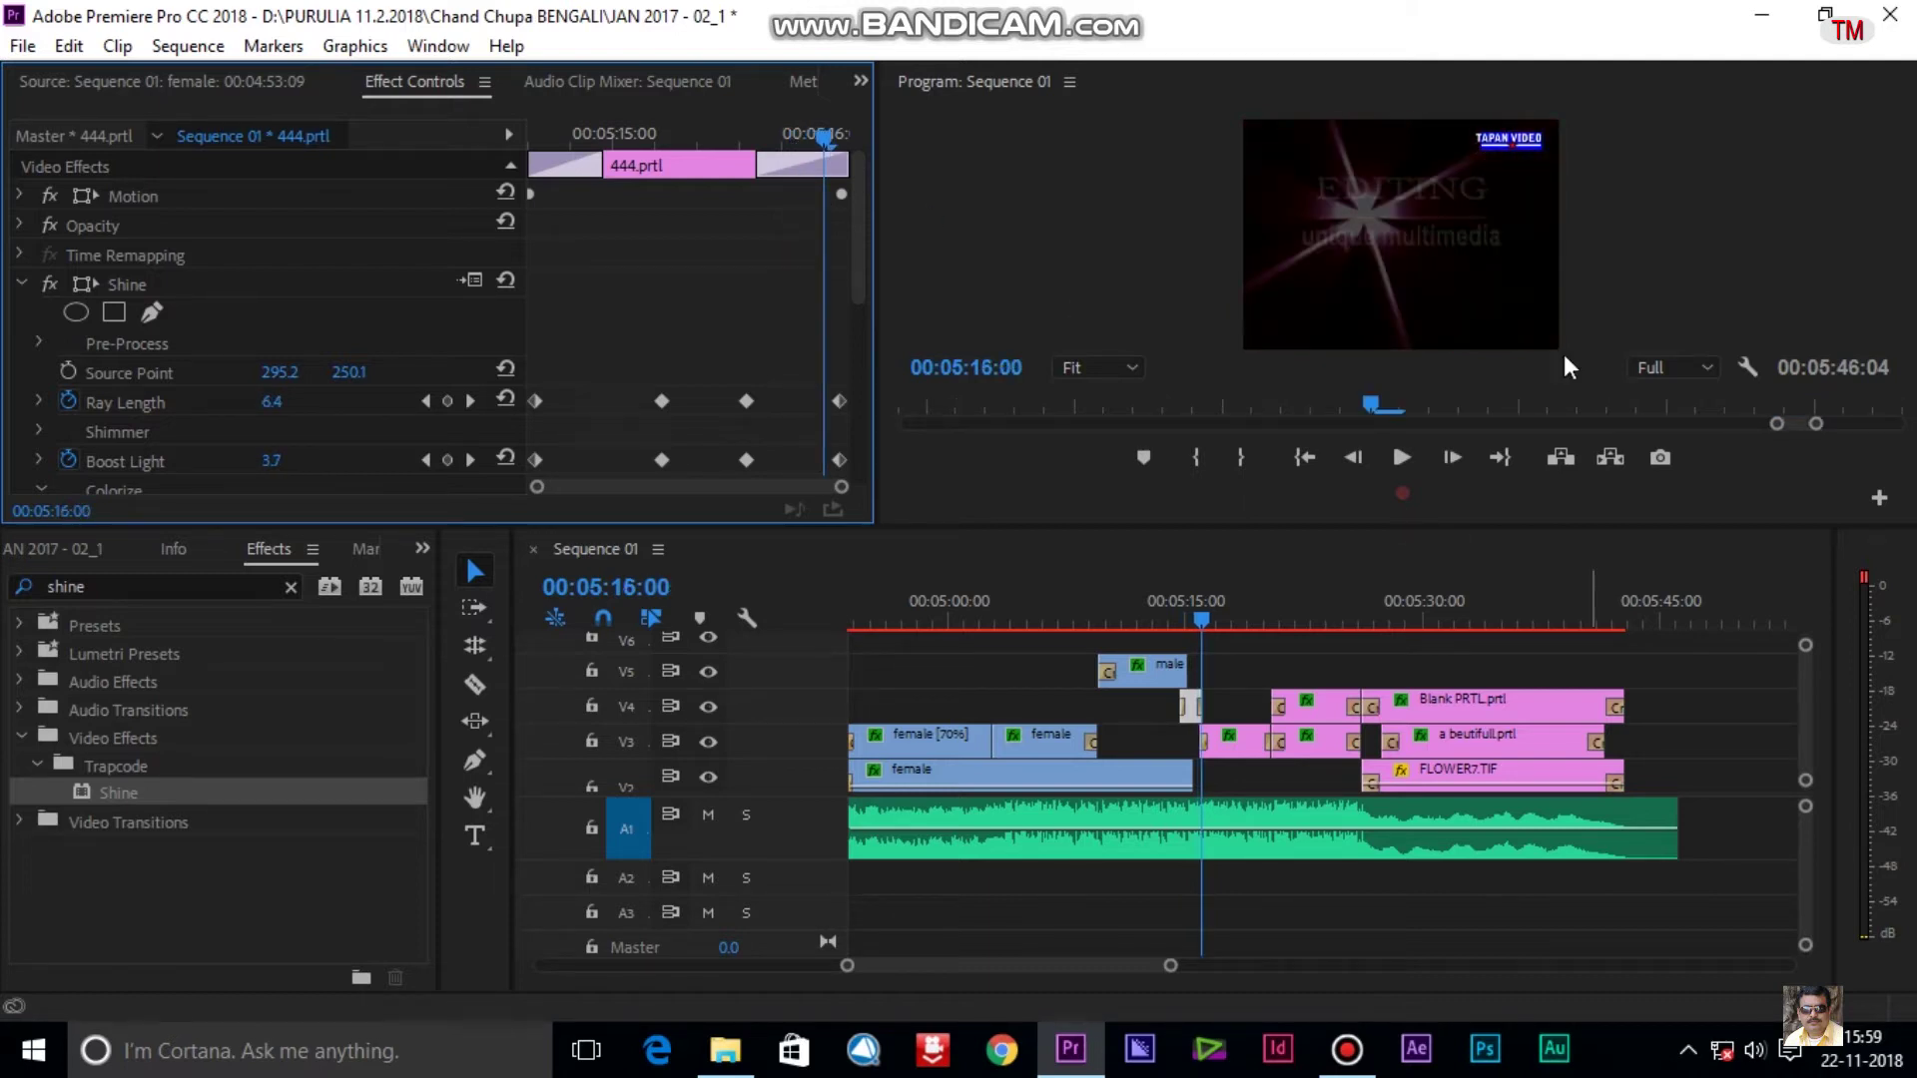
key(space)
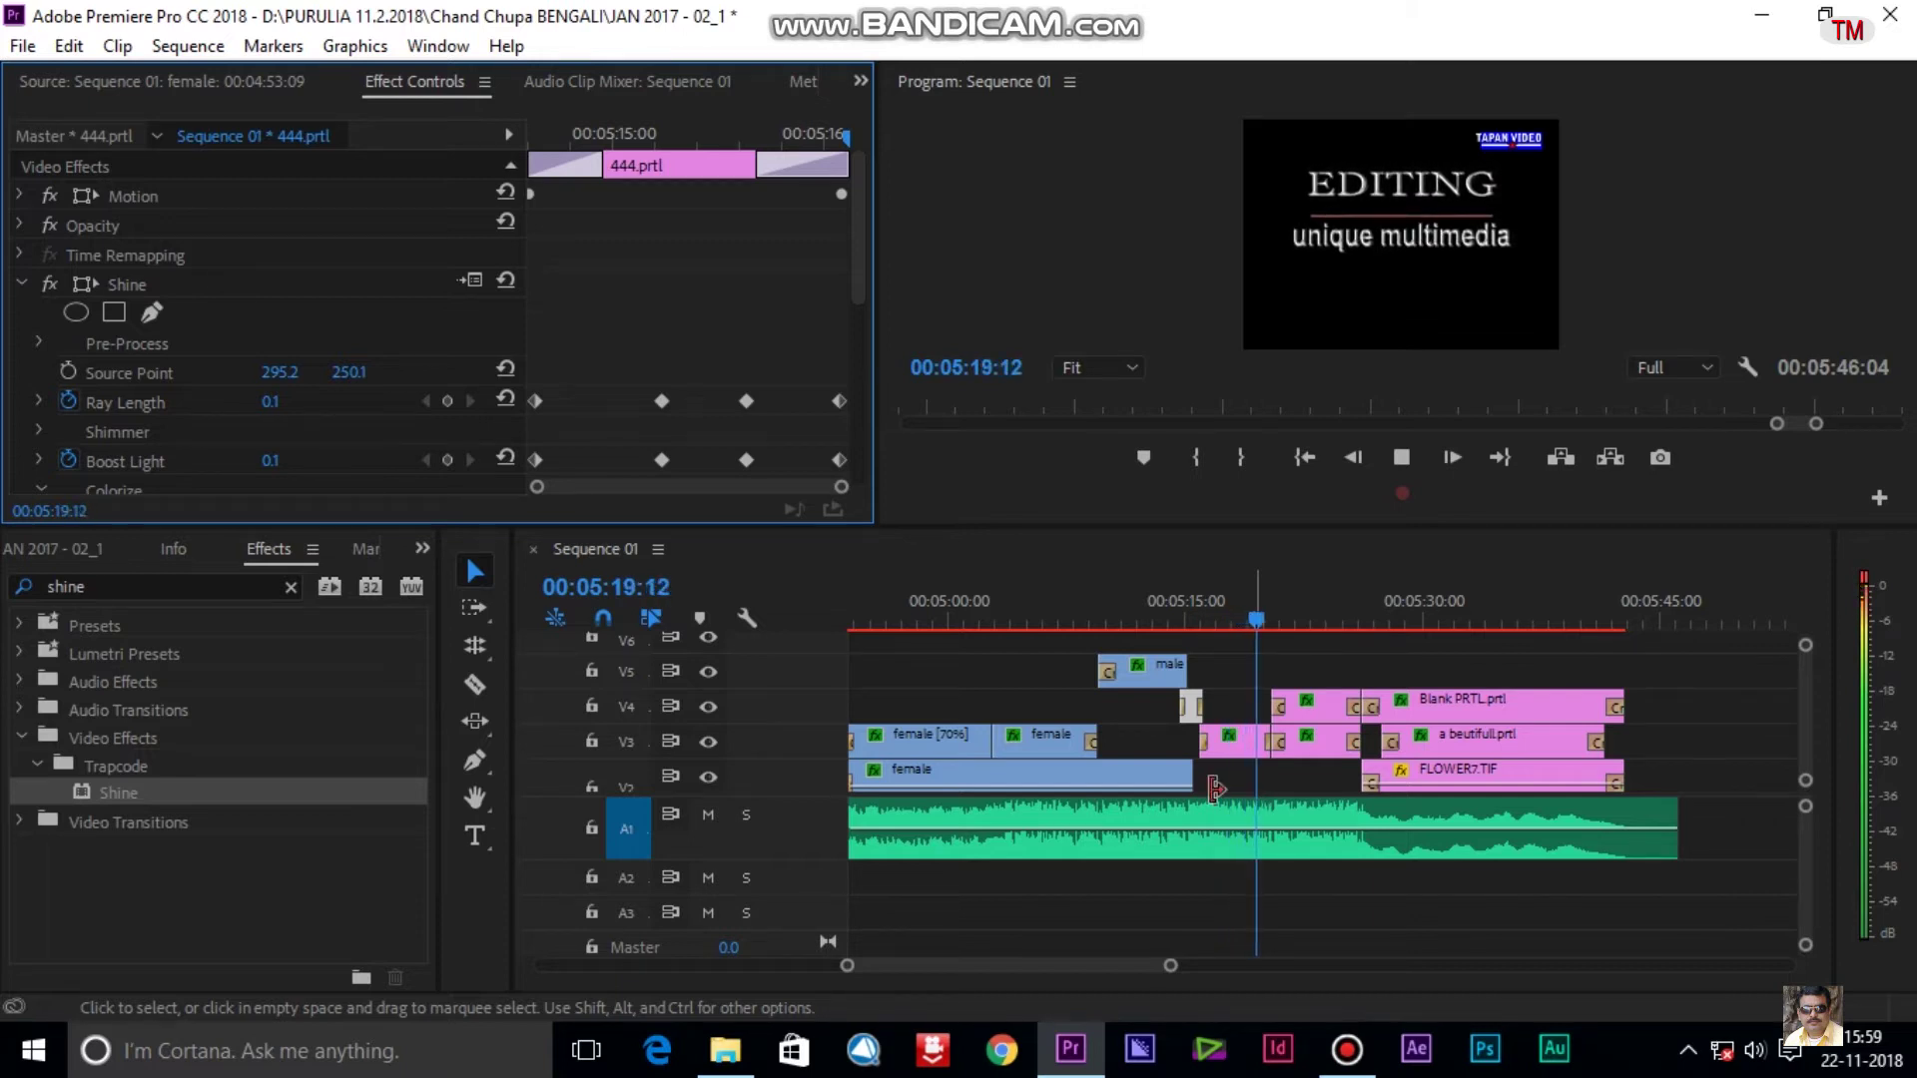
scroll(1626, 819, down, 1)
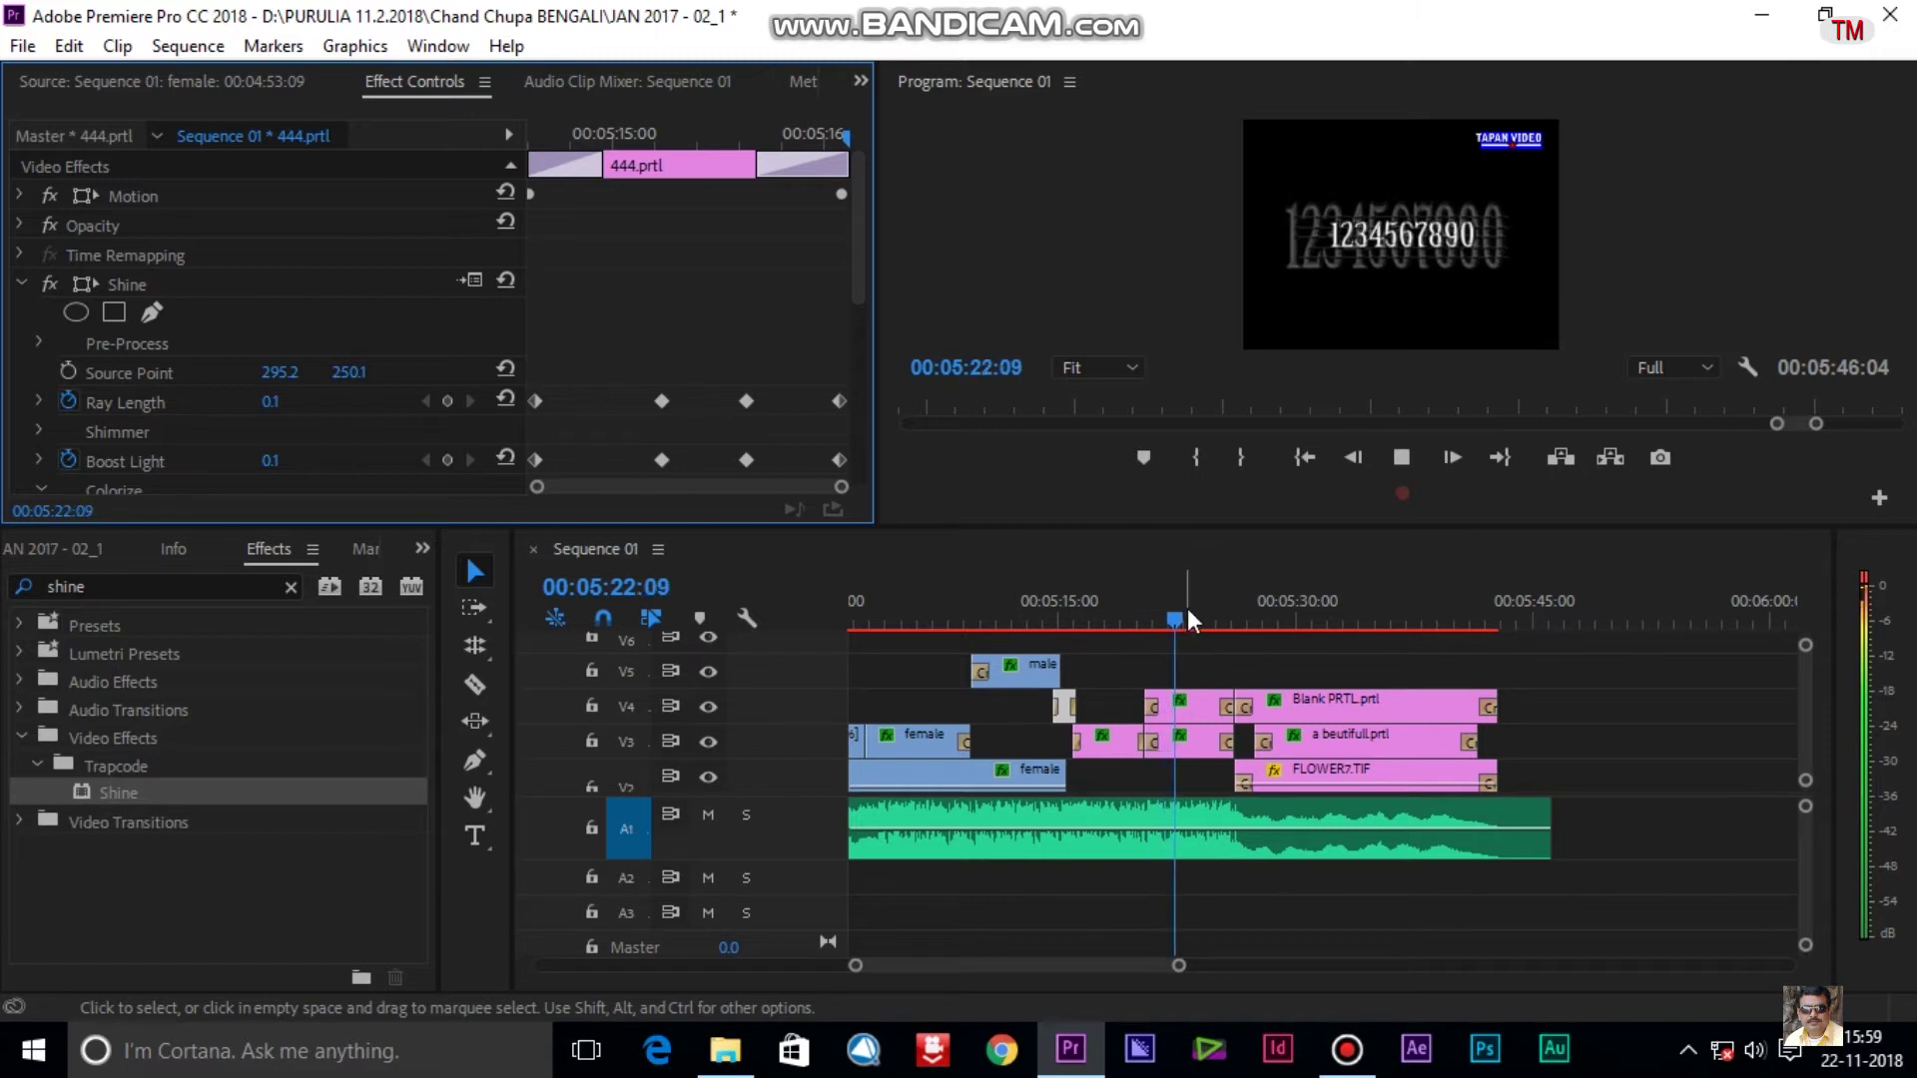
Open the mob1.prtl title on V3 and reposition its number text at X 405.2, Y 336.9.
click(1197, 701)
double_click(1190, 753)
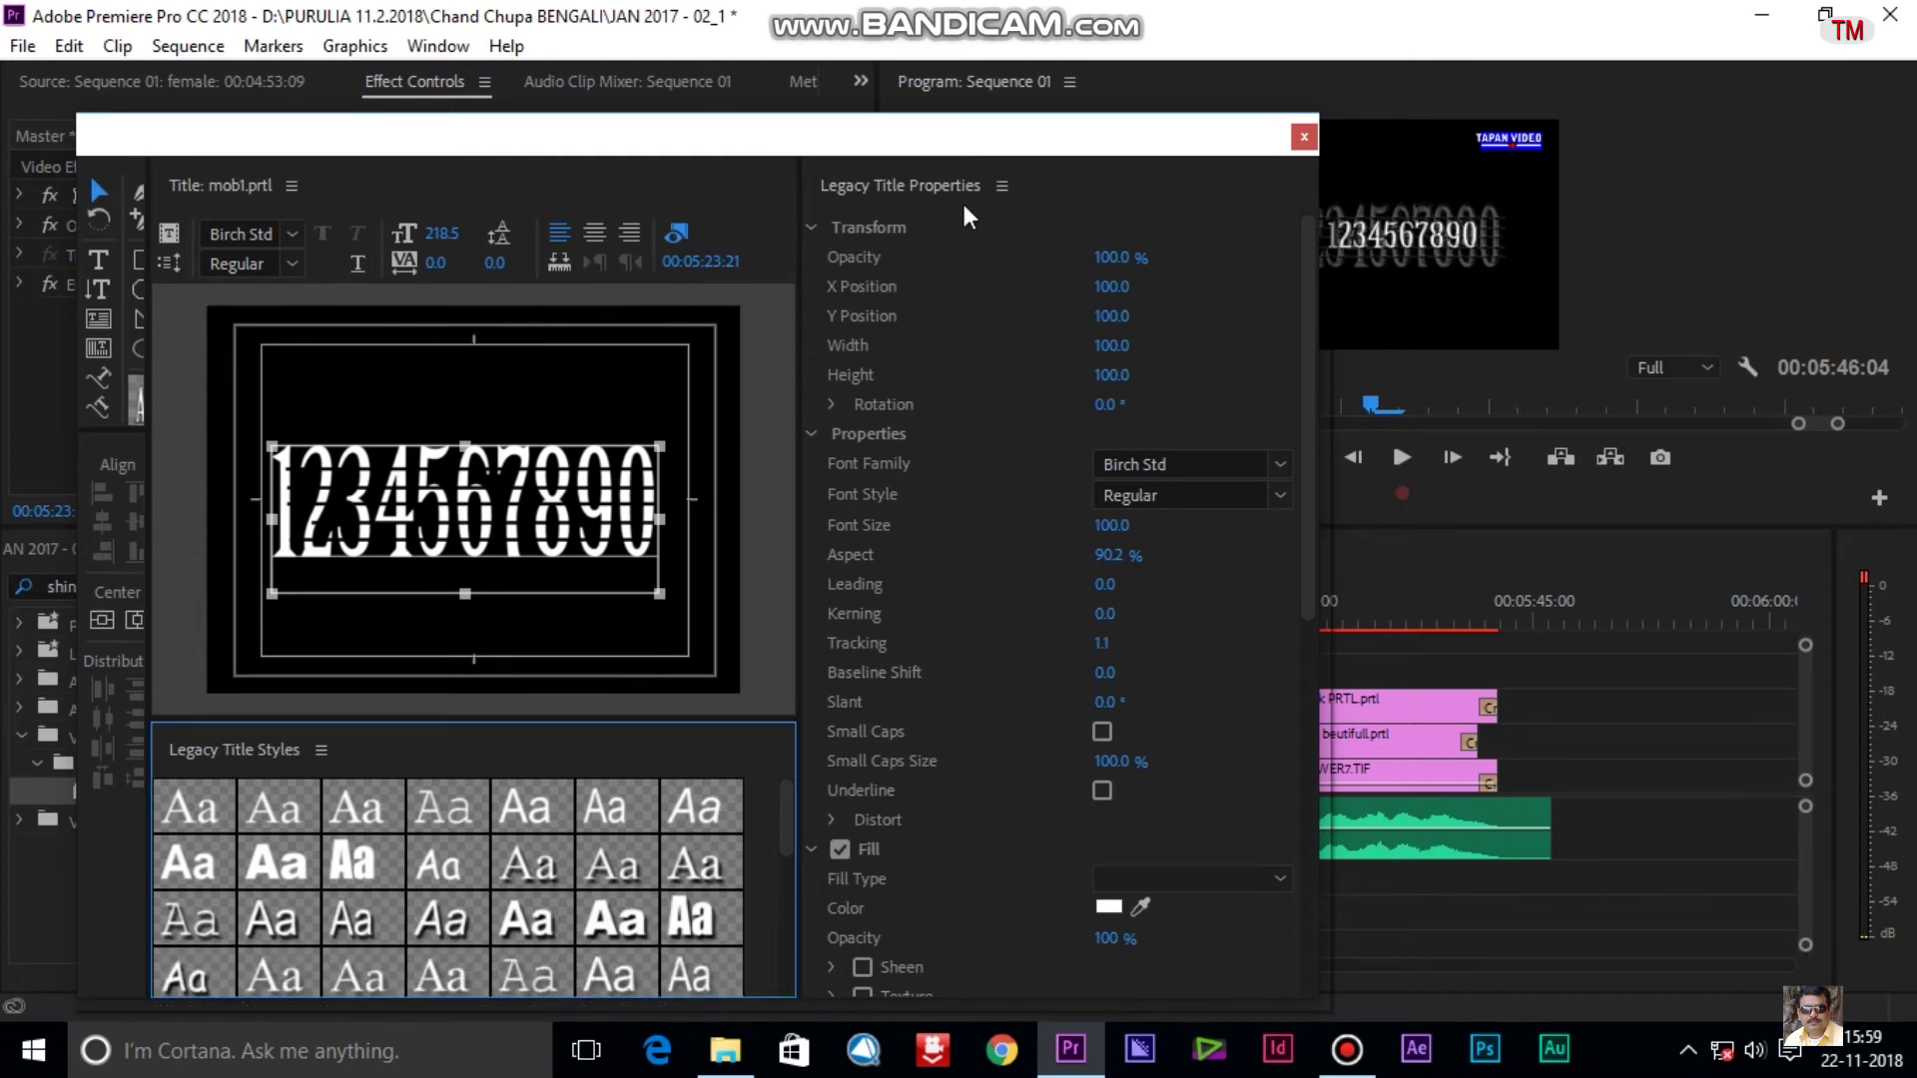
click(503, 488)
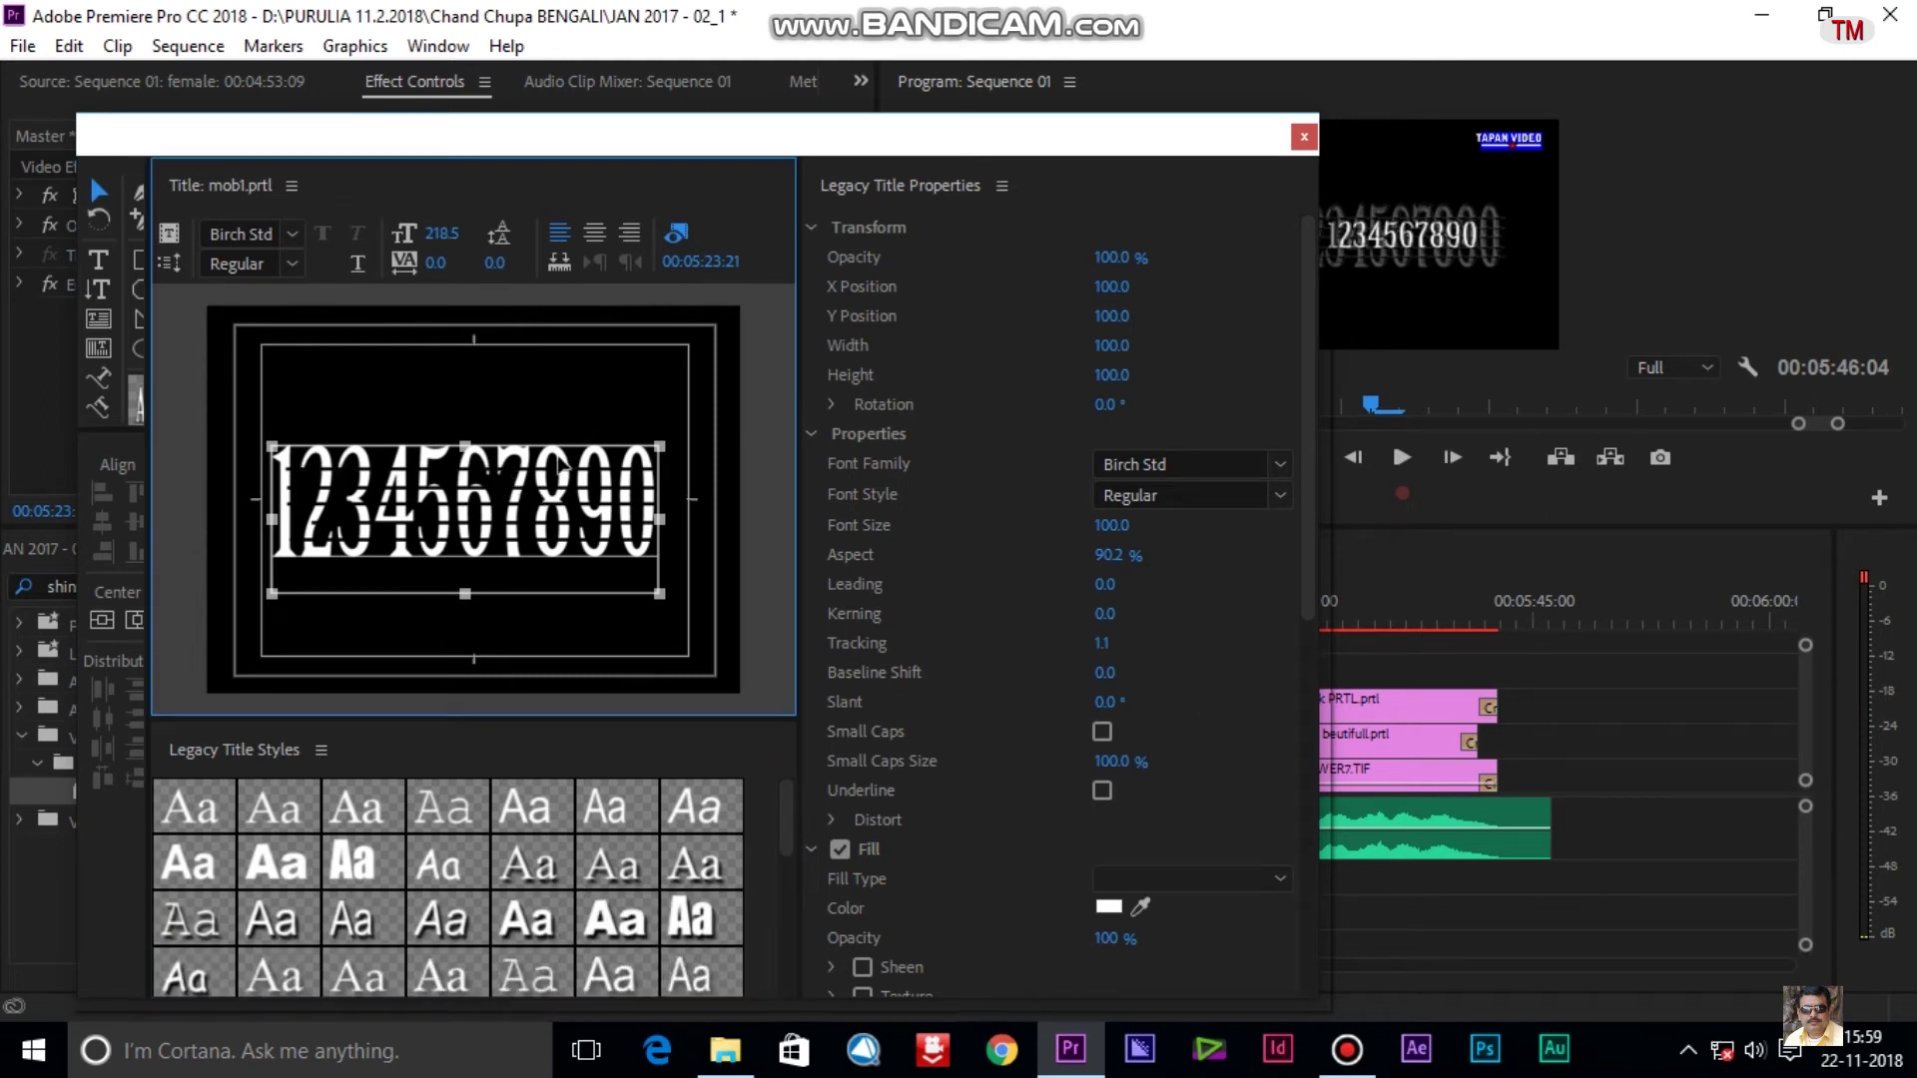
mouse_move(430, 496)
mouse_down()
mouse_move(455, 378)
mouse_move(599, 359)
mouse_move(556, 577)
mouse_move(426, 491)
mouse_up()
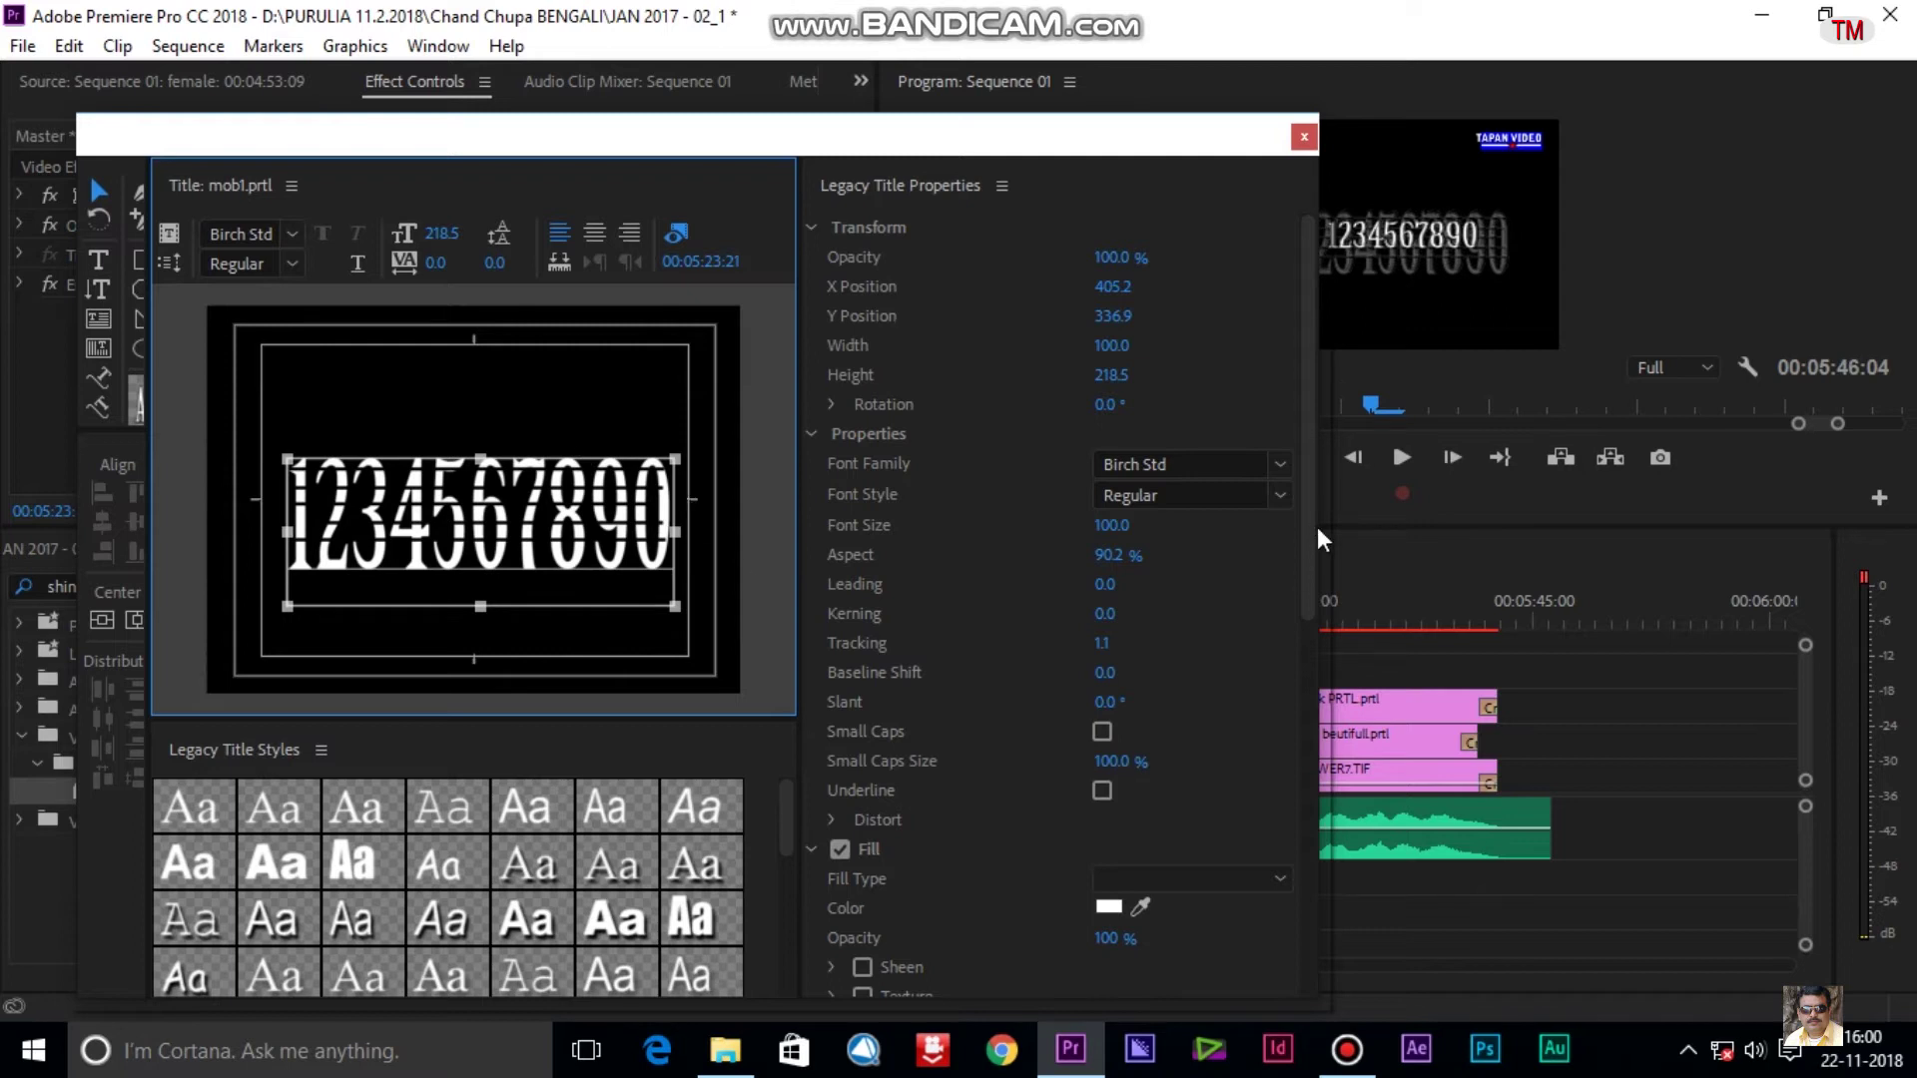
Try the Blackoak Std and Blackadder ITC fonts on the number text and return it to Birch Std.
click(1281, 466)
click(1182, 565)
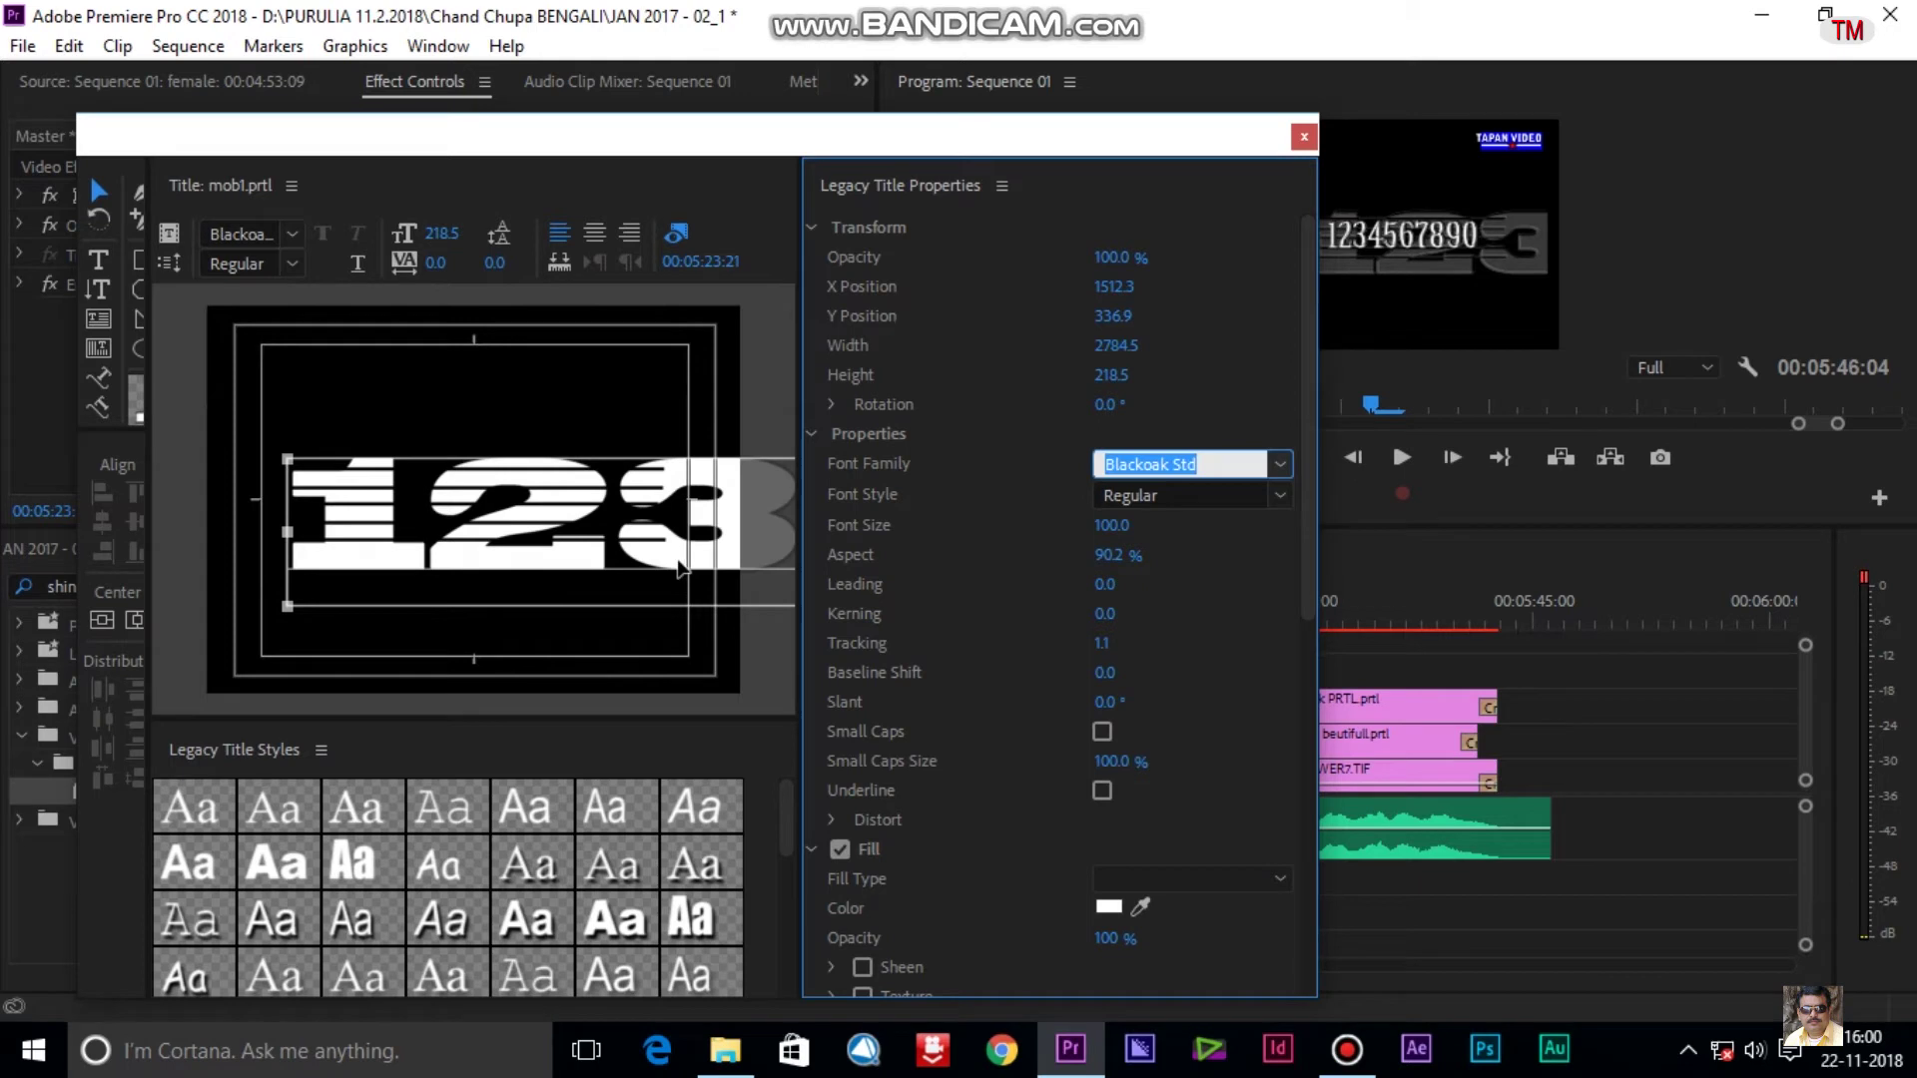
click(1280, 465)
click(1181, 532)
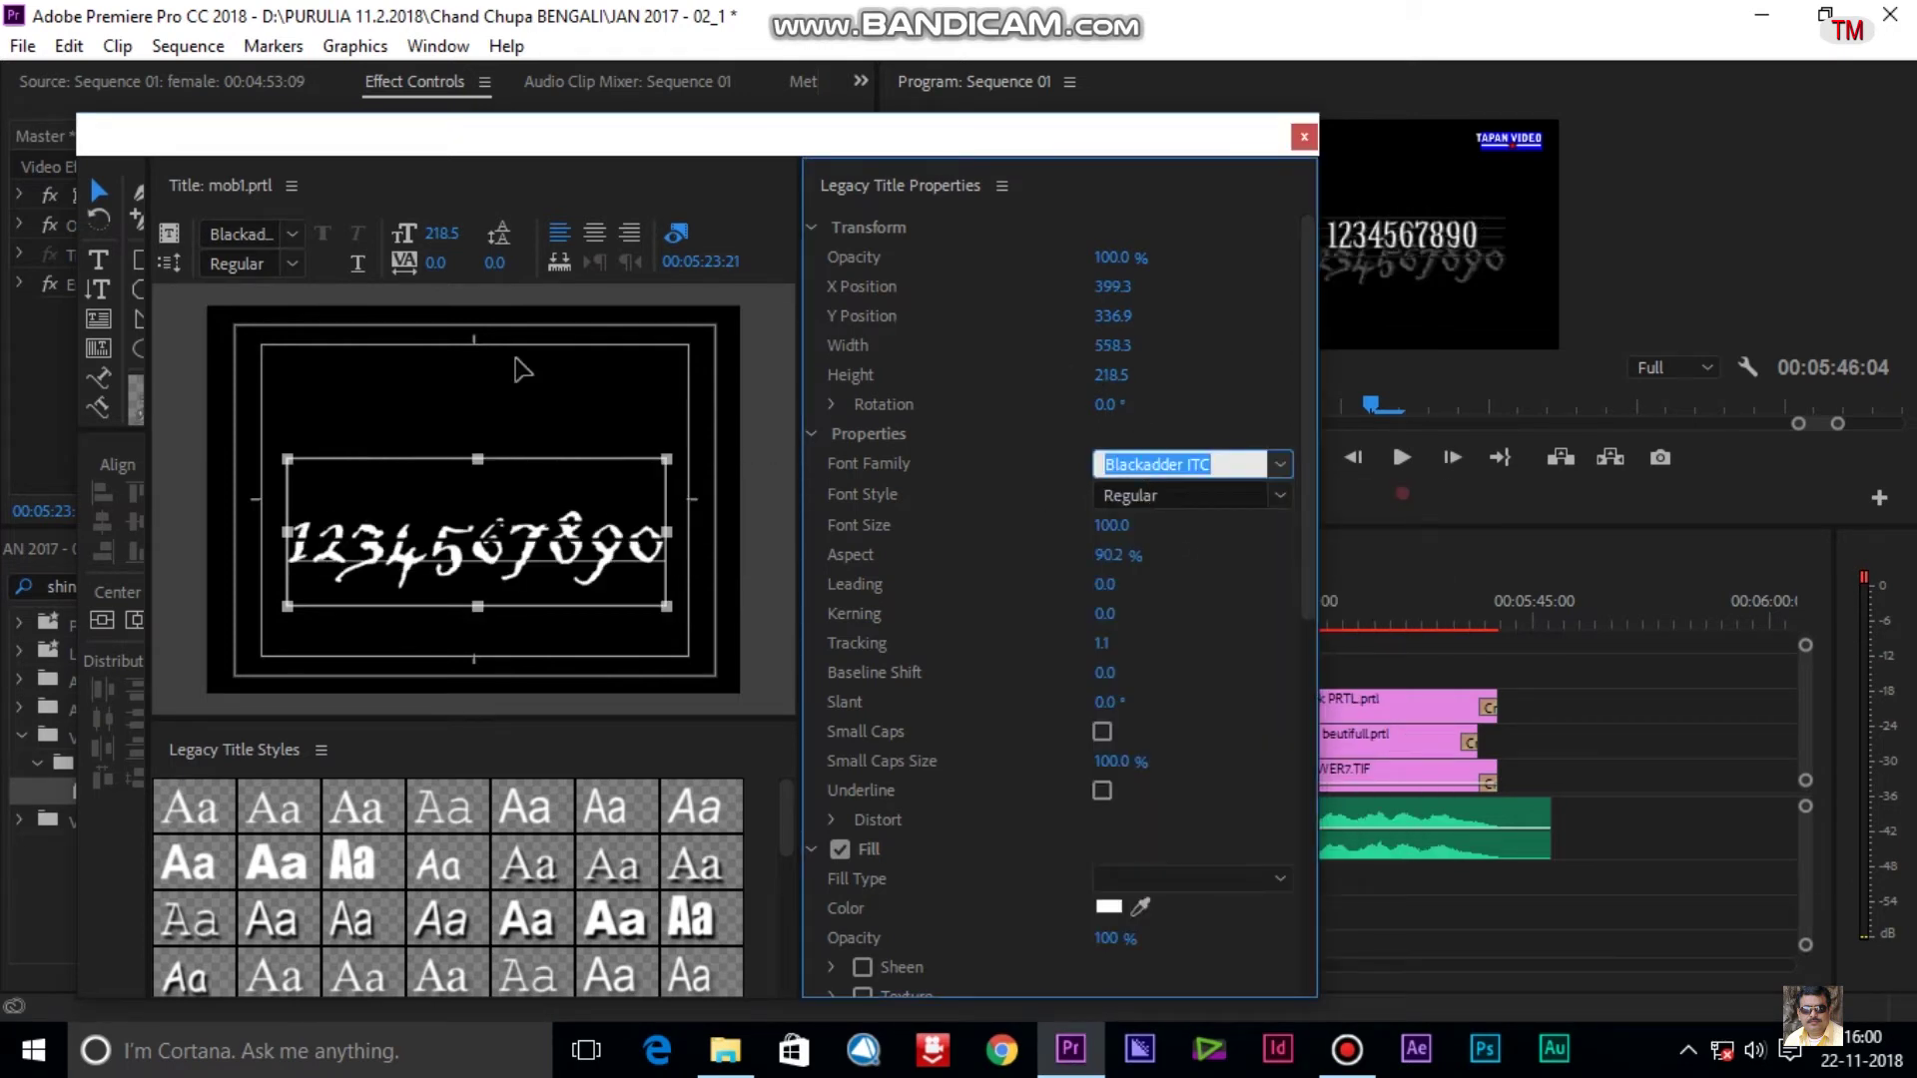
click(1282, 466)
click(1155, 498)
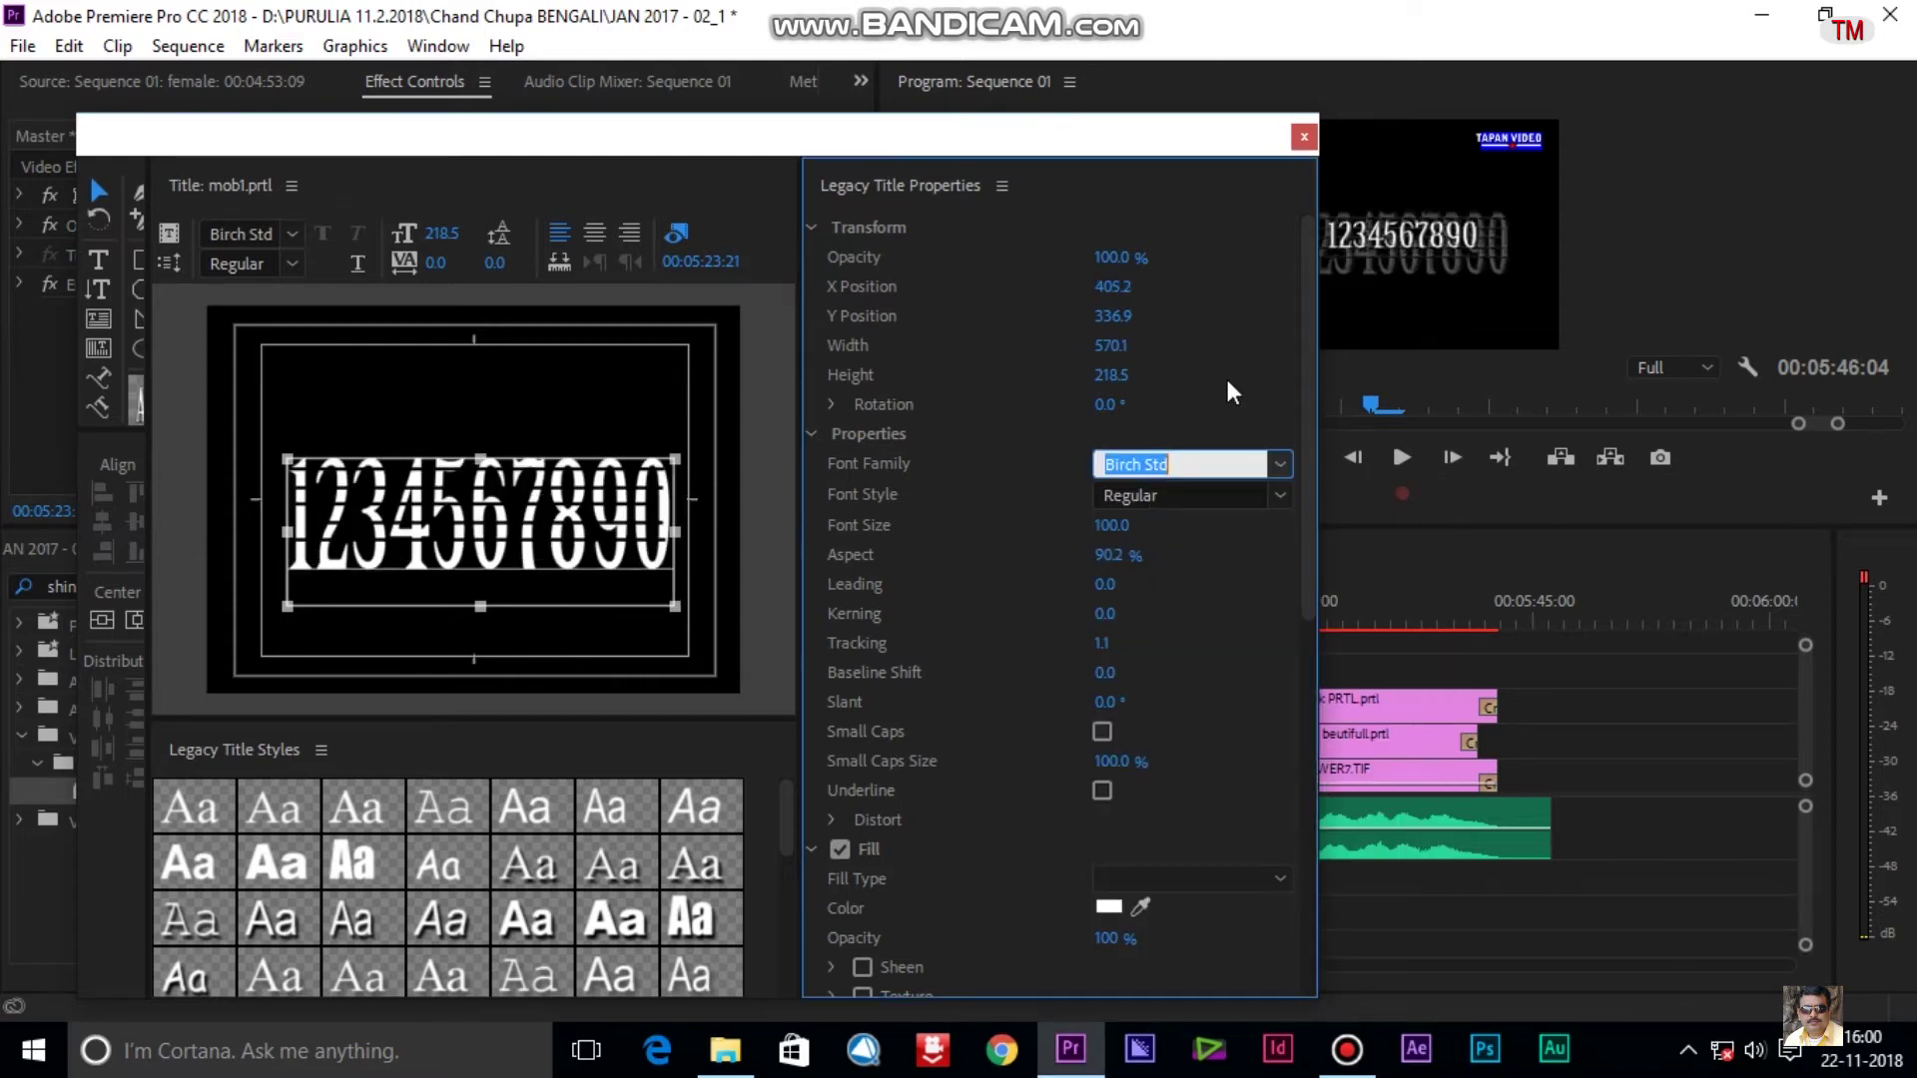
Examine the number text's Fill properties, including the Sheen settings.
scroll(1262, 397, down, 2)
scroll(1291, 611, down, 2)
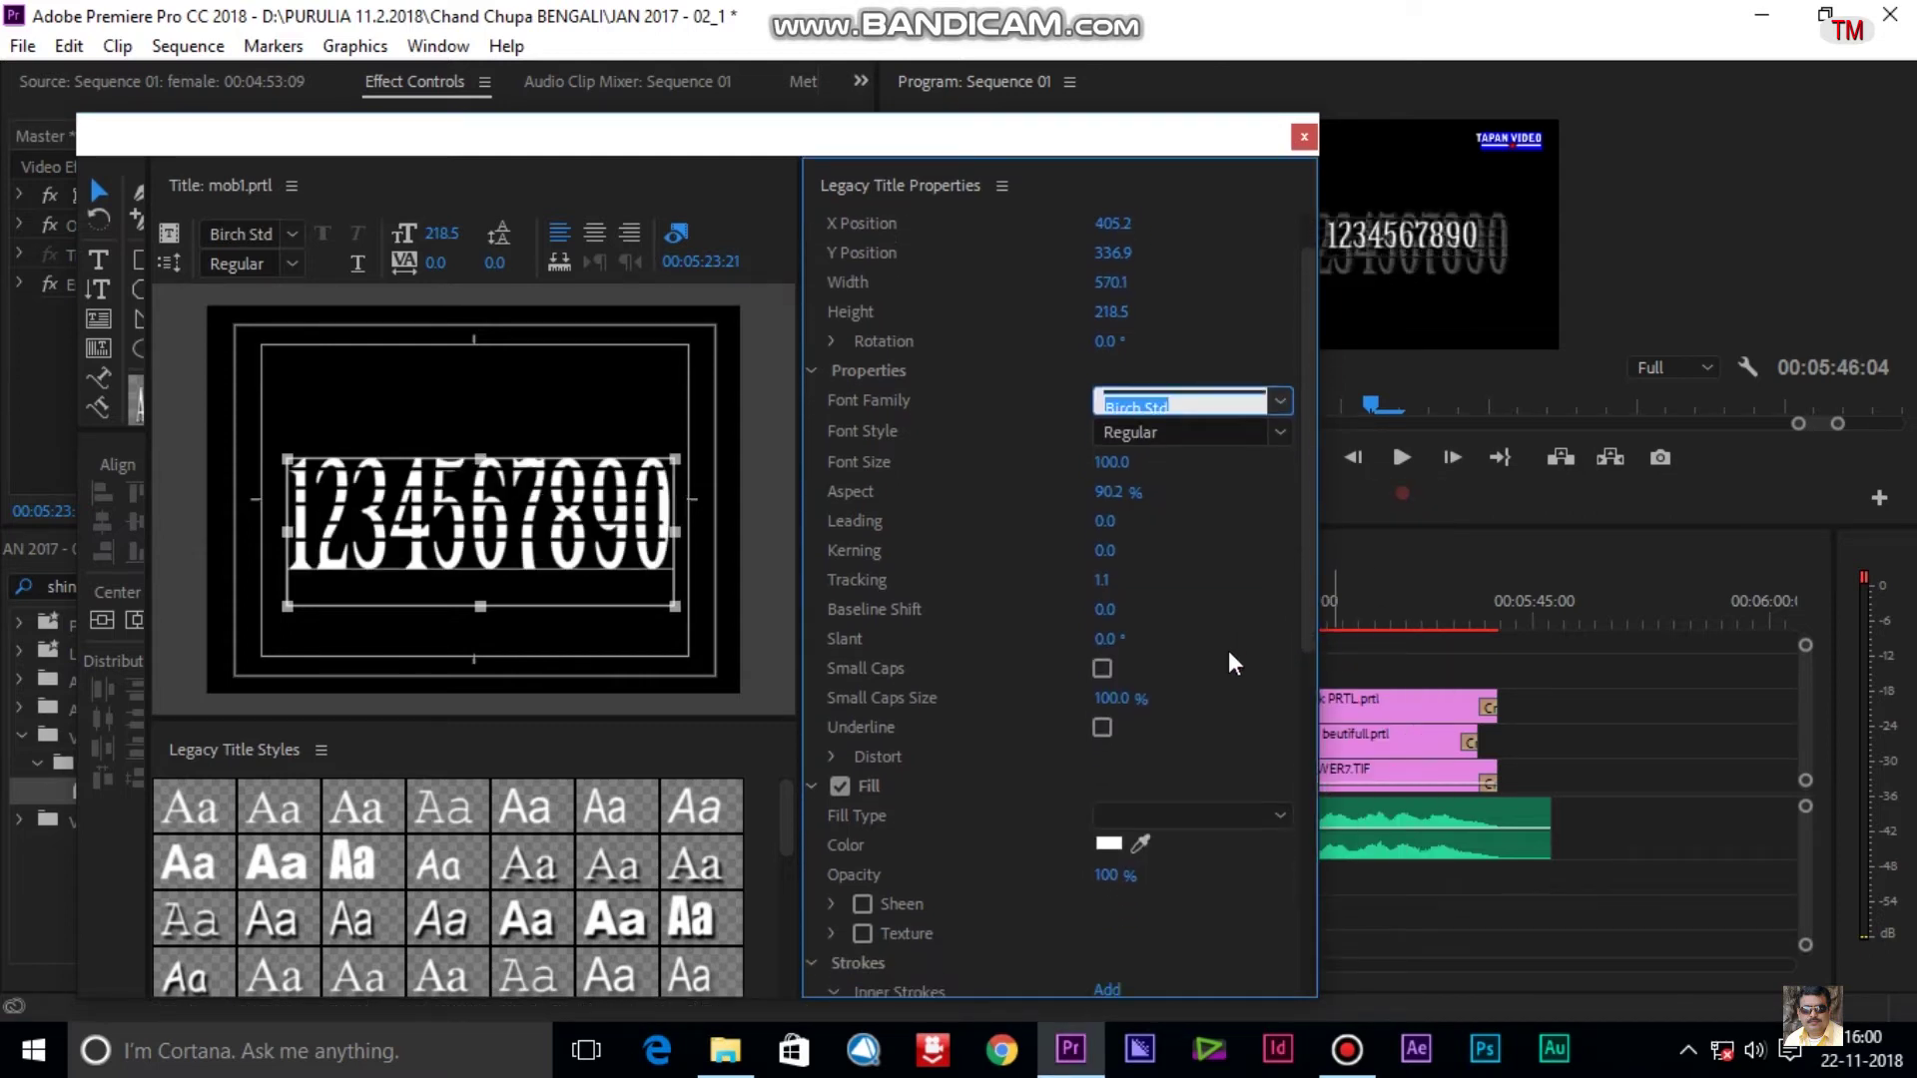
click(835, 870)
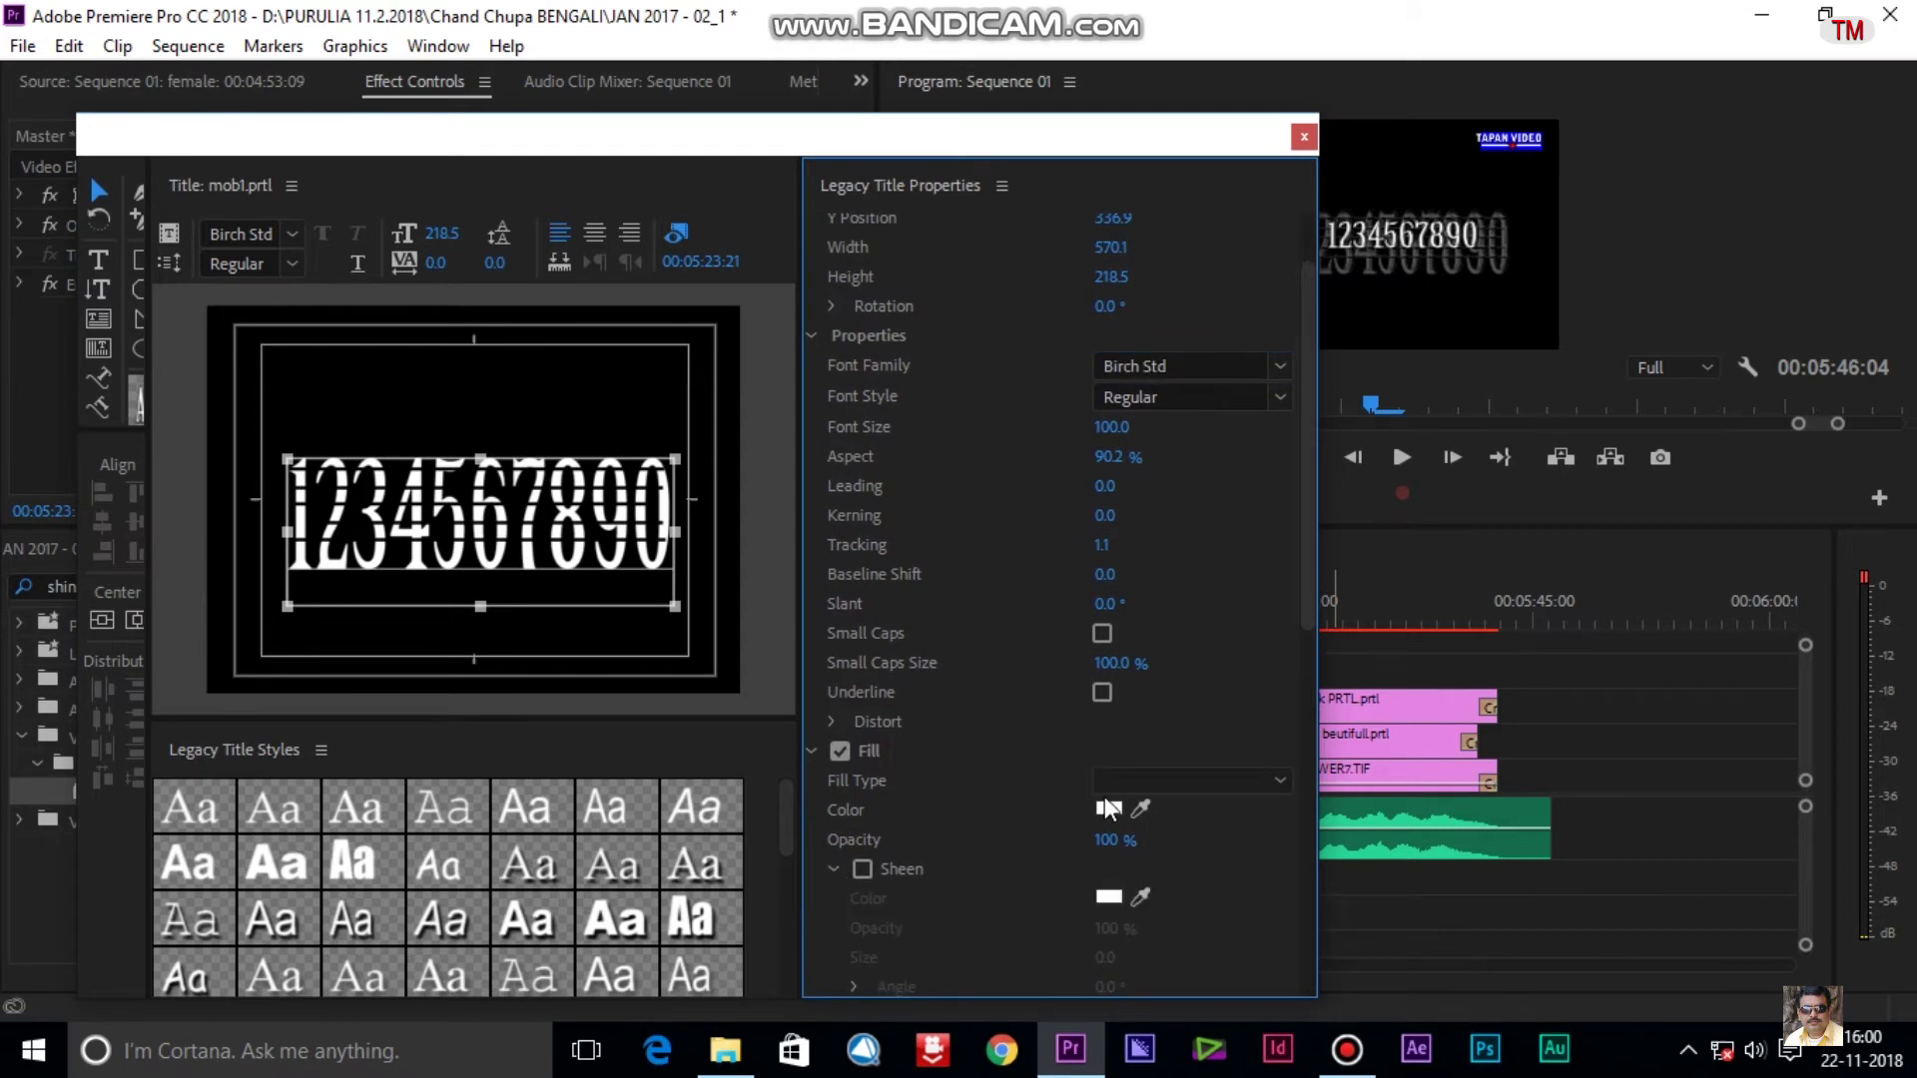
click(833, 872)
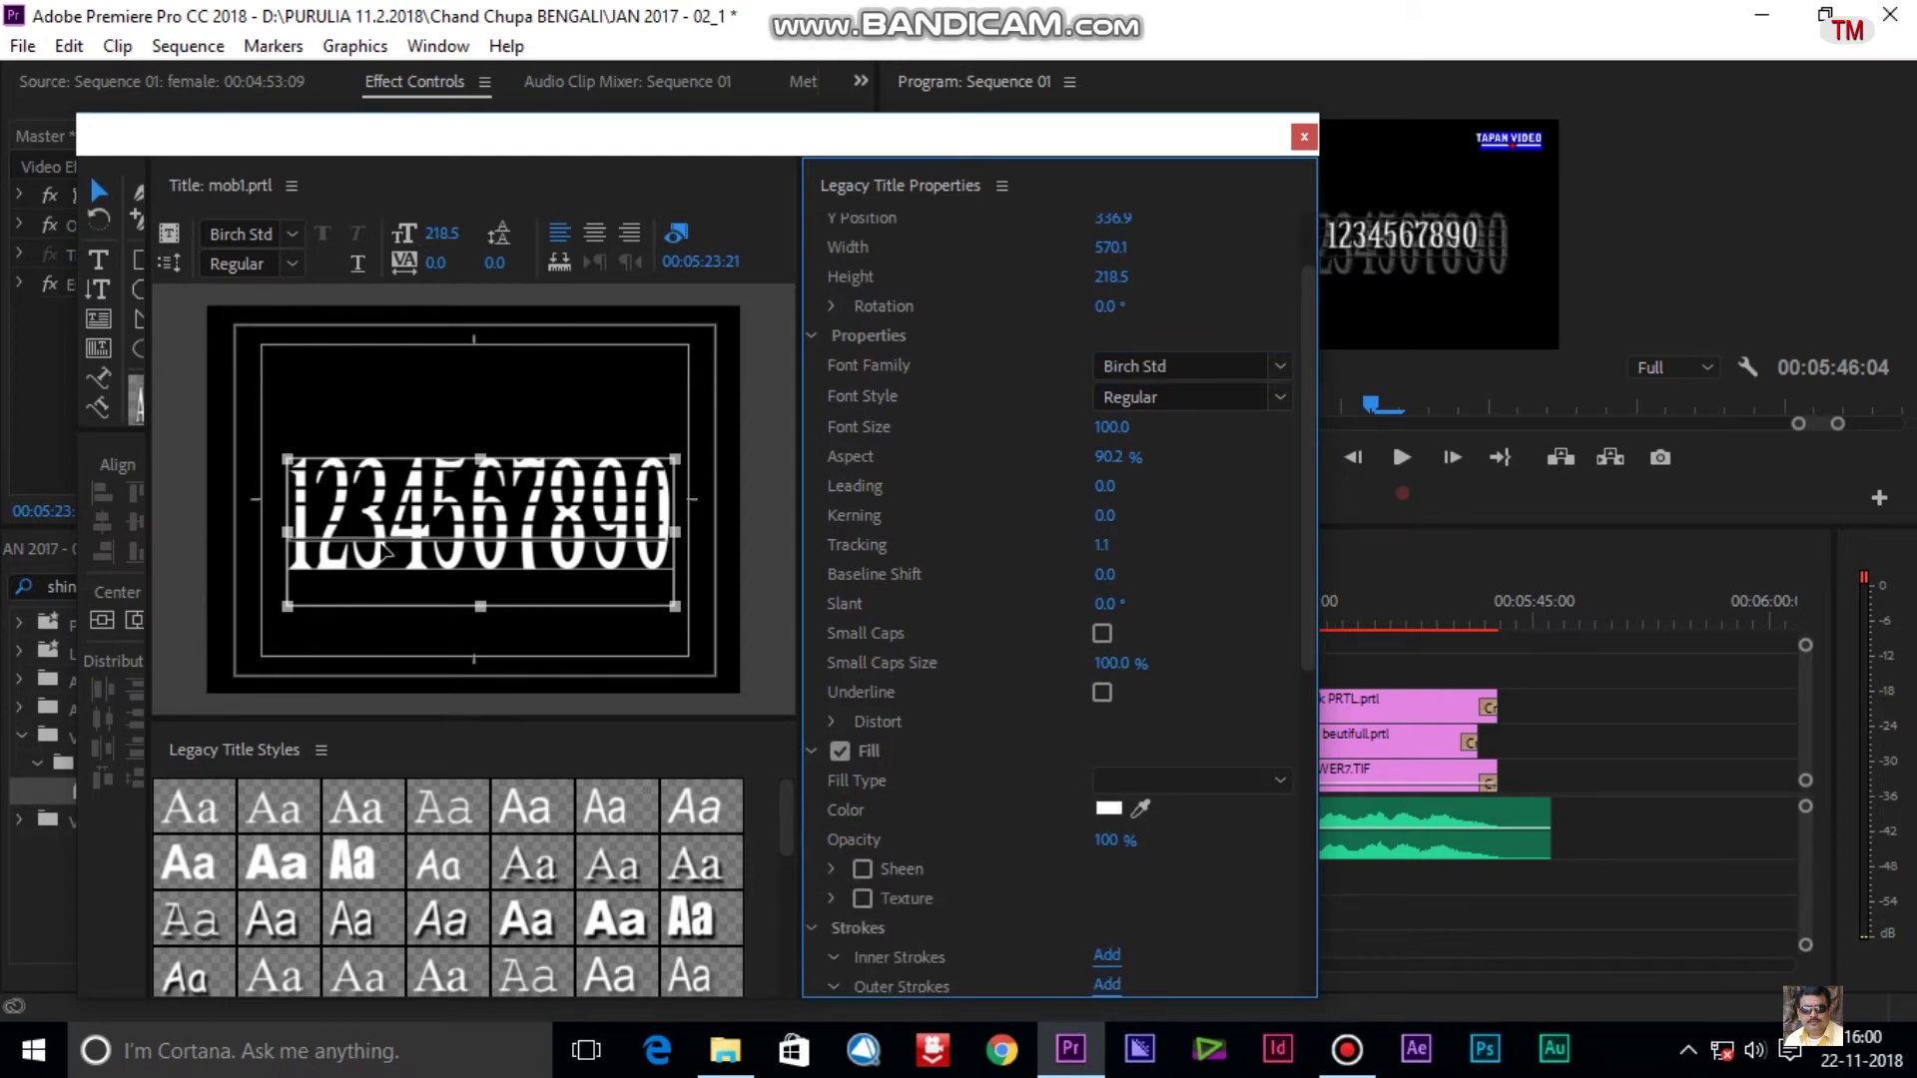
Reposition the thin black line crossing the digits in the mob1.prtl title and close the title editor.
click(307, 544)
drag(313, 565, 343, 605)
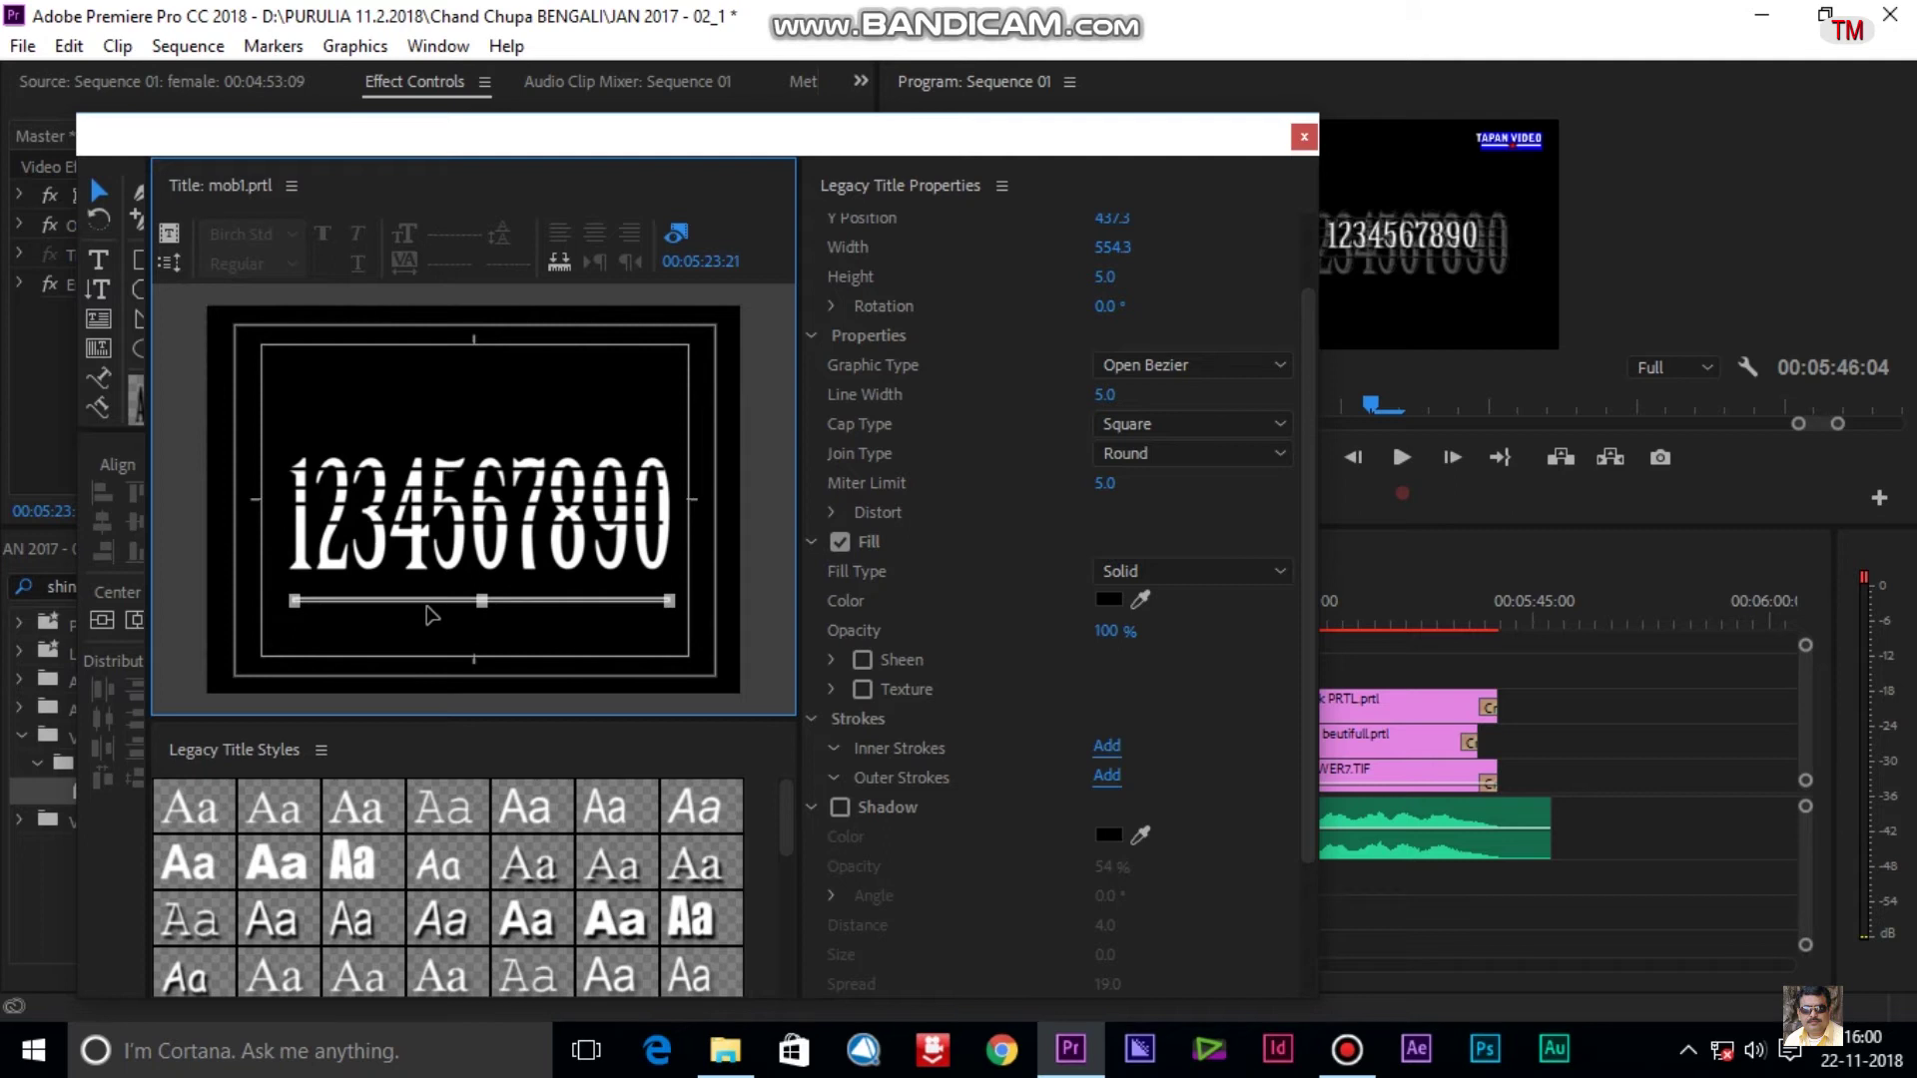
drag(519, 601, 529, 547)
click(544, 649)
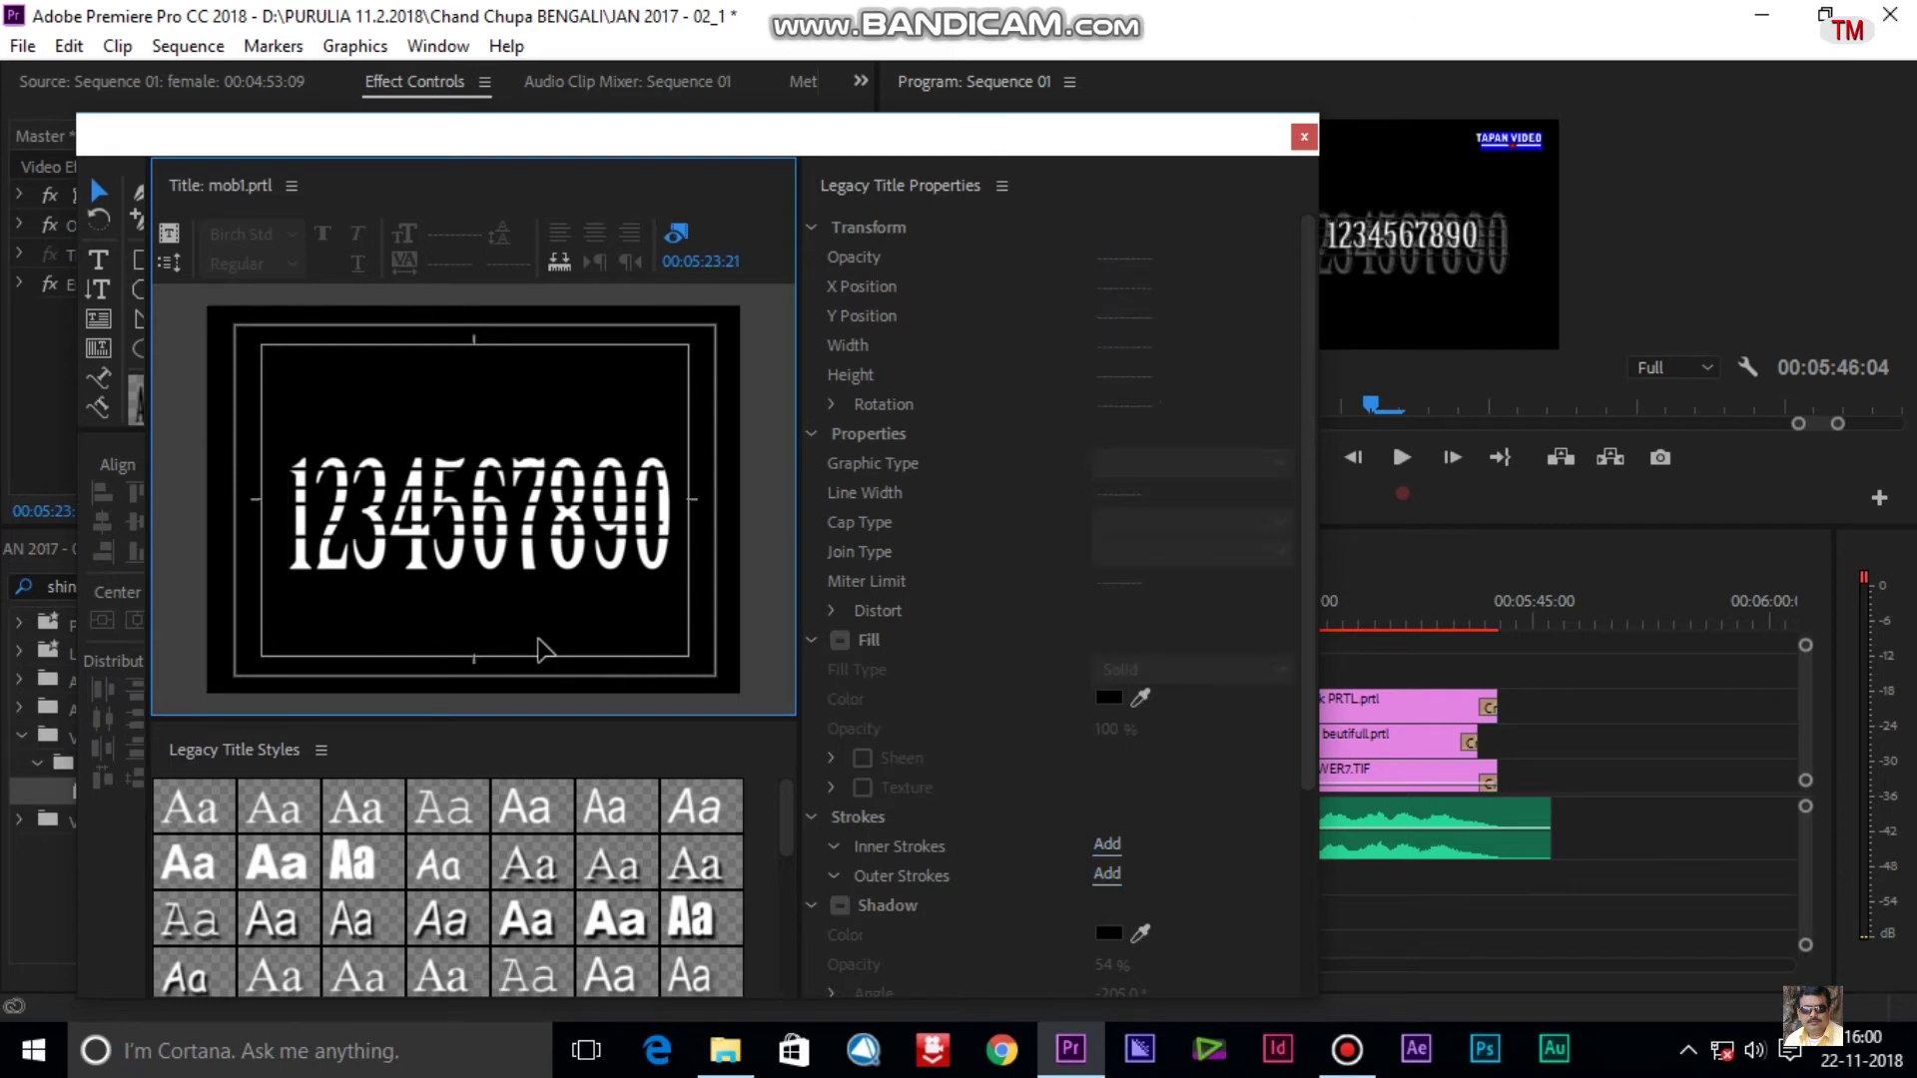
click(547, 604)
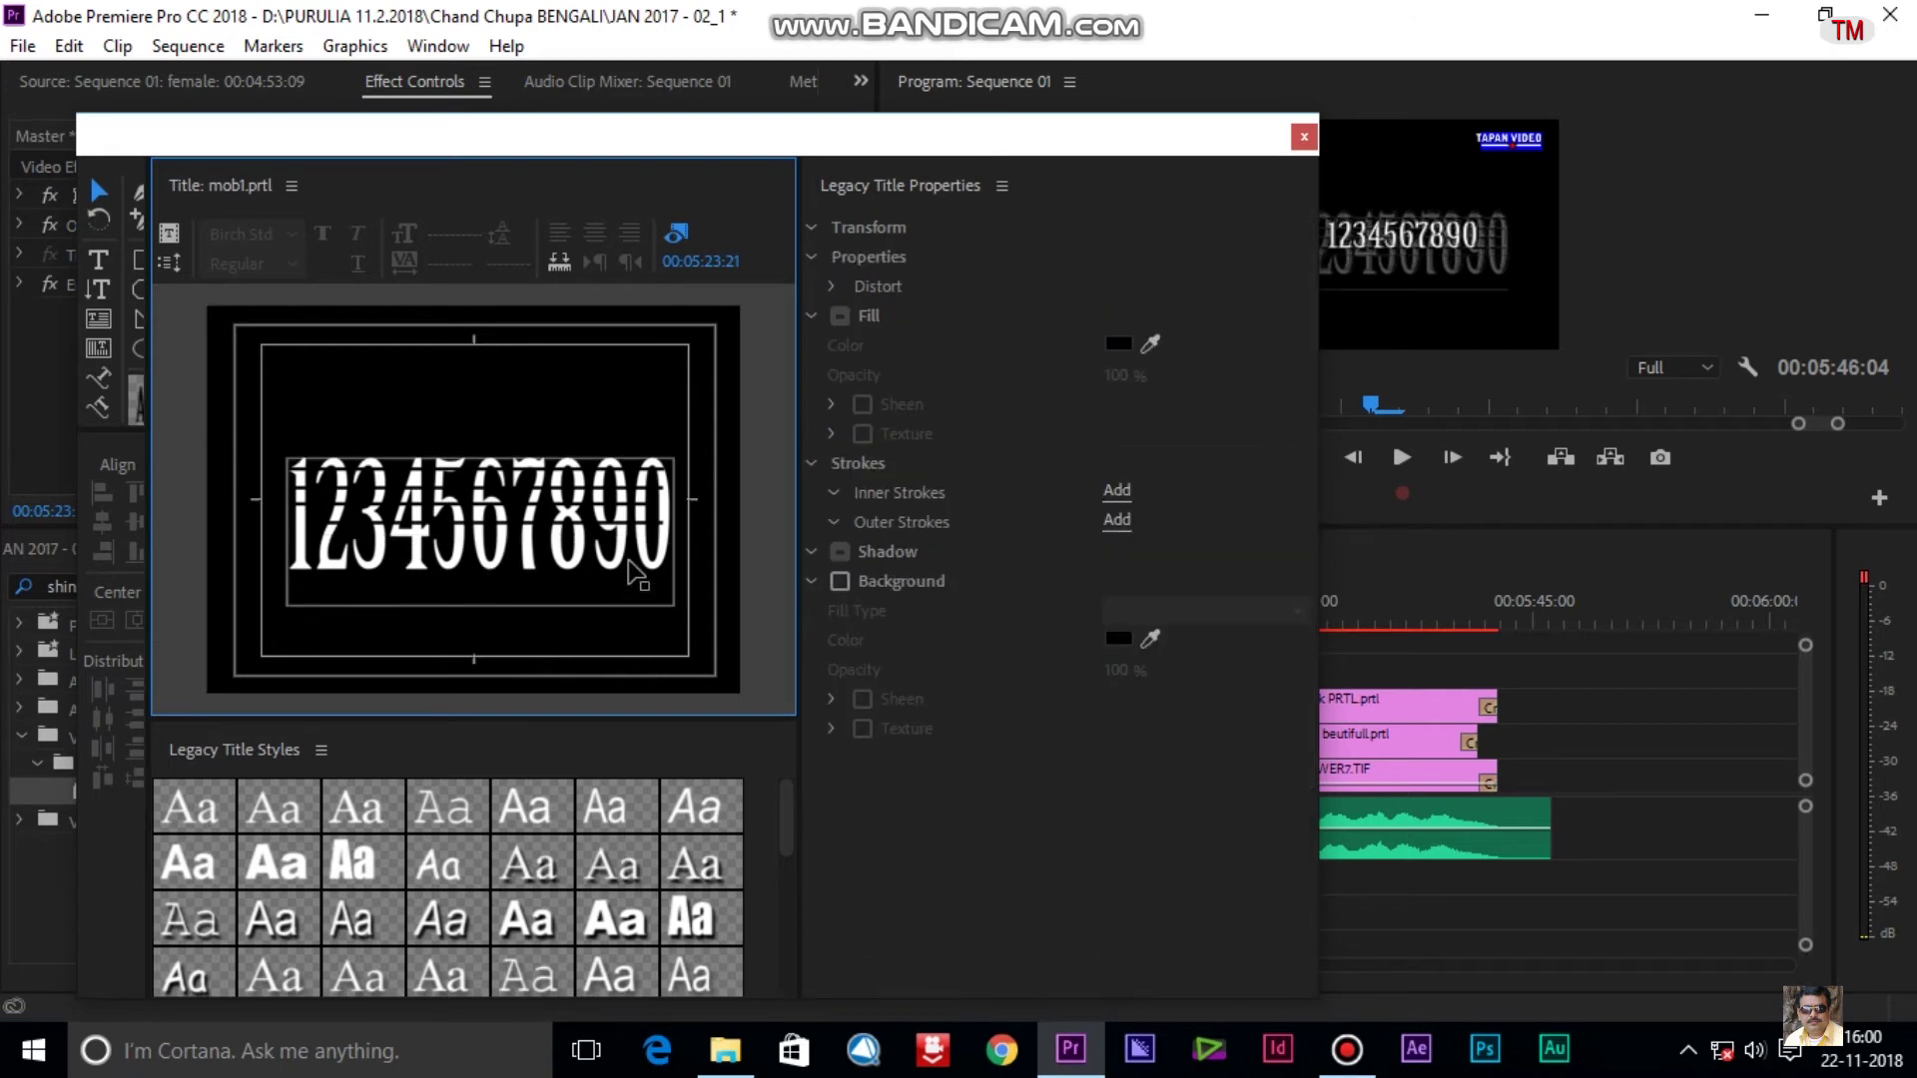
click(1304, 137)
Play the closing flower title section through to the end of the sequence.
key(space)
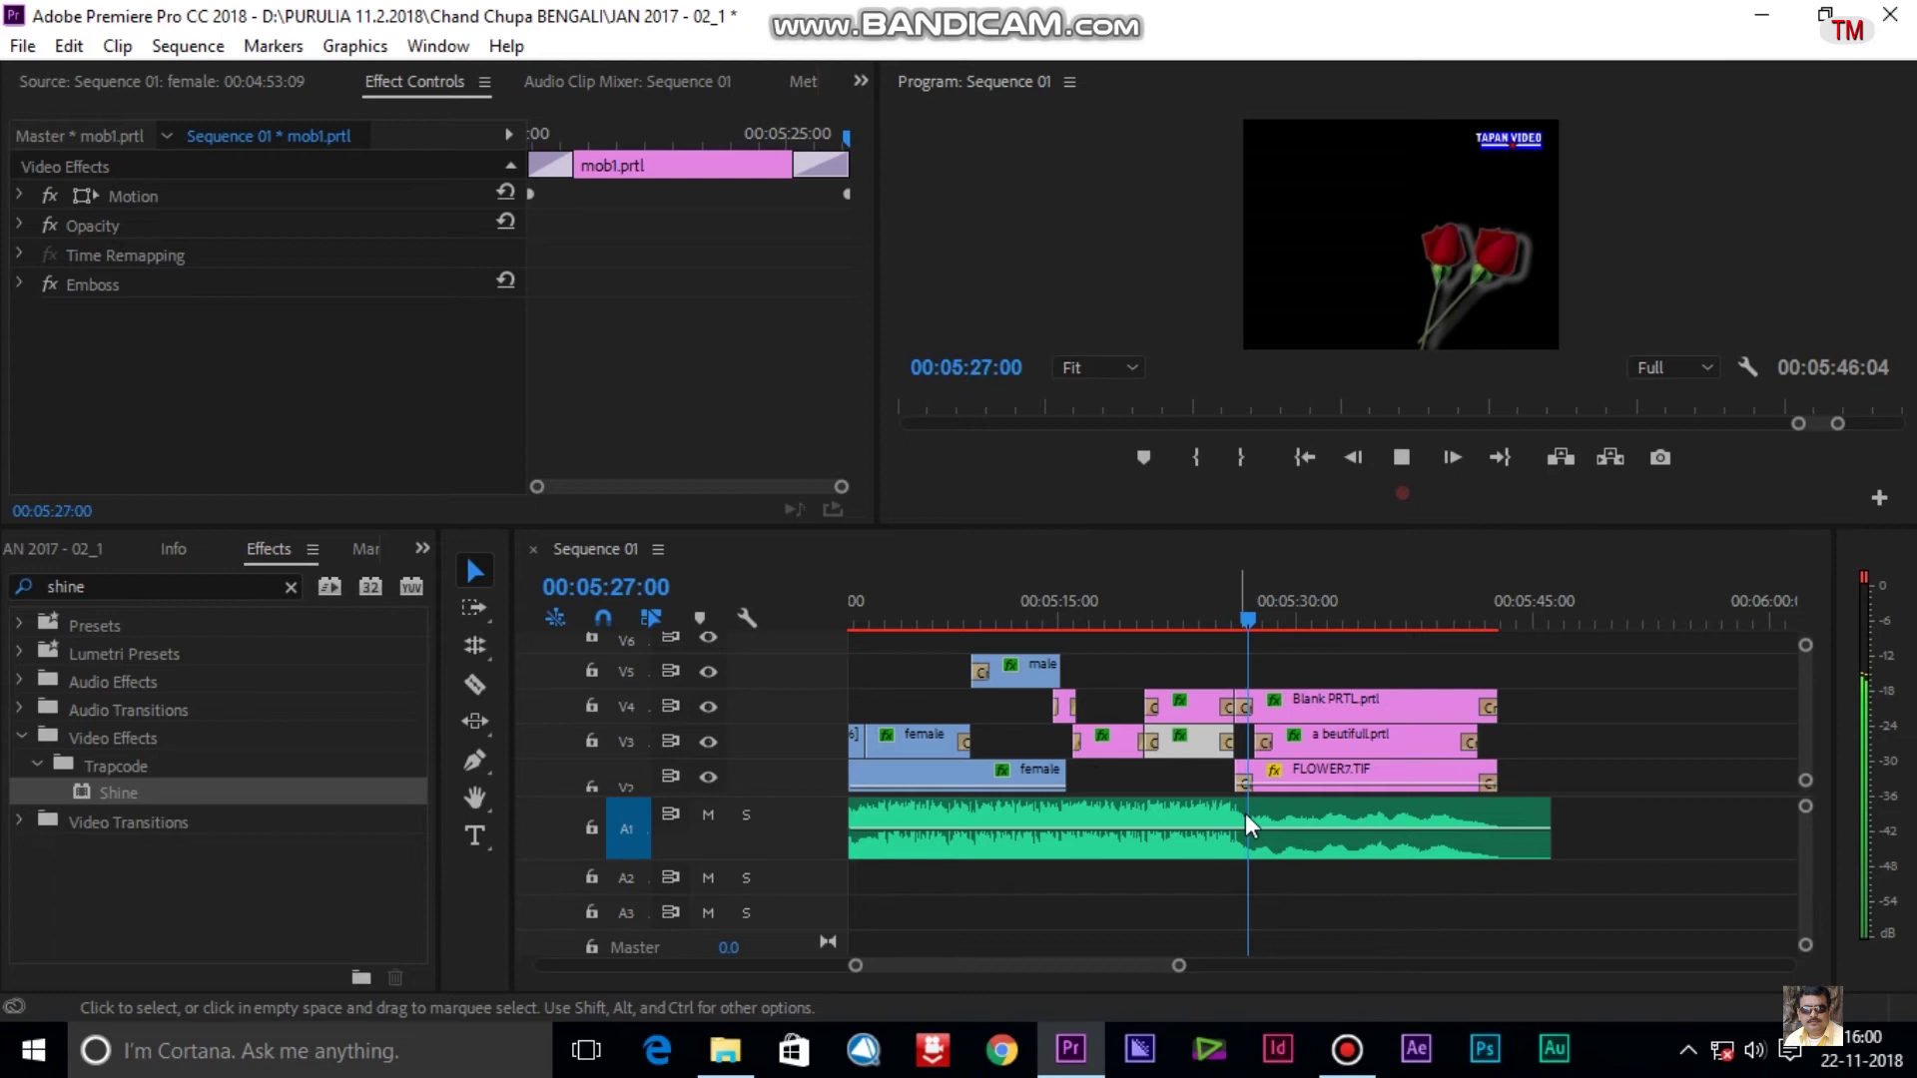
scroll(1338, 779, down, 3)
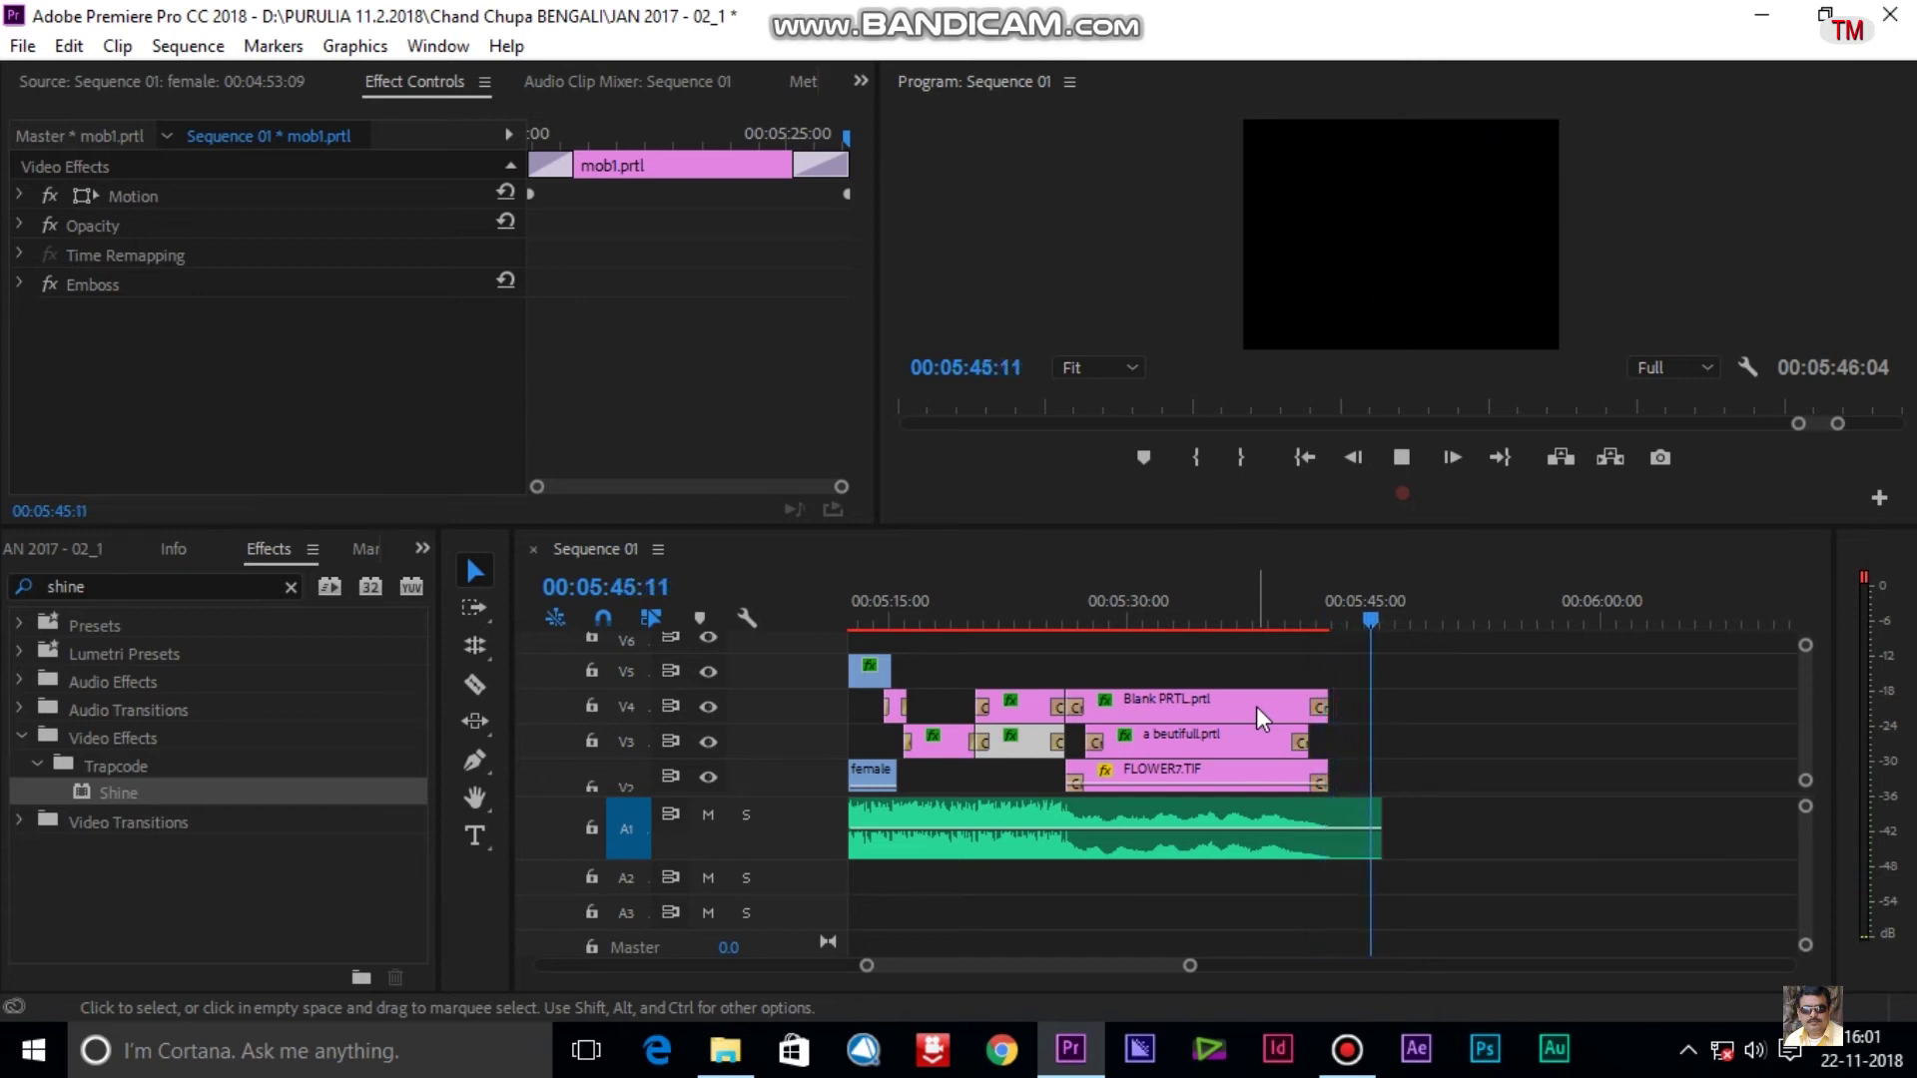
Fit the whole sequence in the timeline and play it from the start at 00:00:00:00.
click(1556, 691)
key(backslash)
click(1304, 458)
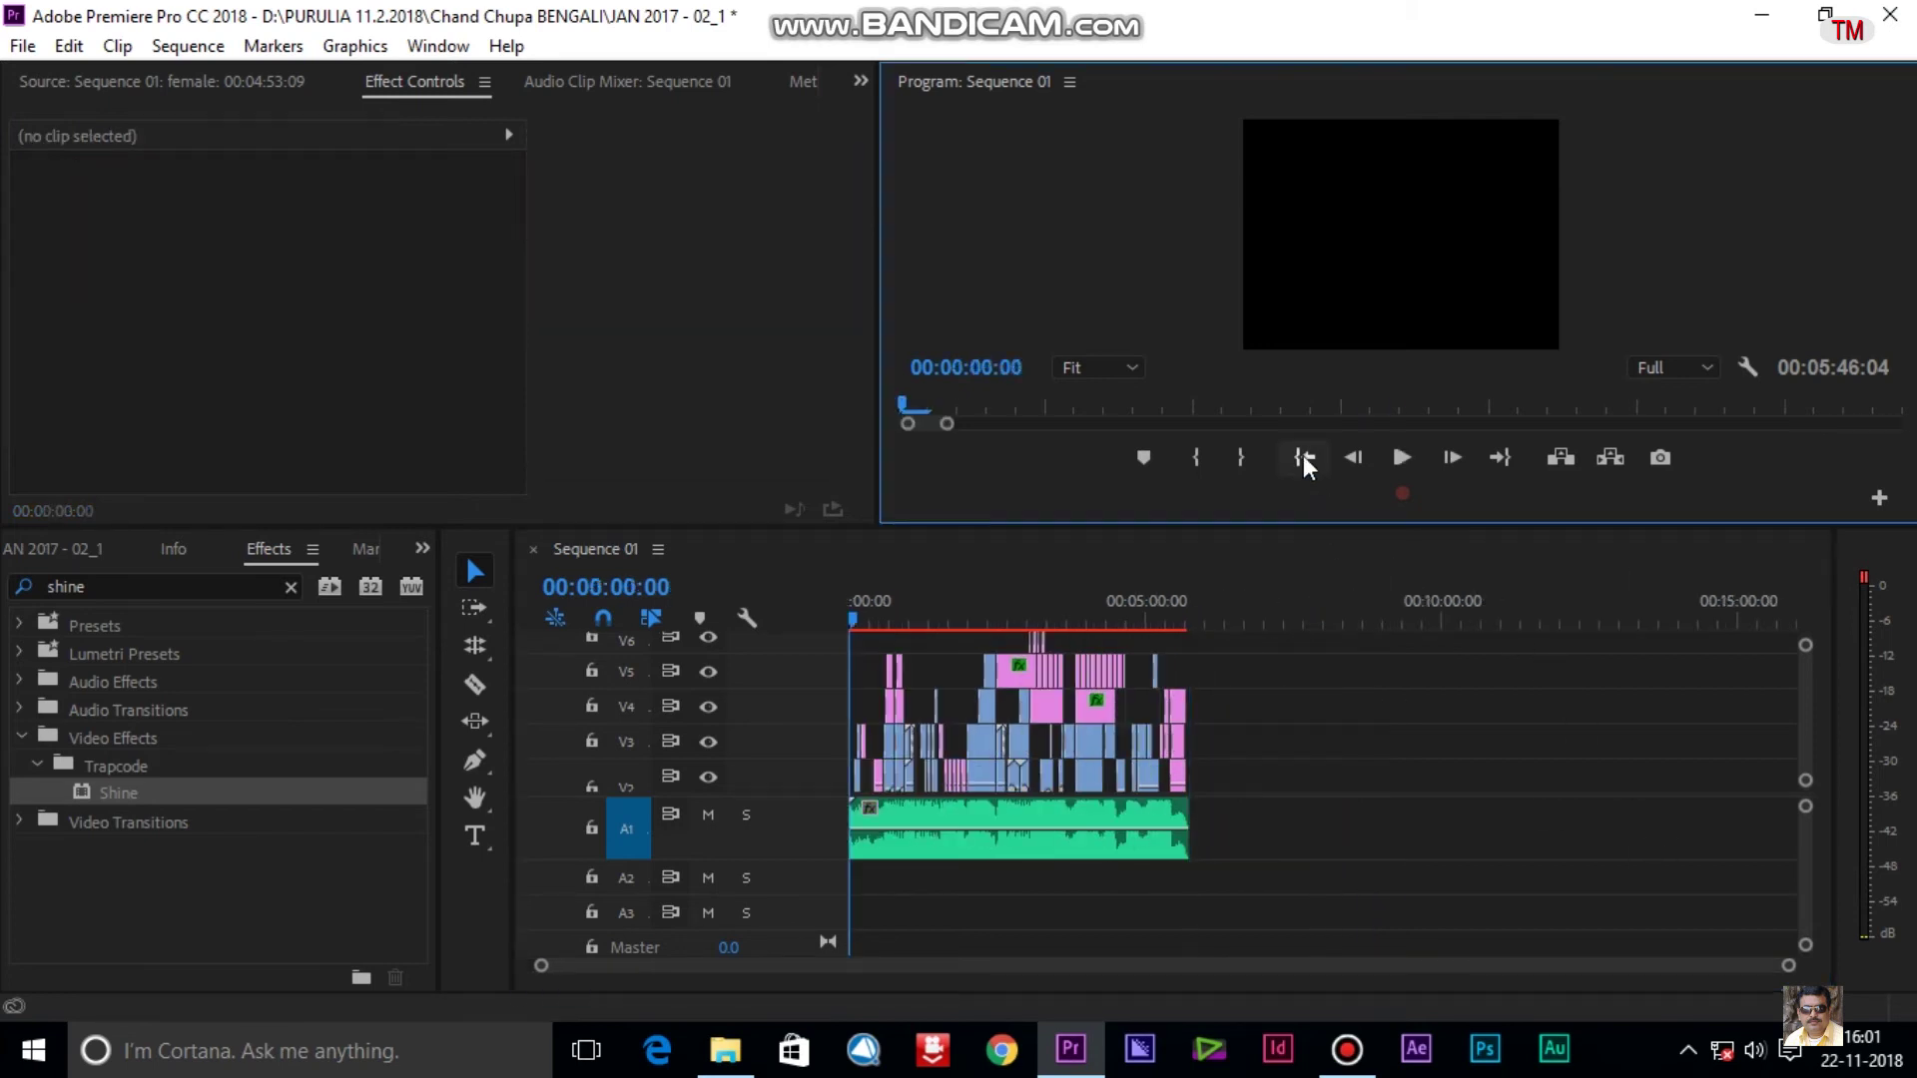
key(space)
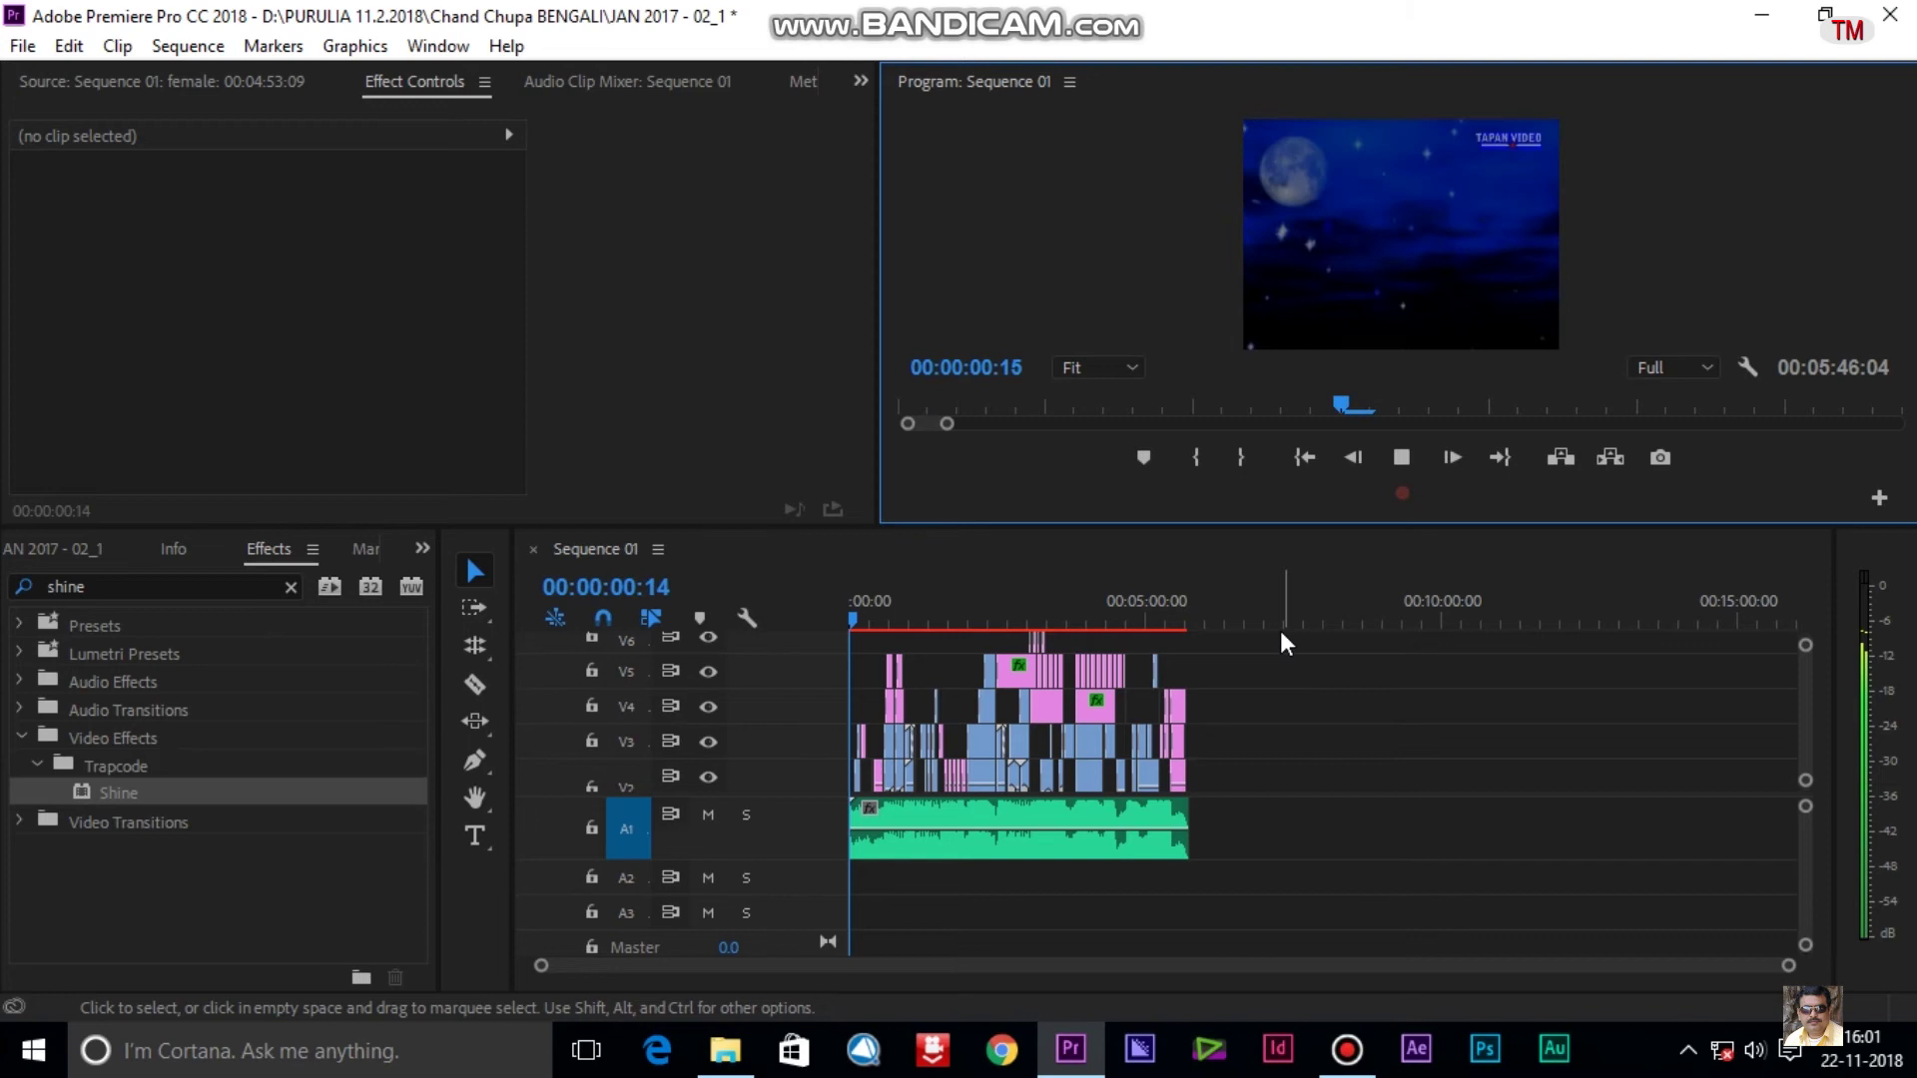